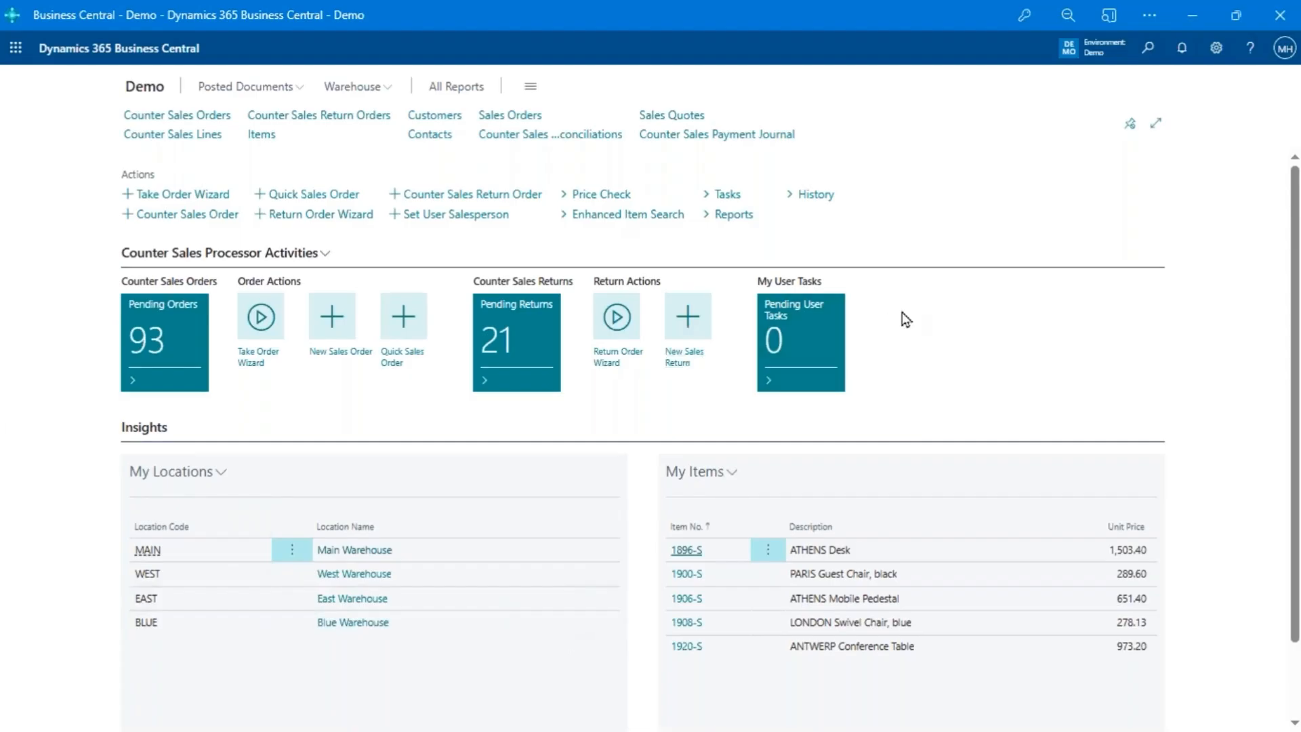
- Open the counter sales price check and log in as the preselected salesperson by entering the passcode
left_click(589, 197)
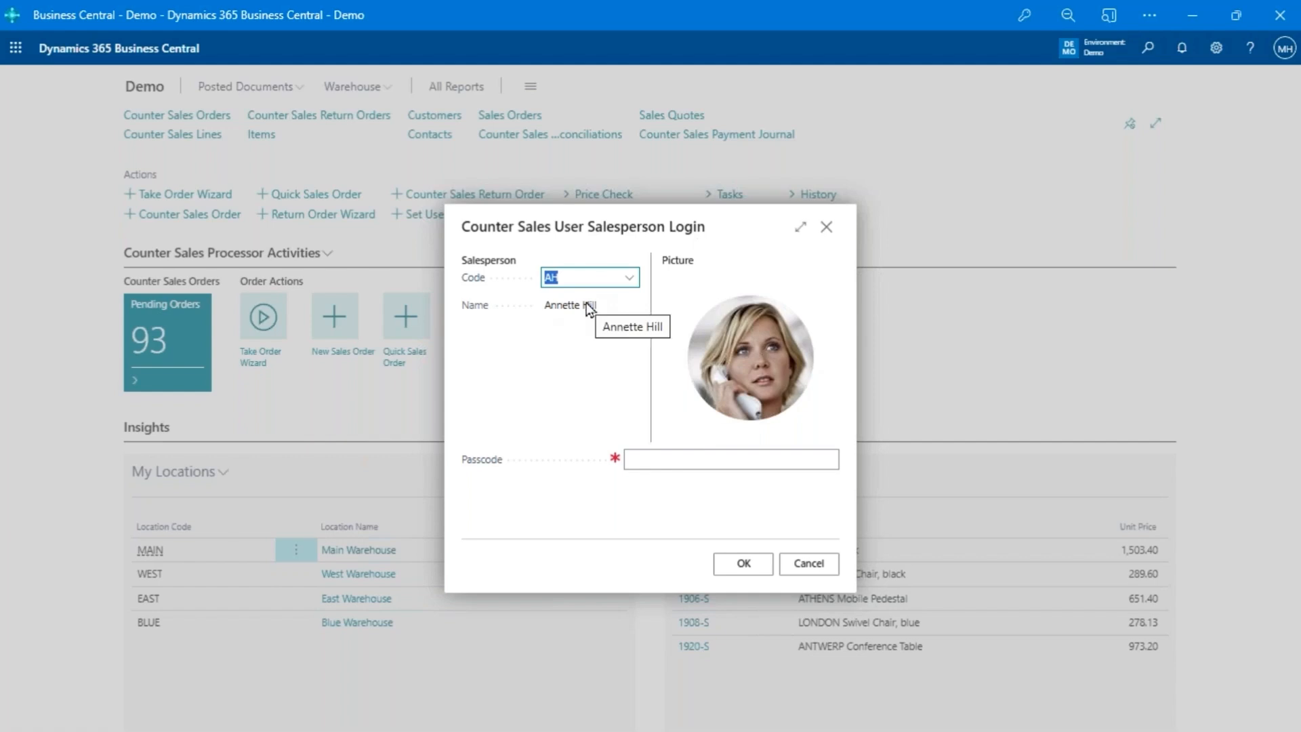
left_click(664, 458)
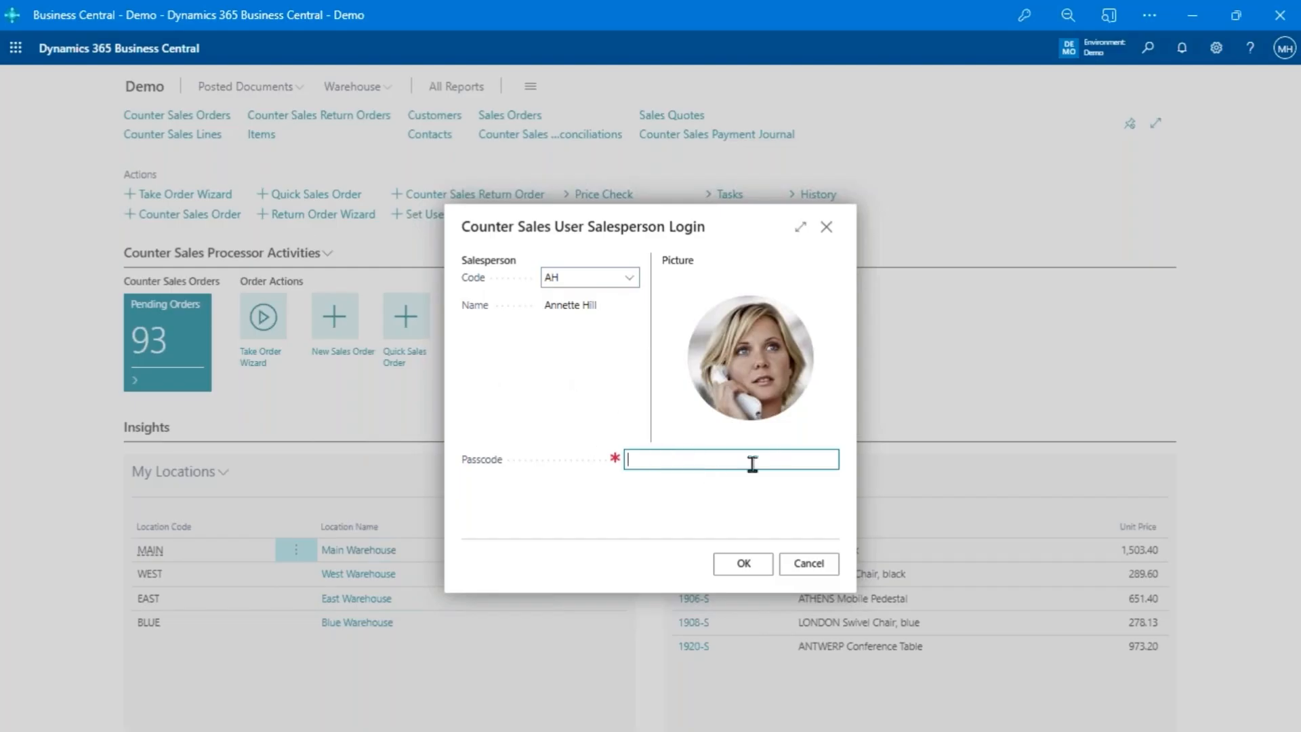
type("1234")
left_click(744, 564)
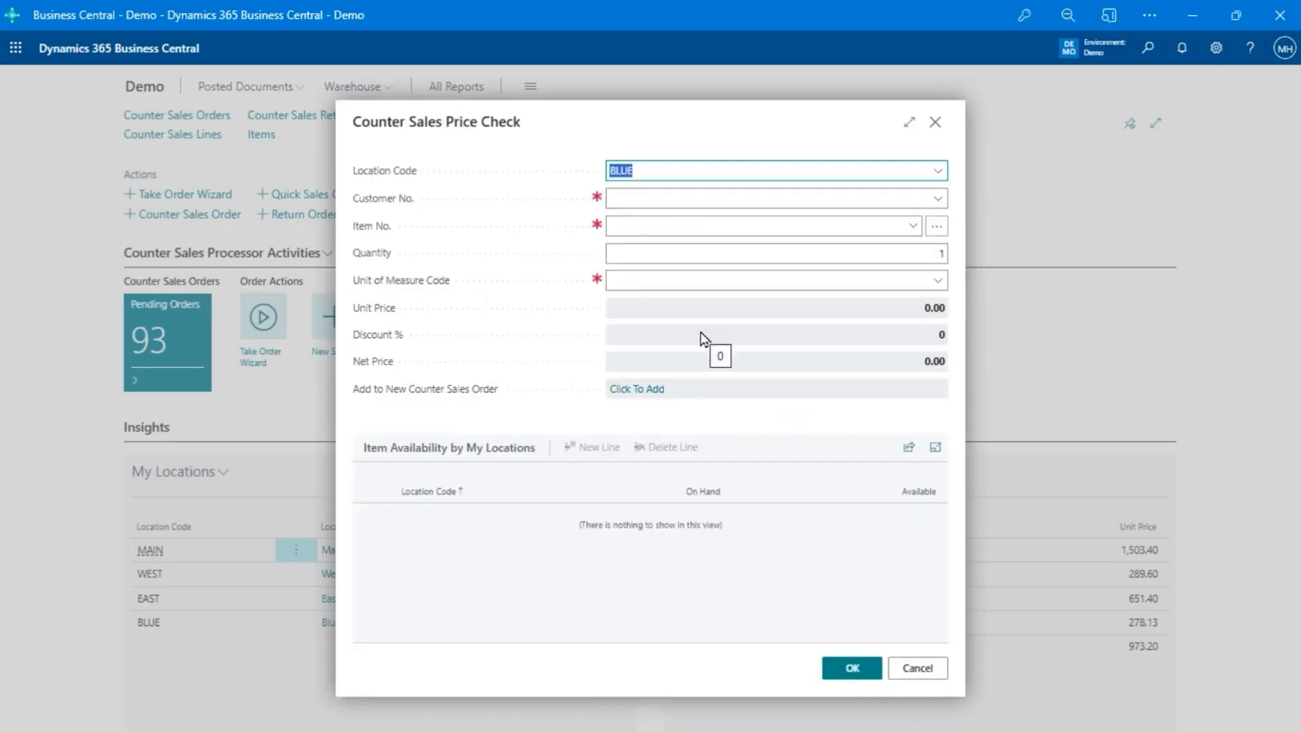
left_click(779, 204)
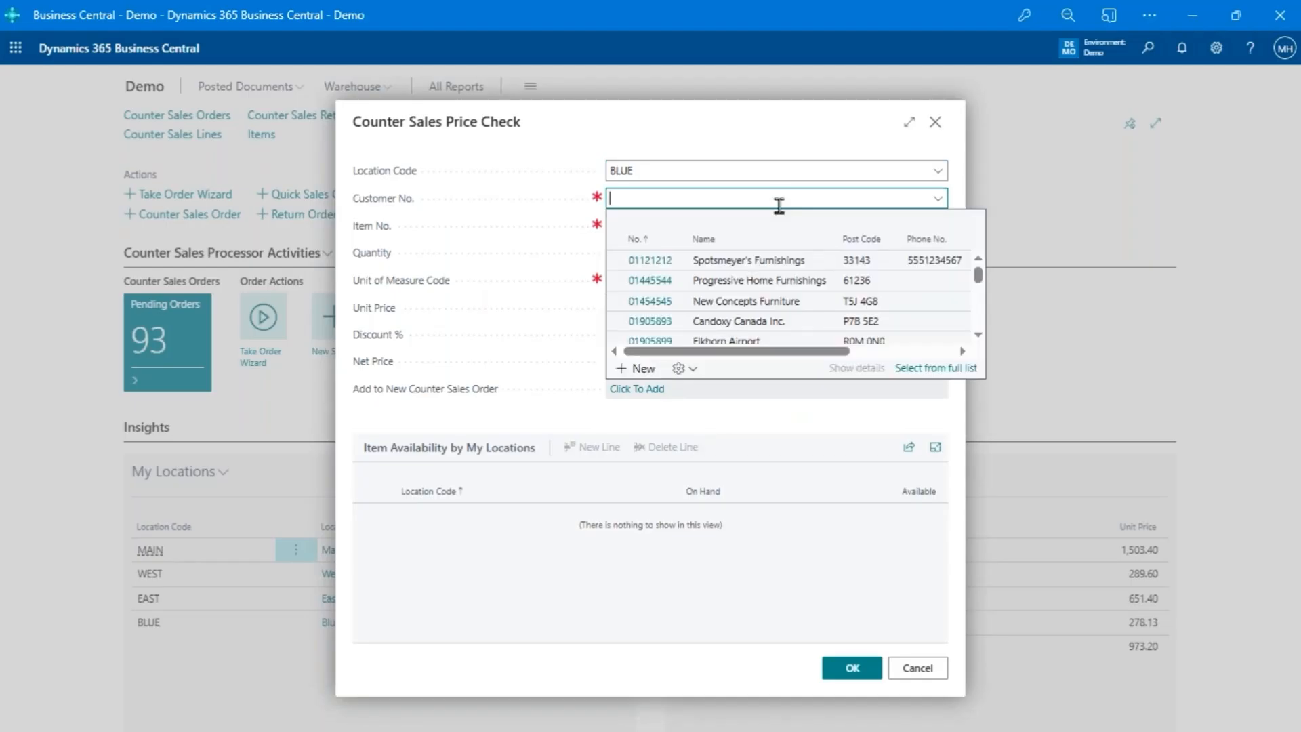
left_click(749, 168)
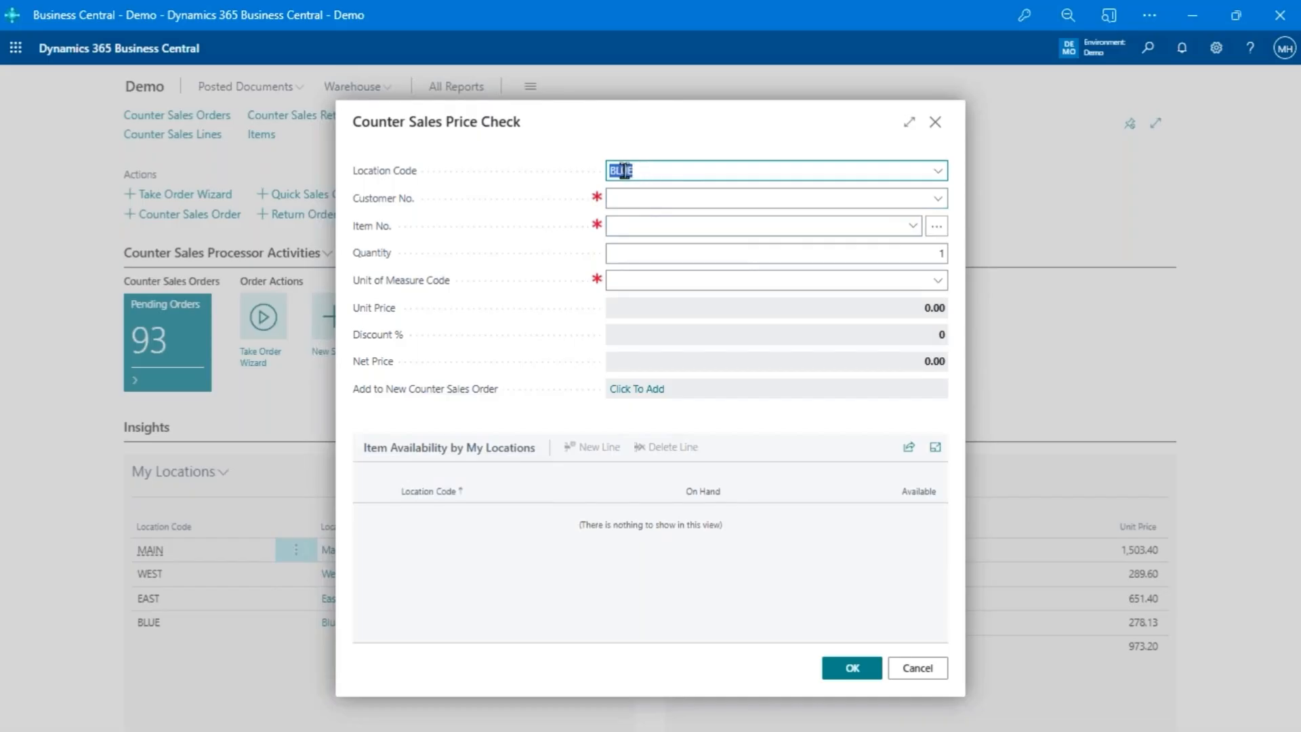
left_click(636, 197)
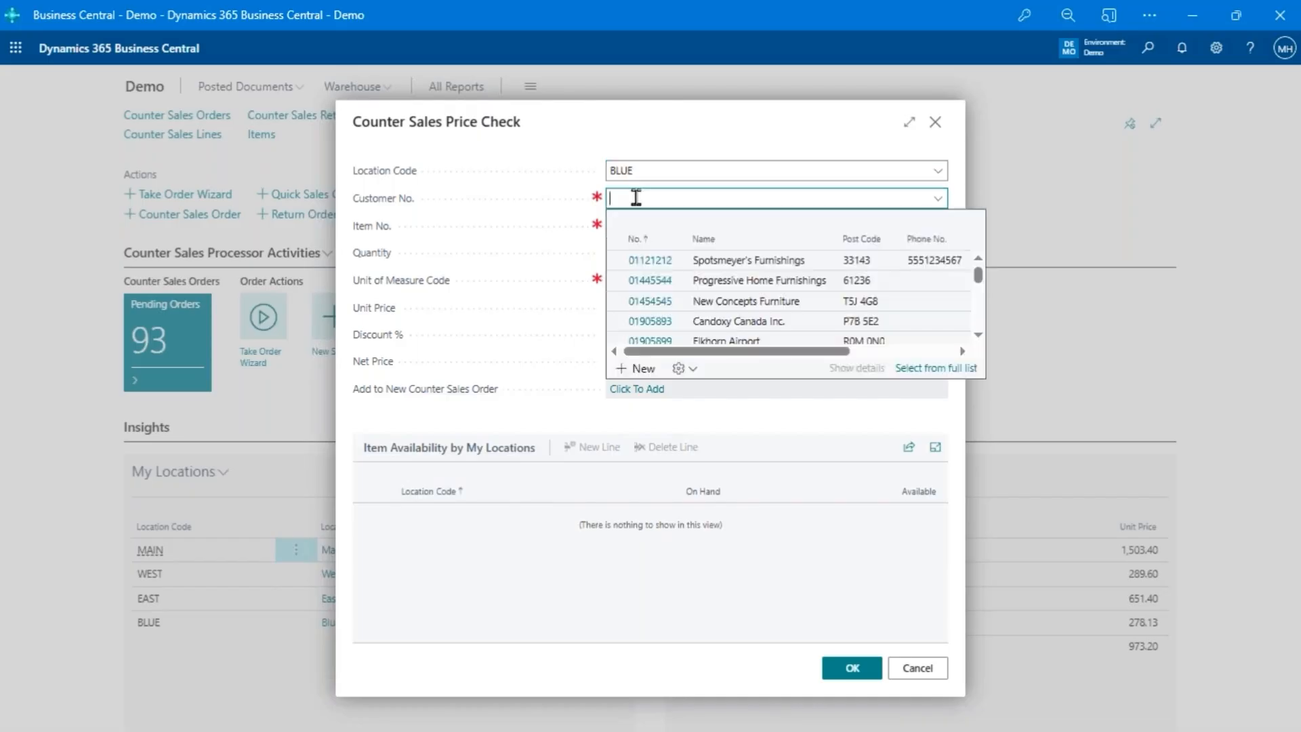
type("cash")
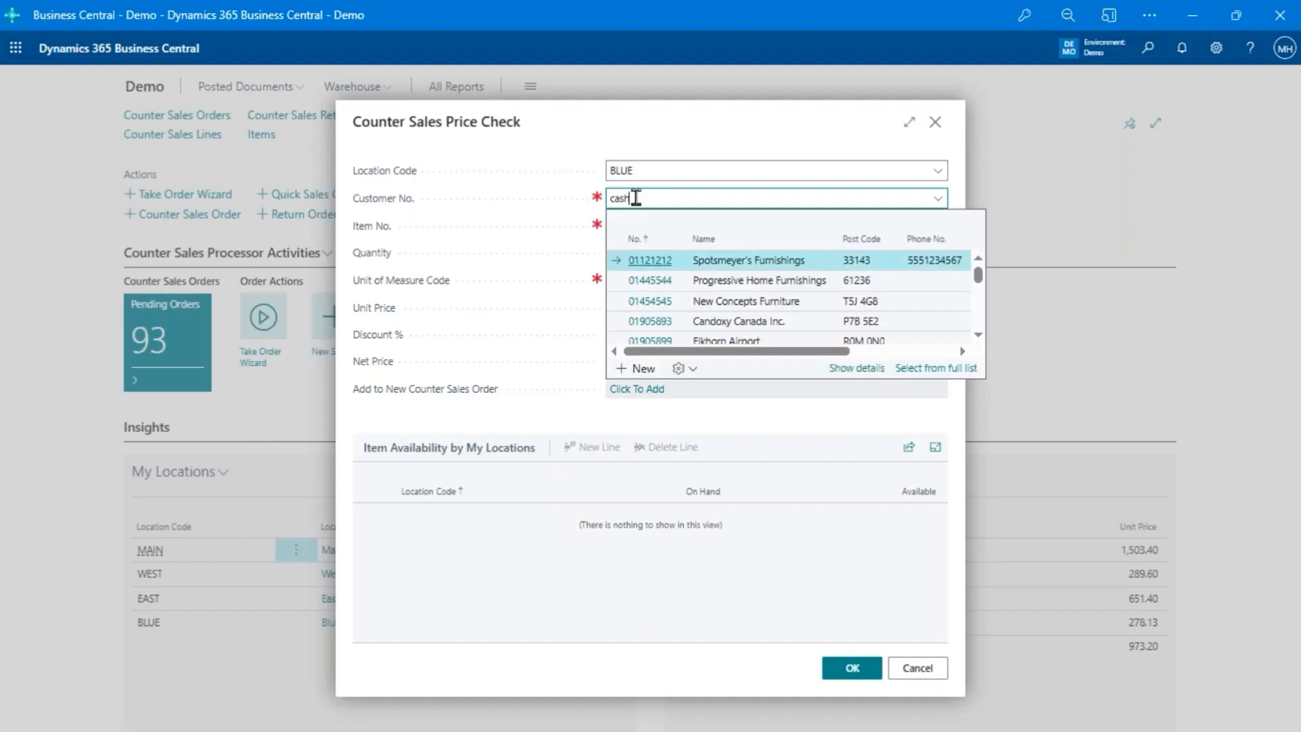
key("BackSpace")
key("BackSpace")
key("BackSpace")
key("BackSpace")
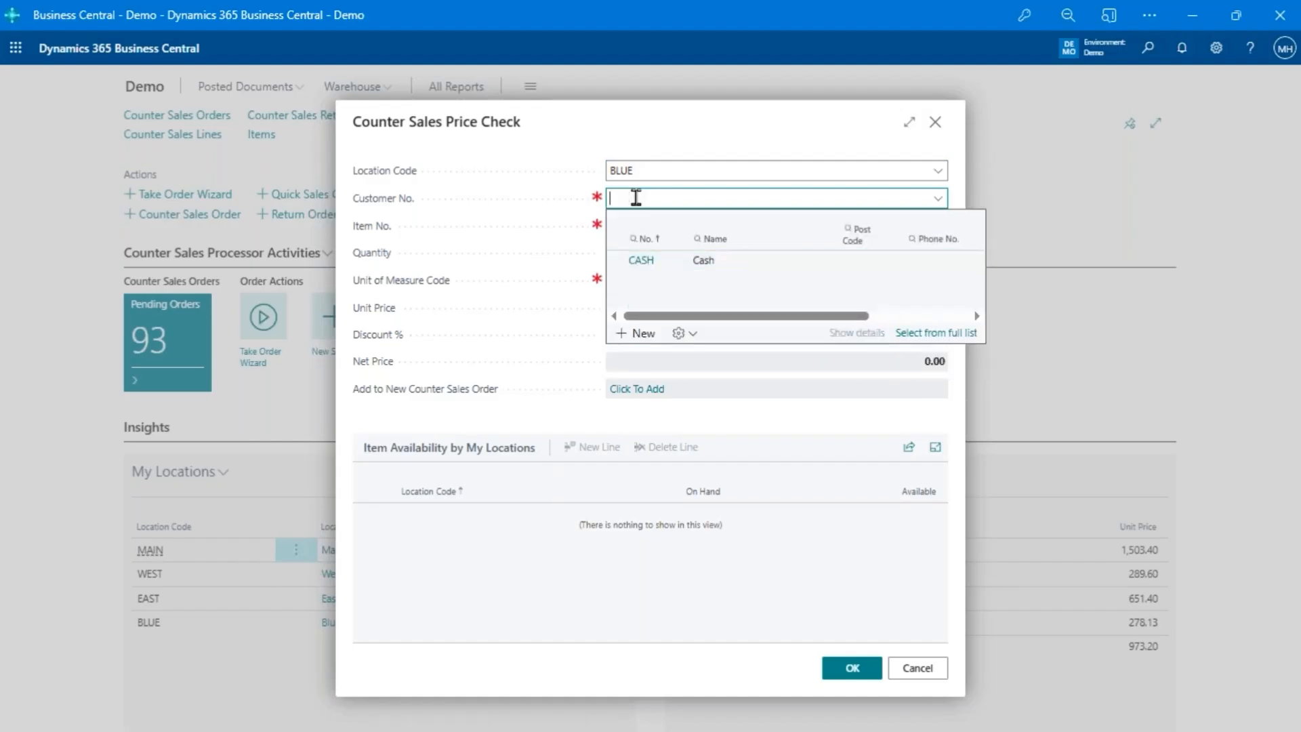
- Set The Cannon Group PLC as the customer for the price check
type("100")
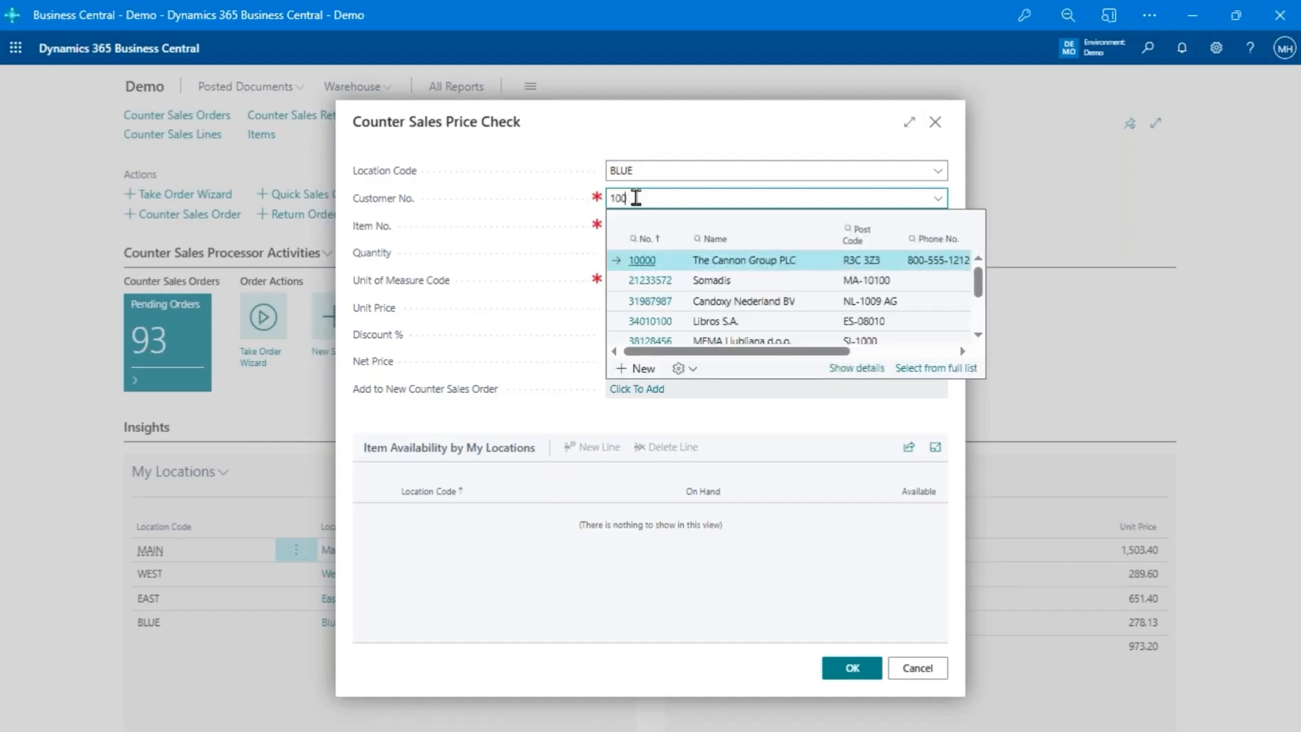
left_click(758, 259)
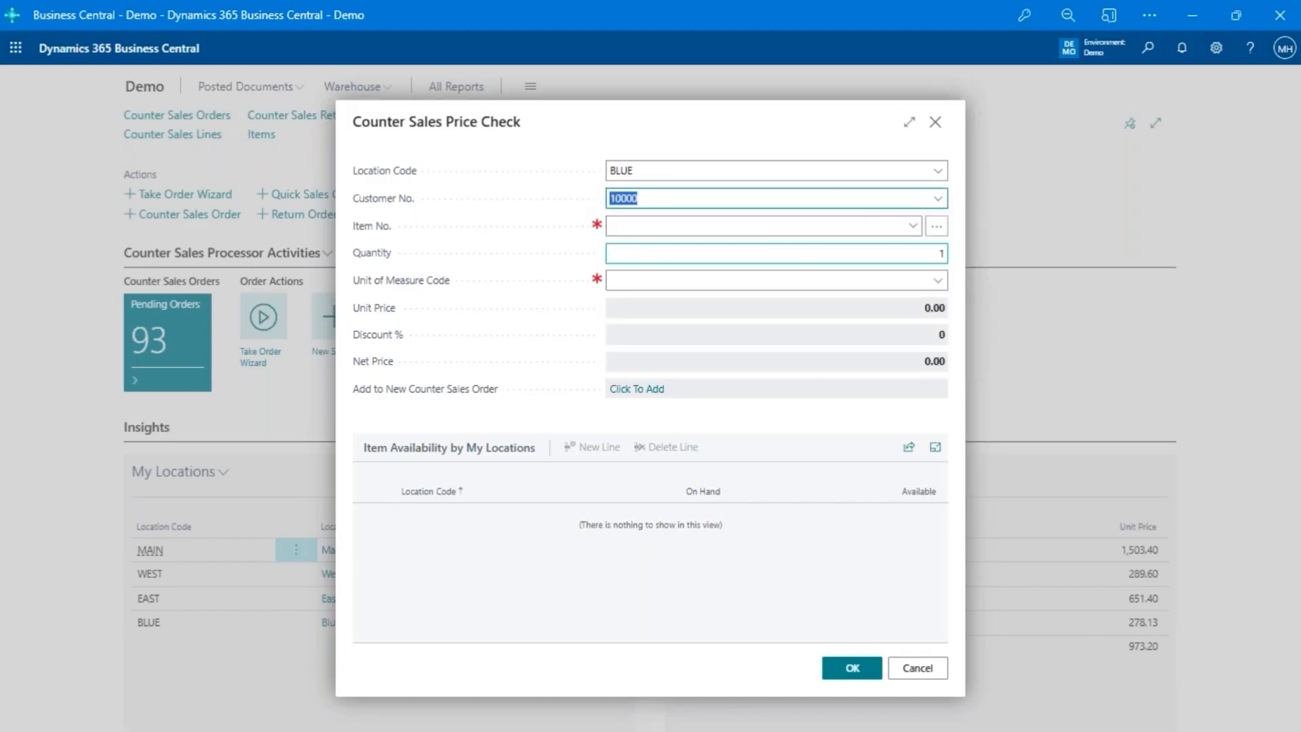
left_click(755, 226)
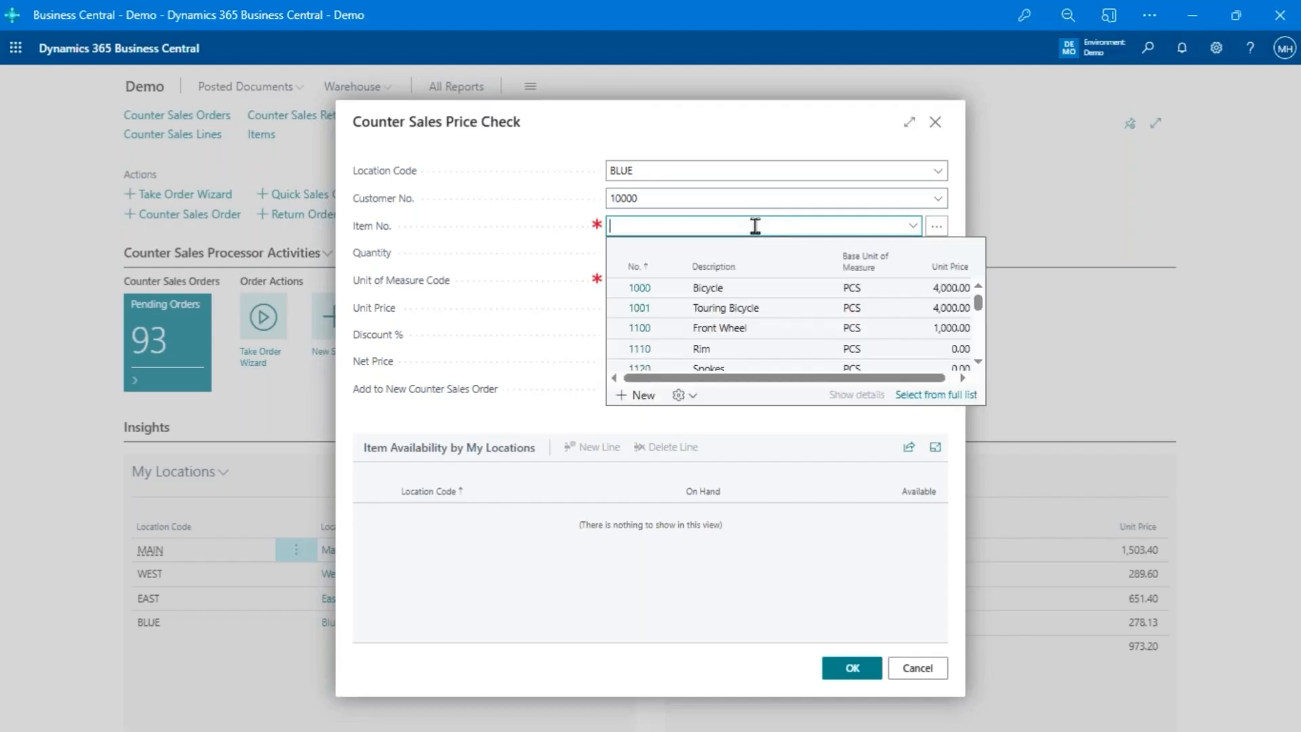
type("front")
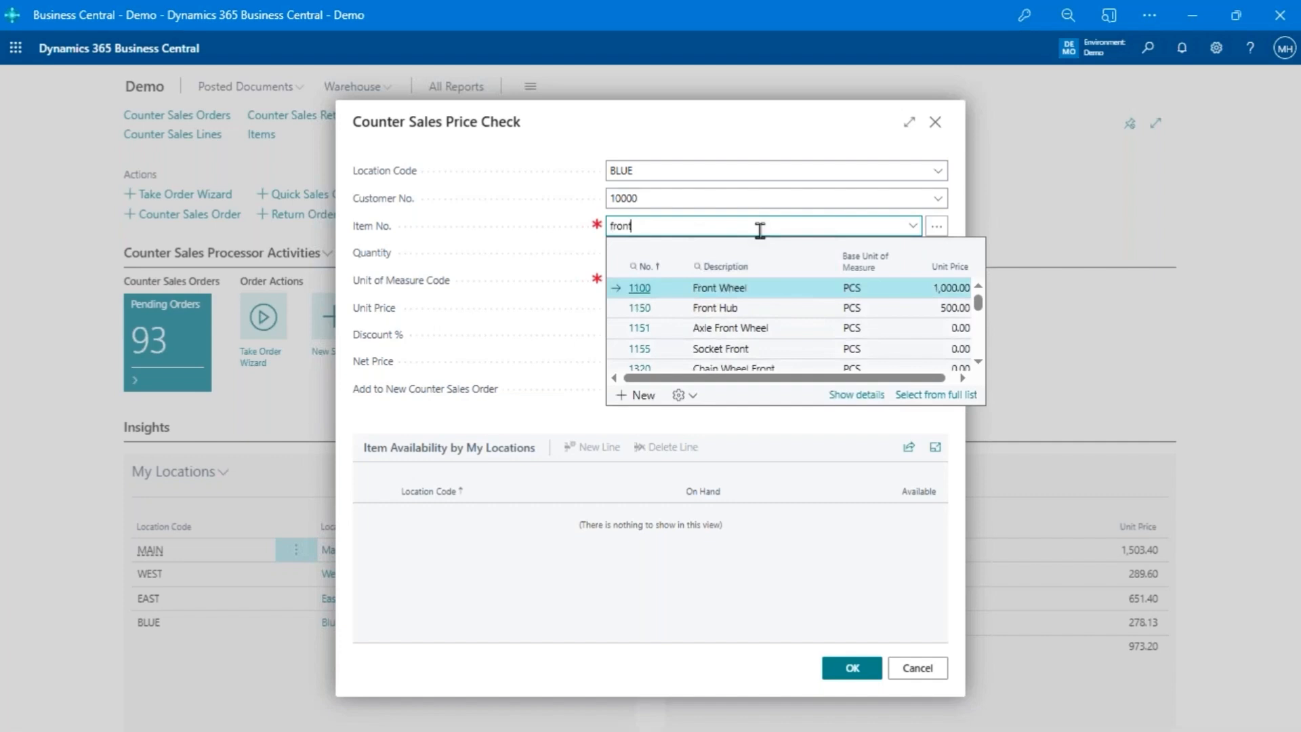
key("BackSpace")
key("BackSpace")
key("BackSpace")
key("BackSpace")
key("BackSpace")
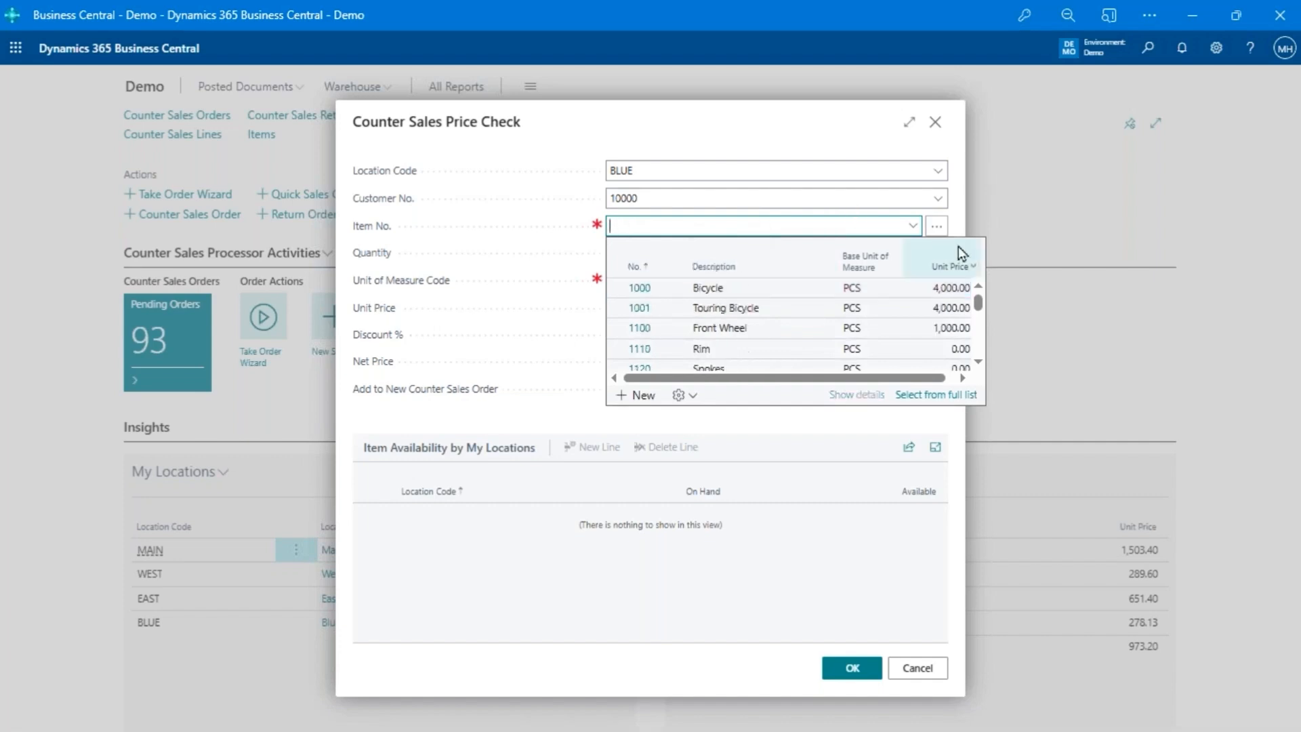
- Open the enhanced item search for the price check's item number and go through its description, item number, reference and attribute criteria
left_click(944, 229)
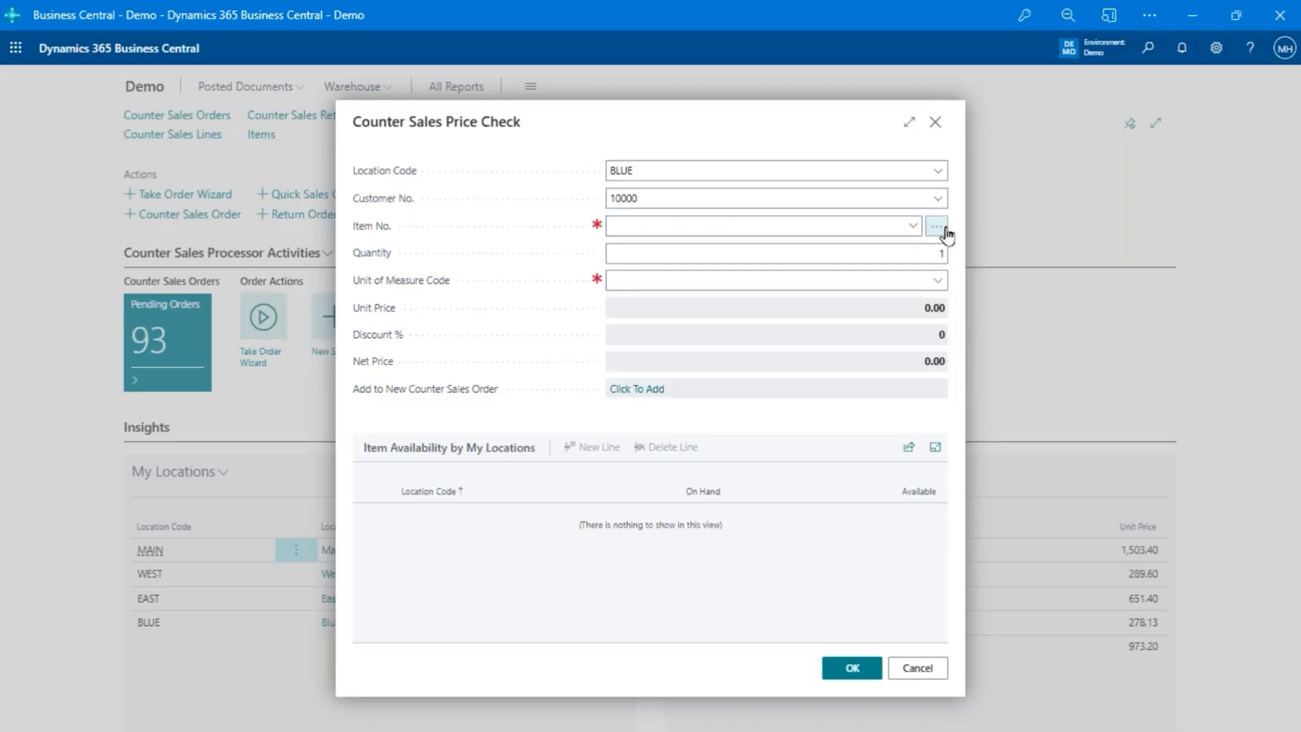
left_click(937, 227)
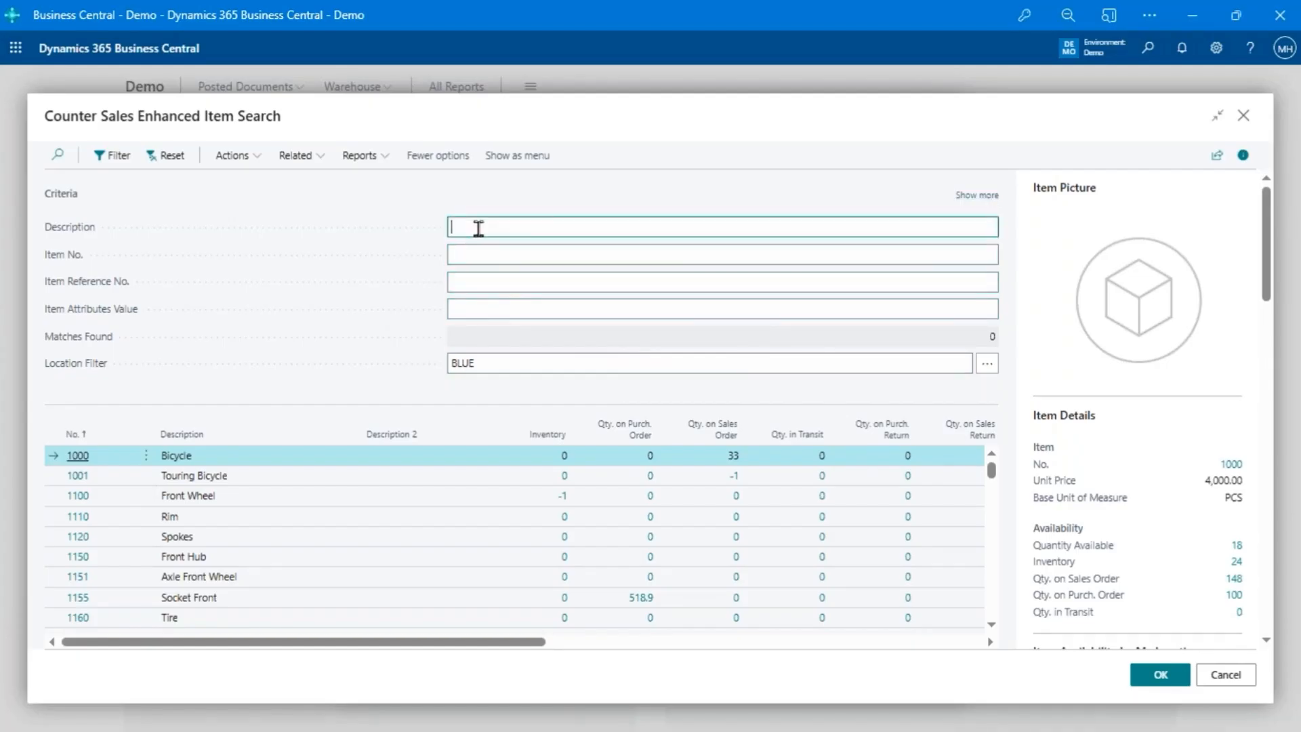
left_click(476, 255)
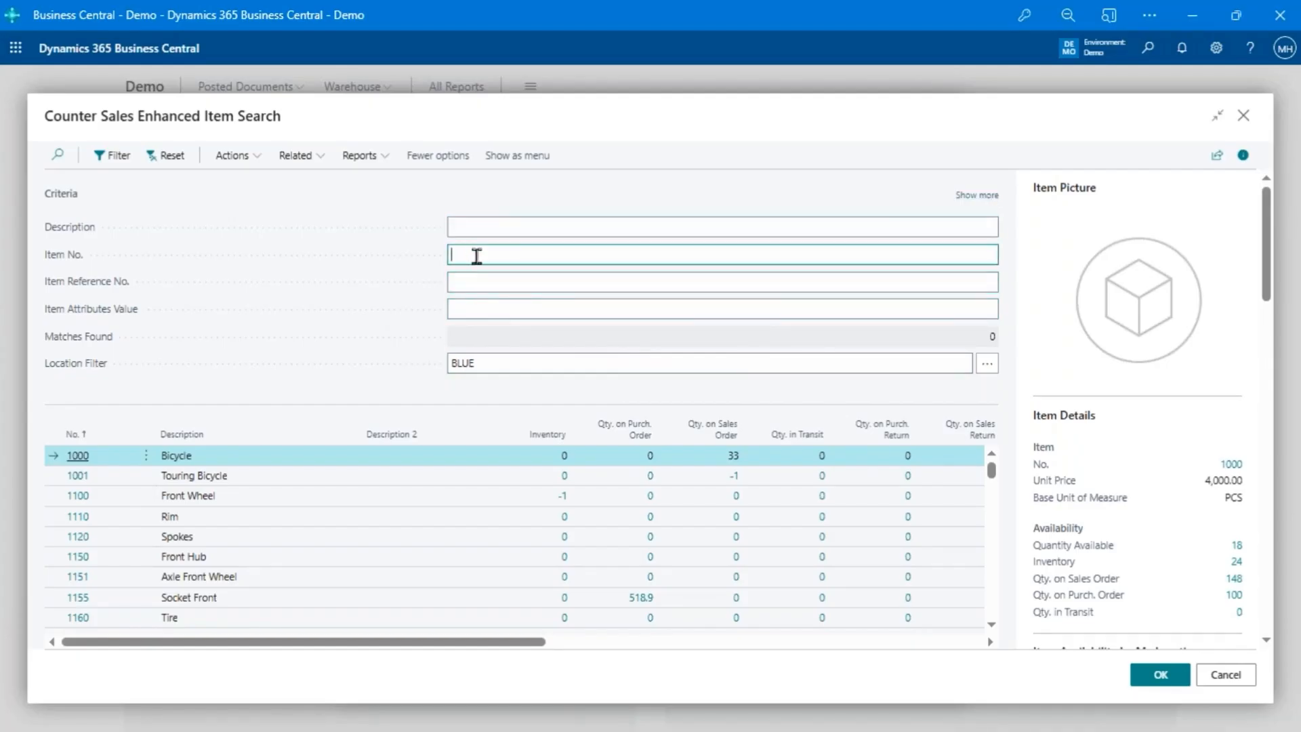
left_click(507, 284)
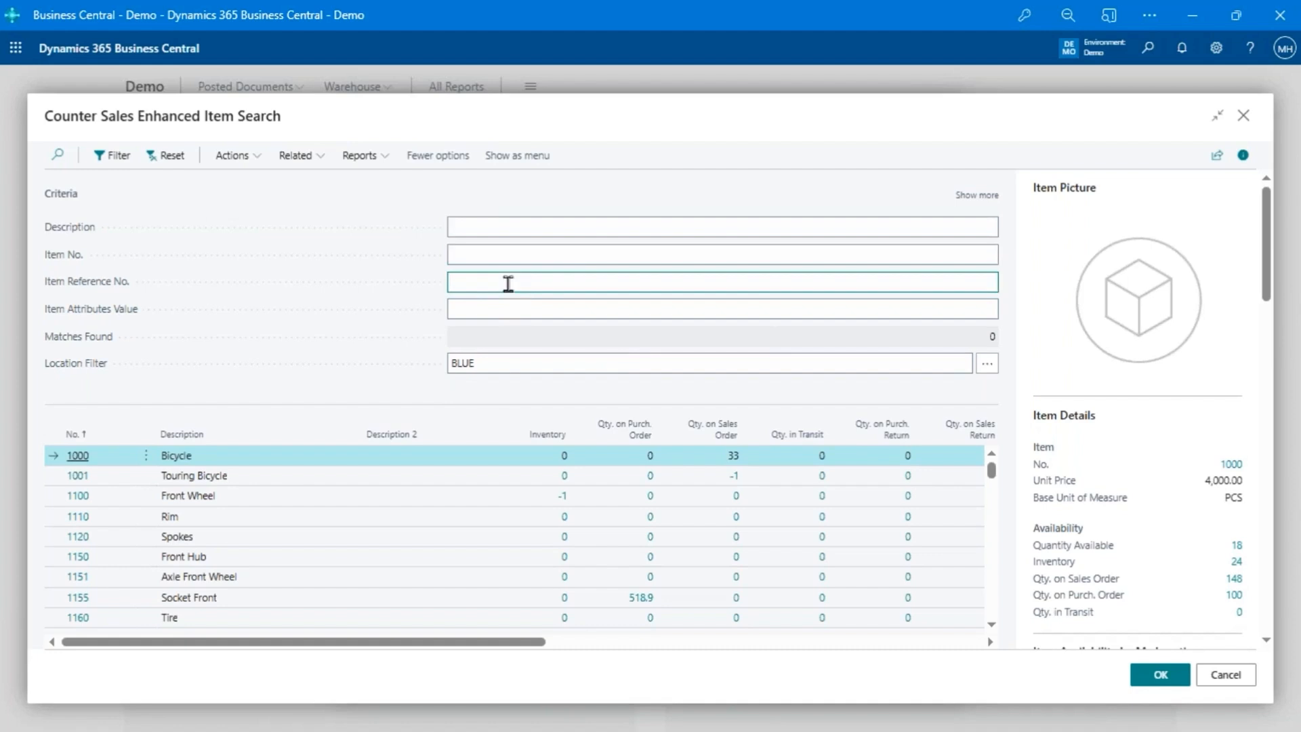
left_click(463, 310)
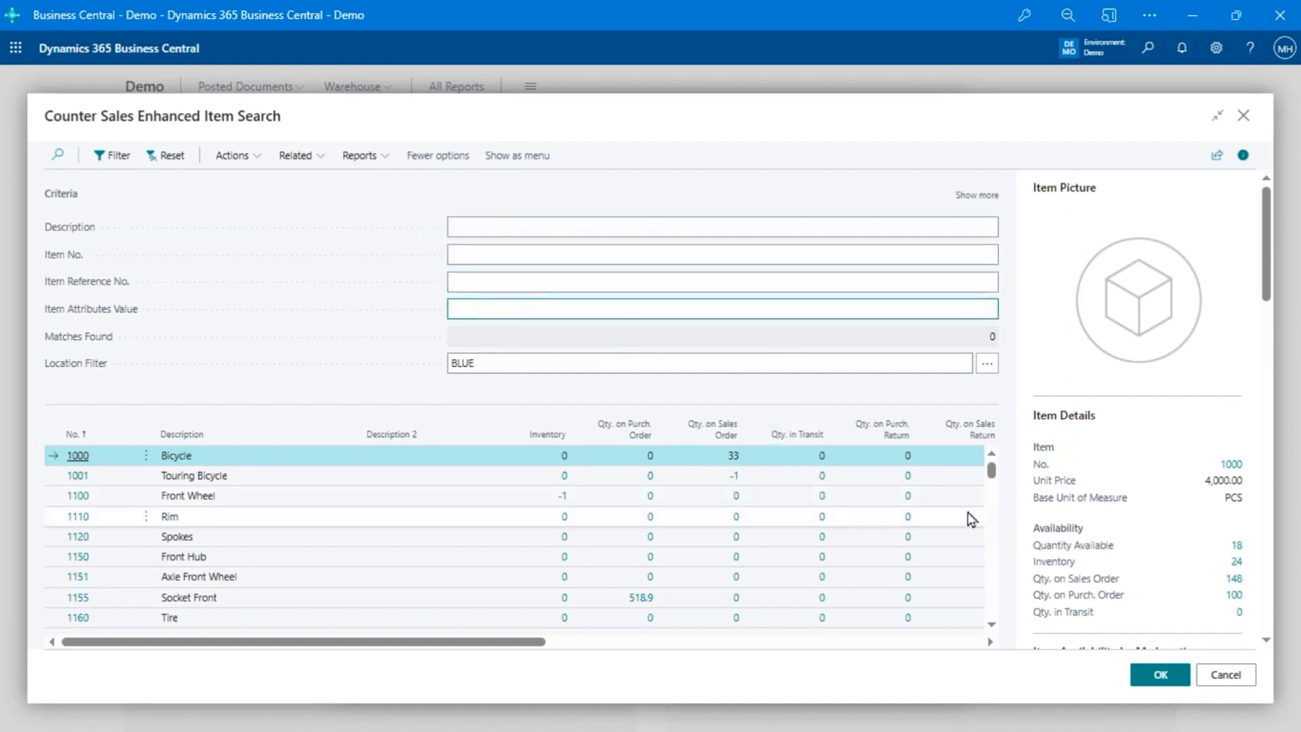
- Examine the Bicycle item's availability by location, replenishment, planning, warehouse and attribute details
scroll(1233, 441, "down", 6)
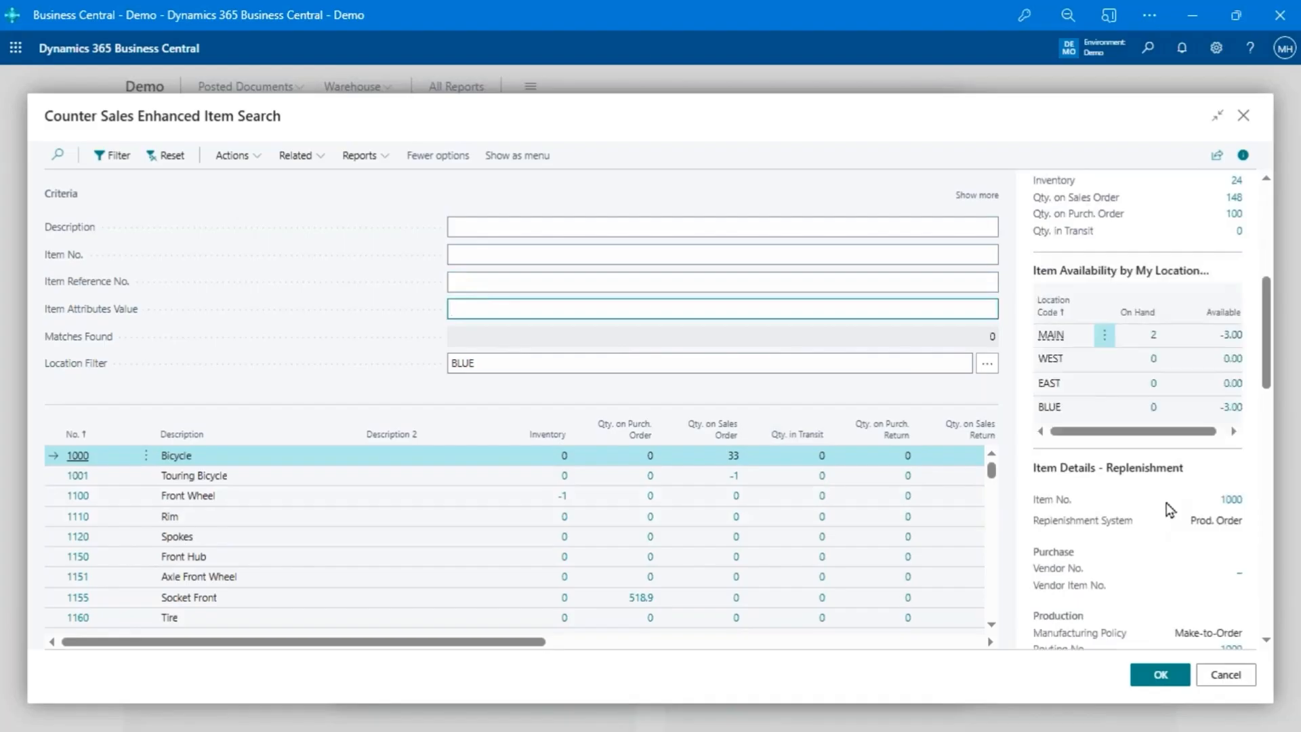
scroll(1170, 515, "down", 8)
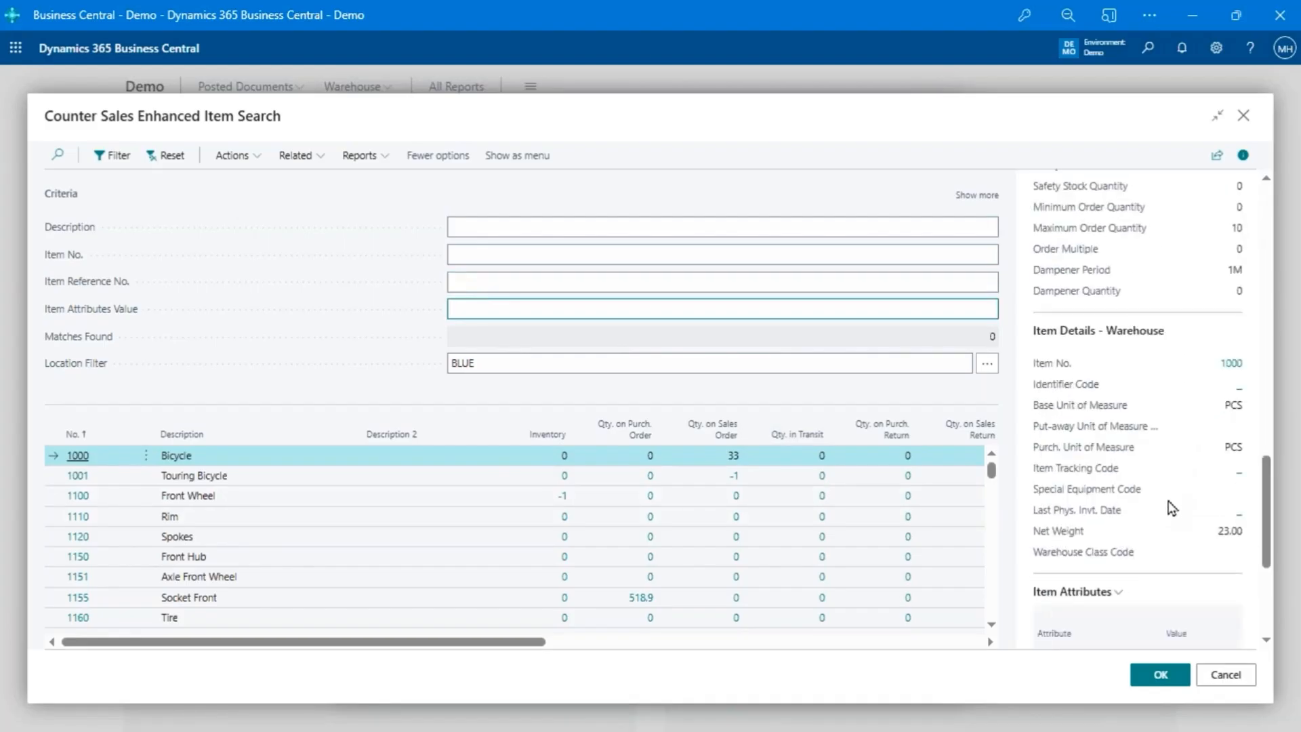
scroll(1170, 505, "down", 4)
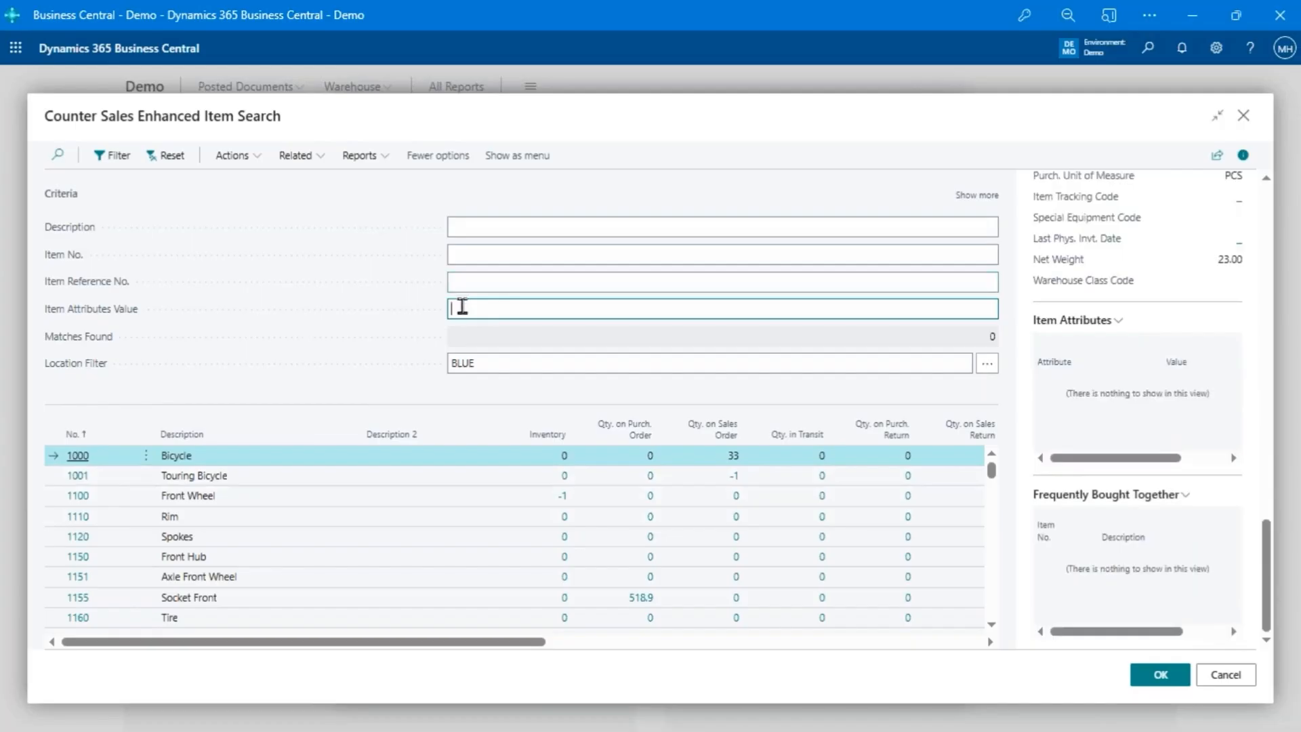
left_click(500, 223)
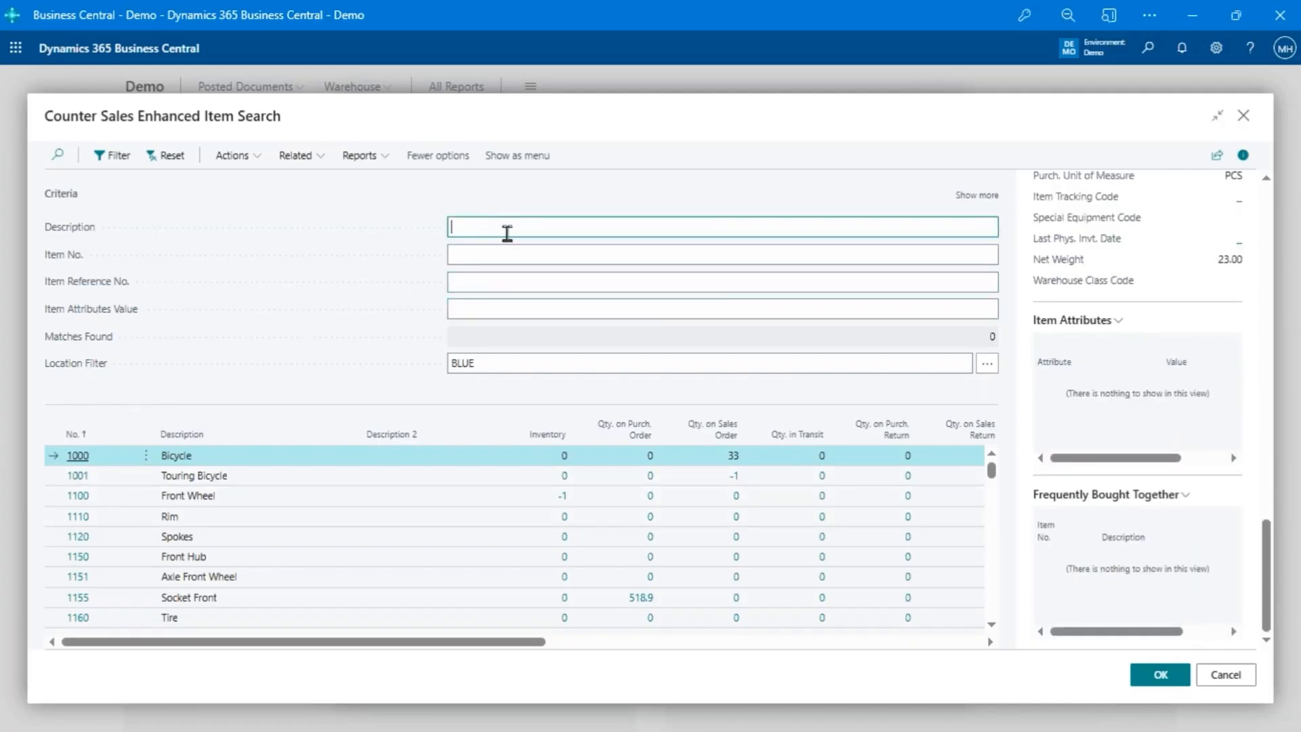
scroll(1212, 388, "up", 6)
scroll(1209, 380, "up", 5)
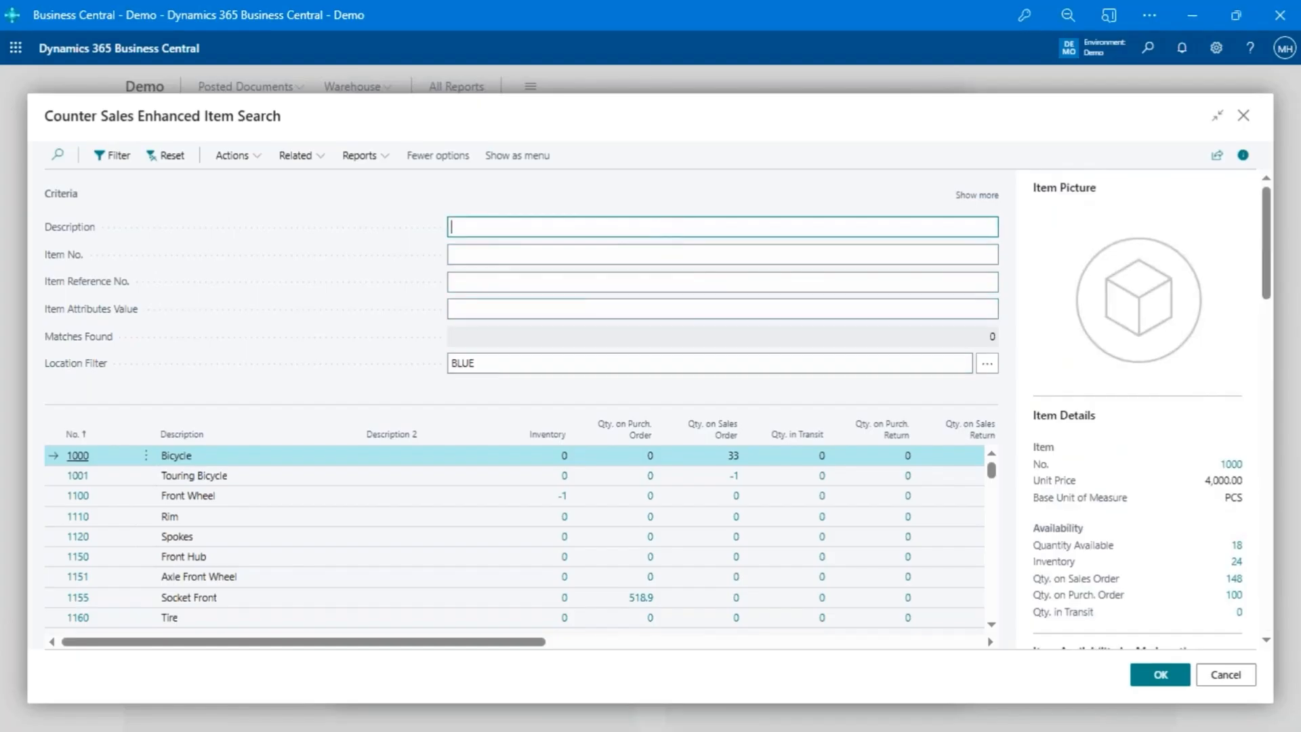
- Expand the item search criteria to review the additional fields such as serial and lot number, and collapse them again
left_click(989, 196)
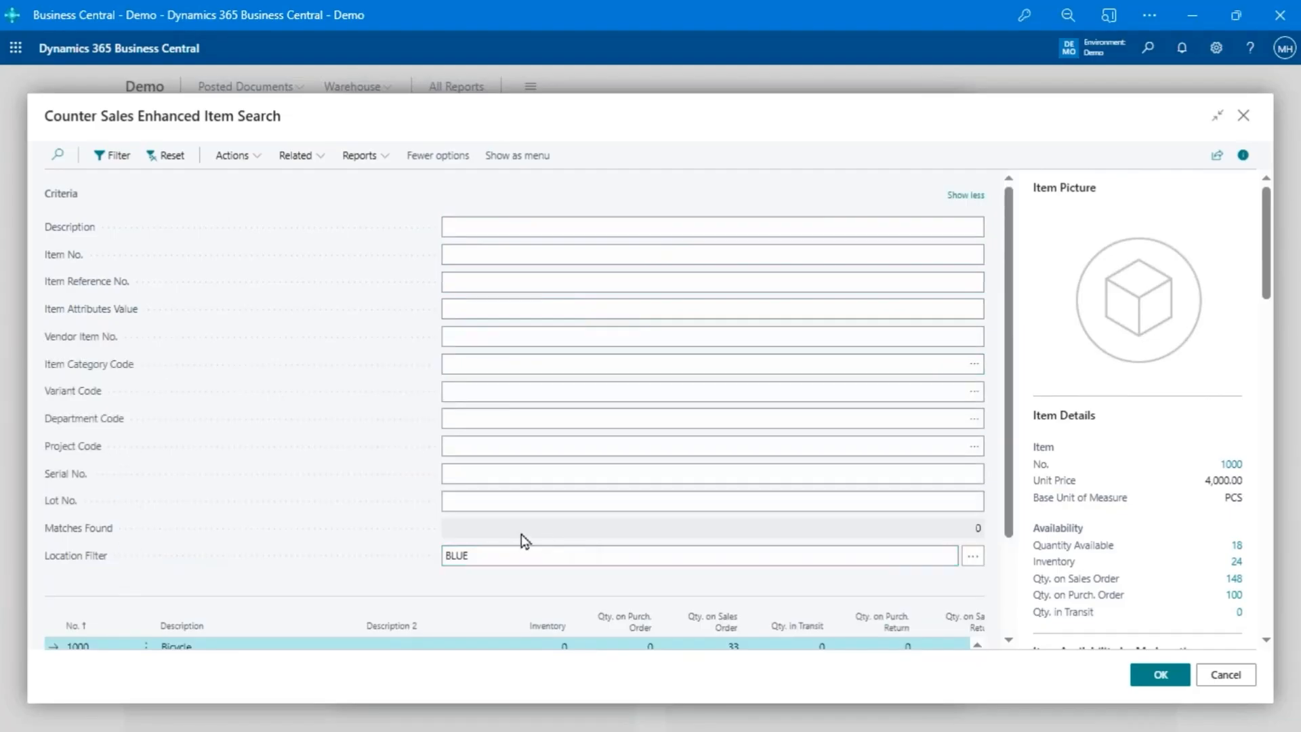
left_click(522, 479)
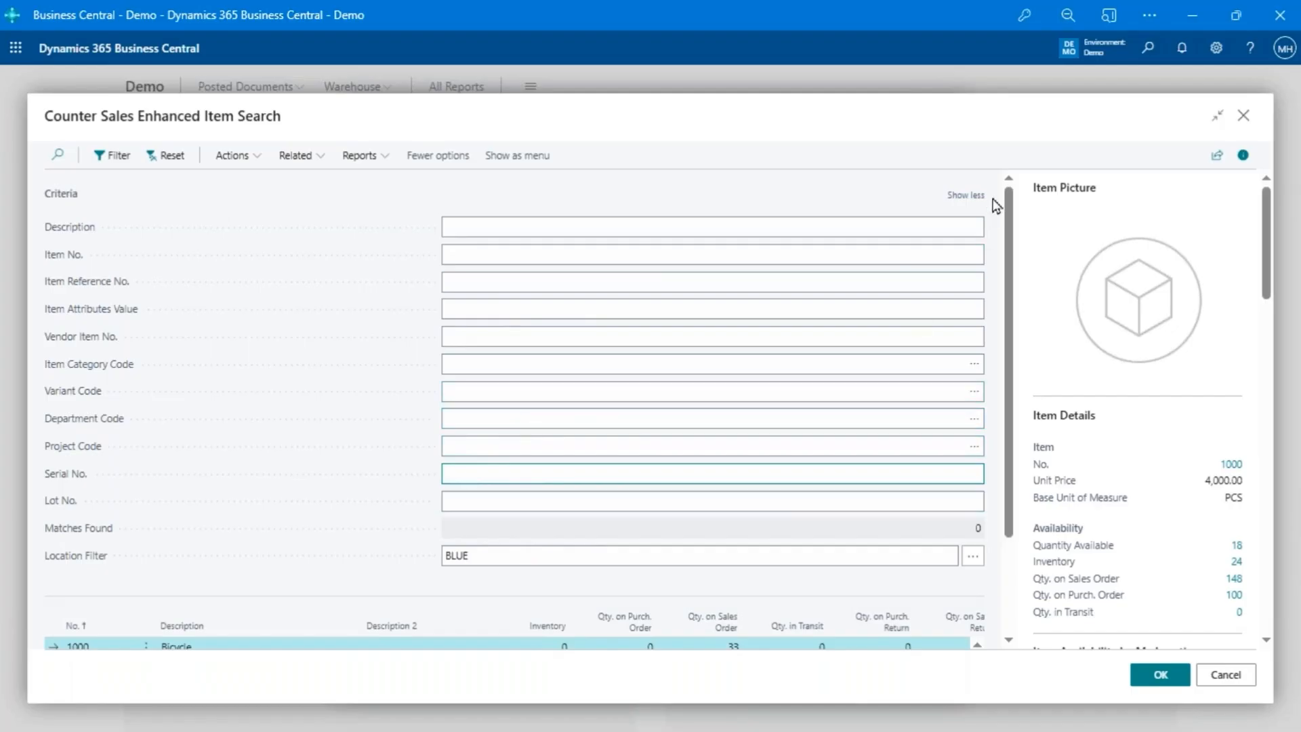
left_click(966, 196)
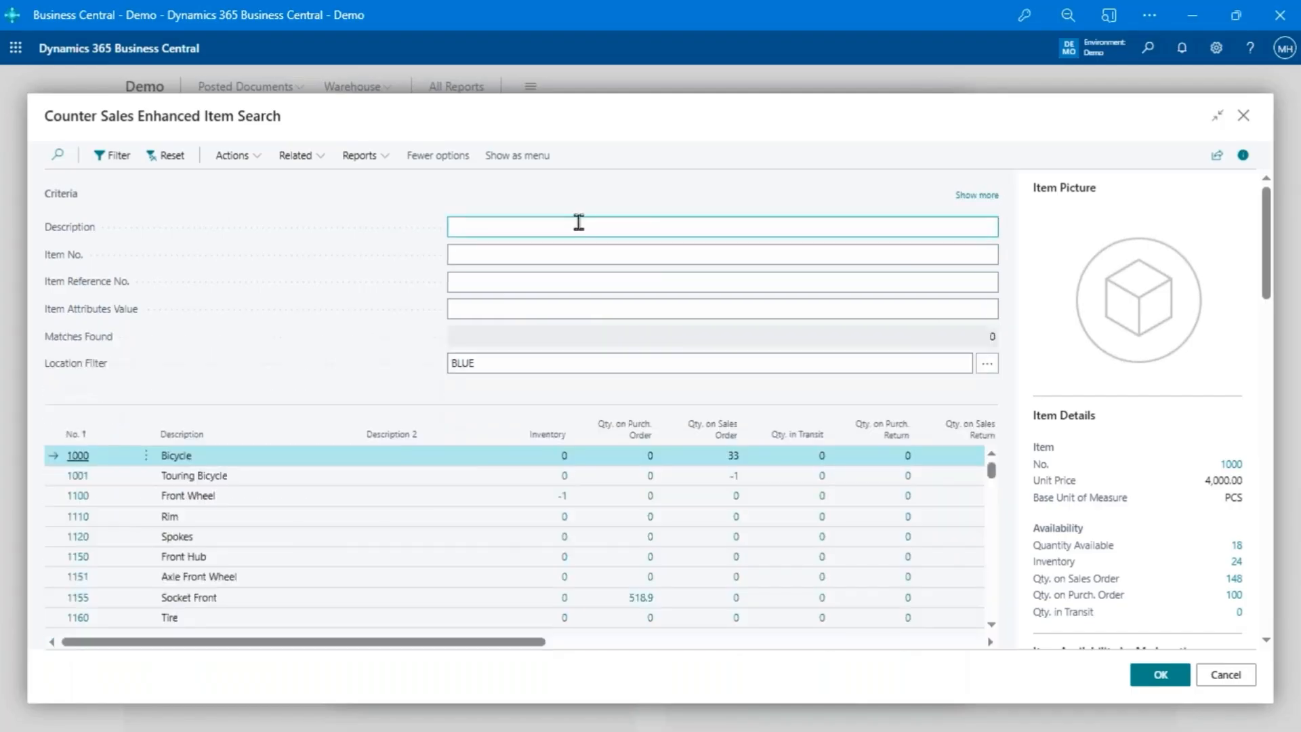
- Search the item descriptions for "front wheel" and examine the availability and planning details of Hand front wheel Brake
left_click(578, 222)
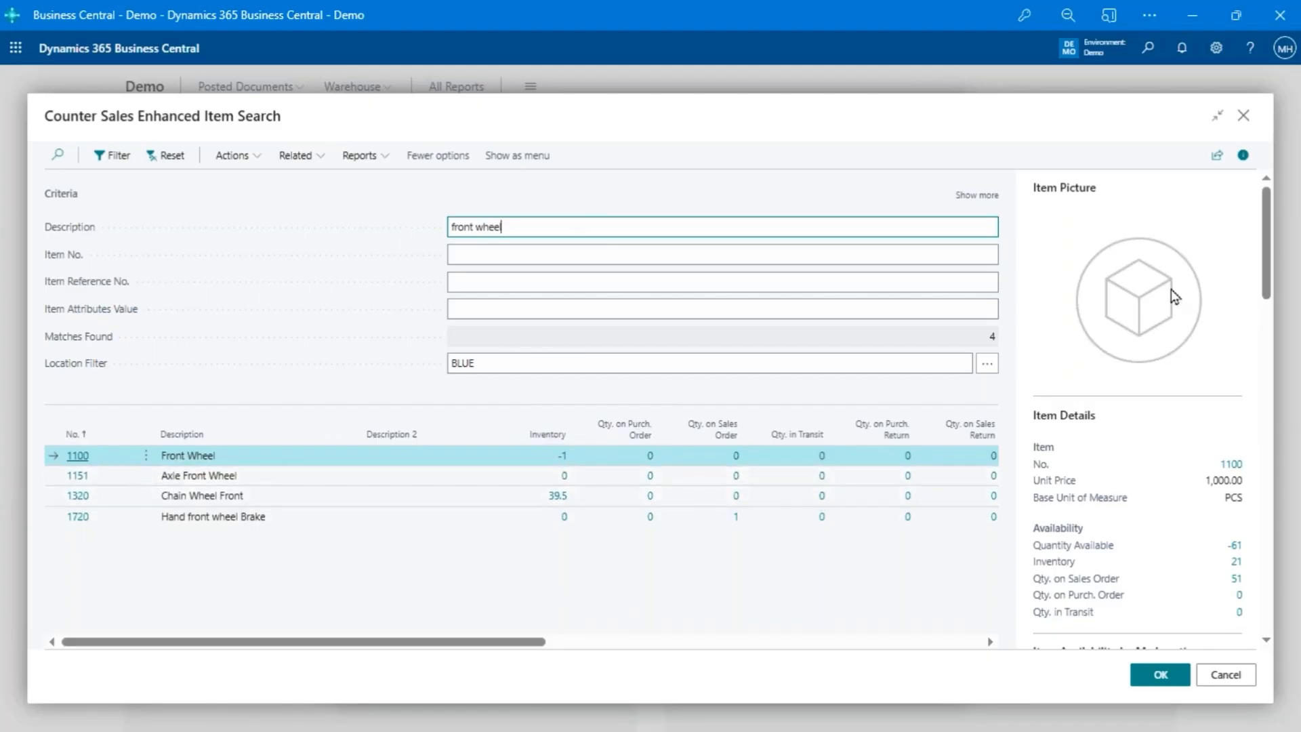
scroll(1174, 296, "down", 5)
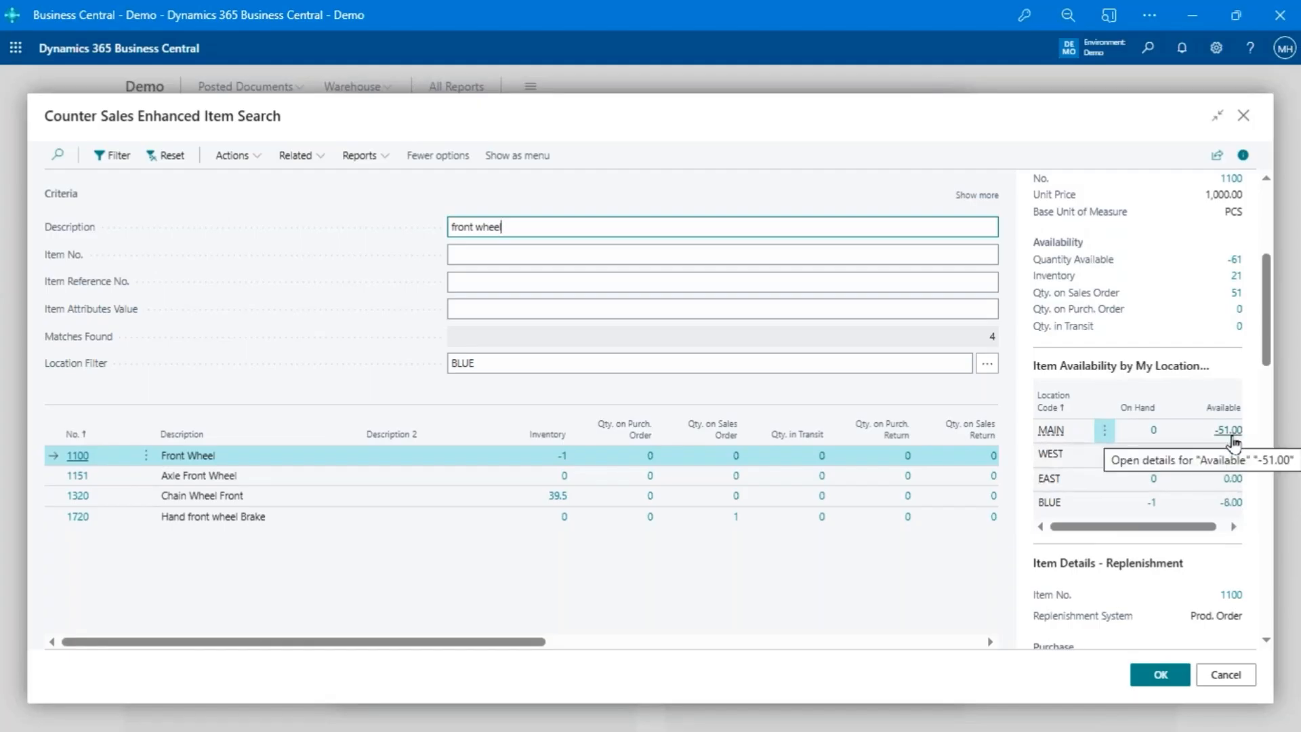
left_click(351, 517)
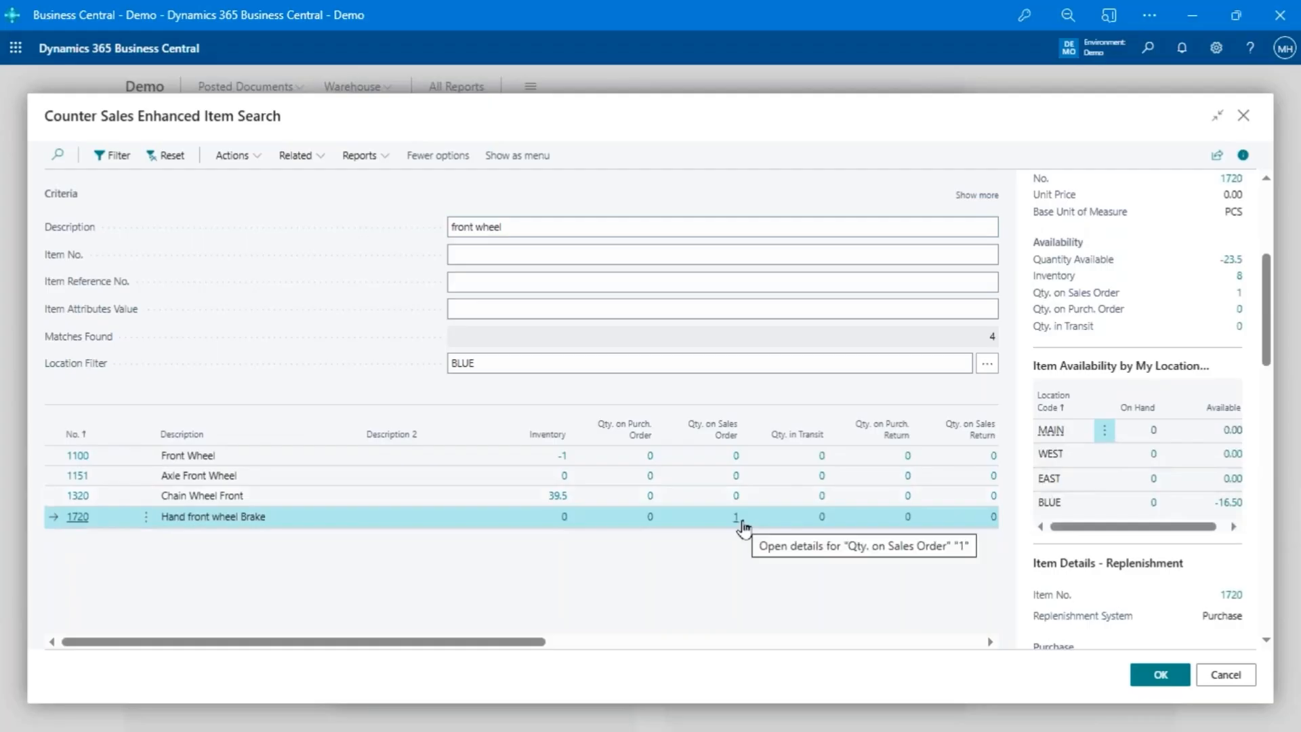
left_click_drag(522, 641, 271, 645)
scroll(1199, 470, "down", 8)
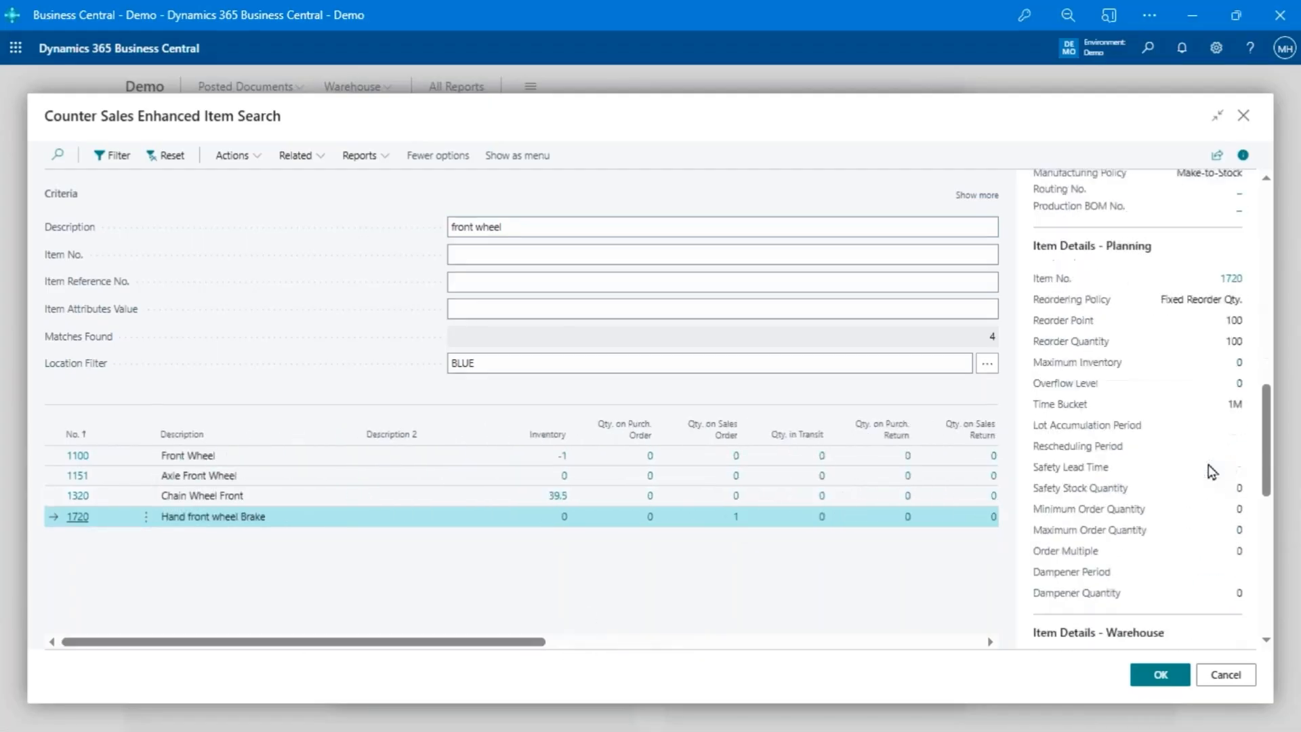
scroll(1211, 470, "up", 10)
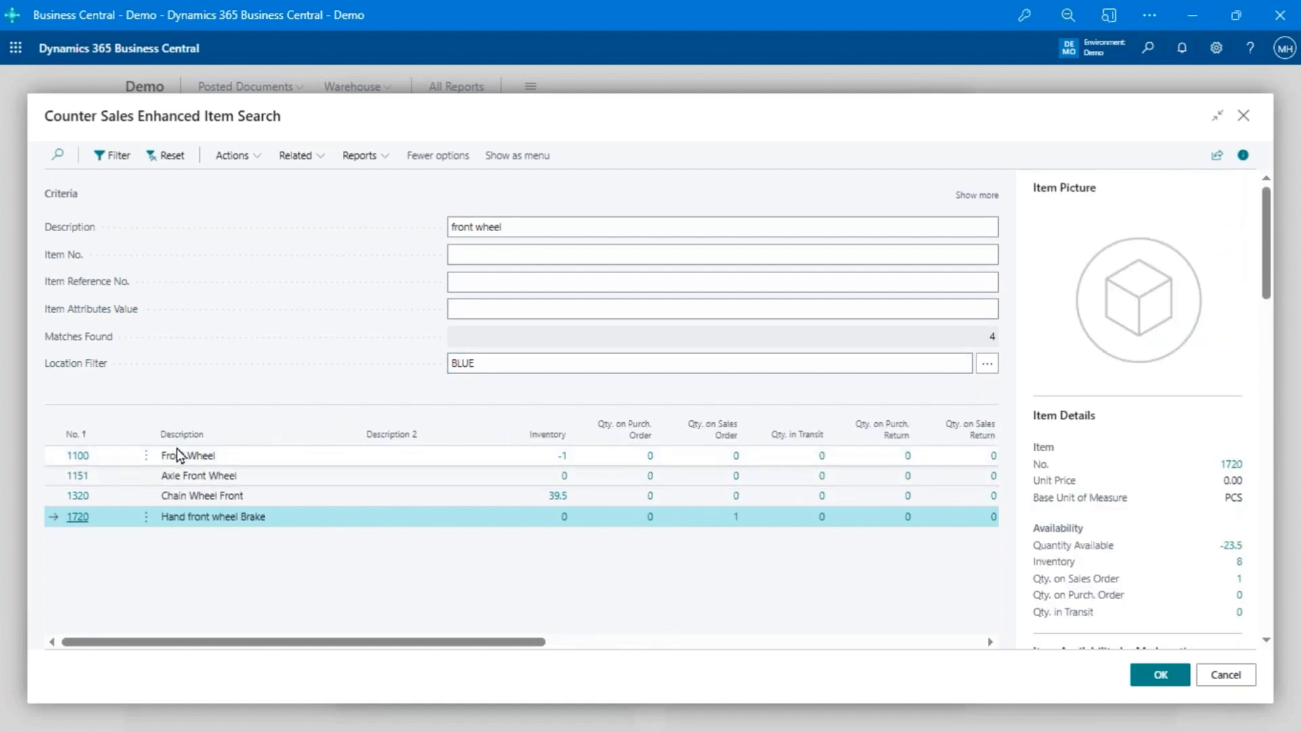
- Search the item descriptions for "blue" and use LONDON Swivel Chair, blue (1908-S) as the price check item
left_click(607, 226)
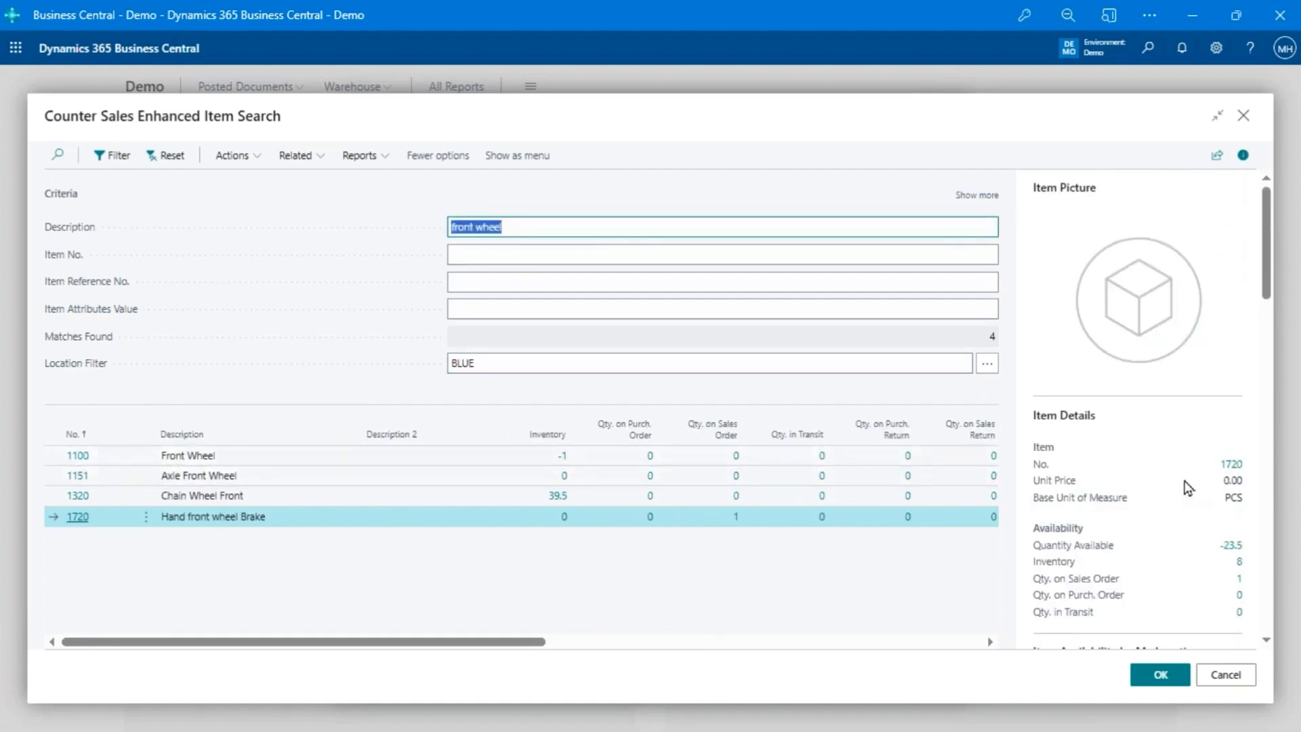
type("blue")
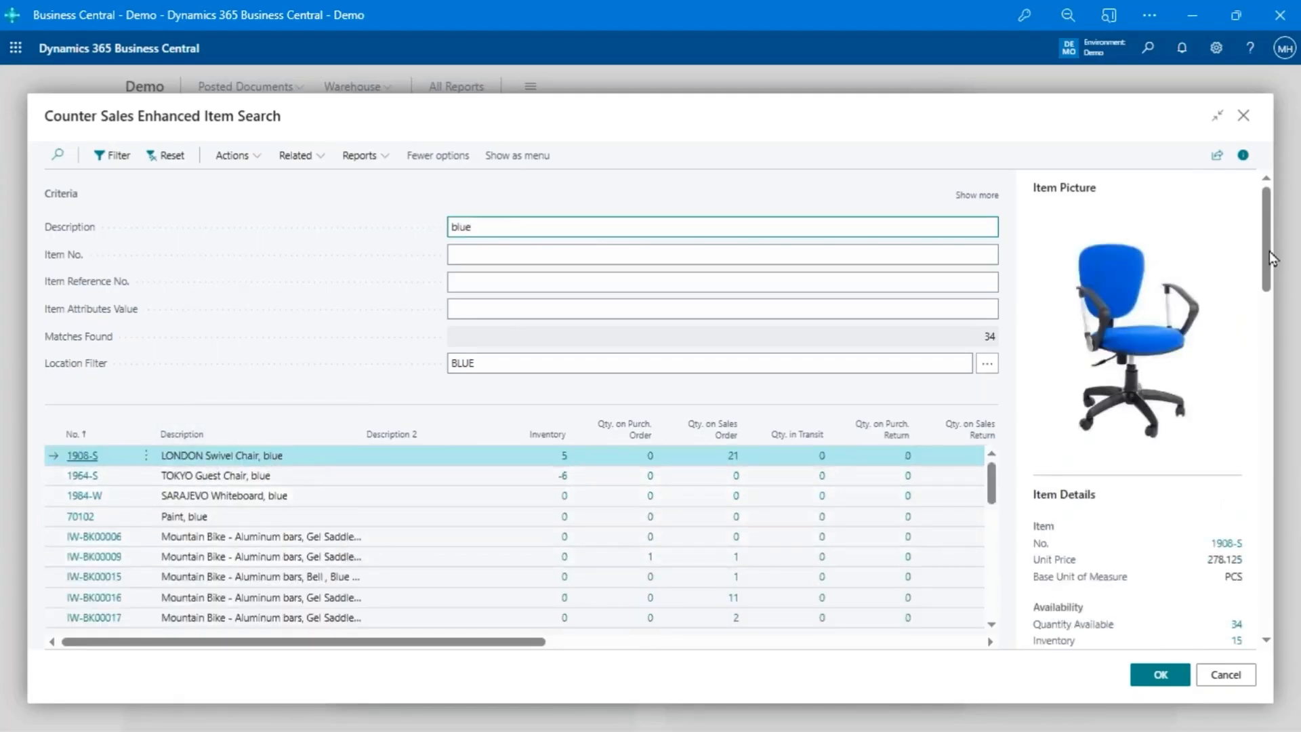
left_click(1157, 684)
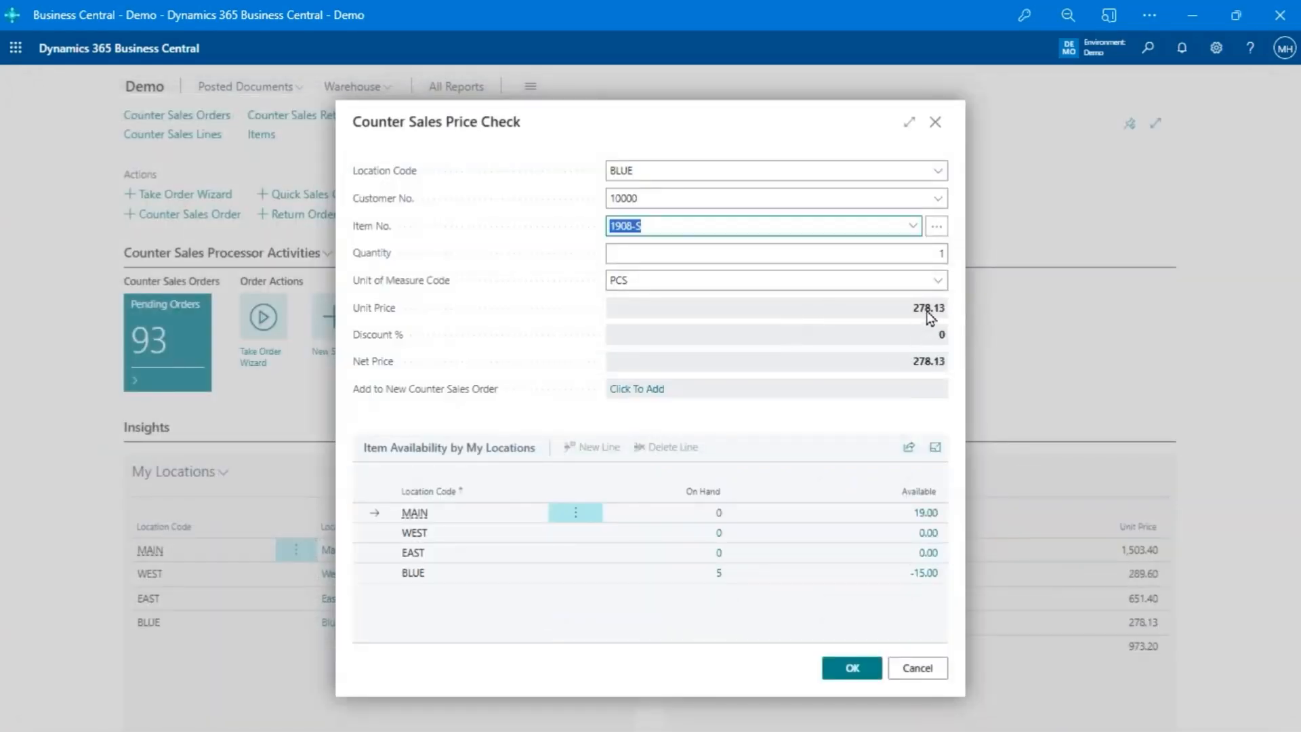
- Check the customer's net price of item 1908-S for a quantity of 10
left_click(712, 203)
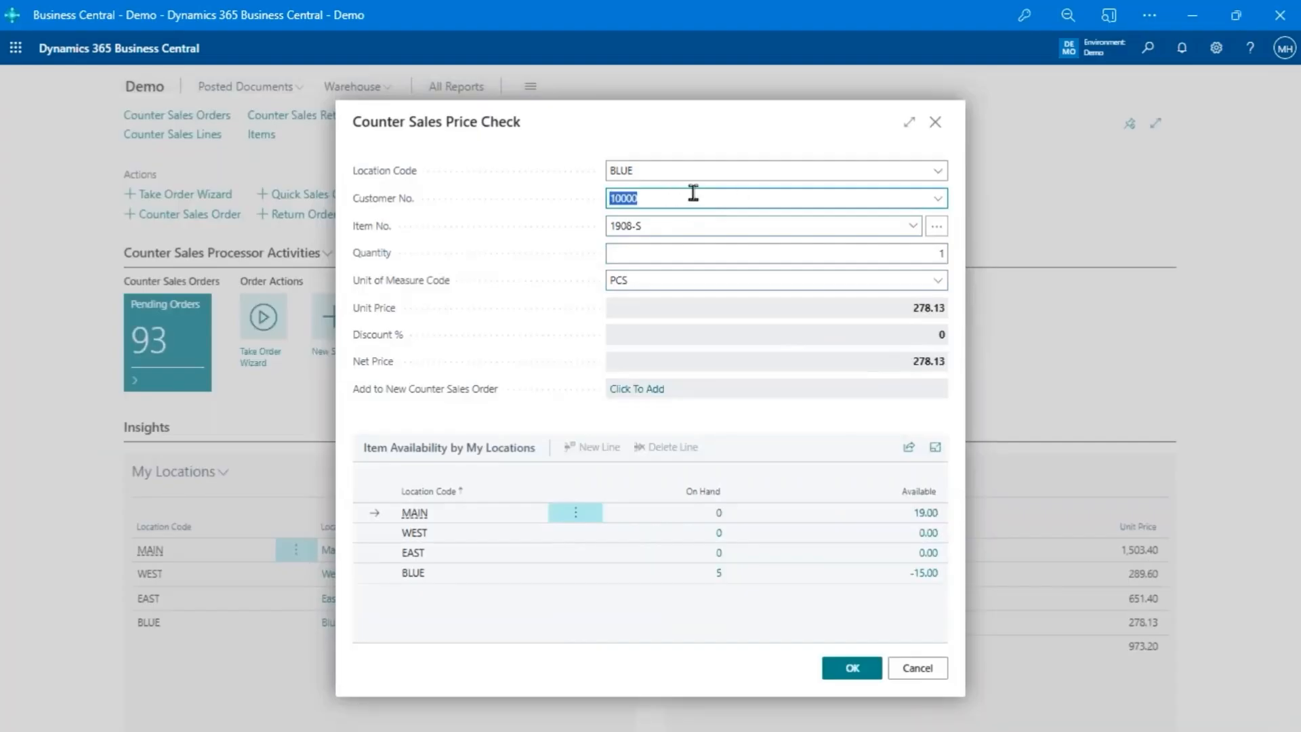
left_click(673, 254)
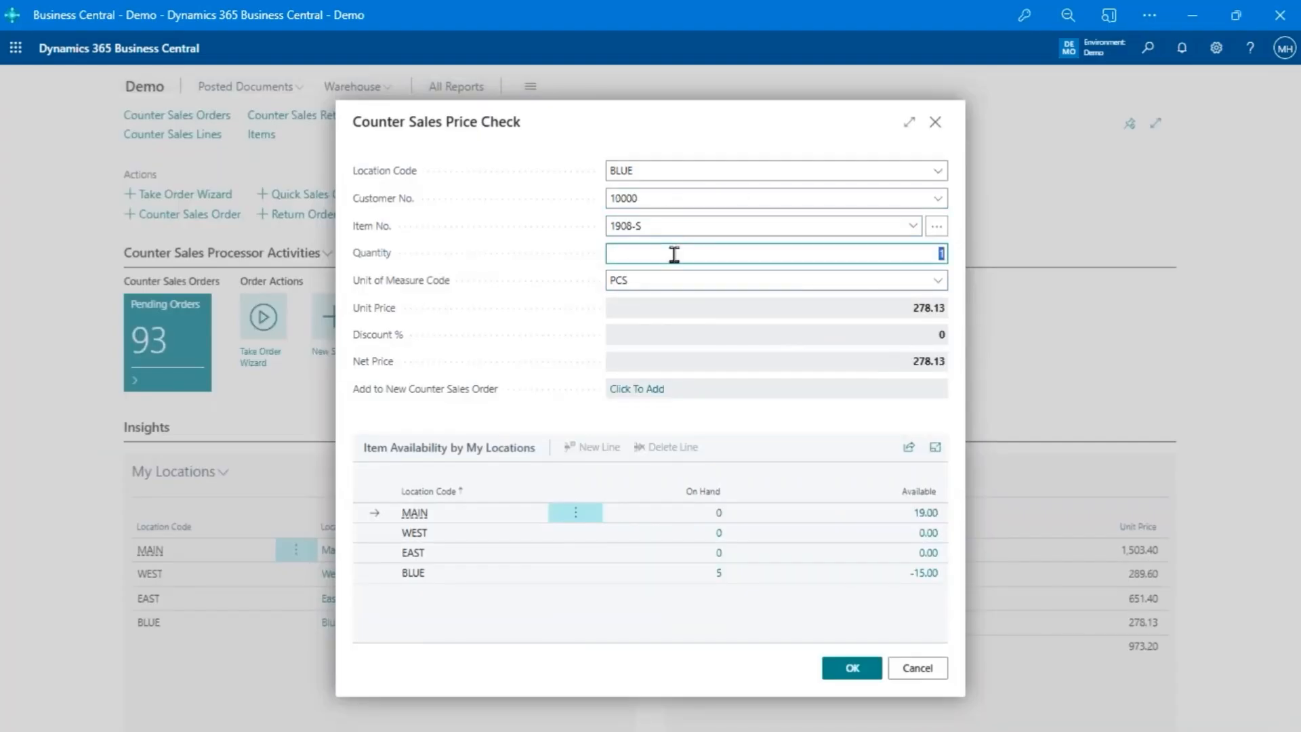
type("10")
key("Tab")
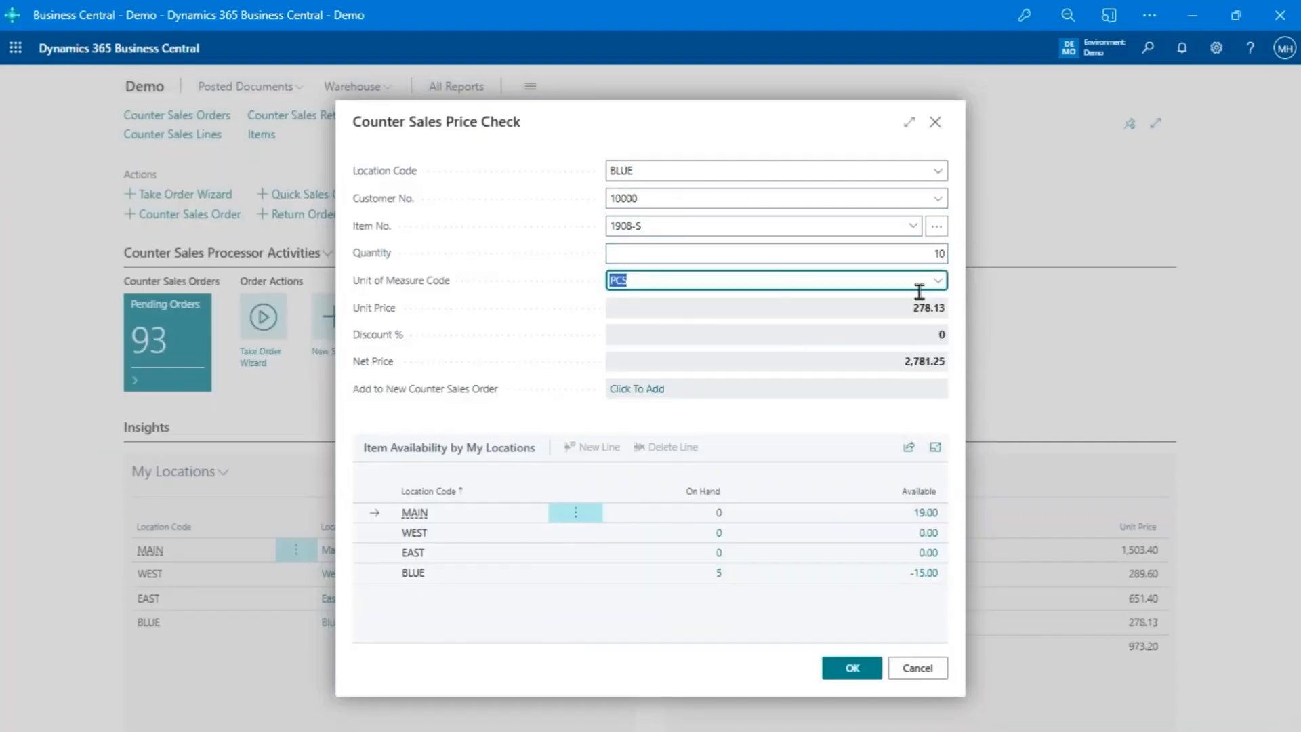
- Set the price check quantity back to 1 and close the price check without creating an order
left_click(923, 251)
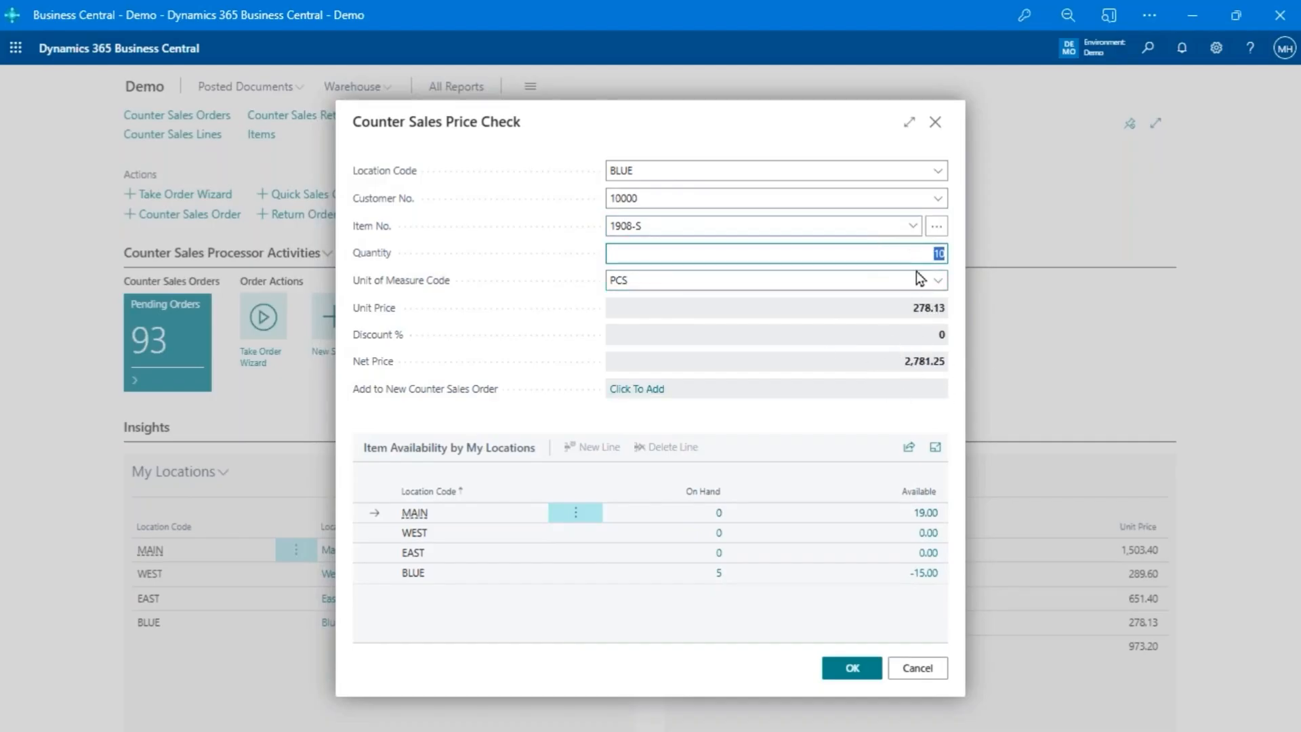
type("1")
key("Tab")
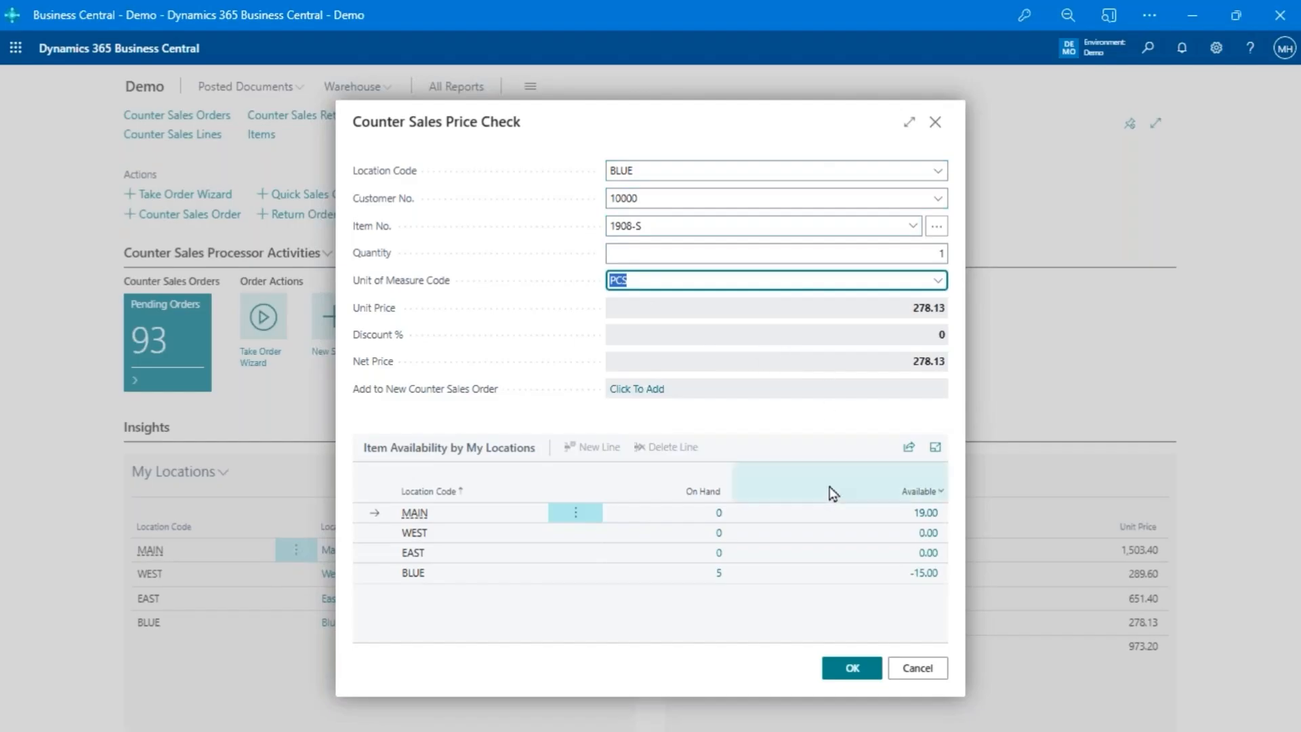
left_click(930, 669)
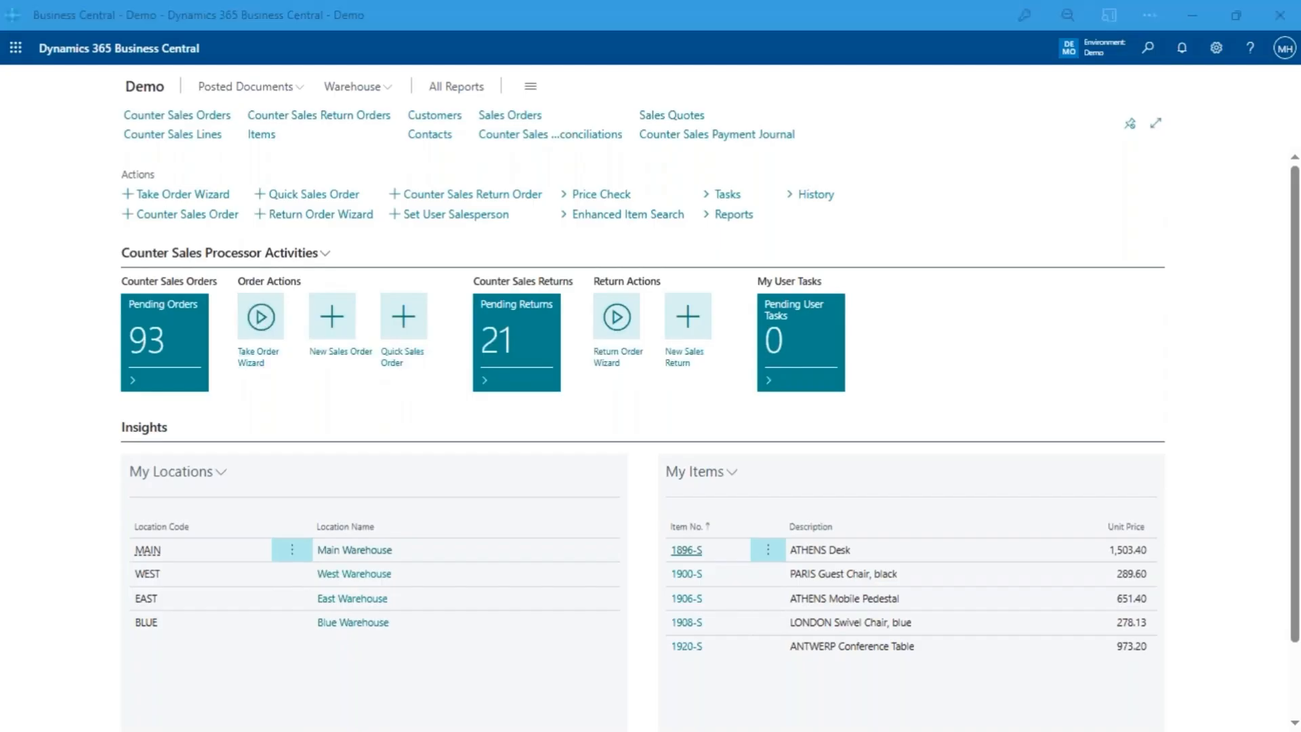
- Start the Take Order Wizard and log in as the preset salesperson by entering the passcode
left_click(260, 317)
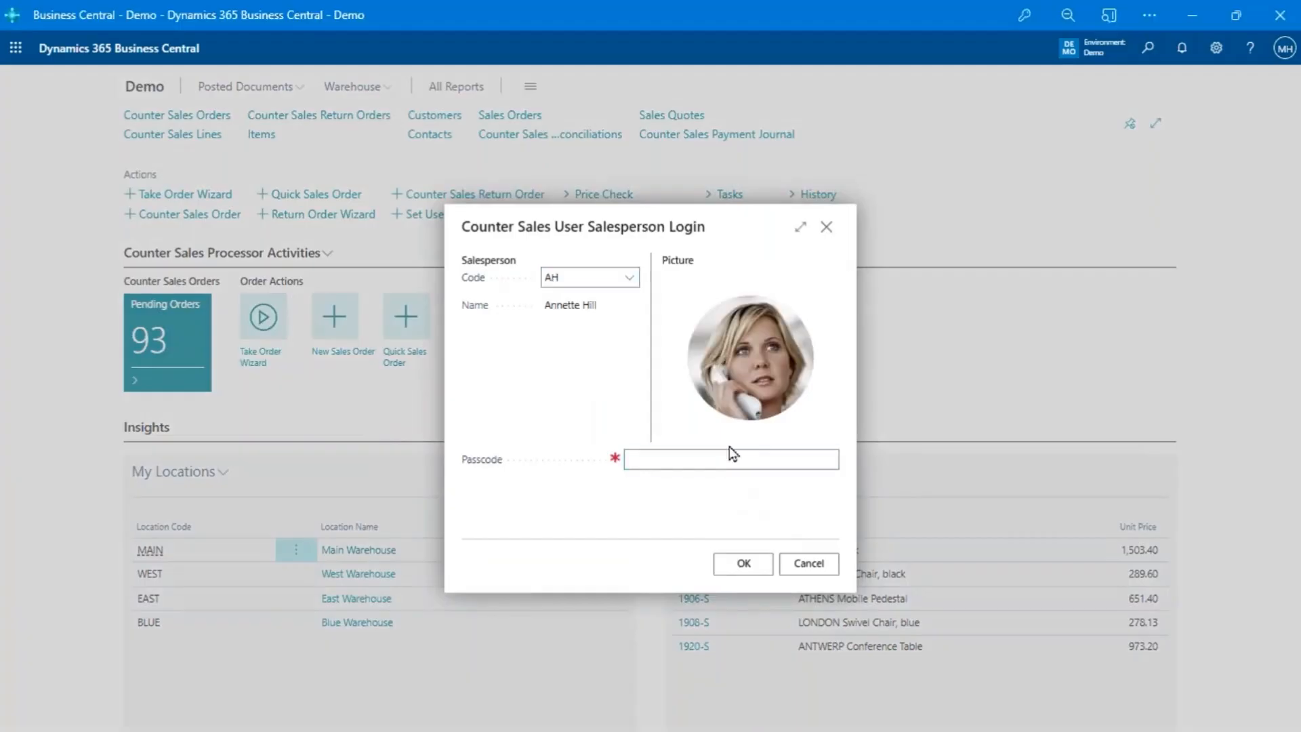
left_click(720, 458)
type("1234")
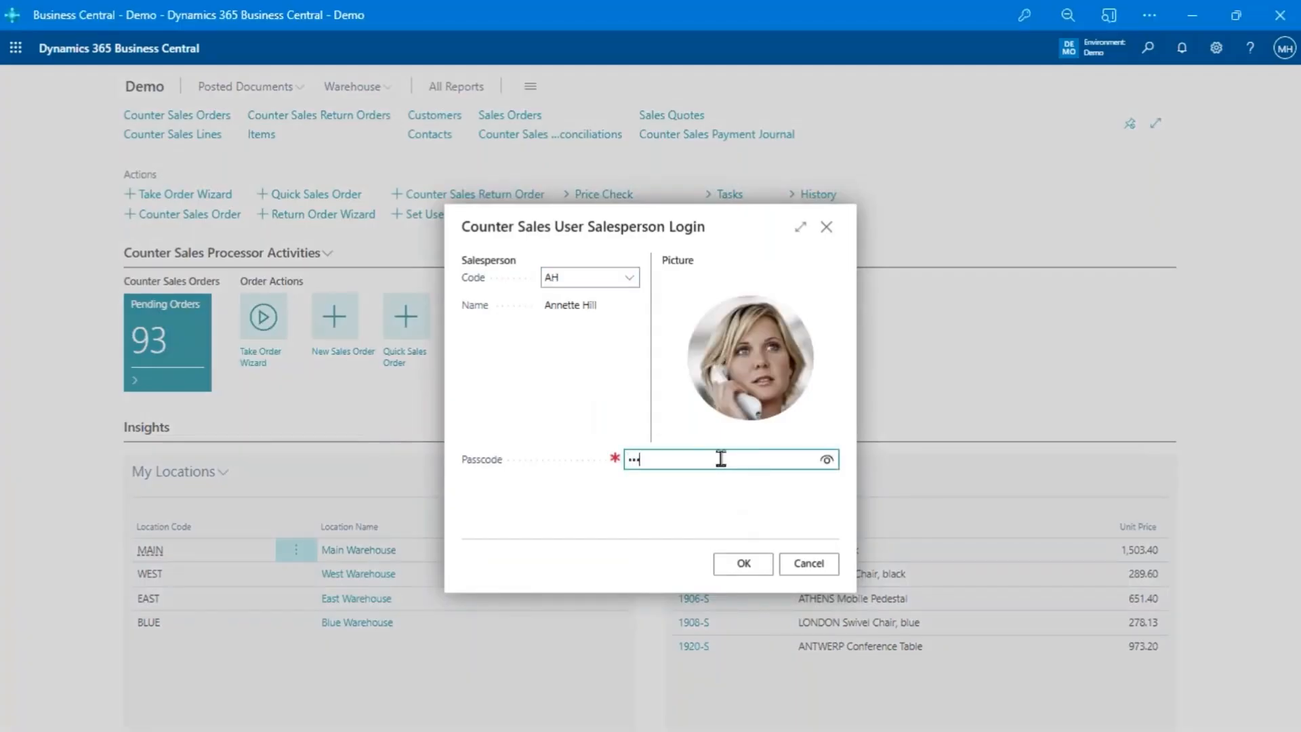
left_click(726, 568)
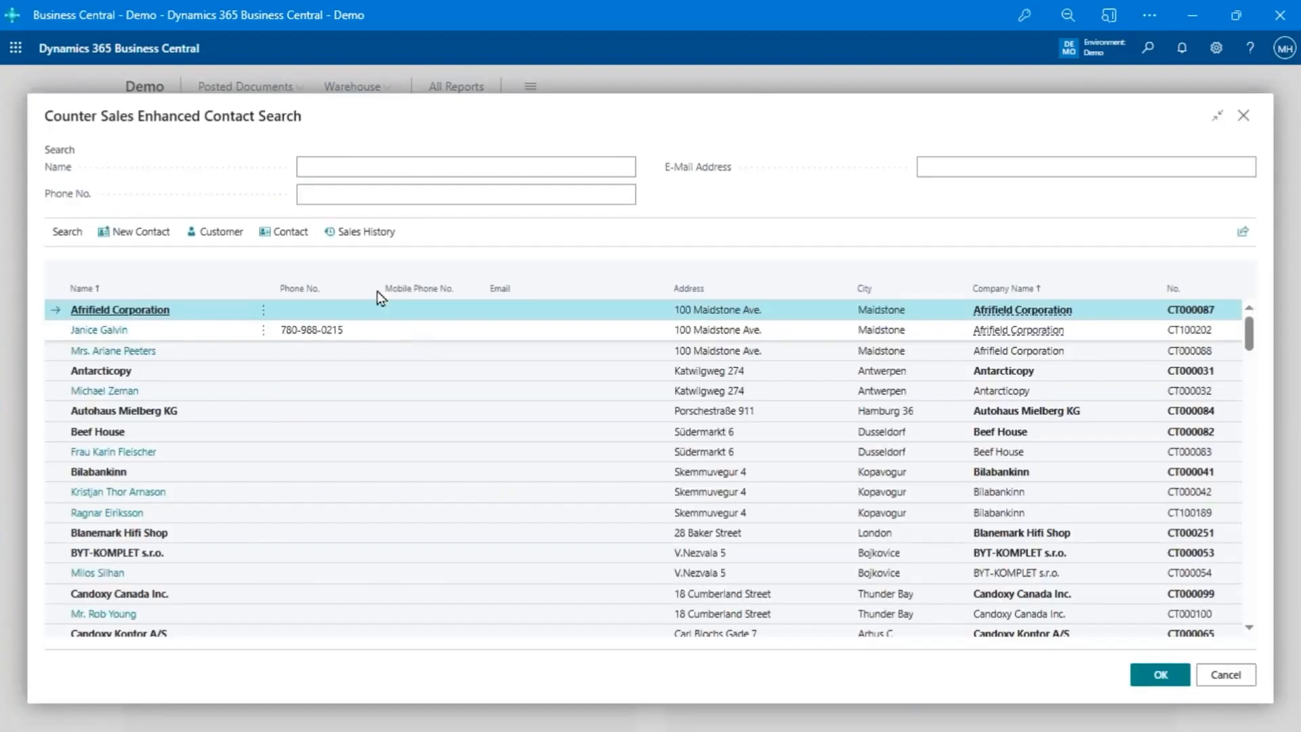
- Search the contacts for phone numbers containing 988 and look through the matching contacts
left_click(415, 195)
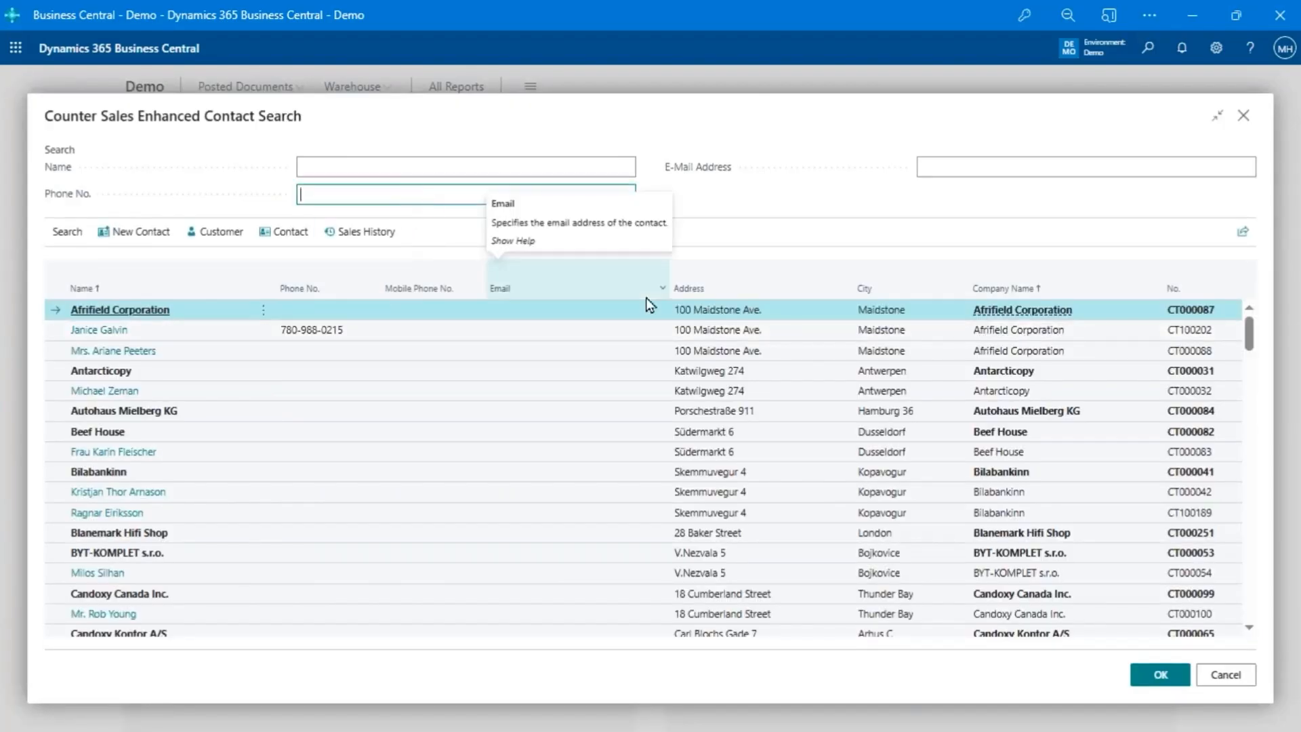
left_click(361, 173)
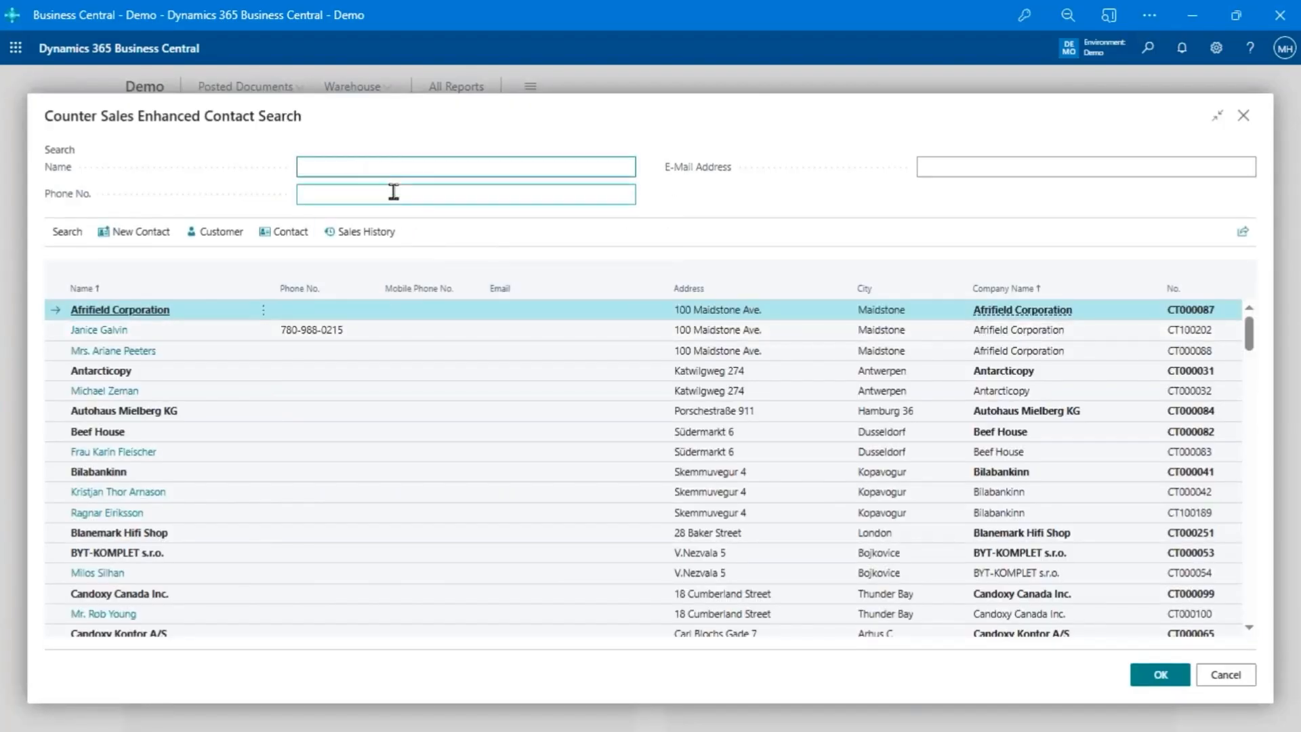
left_click(1018, 166)
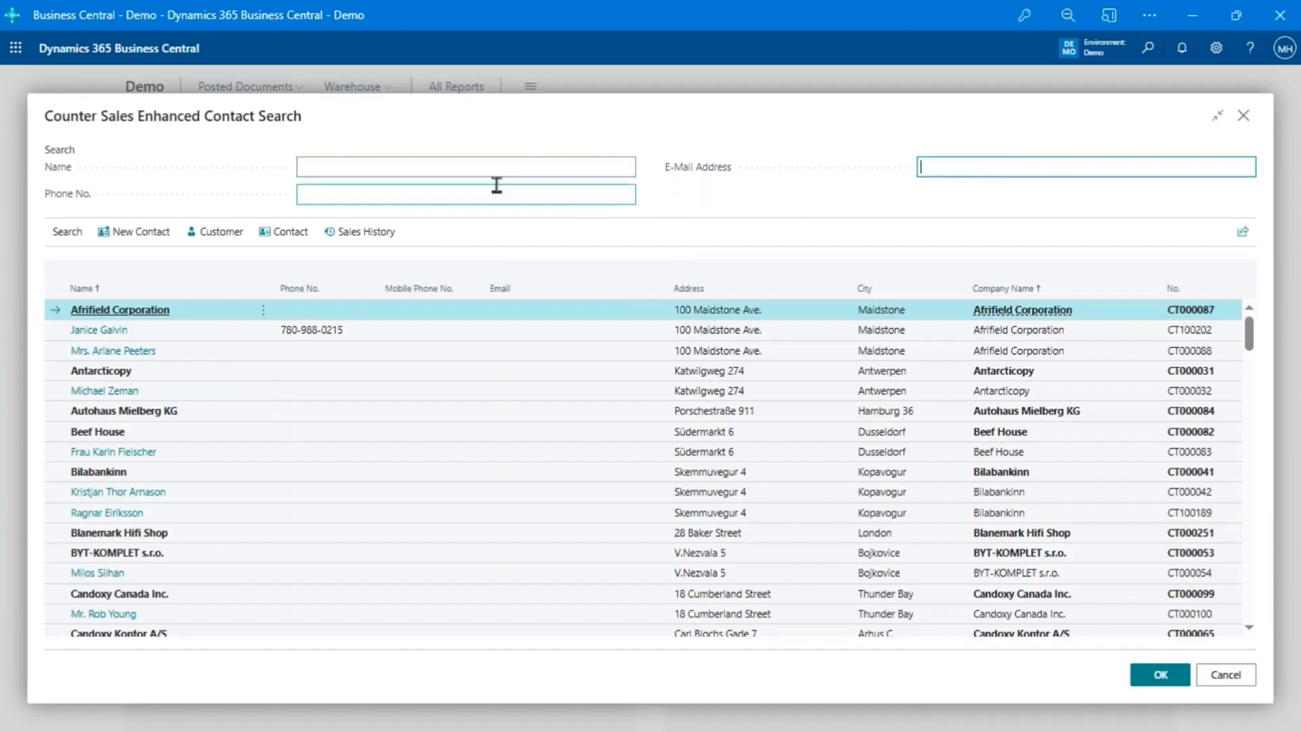
left_click(399, 196)
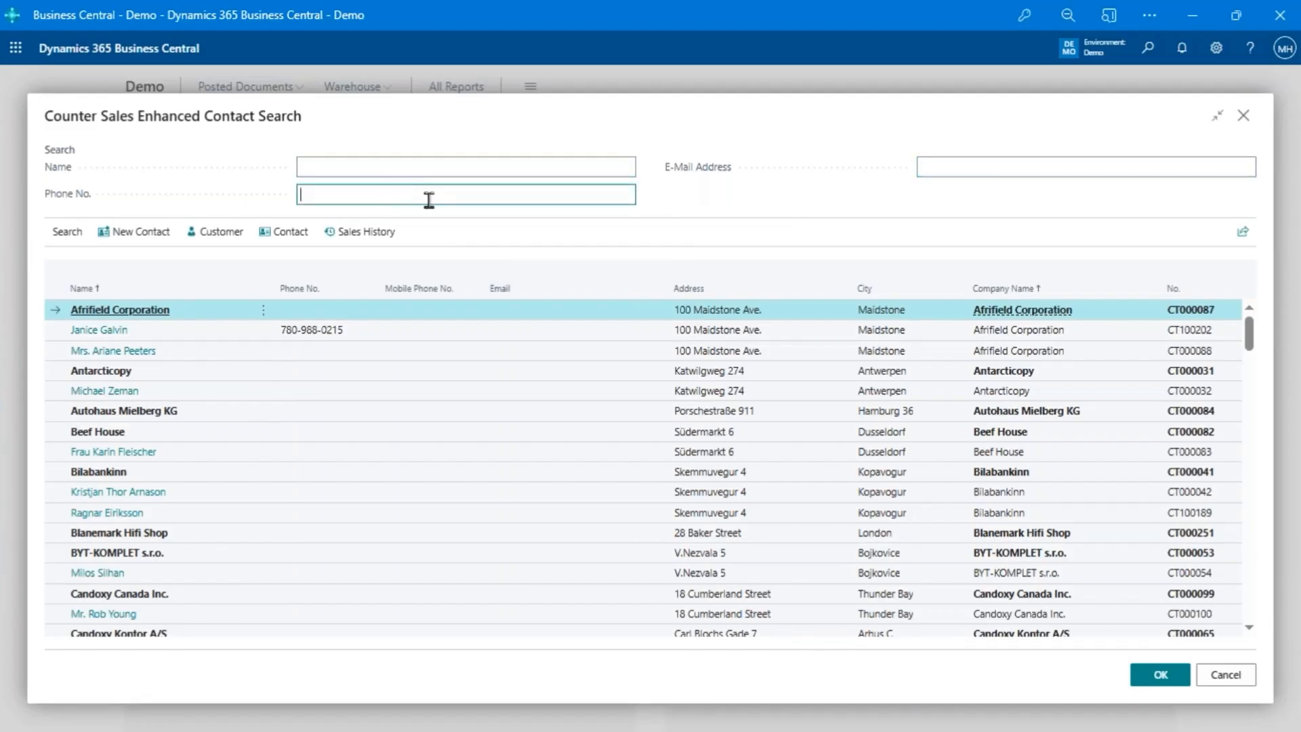
type("988")
key("Tab")
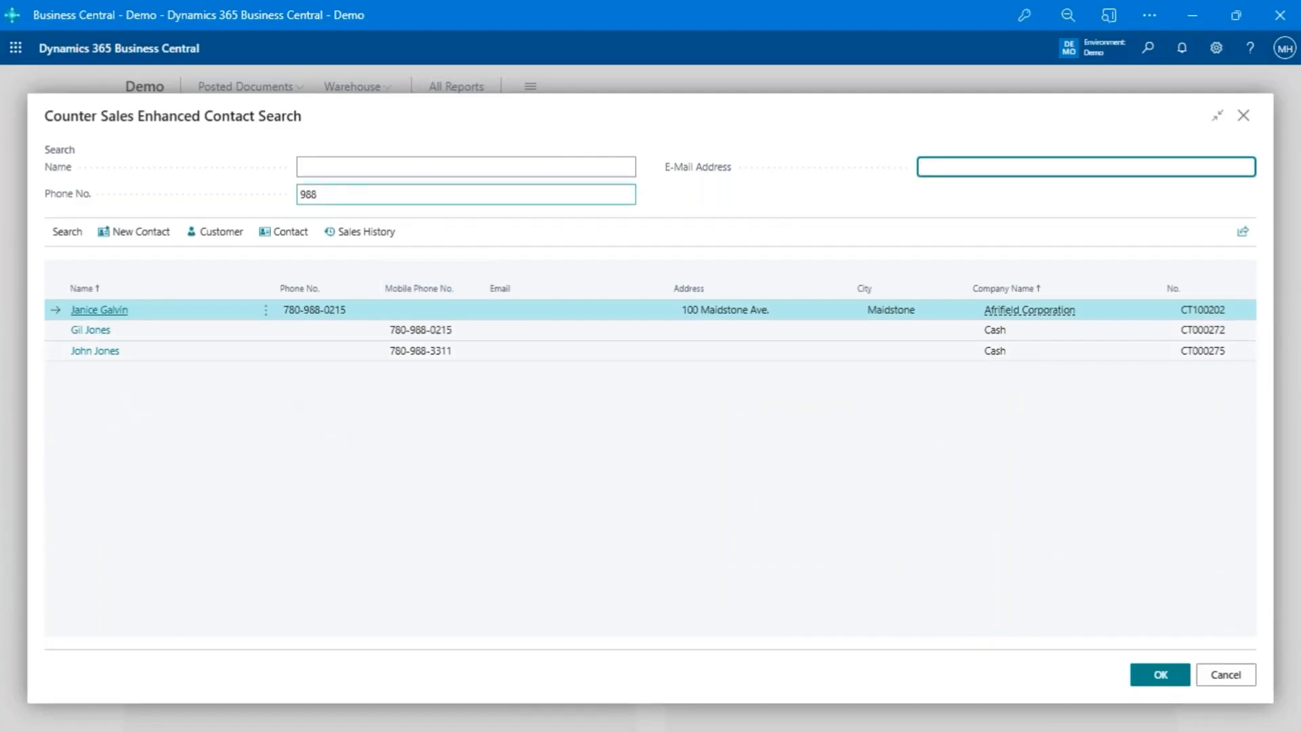
left_click(318, 193)
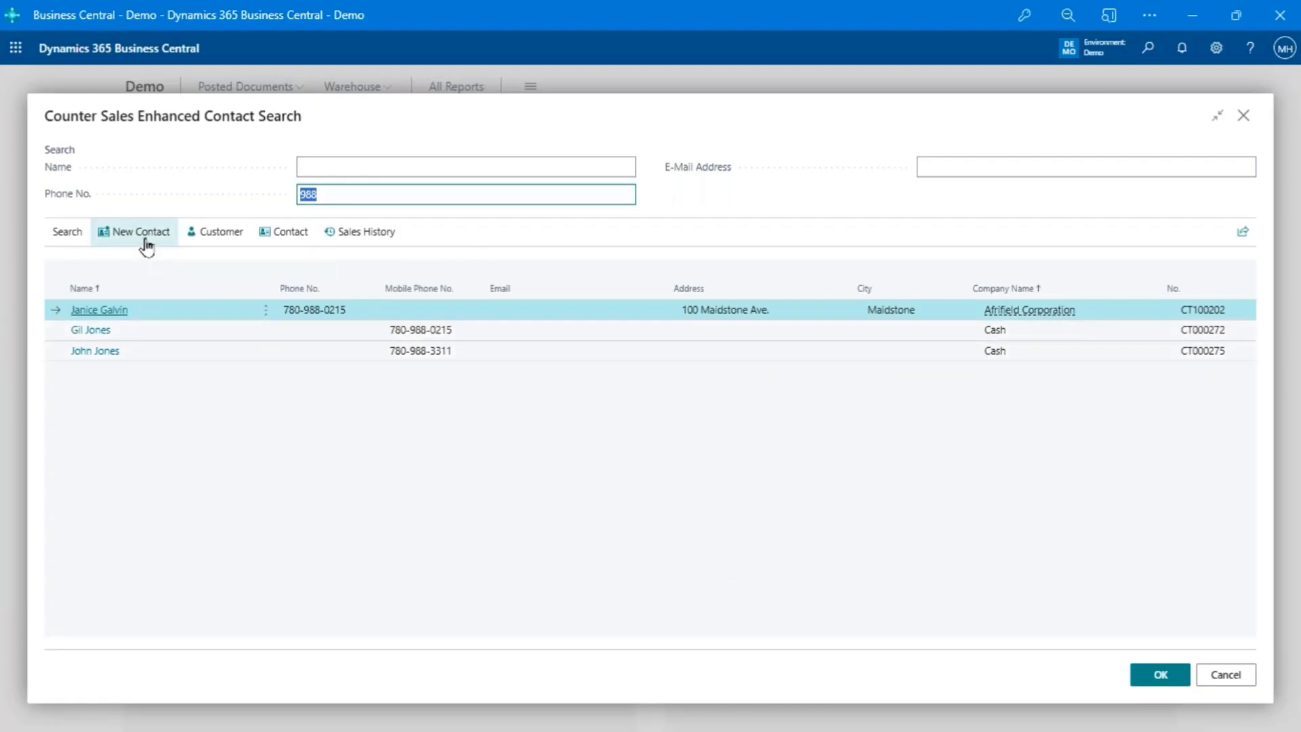
left_click(184, 337)
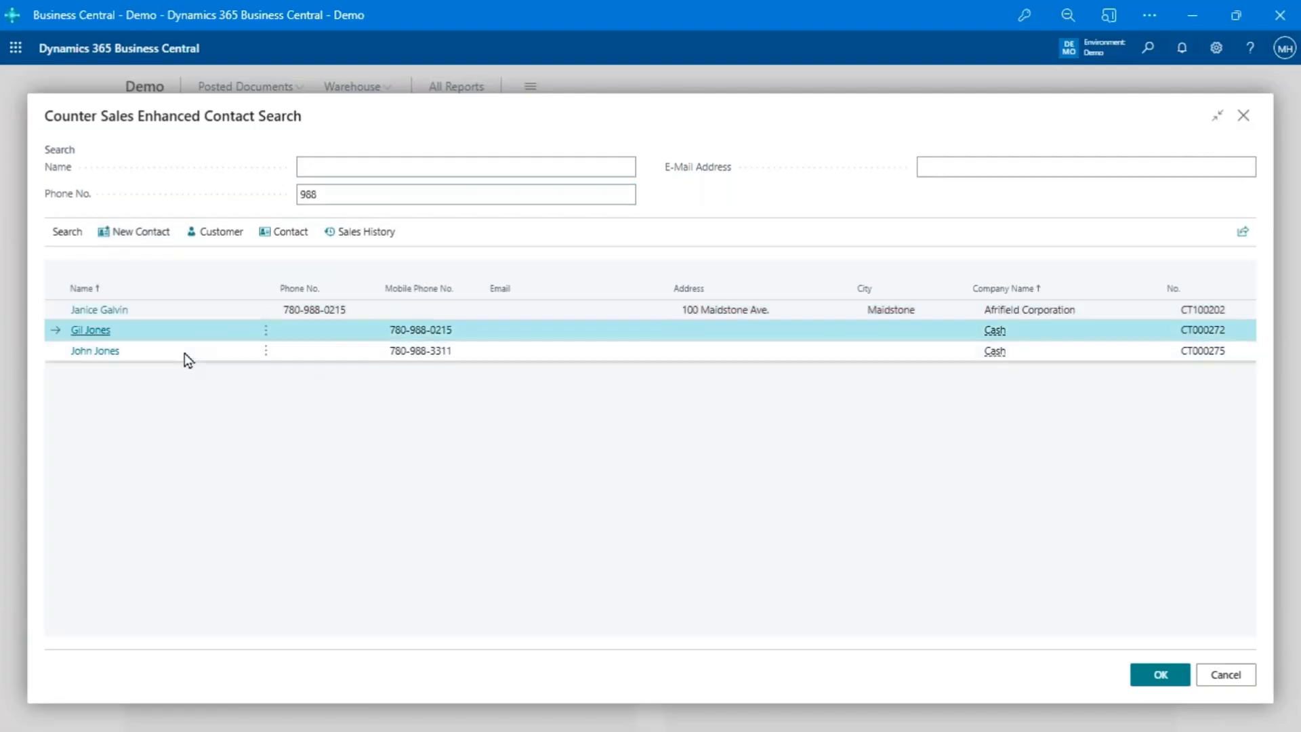
left_click(186, 353)
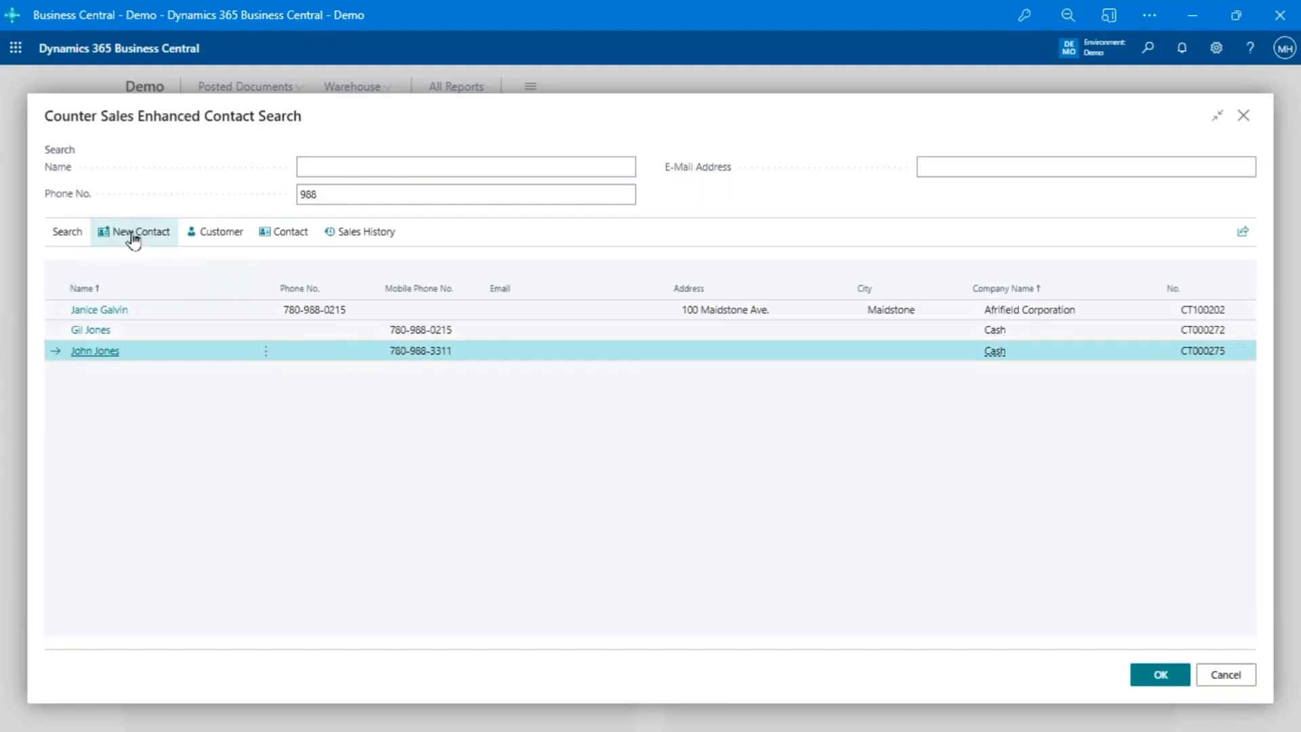
left_click(386, 203)
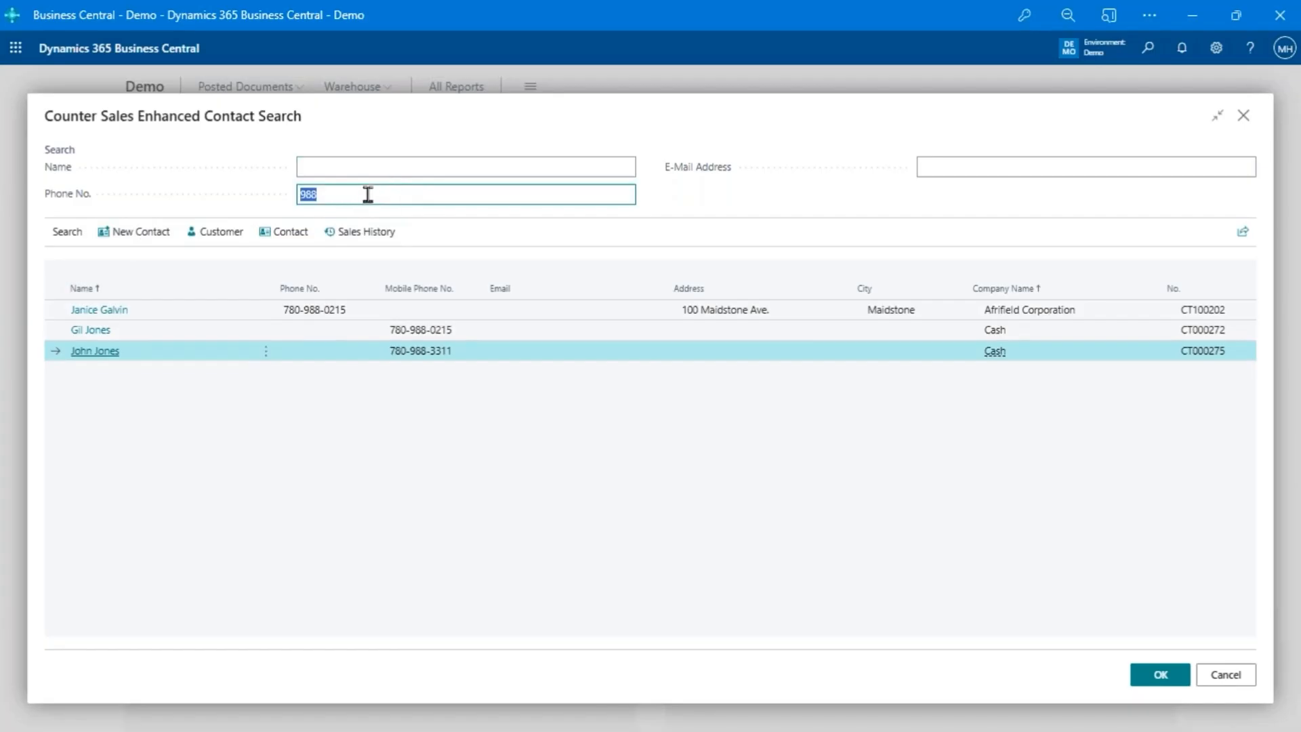
- Try the available new contact types and start a new contact as New Cash Customer
left_click(132, 239)
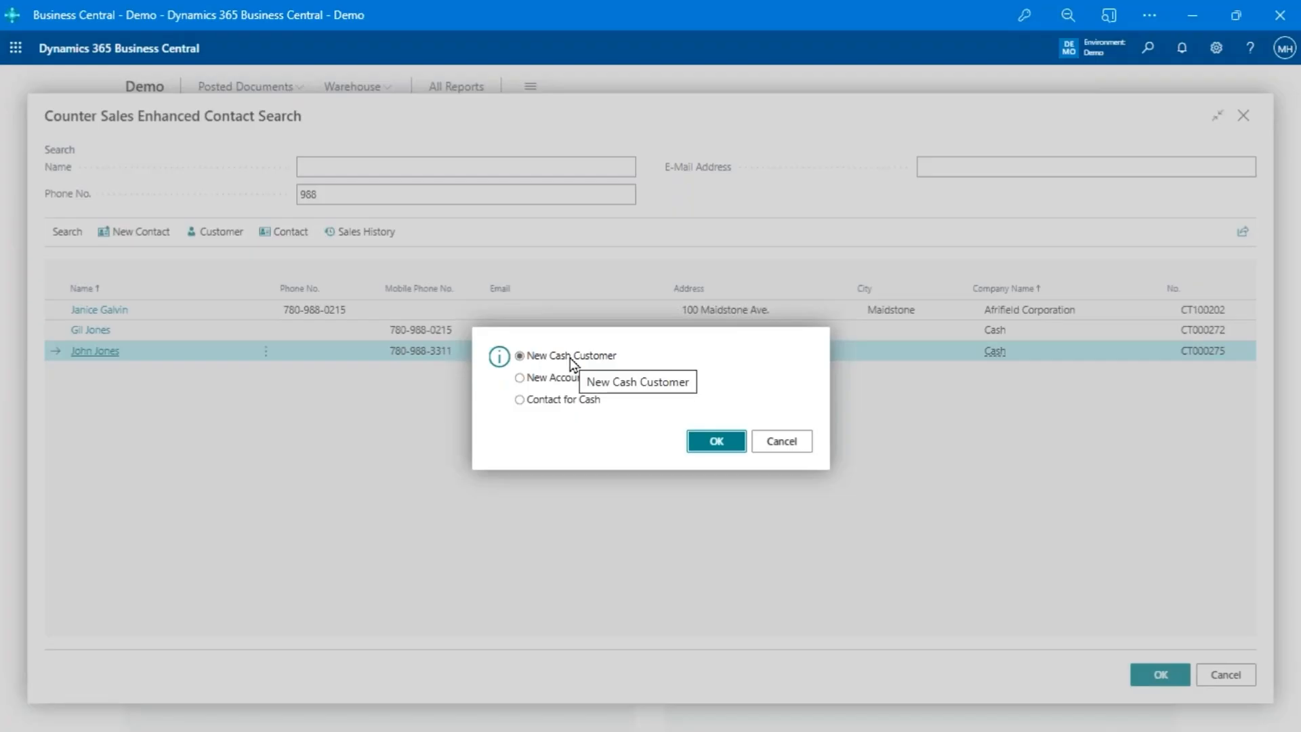
left_click(568, 383)
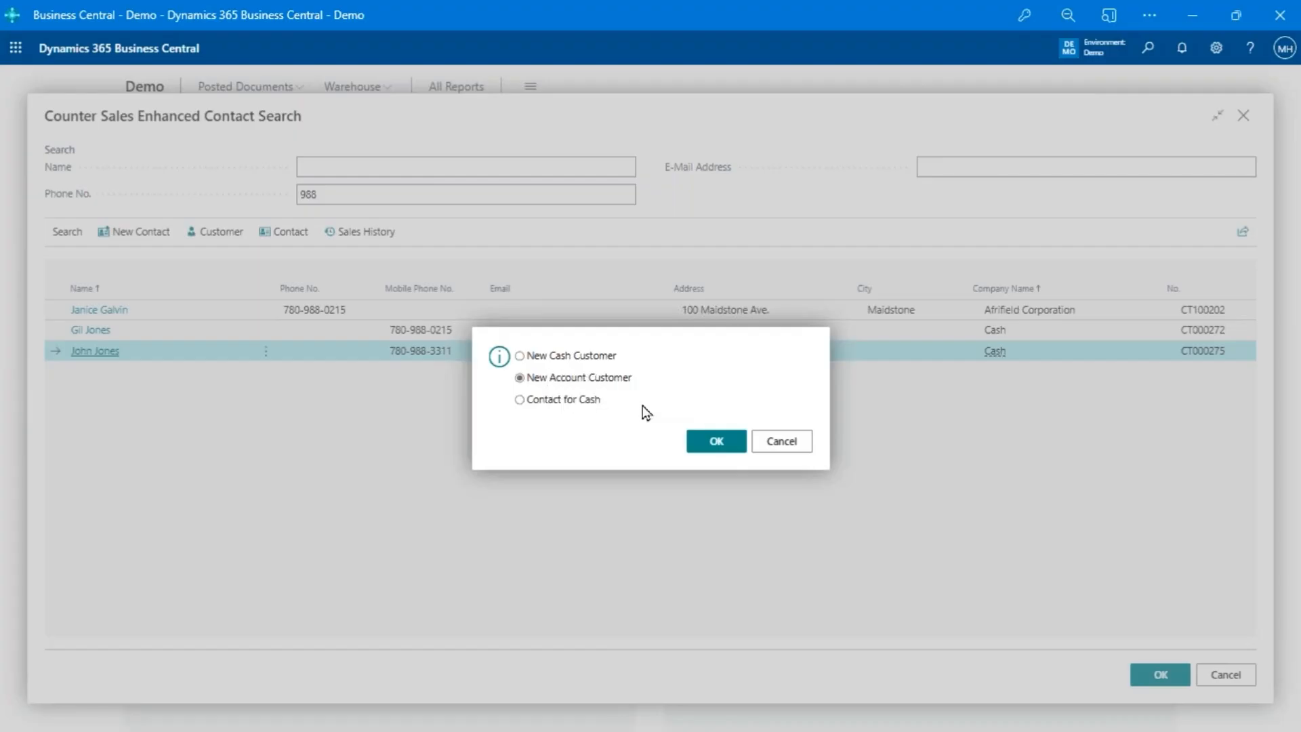
left_click(578, 401)
left_click(599, 358)
left_click(716, 441)
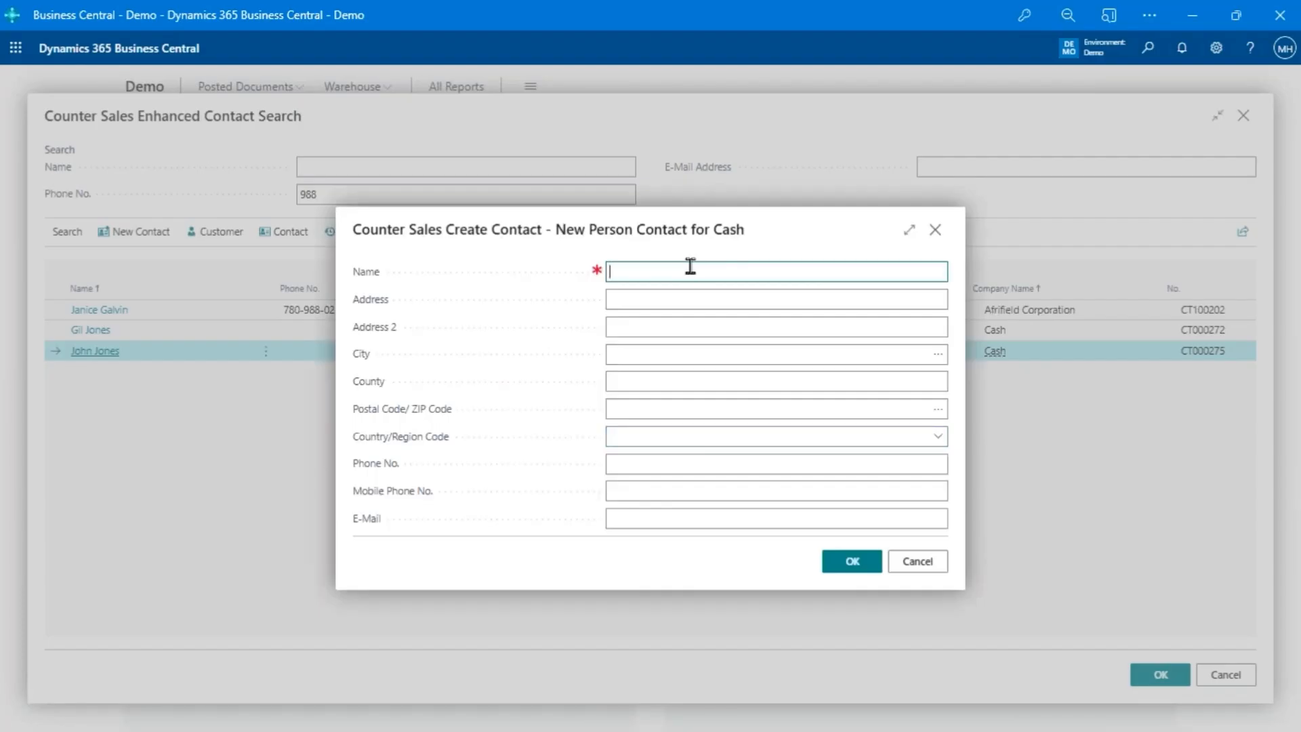
- Fill in the cash contact's name and mobile phone number, and discard the new contact
left_click(677, 491)
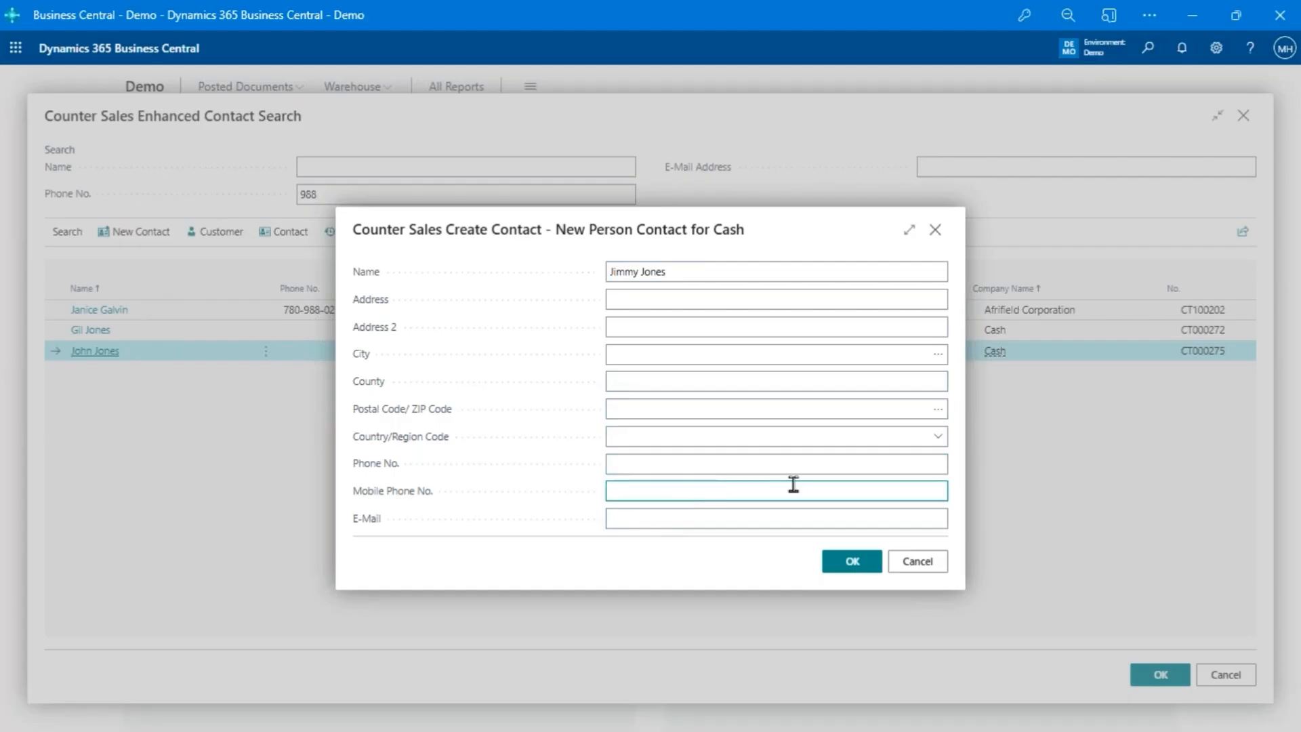
left_click(916, 560)
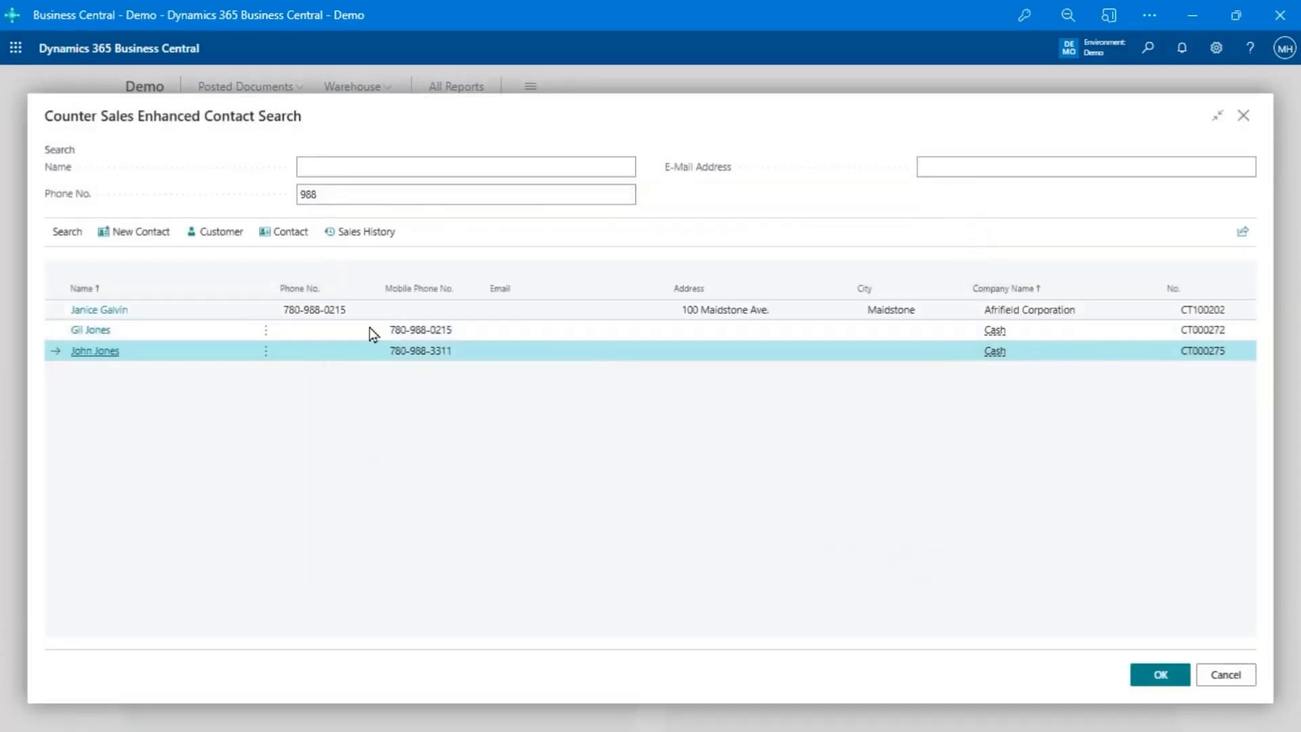
- View the new cash contact form again without saving, and create the counter sales order for the Afrifield Corporation contact
left_click(237, 316)
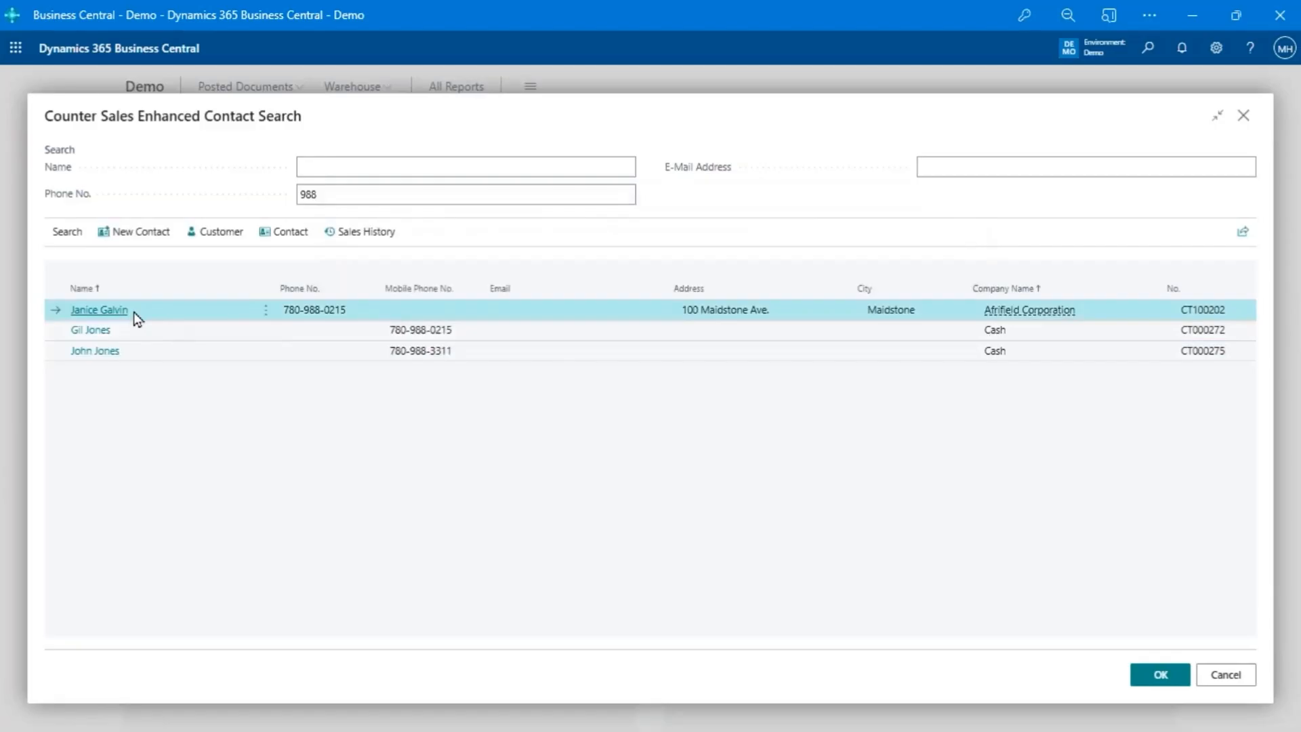
left_click(134, 244)
left_click(735, 445)
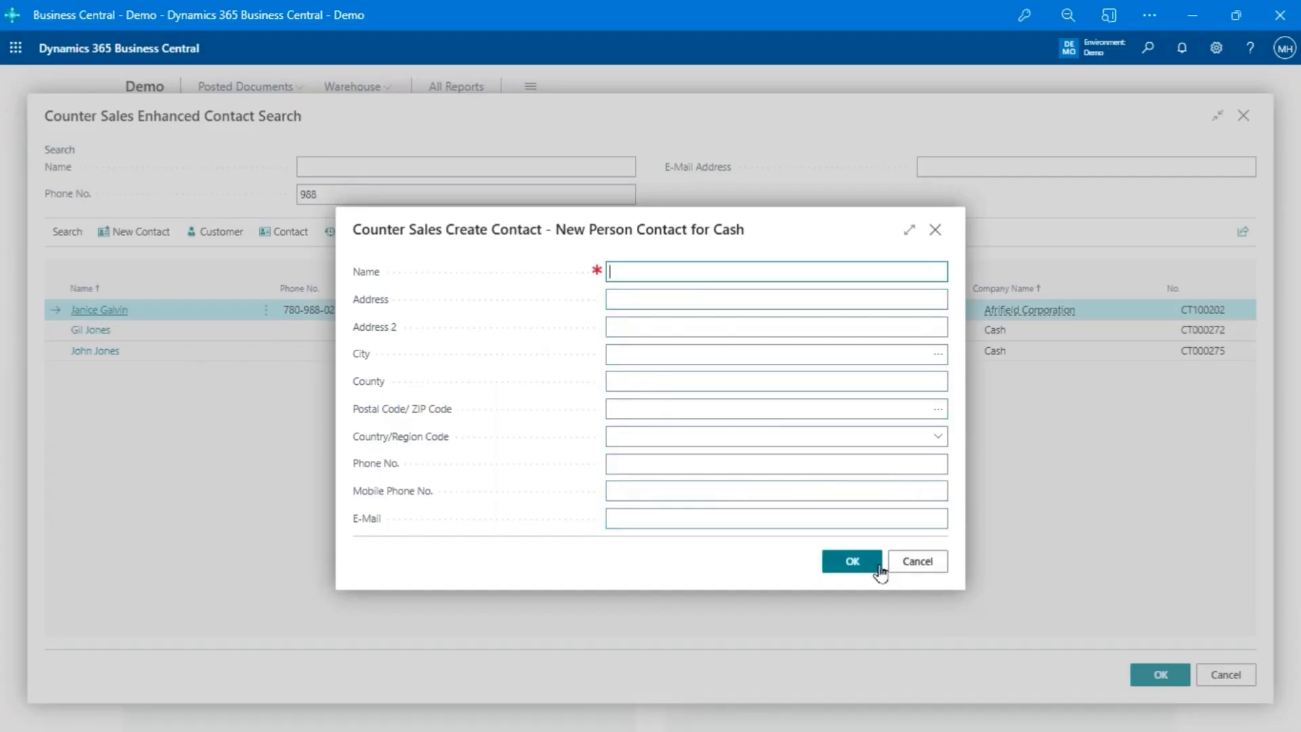
left_click(918, 568)
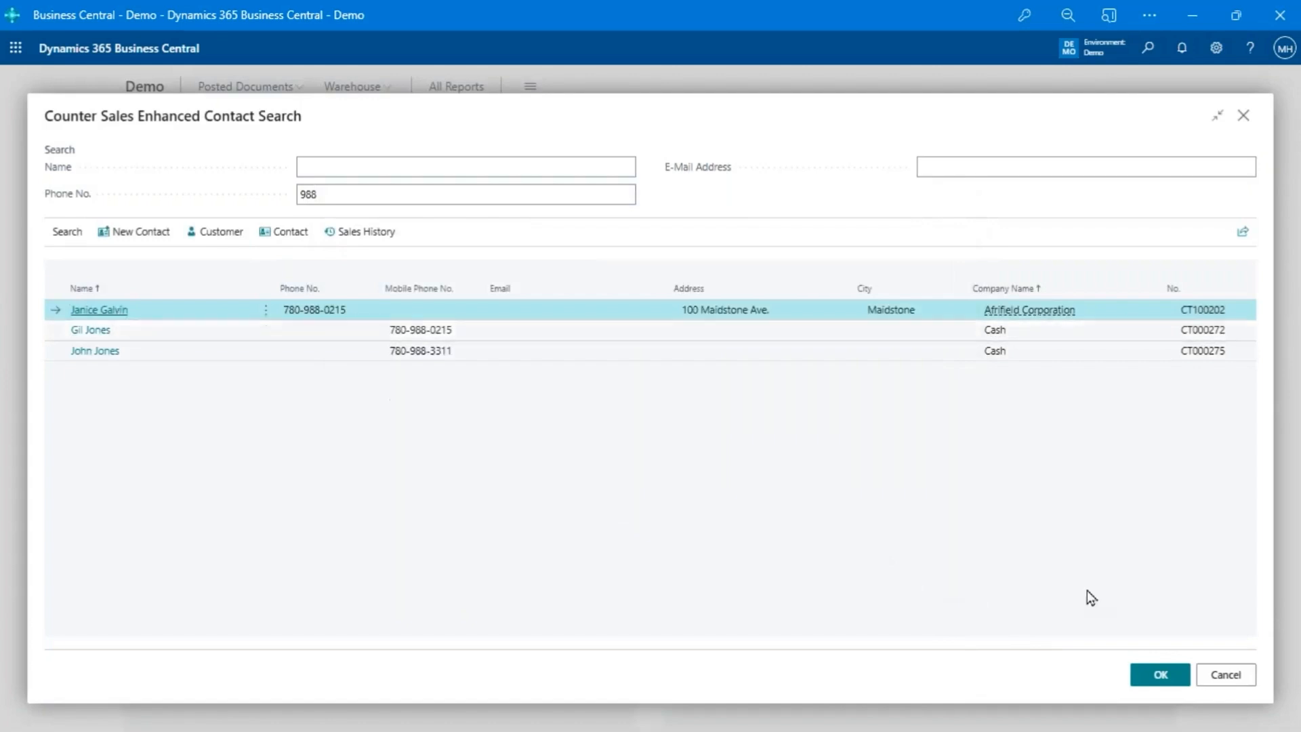
left_click(1158, 676)
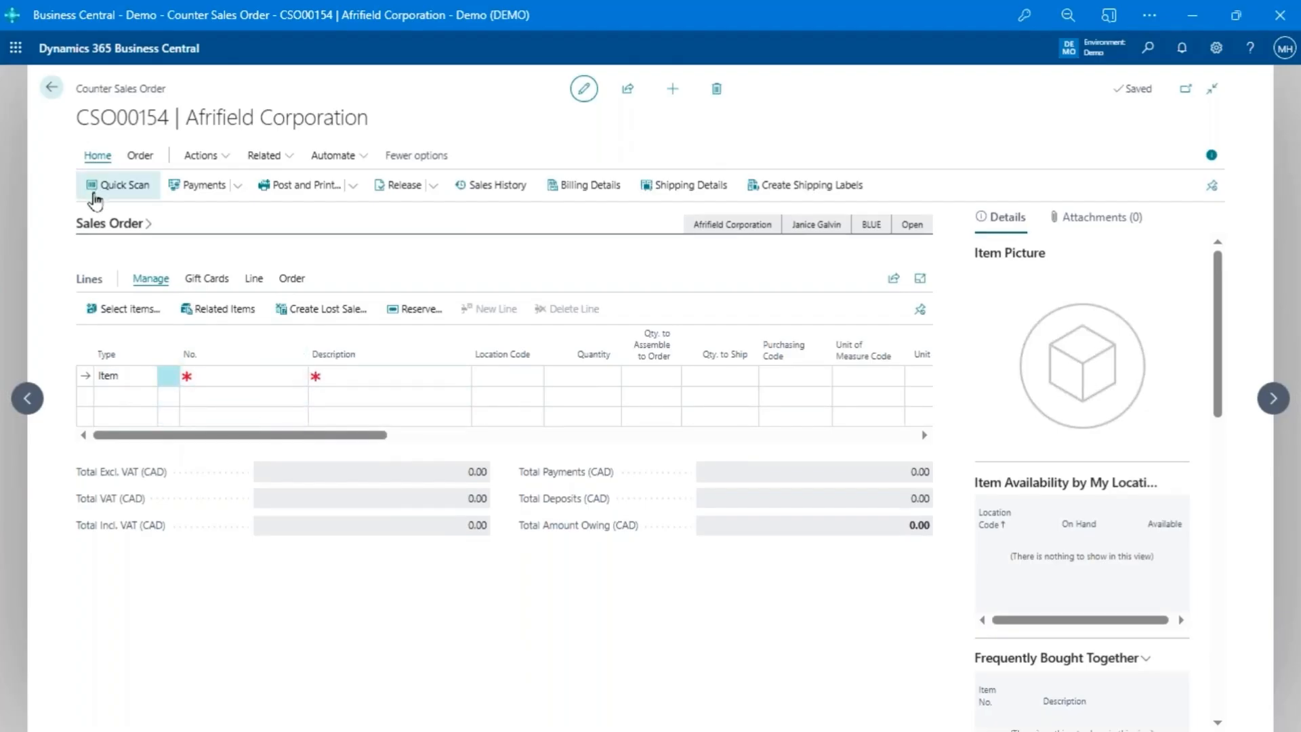
- Using Quick Scan, add item 1980-S twice and item 1972-S once to the order, and return to the sales order
left_click(95, 197)
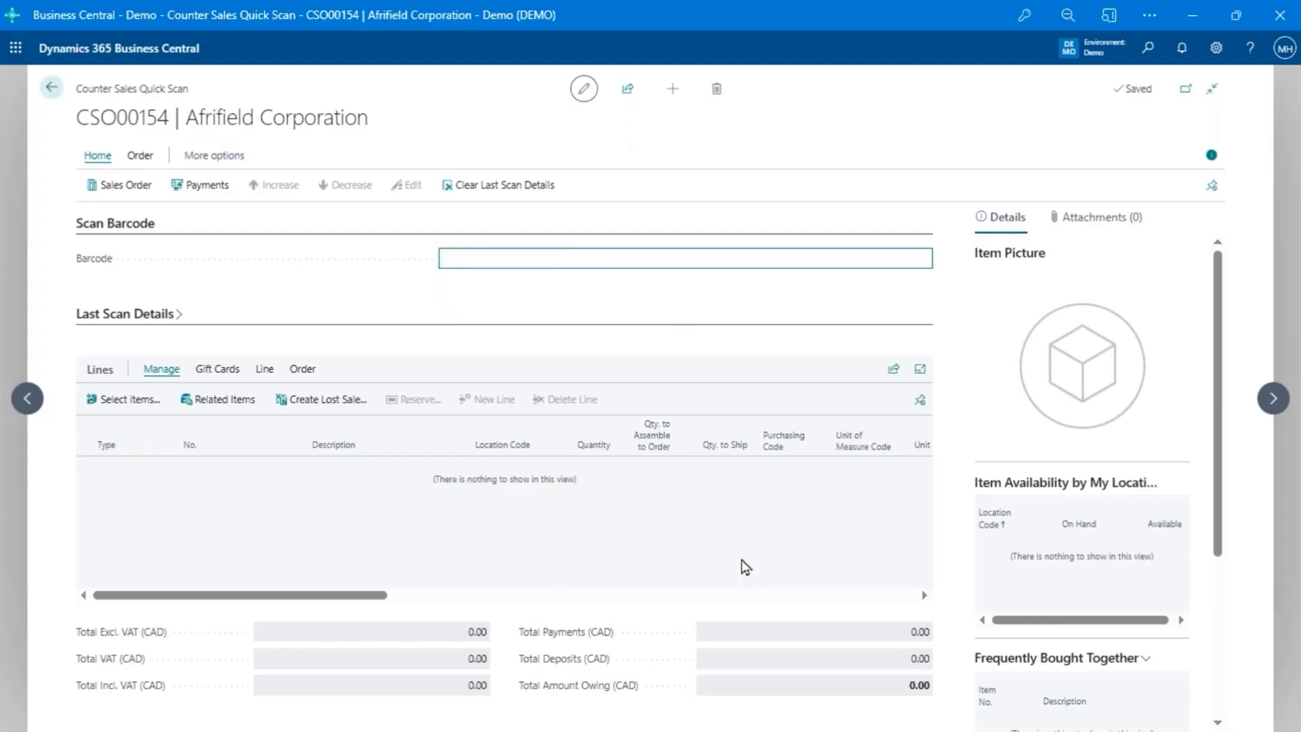
type("1980-S")
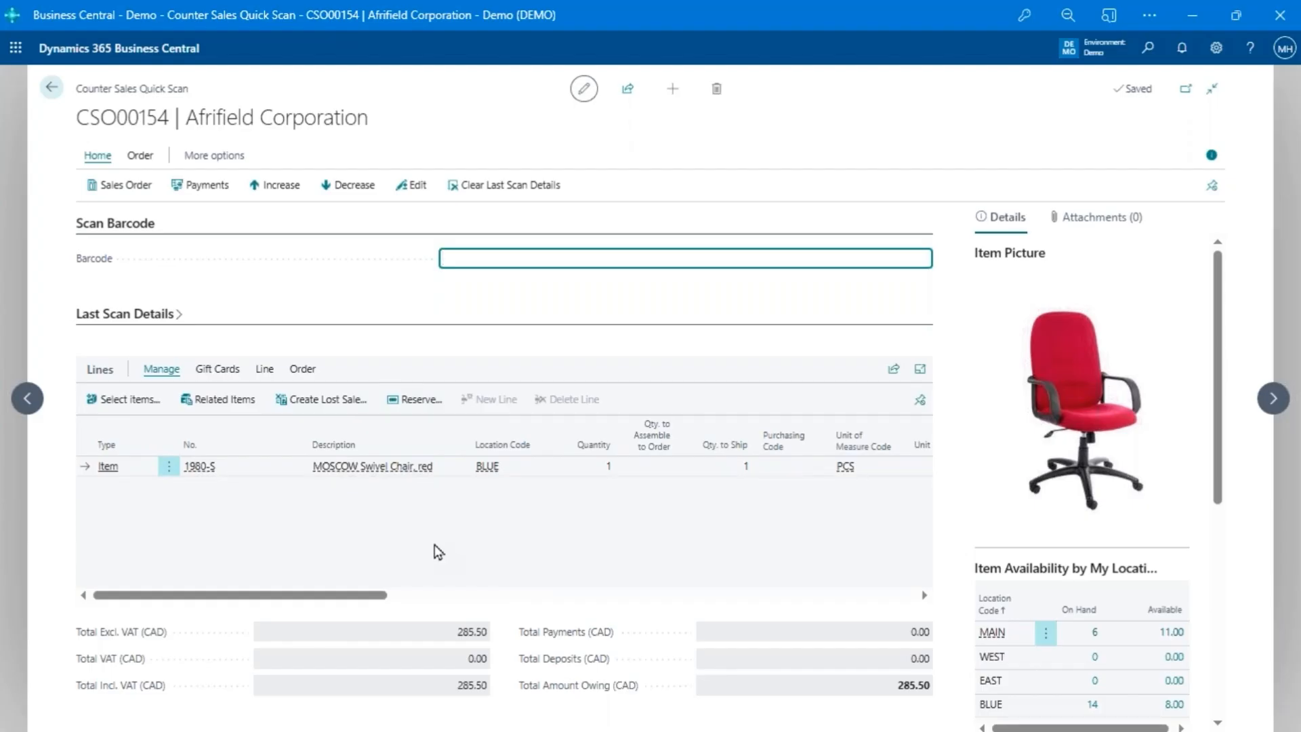
type("1980-S")
key("Return")
type("1972-S")
key("Return")
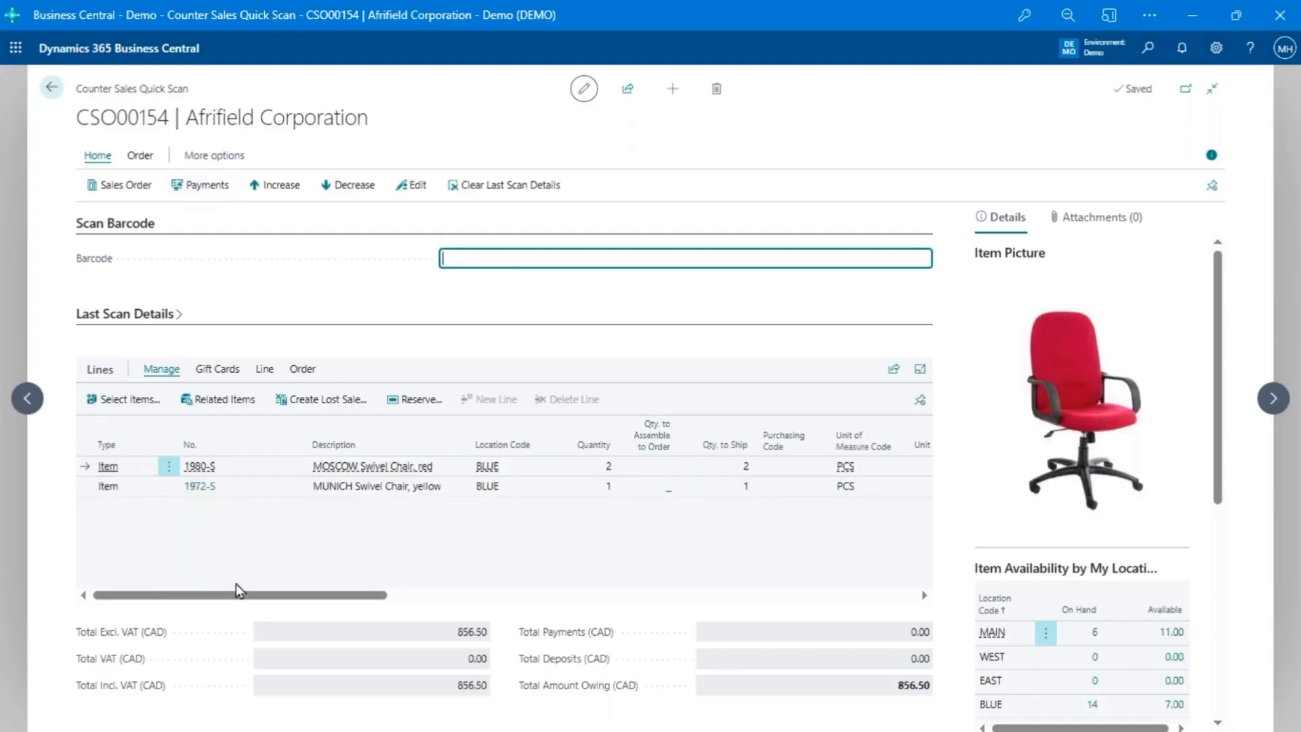
left_click(123, 191)
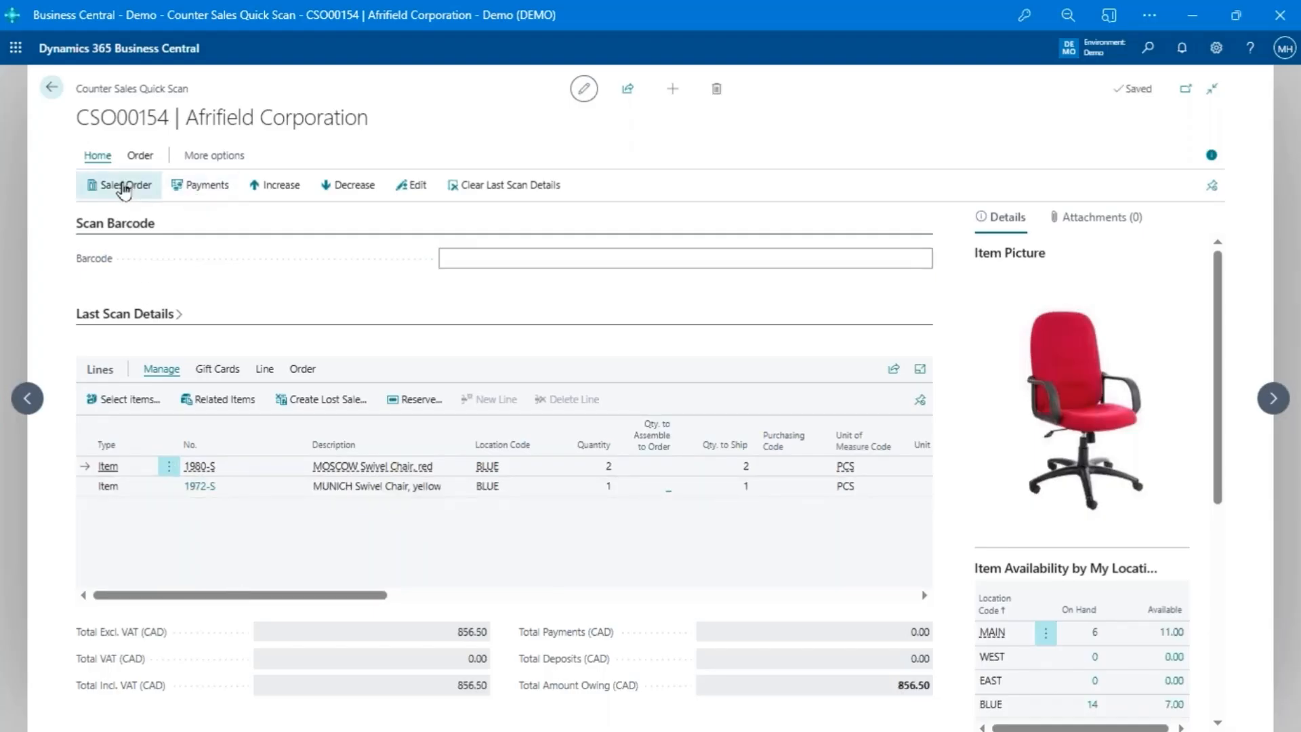
left_click(91, 195)
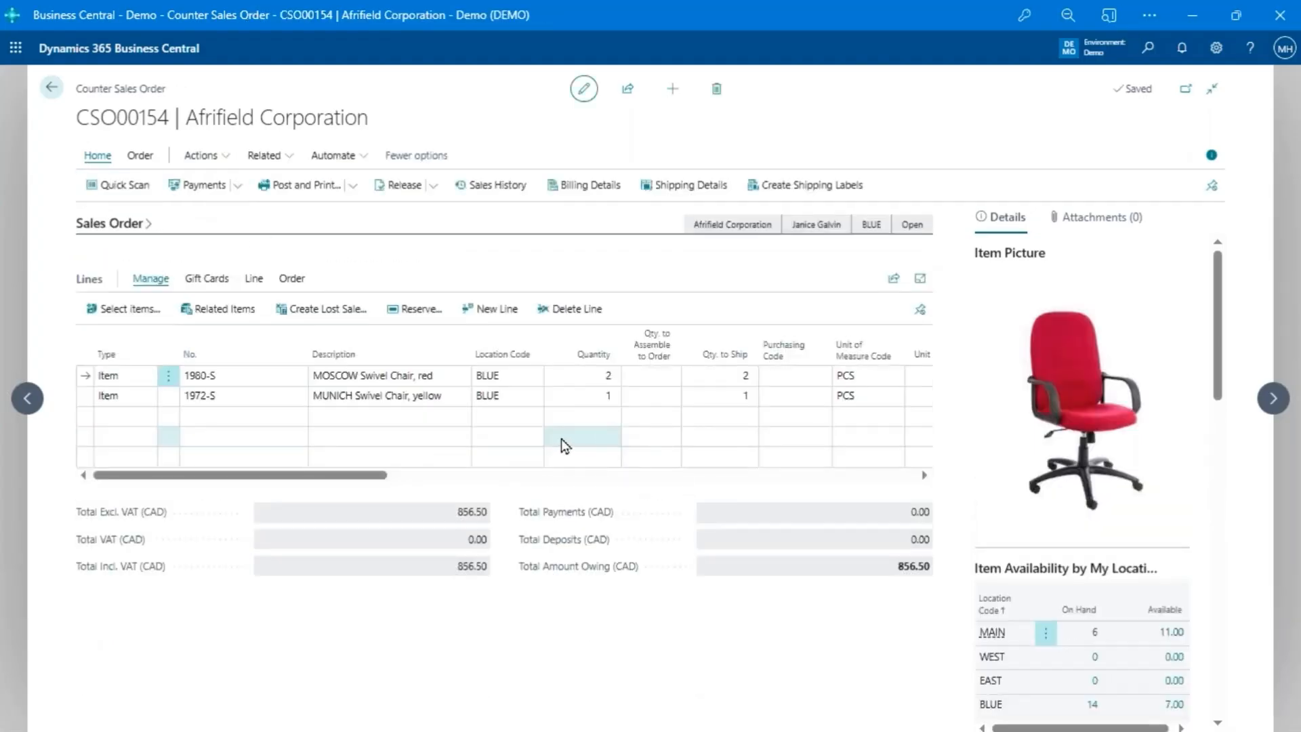
- From a new order line, browse the enhanced item search list and leave it without choosing an item
left_click(226, 424)
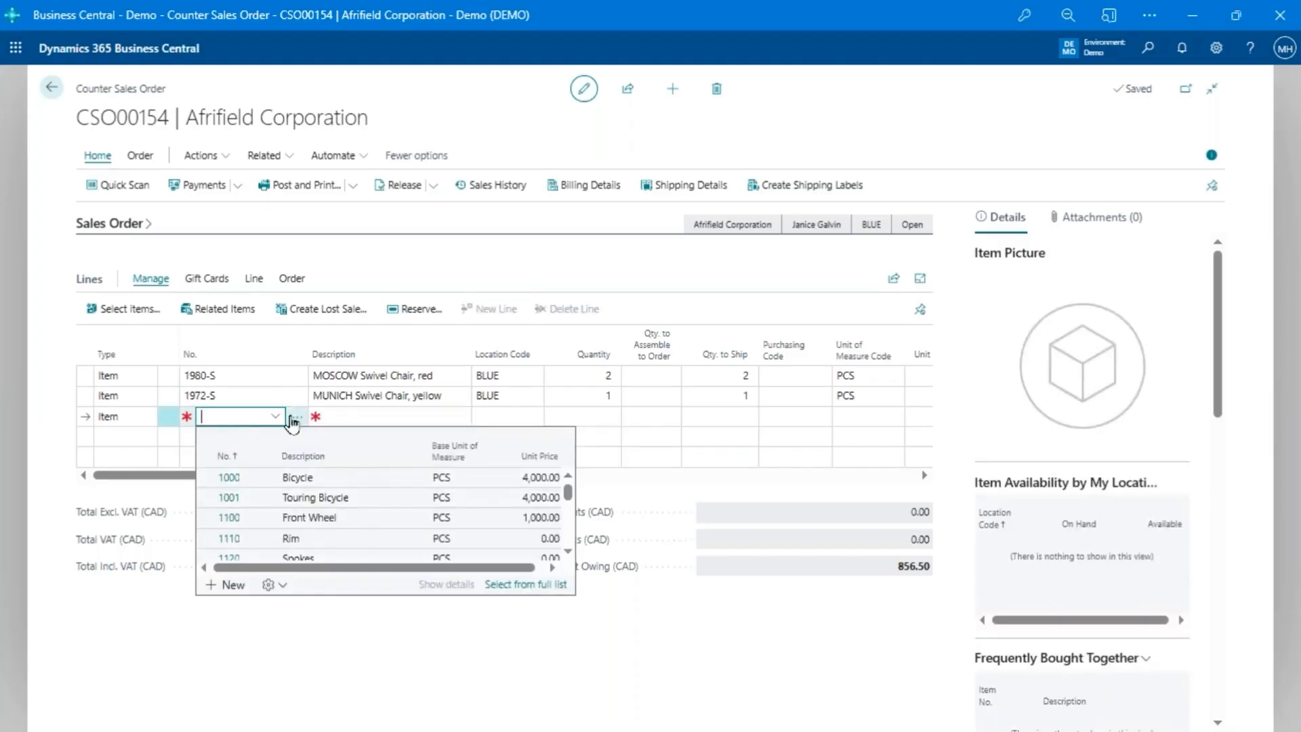
left_click(295, 418)
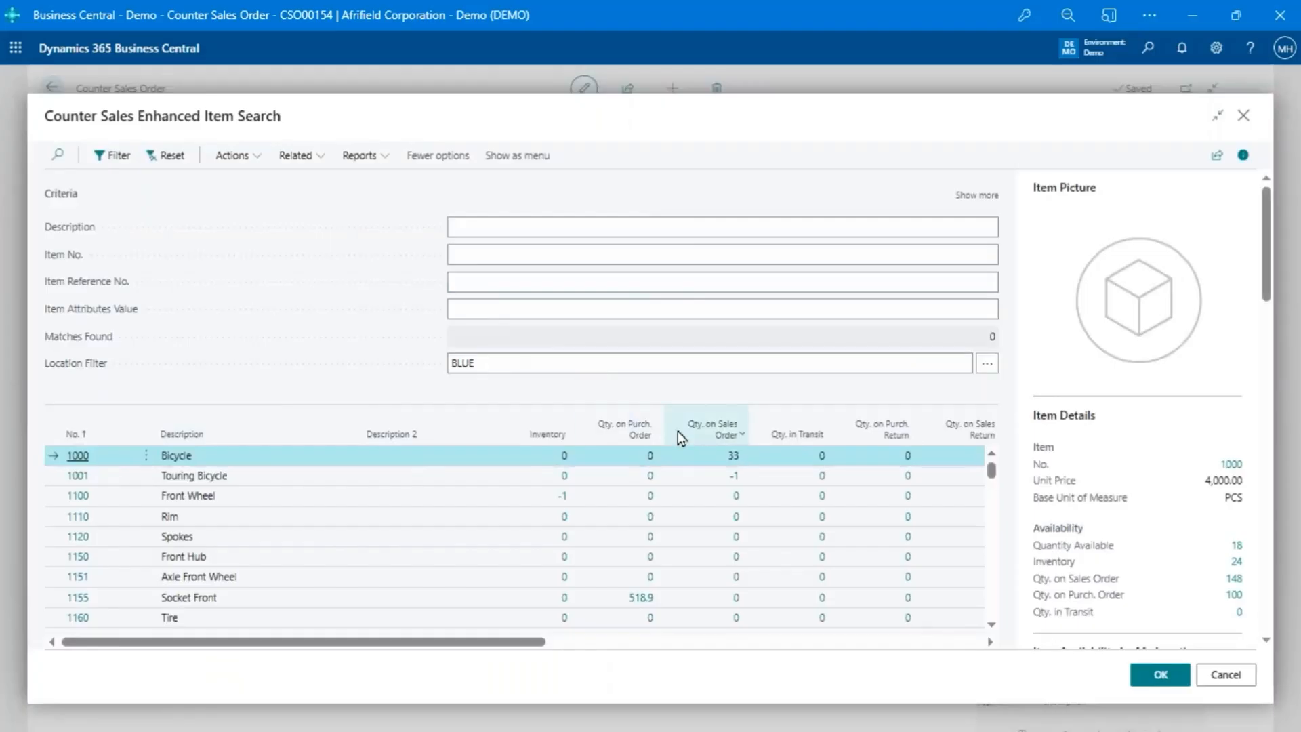
scroll(757, 552, "down", 1)
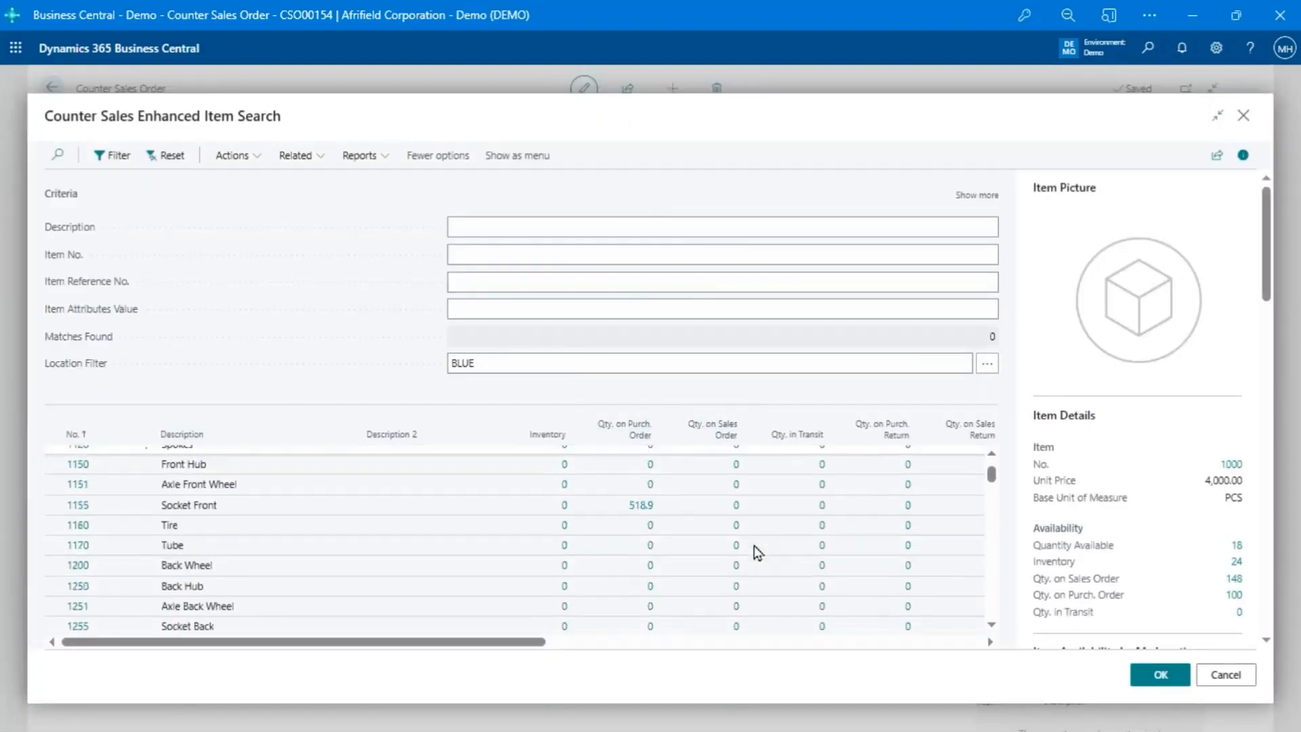
scroll(757, 552, "down", 4)
scroll(755, 552, "up", 6)
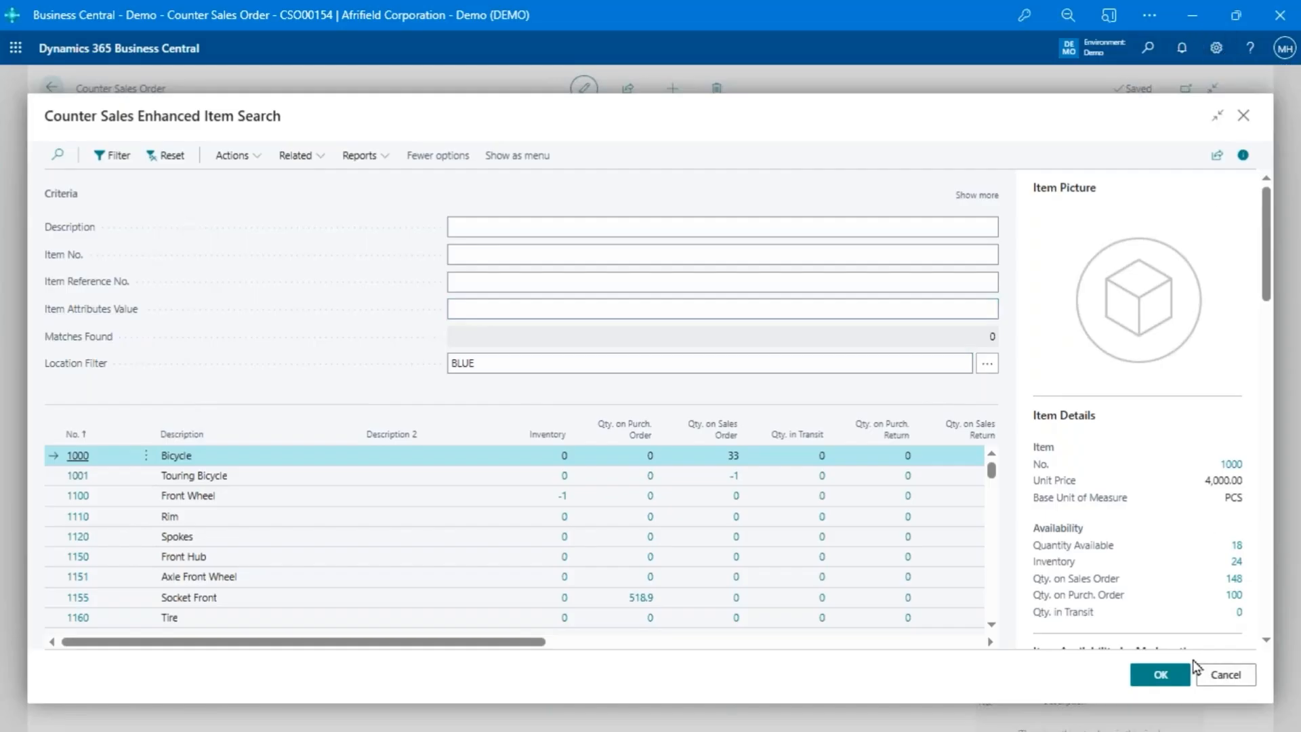
left_click(1223, 674)
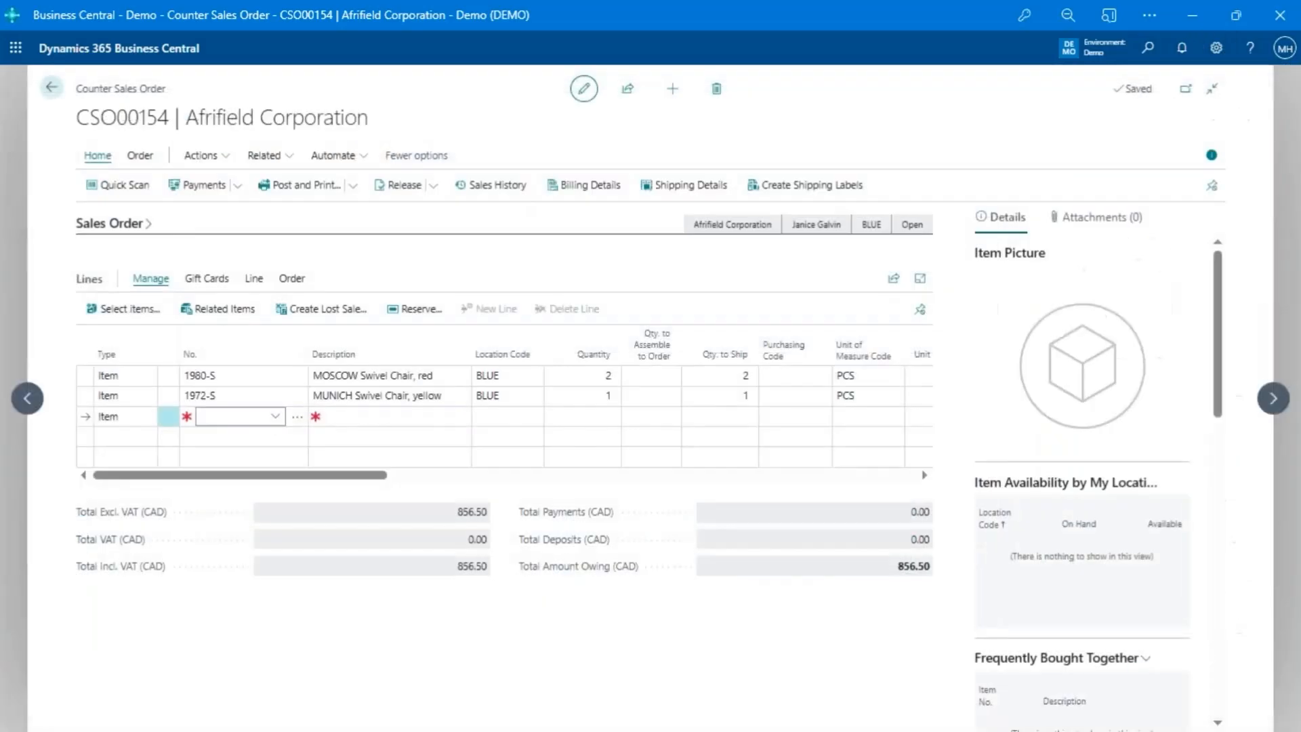
- Add item LS-2 with quantity 2 and item FF-100 with quantity 3 as new order lines
left_click(228, 415)
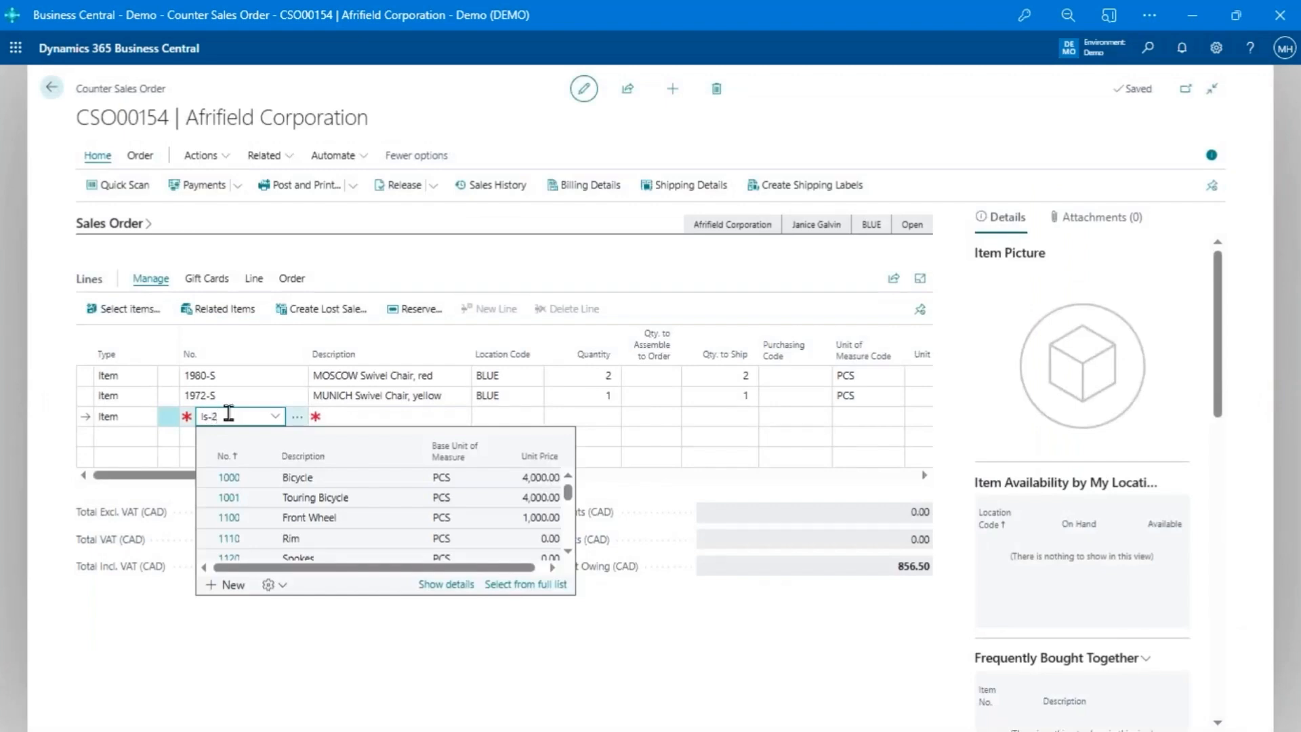
key("Return")
type("2")
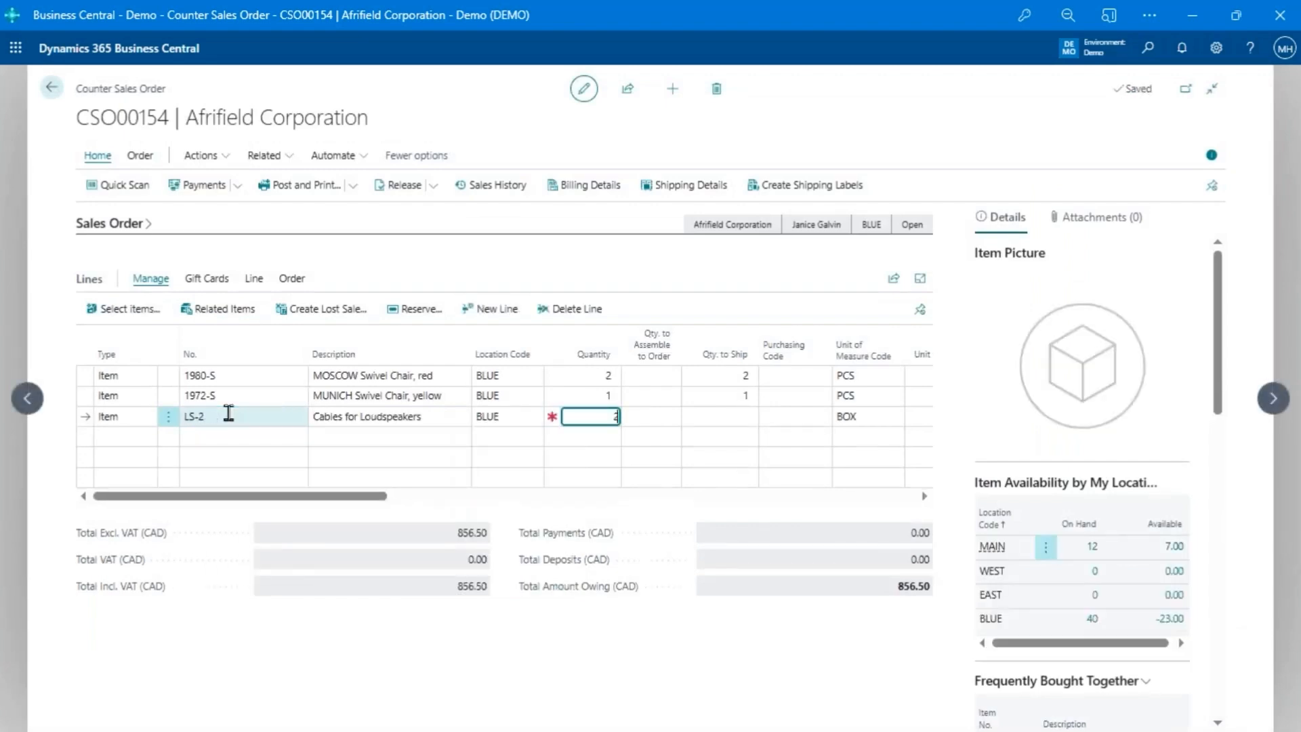
key("Return")
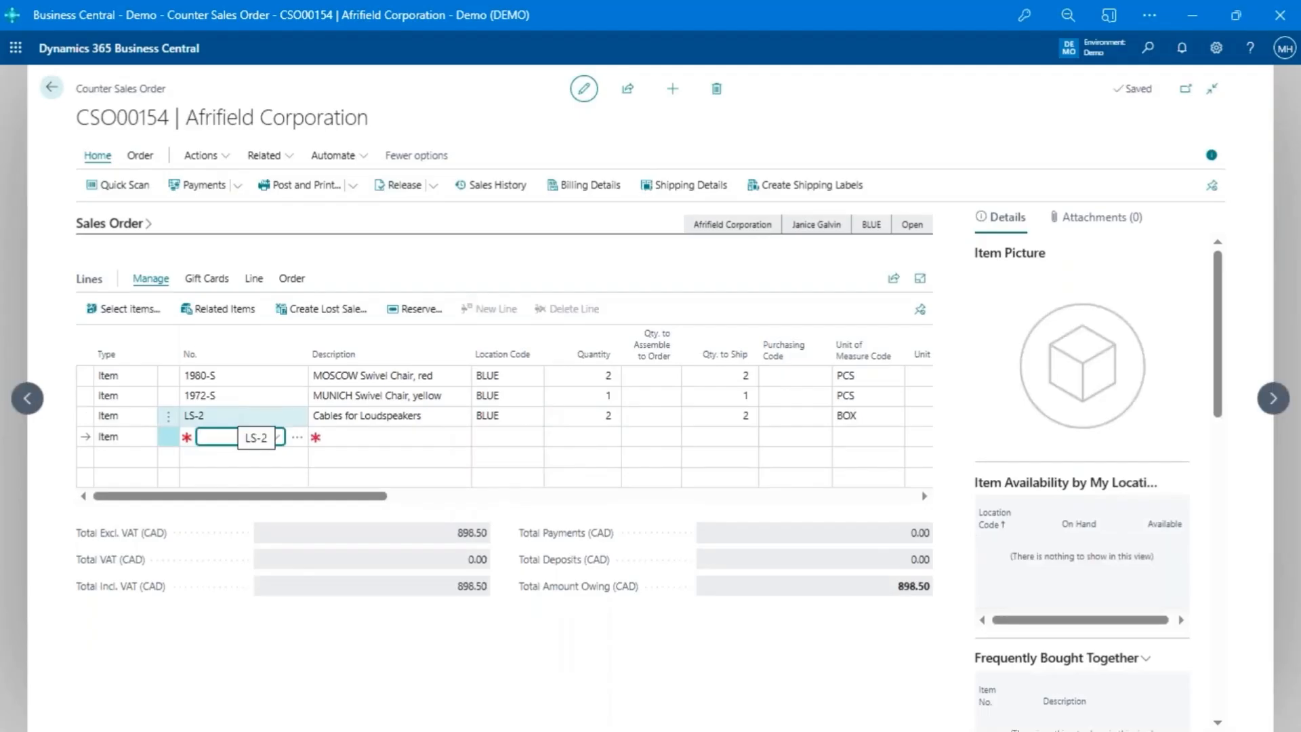
type("ff-100")
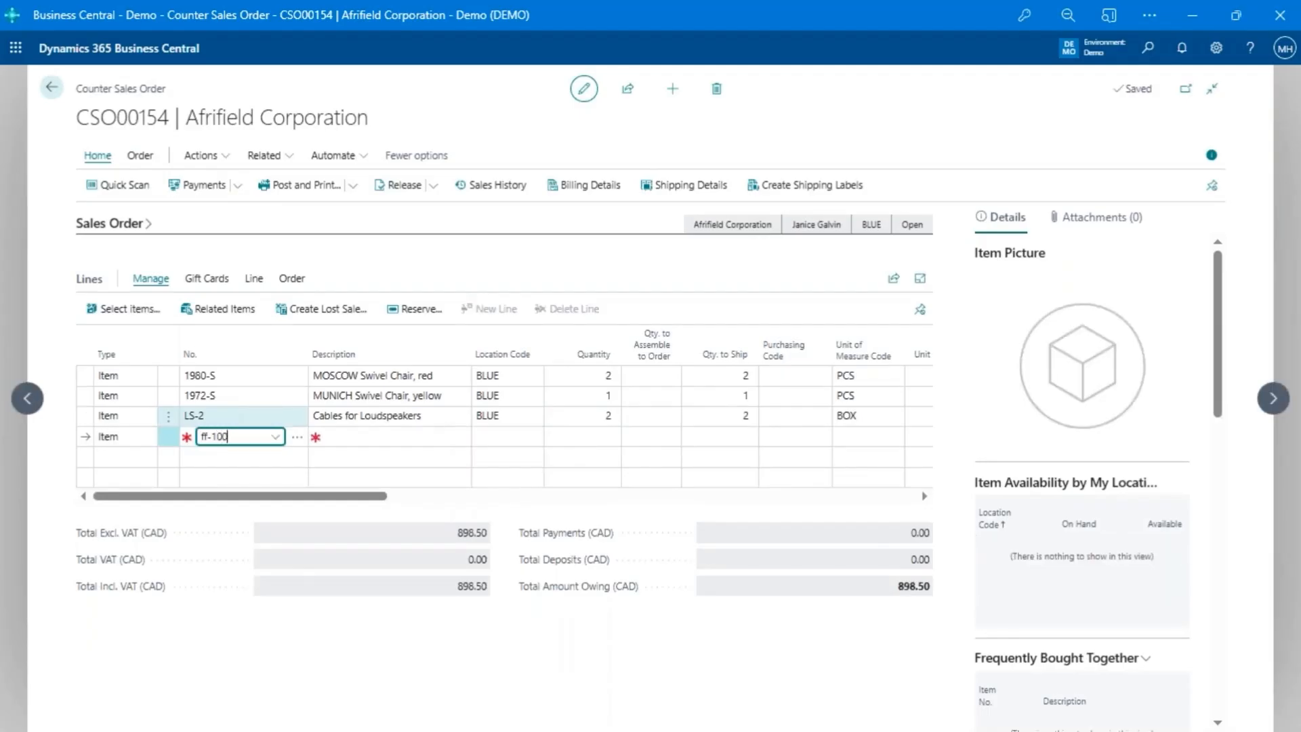
key("Return")
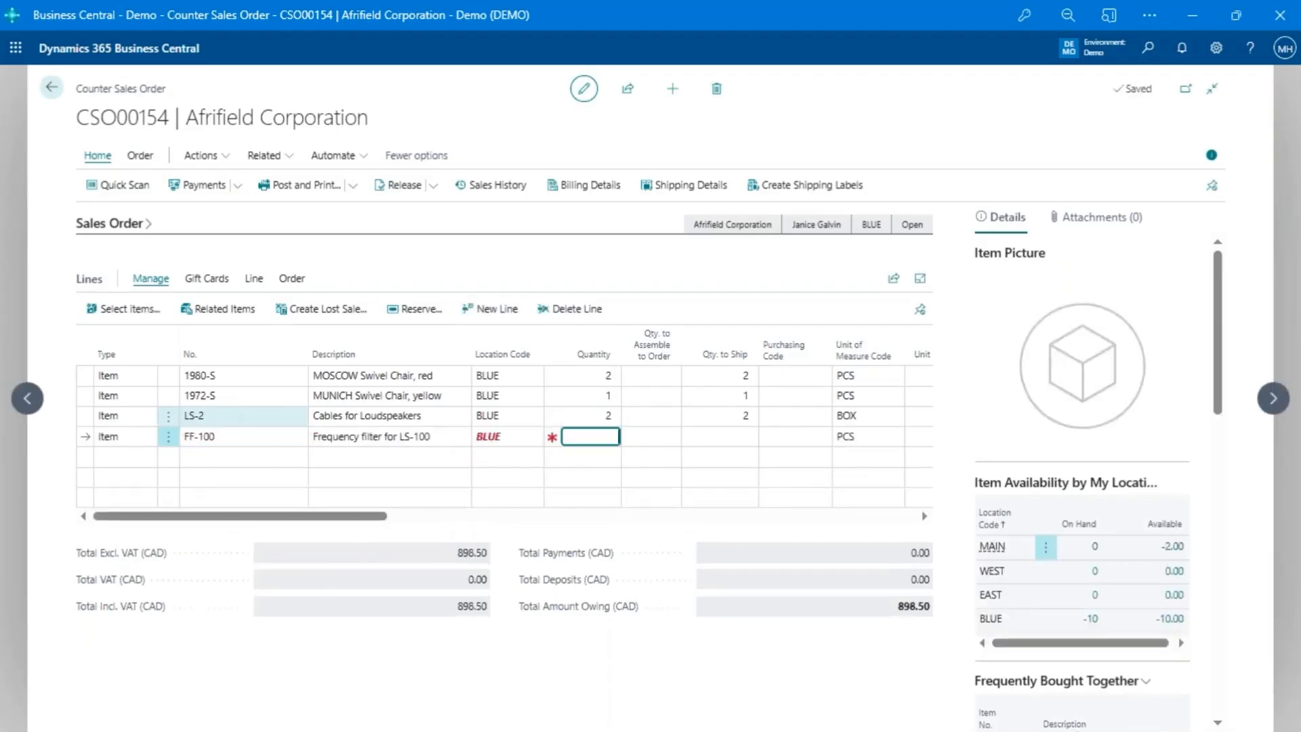
type("1")
key("Return")
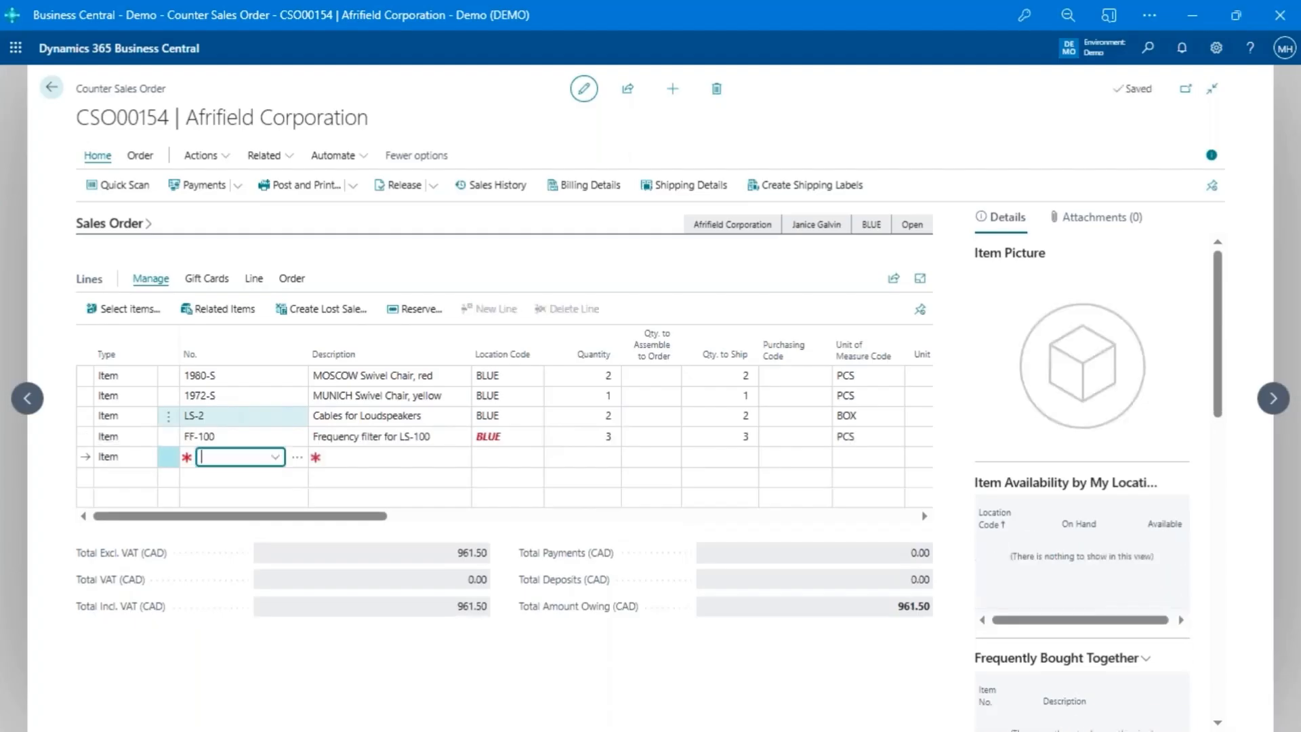
- Go to the 1980-S order line and examine its picture, availability by location, and frequently bought together items with average transaction quantities
key("Up")
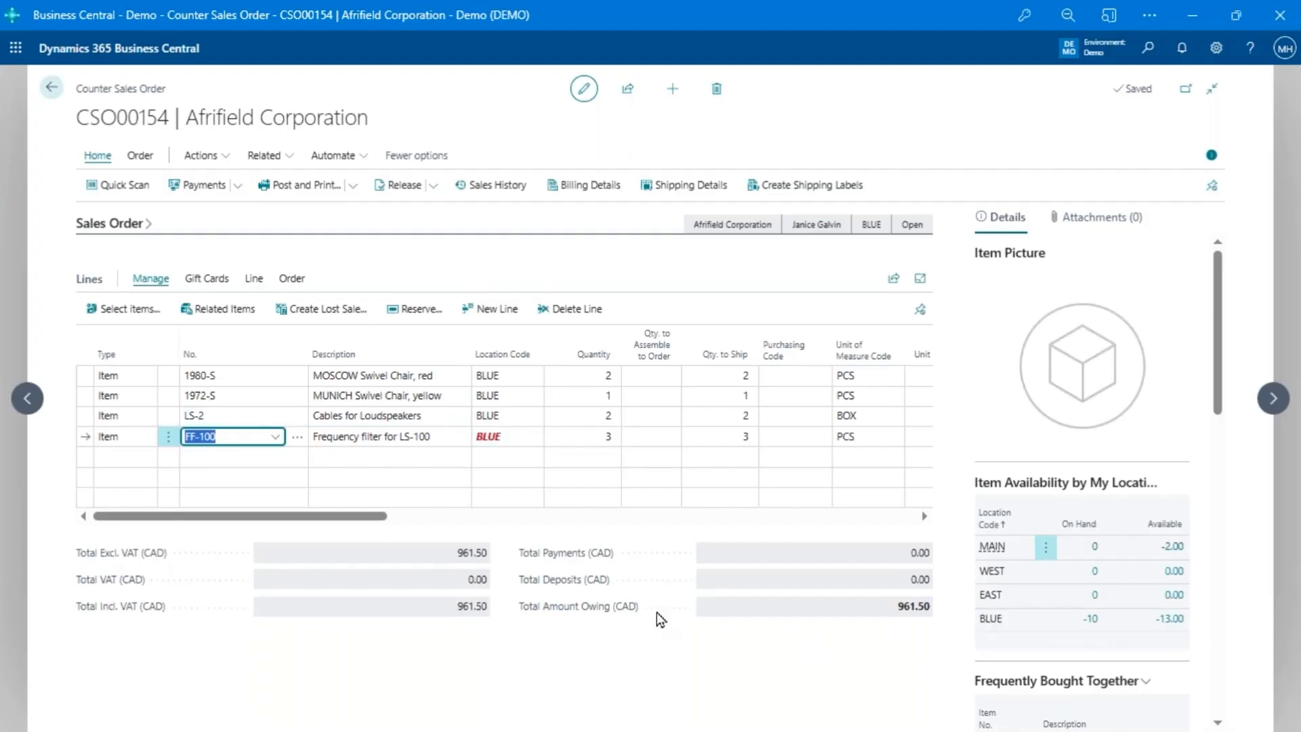
key("Up")
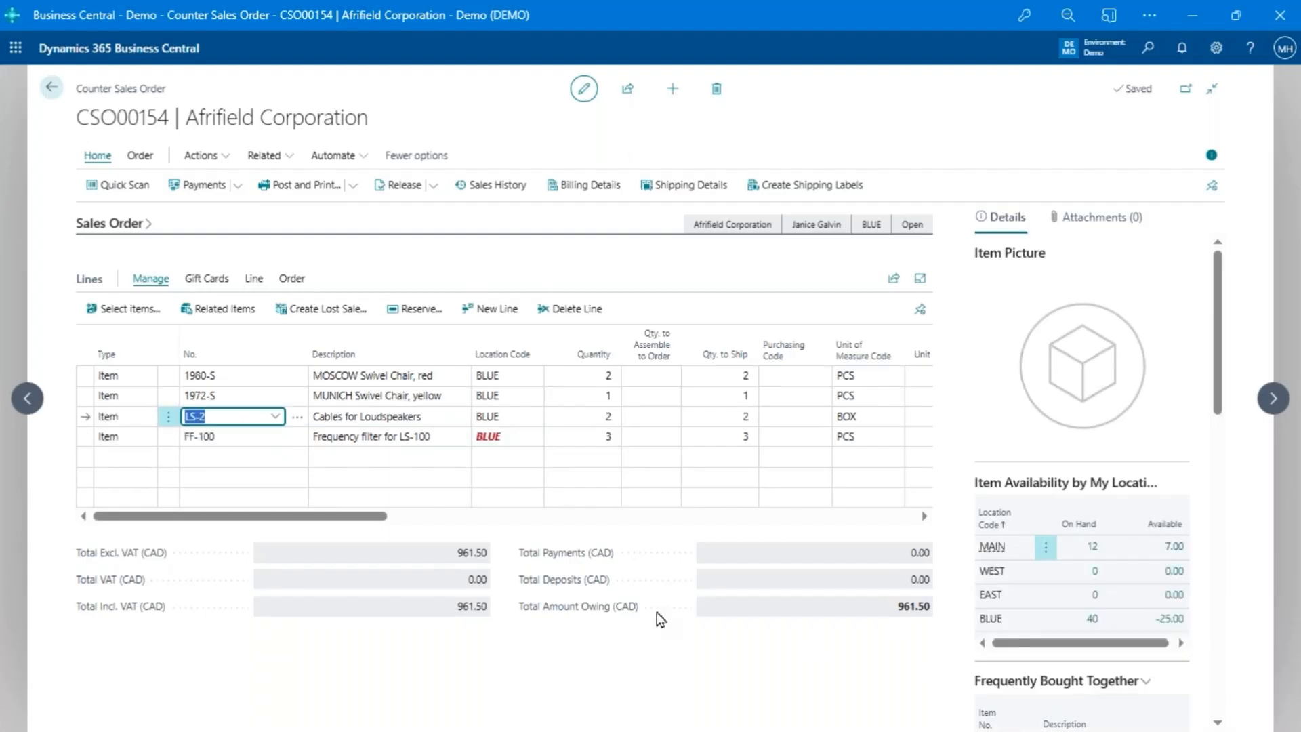
key("Up")
key("Up")
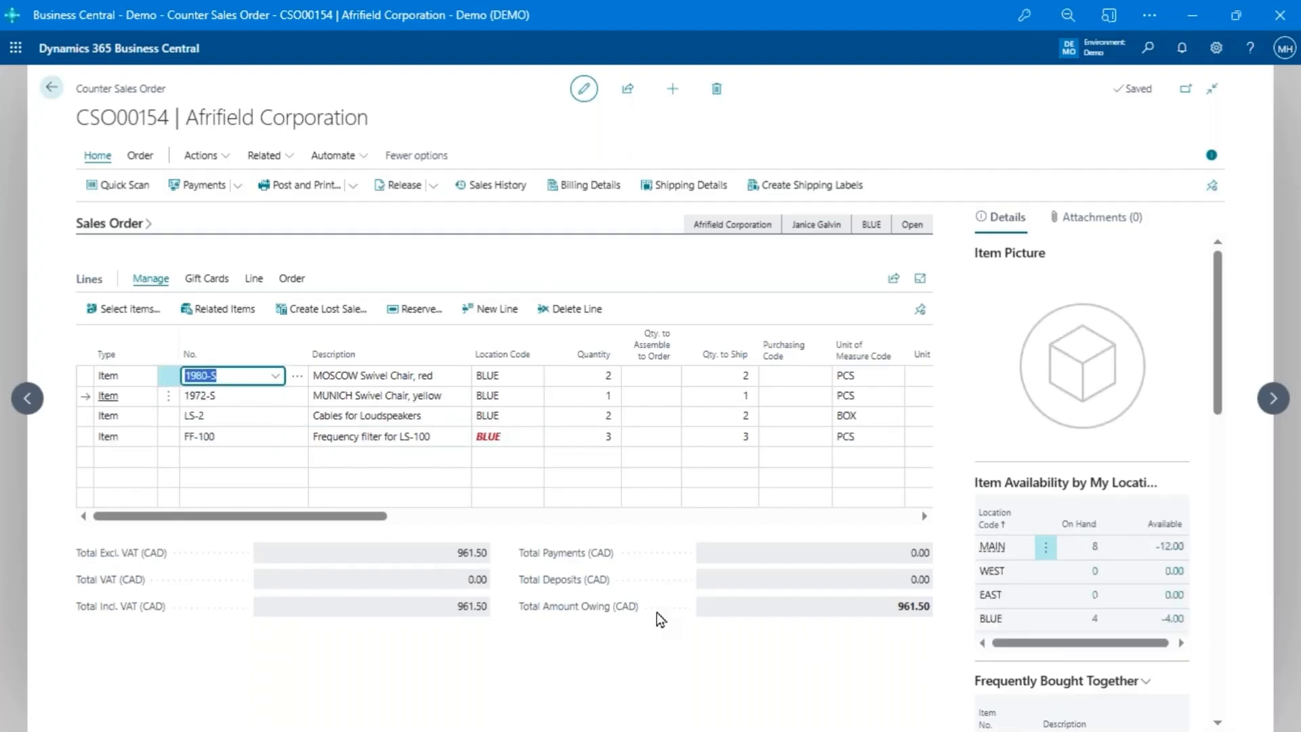
key("Tab")
key("Tab")
key("Tab")
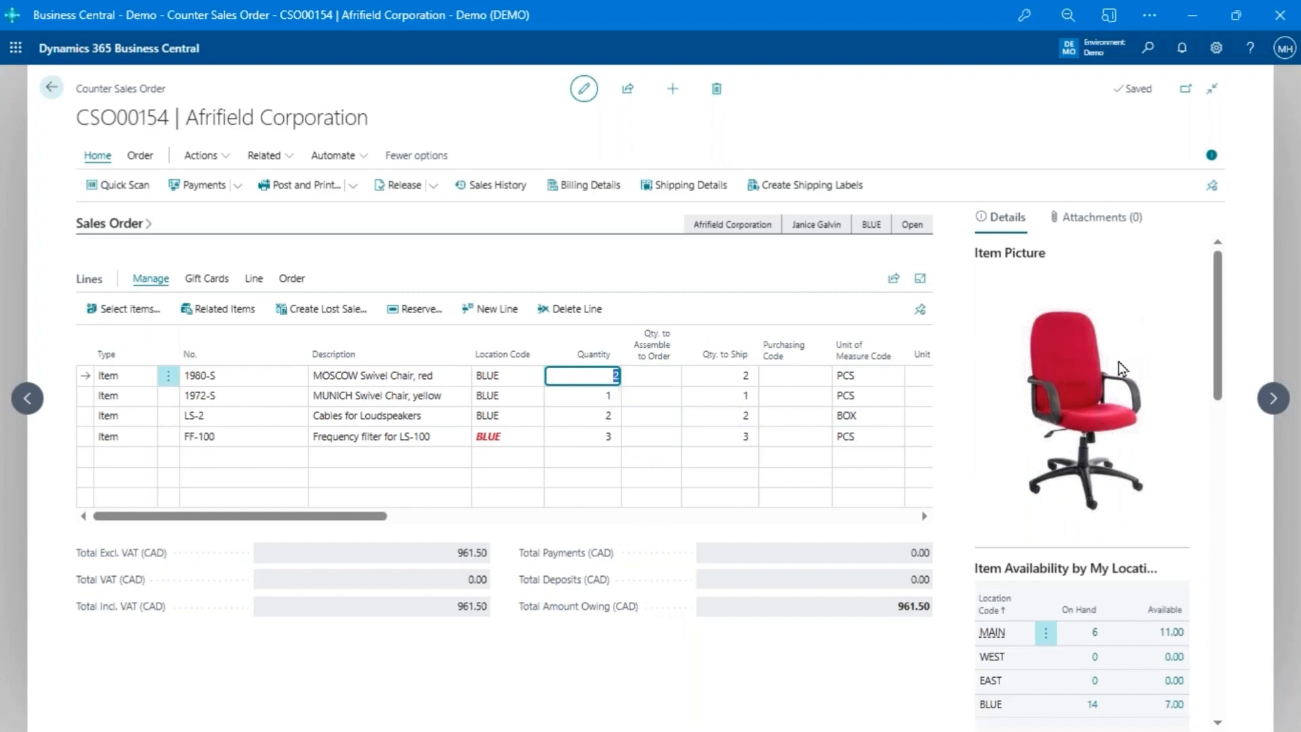
scroll(1068, 400, "down", 5)
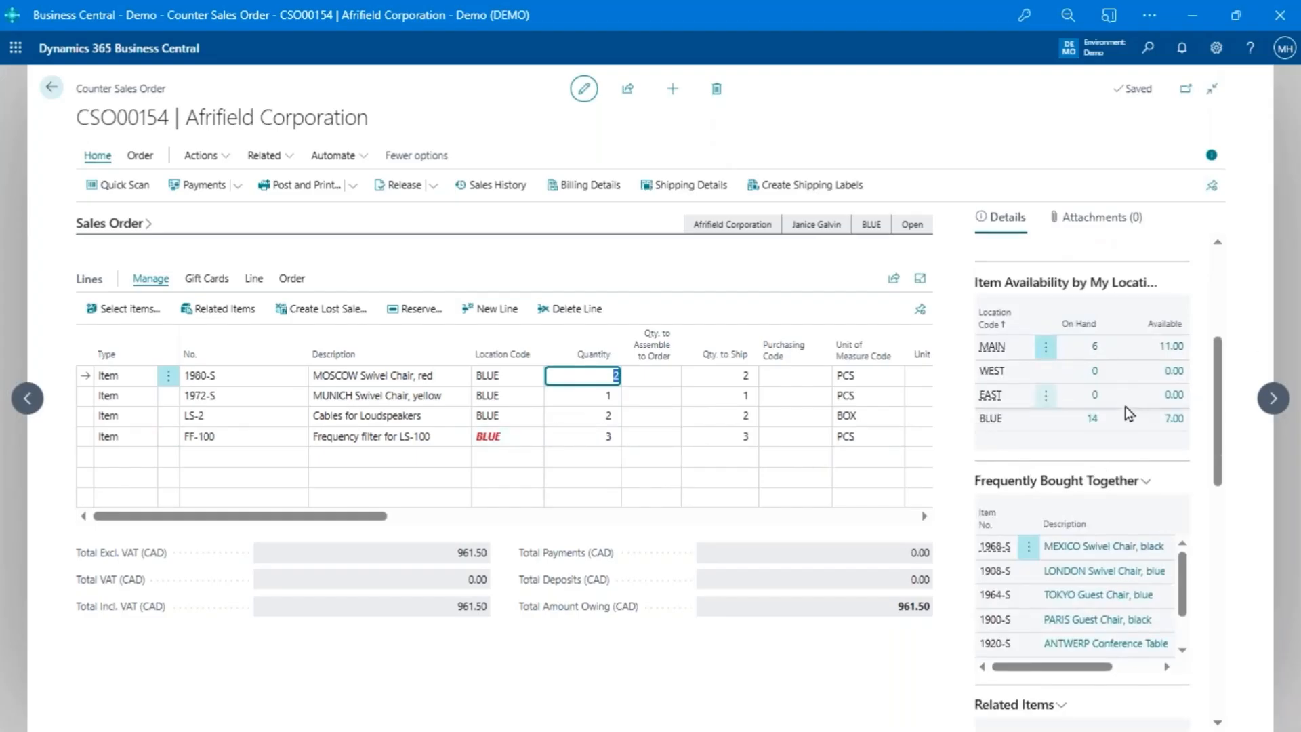
scroll(1097, 522, "down", 2)
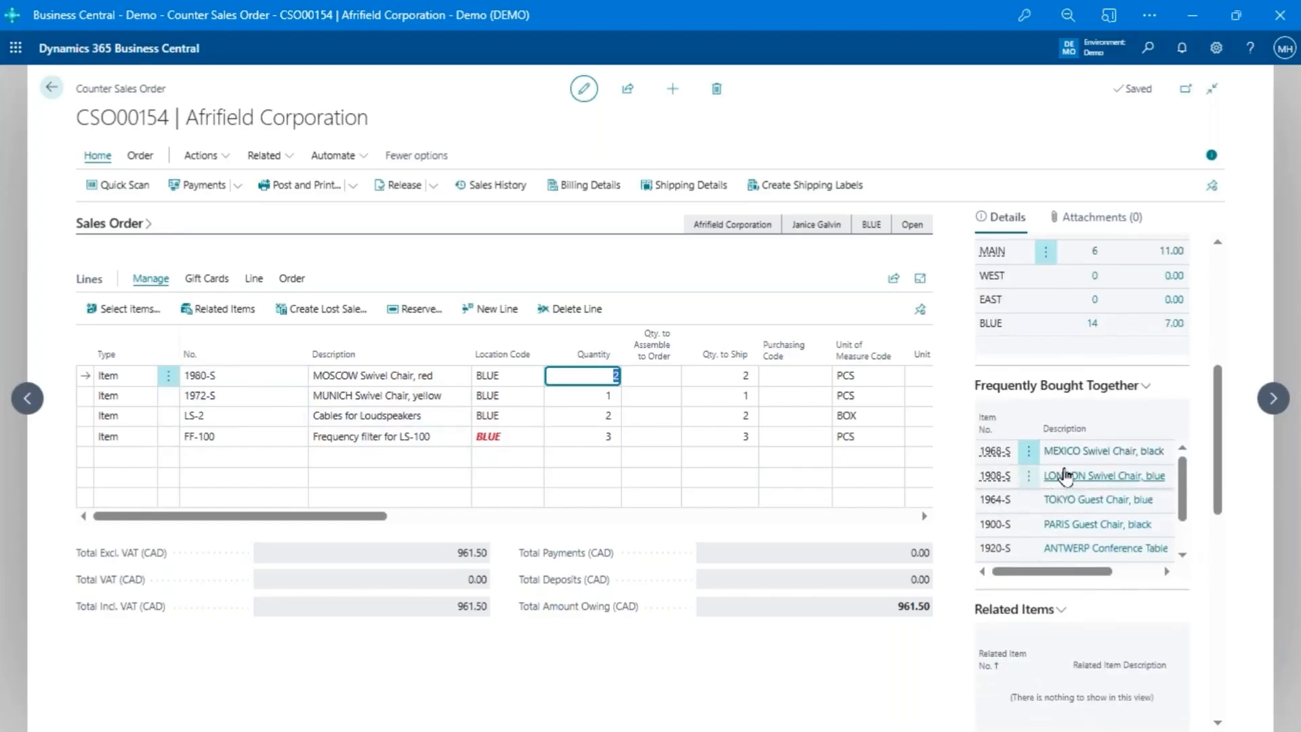
scroll(1057, 481, "down", 4)
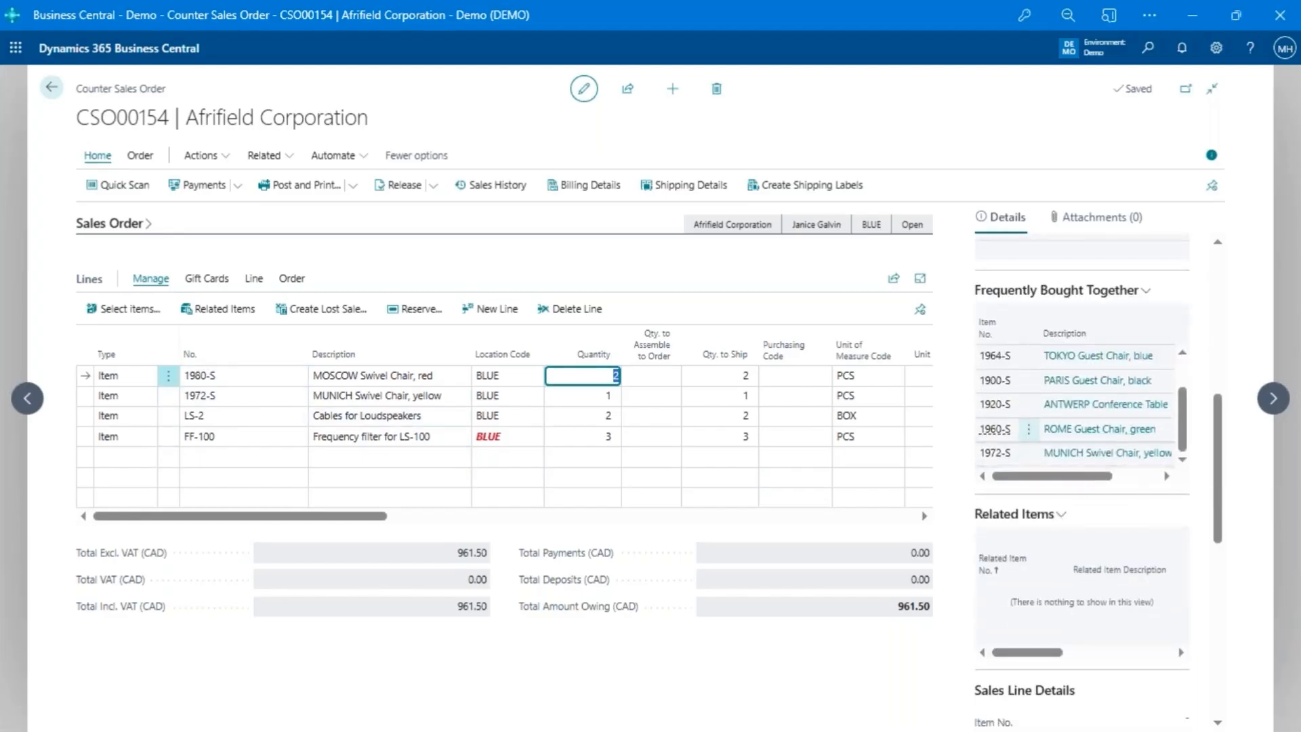
scroll(1081, 433, "up", 2)
left_click_drag(1096, 477, 1166, 477)
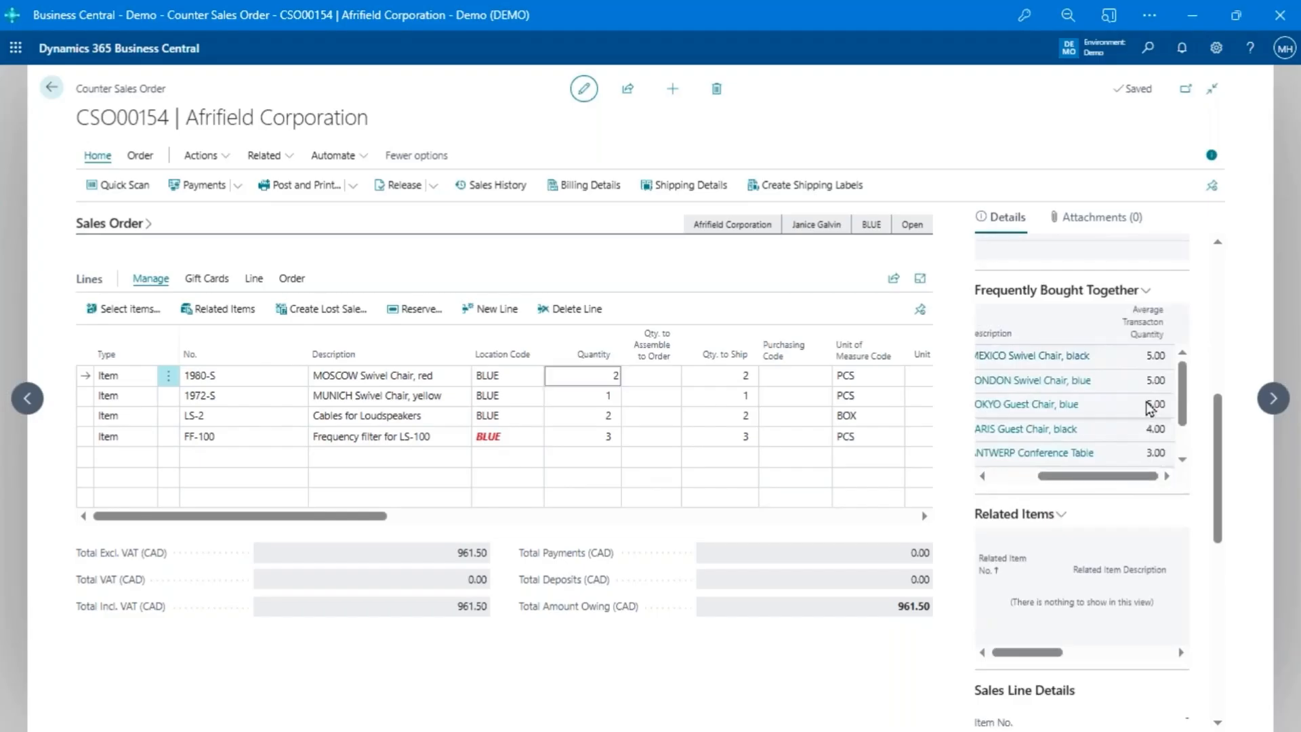
scroll(1147, 406, "up", 6)
scroll(1151, 582, "down", 3)
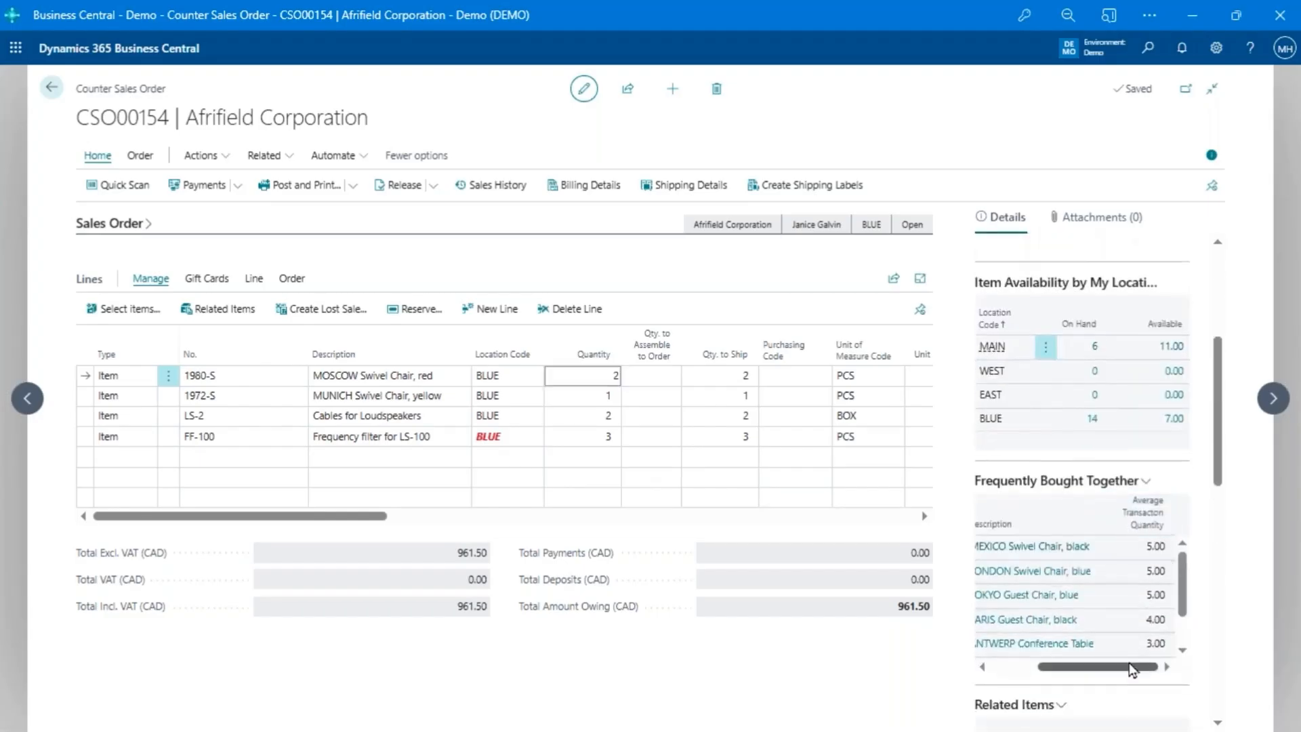
- Add item 1968-S, MEXICO Swivel Chair, black, to the order from the items frequently bought together
left_click_drag(1132, 669, 1036, 685)
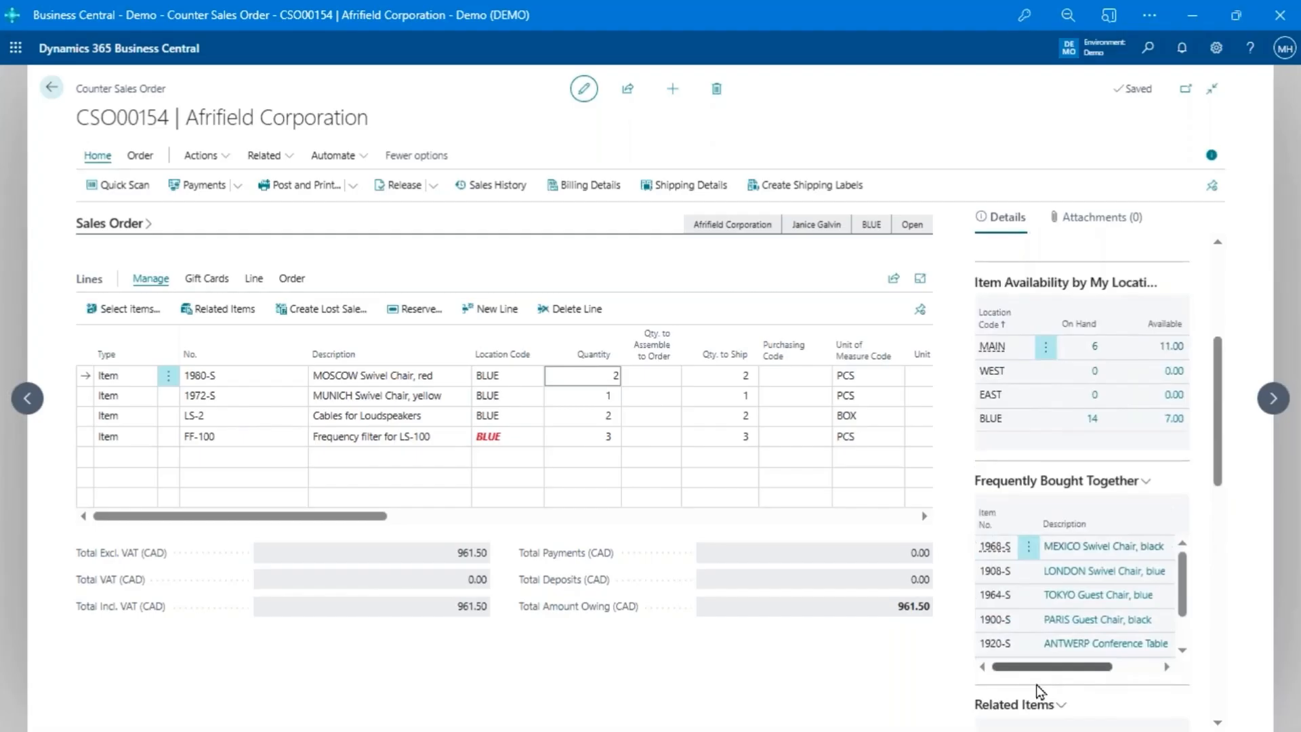
left_click(1028, 546)
left_click(975, 595)
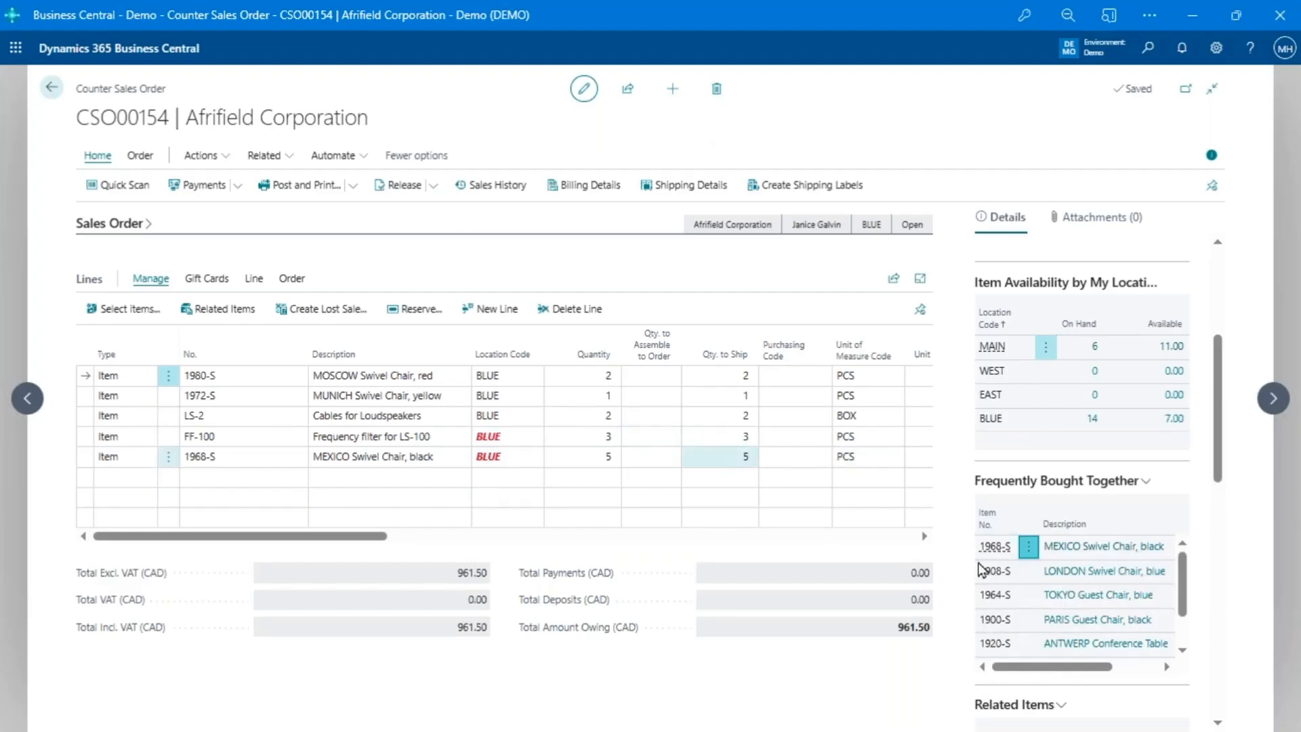
- Examine the 1980-S line's related items, sales line details and contact sales history by item, including the actions available for history item 1000
scroll(1029, 583, "down", 2)
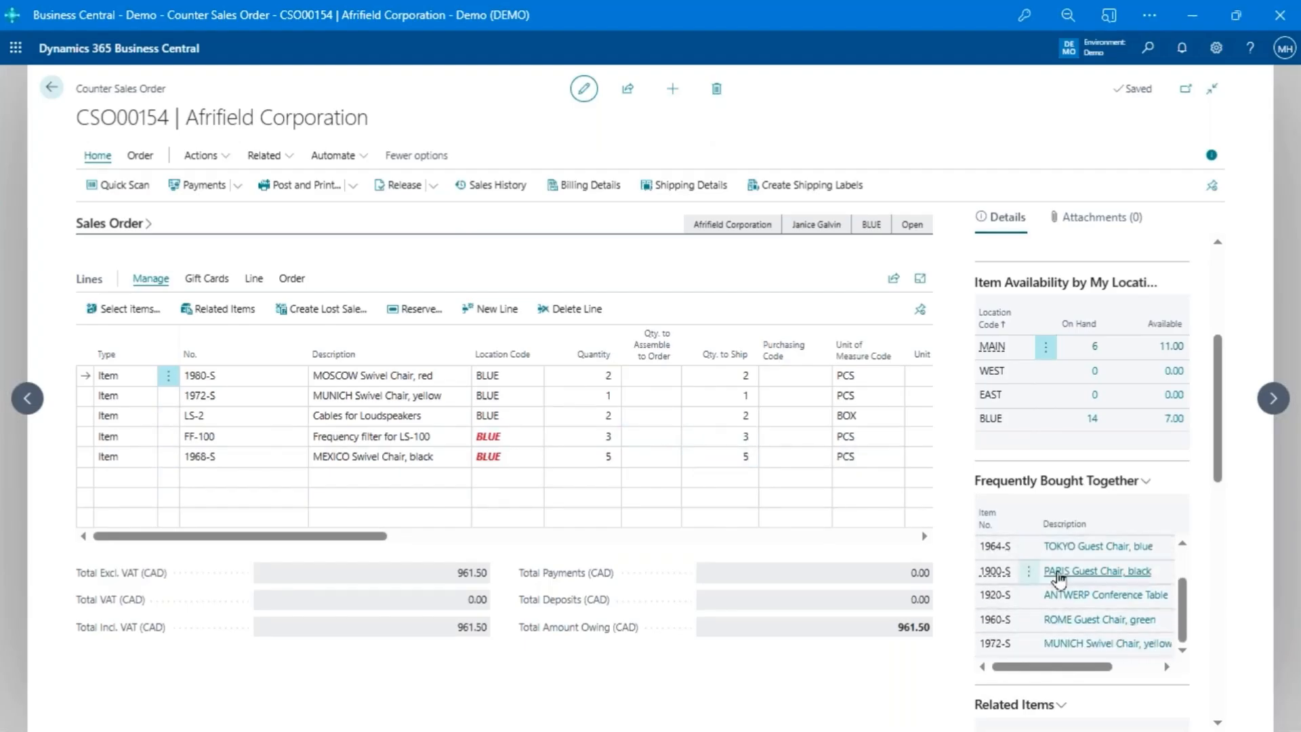
scroll(1059, 577, "up", 2)
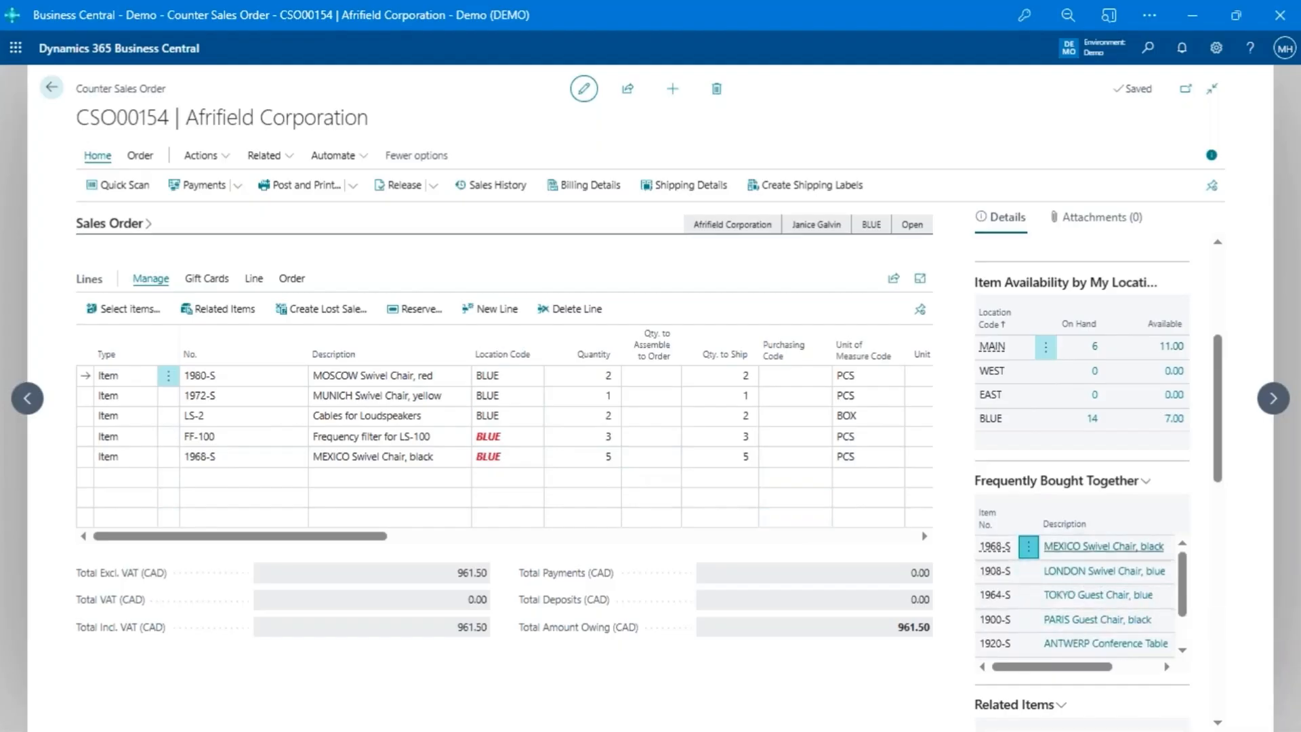
scroll(1099, 622, "down", 1)
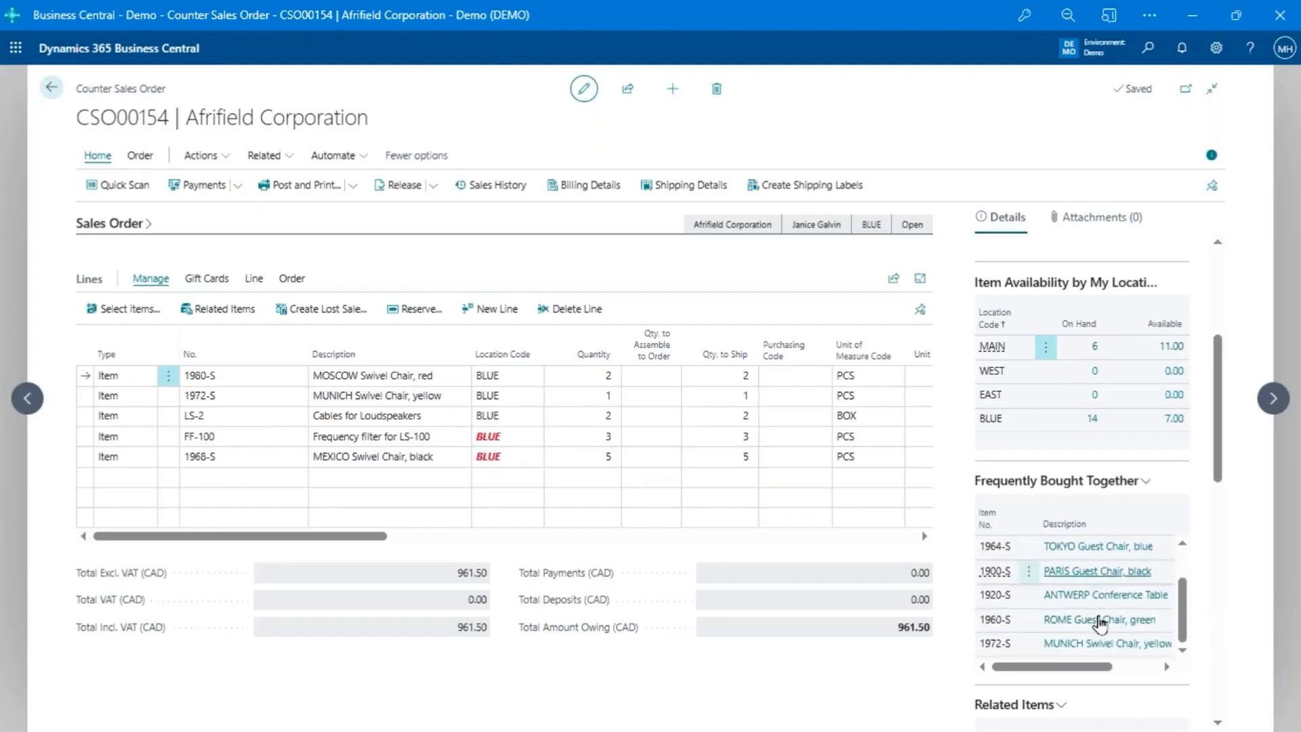
scroll(1120, 626, "down", 3)
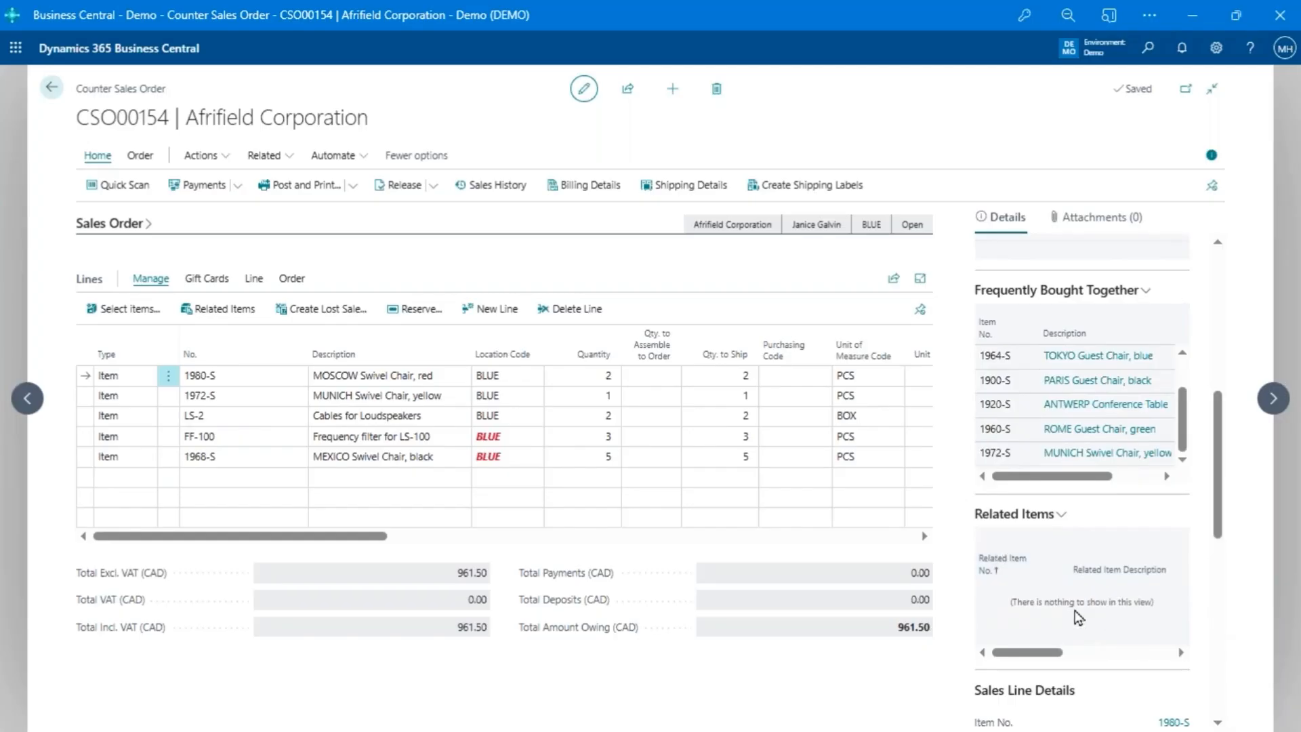
scroll(1073, 610, "down", 7)
scroll(1082, 474, "down", 3)
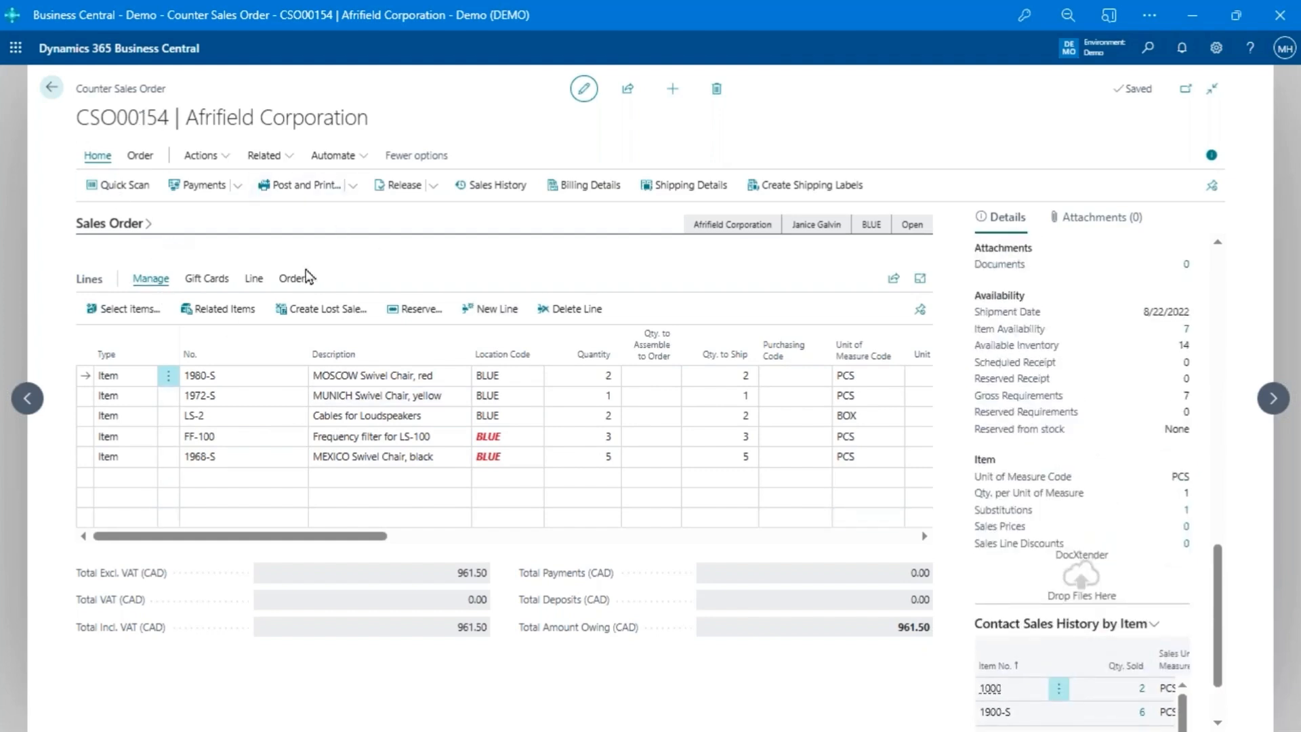
scroll(1053, 624, "down", 2)
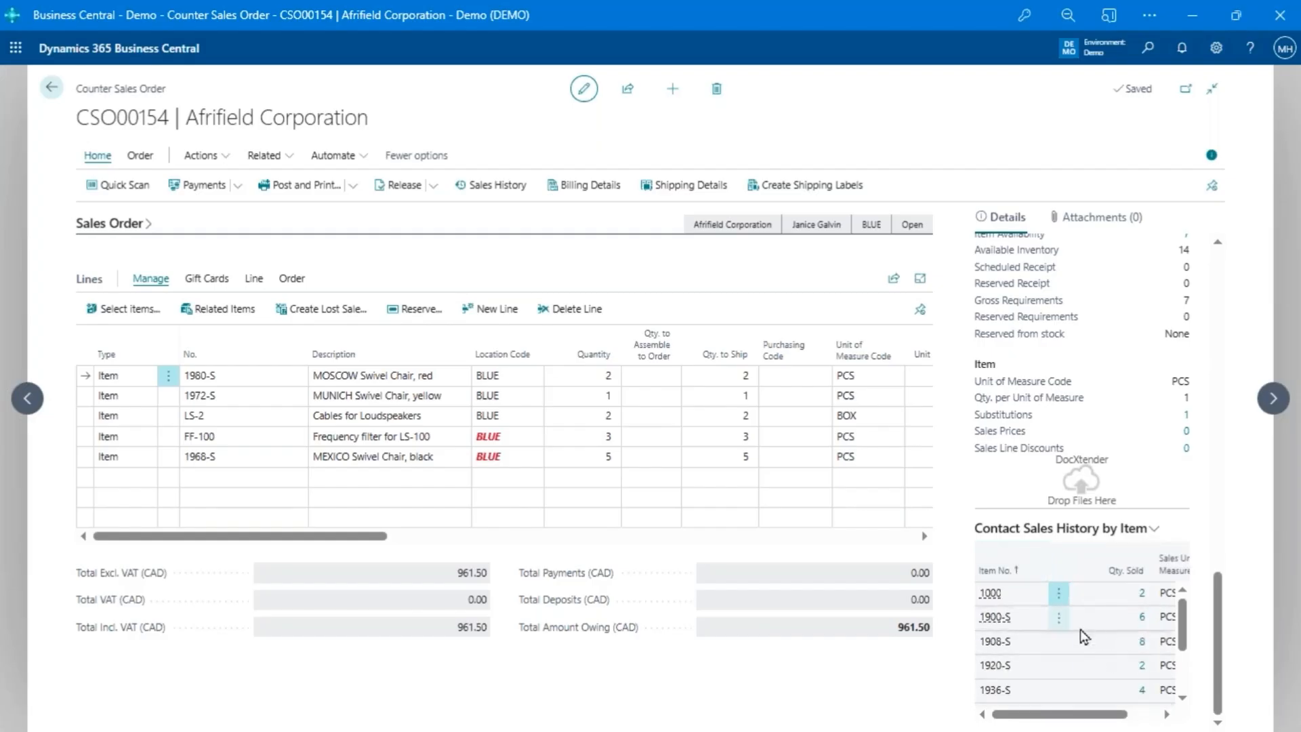
left_click(1059, 595)
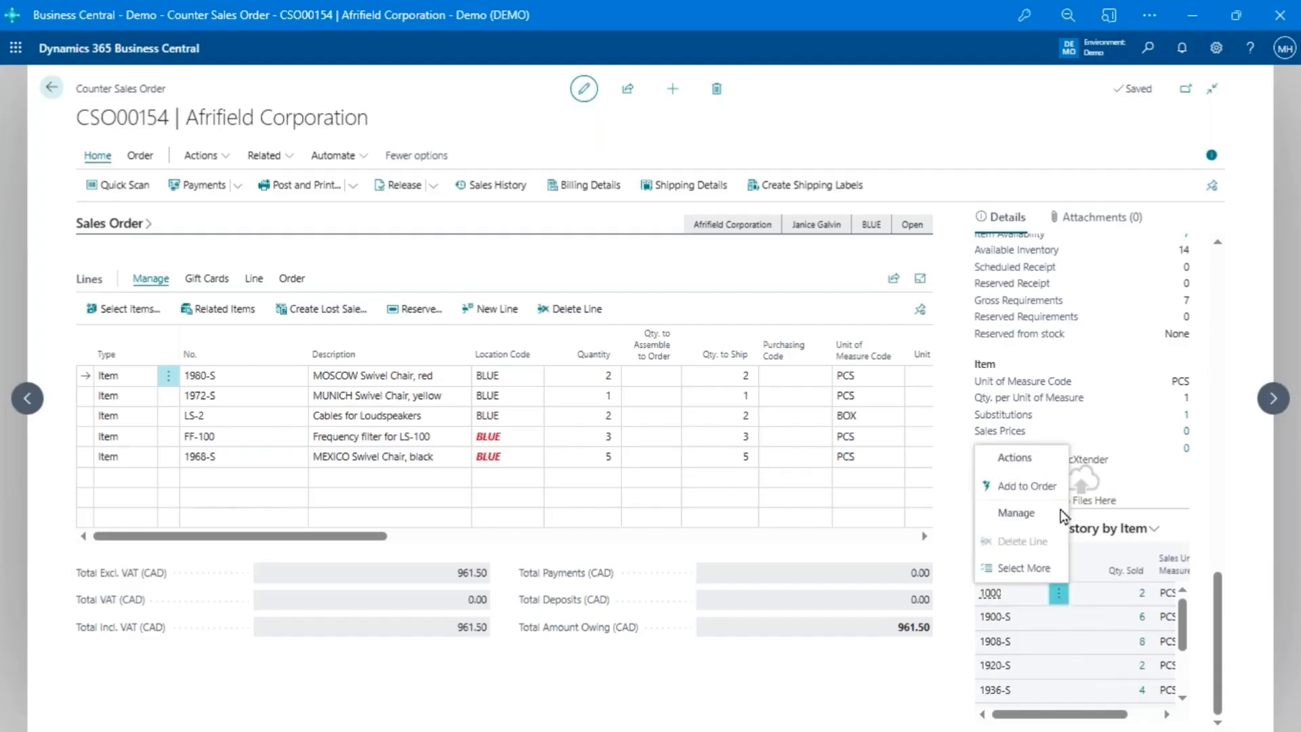
left_click(1250, 634)
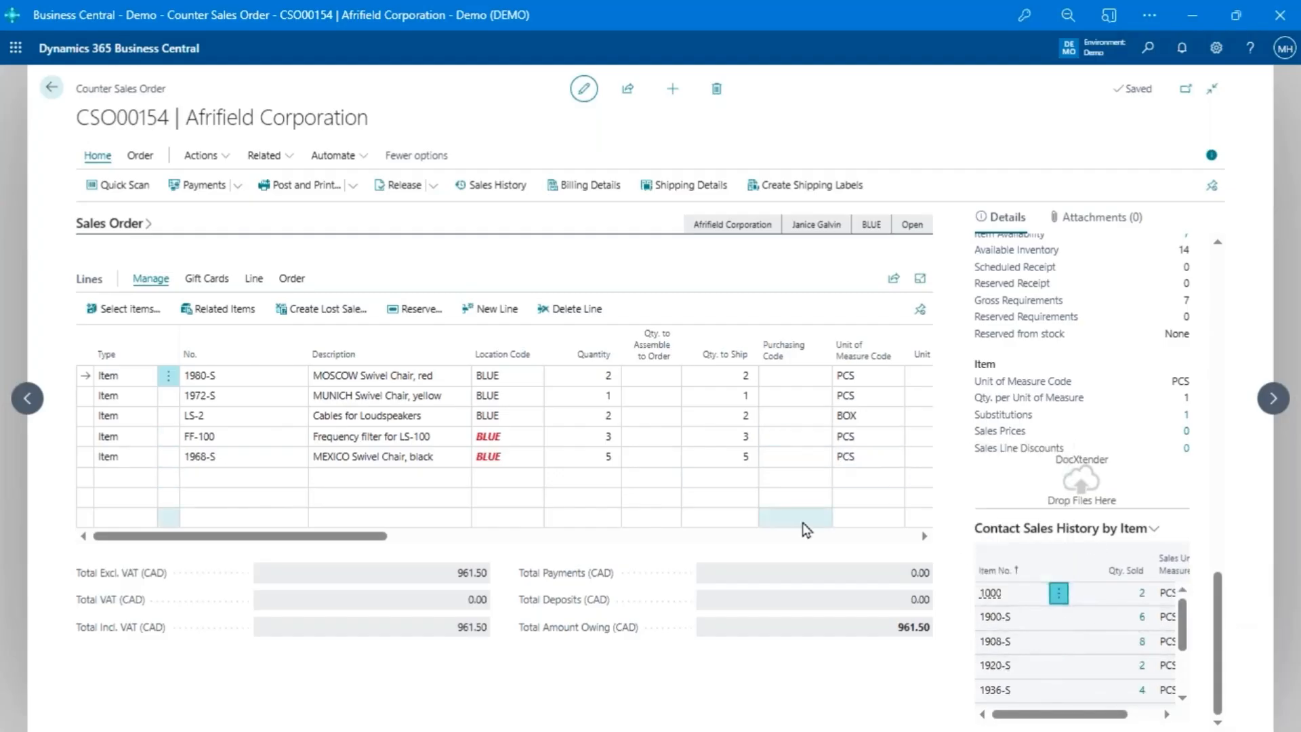
- Review prices and margins in the contact's sales history, and select the lines from the first one through the CSO00074 line for 1980-S
left_click(501, 190)
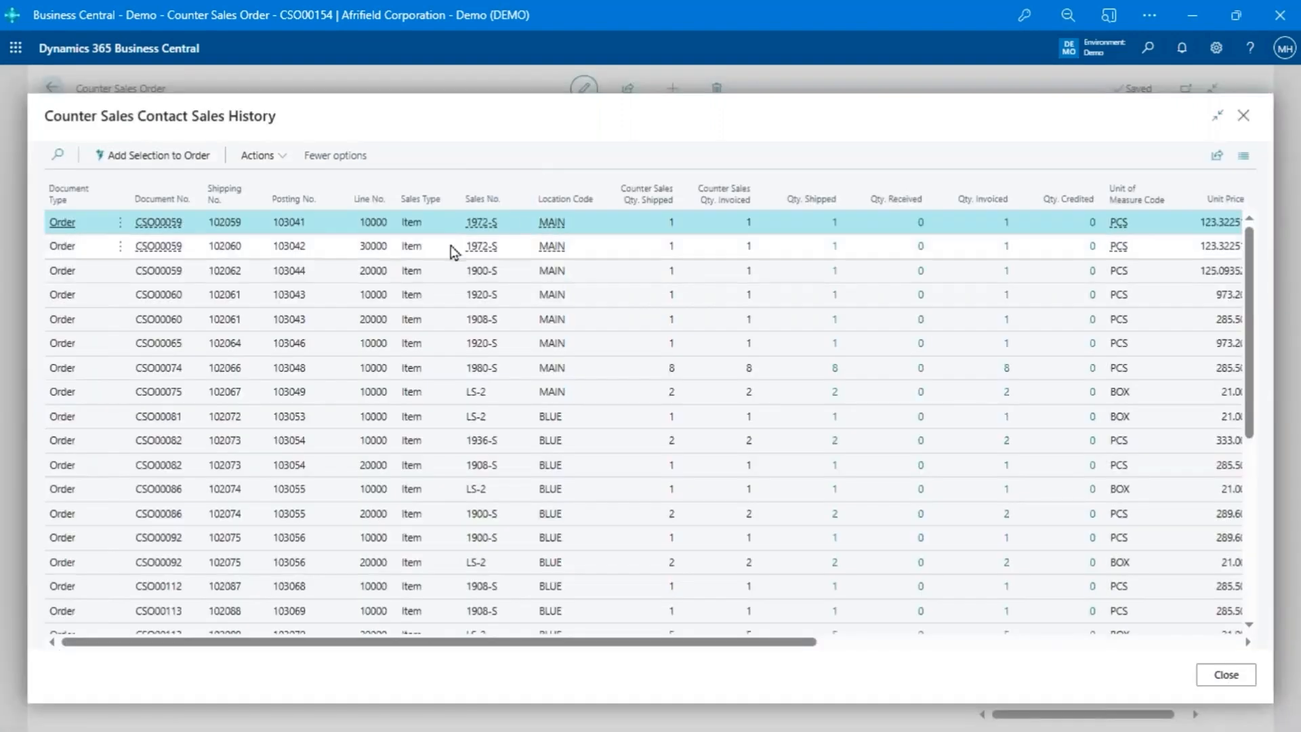
left_click_drag(723, 641, 972, 665)
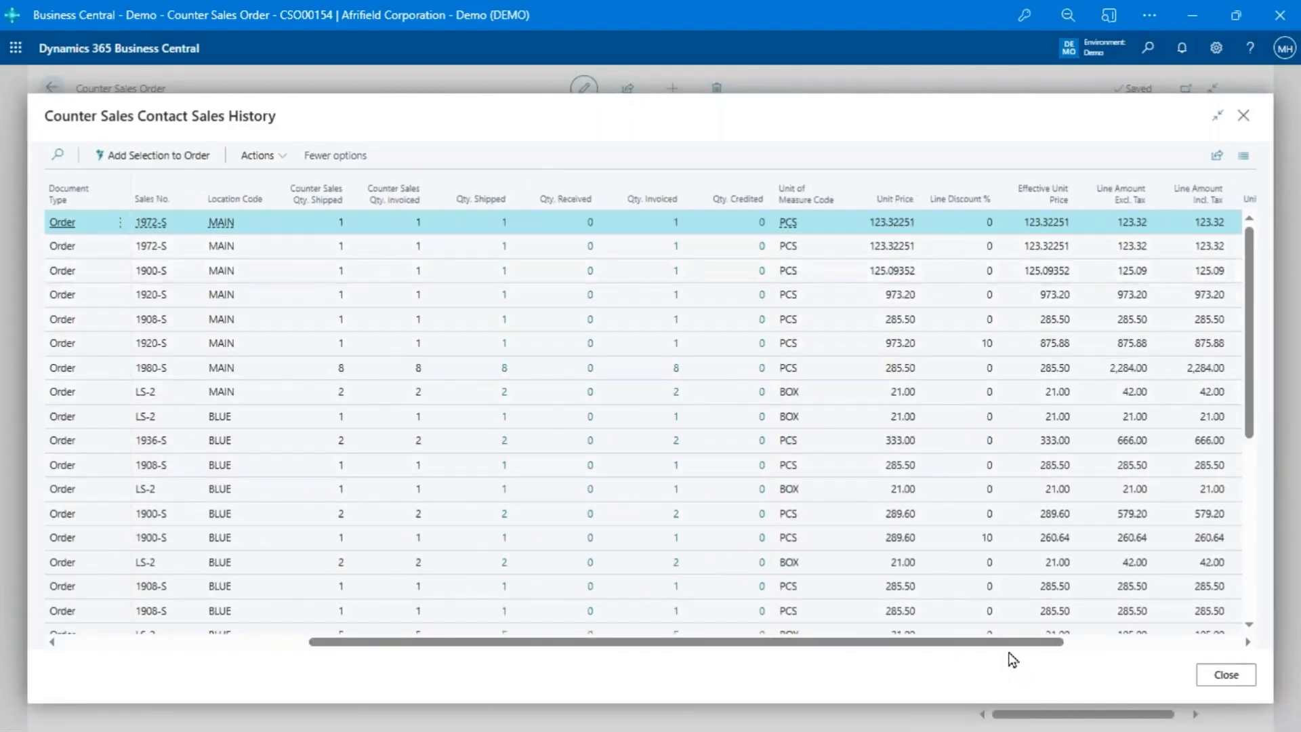
left_click_drag(1052, 643, 1234, 667)
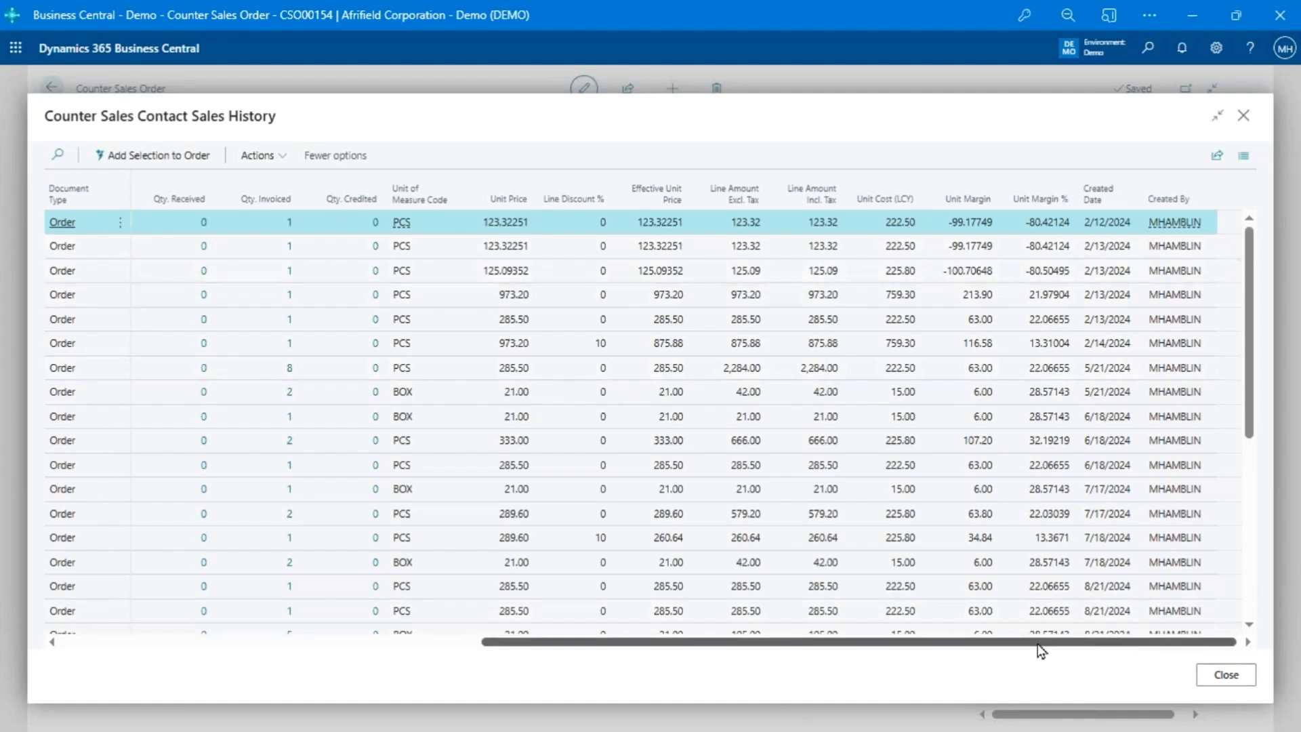
left_click_drag(1041, 643, 203, 677)
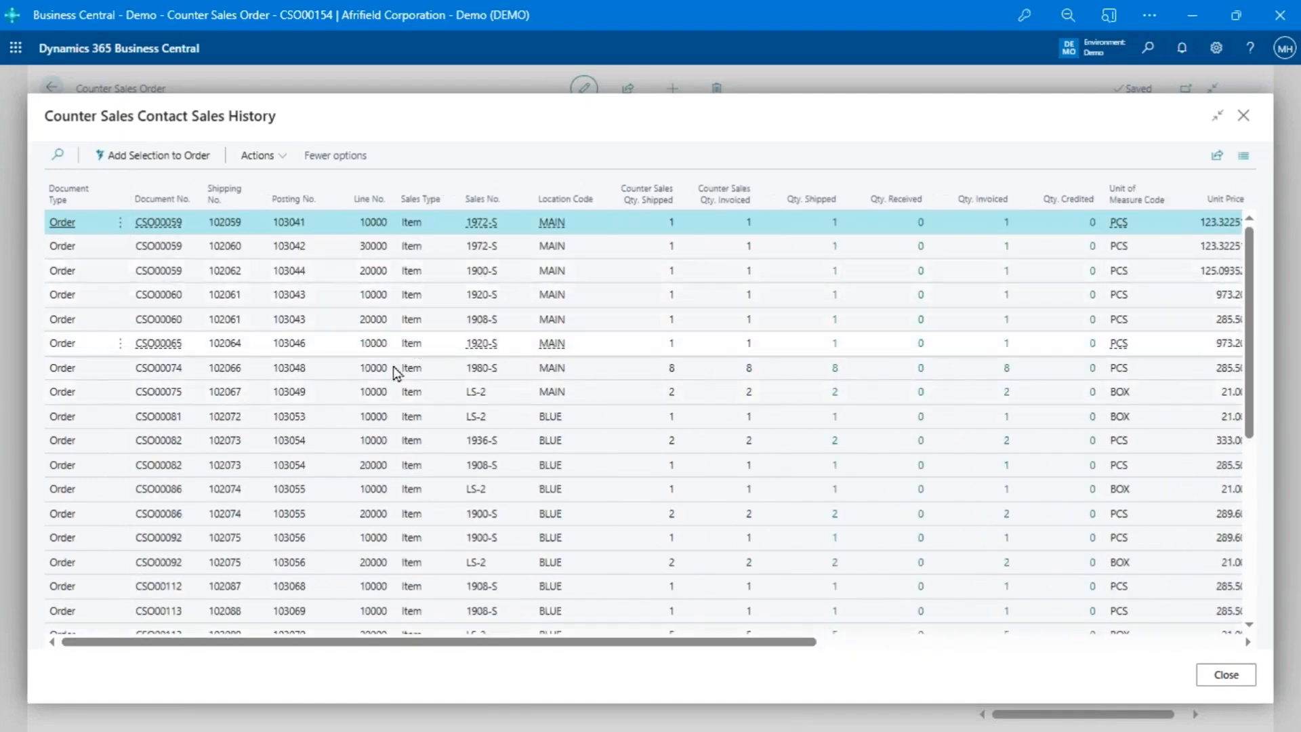
left_click(420, 367, "shift")
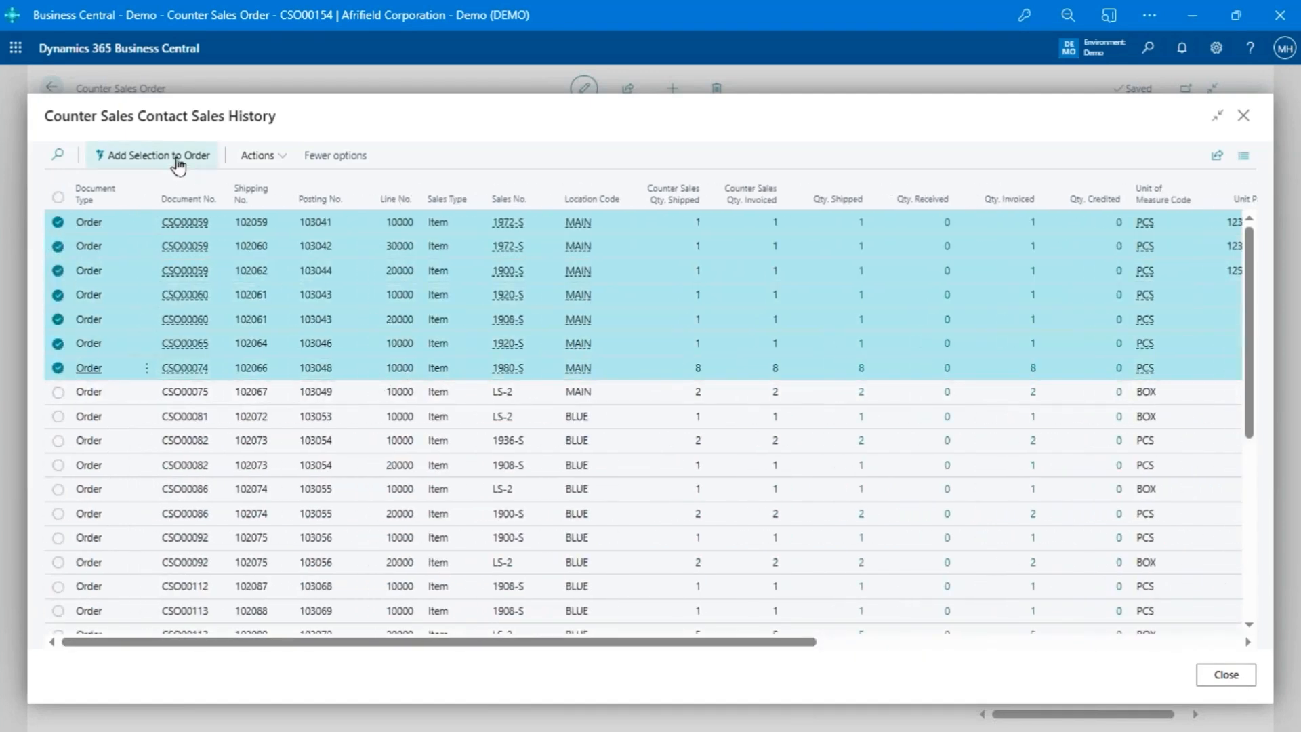
- Close the contact sales history without adding its selected lines, and go to the 1968-S MEXICO Swivel Chair order line
left_click(1224, 676)
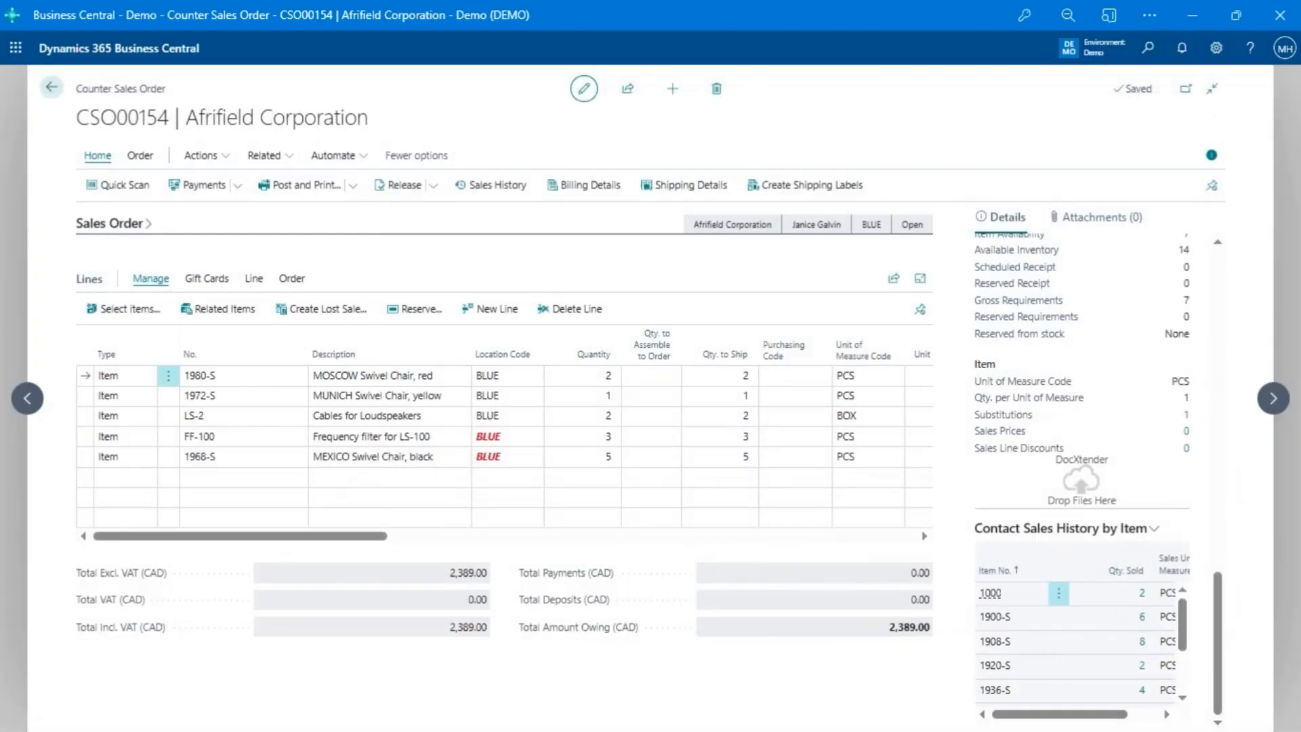
scroll(1179, 649, "up", 5)
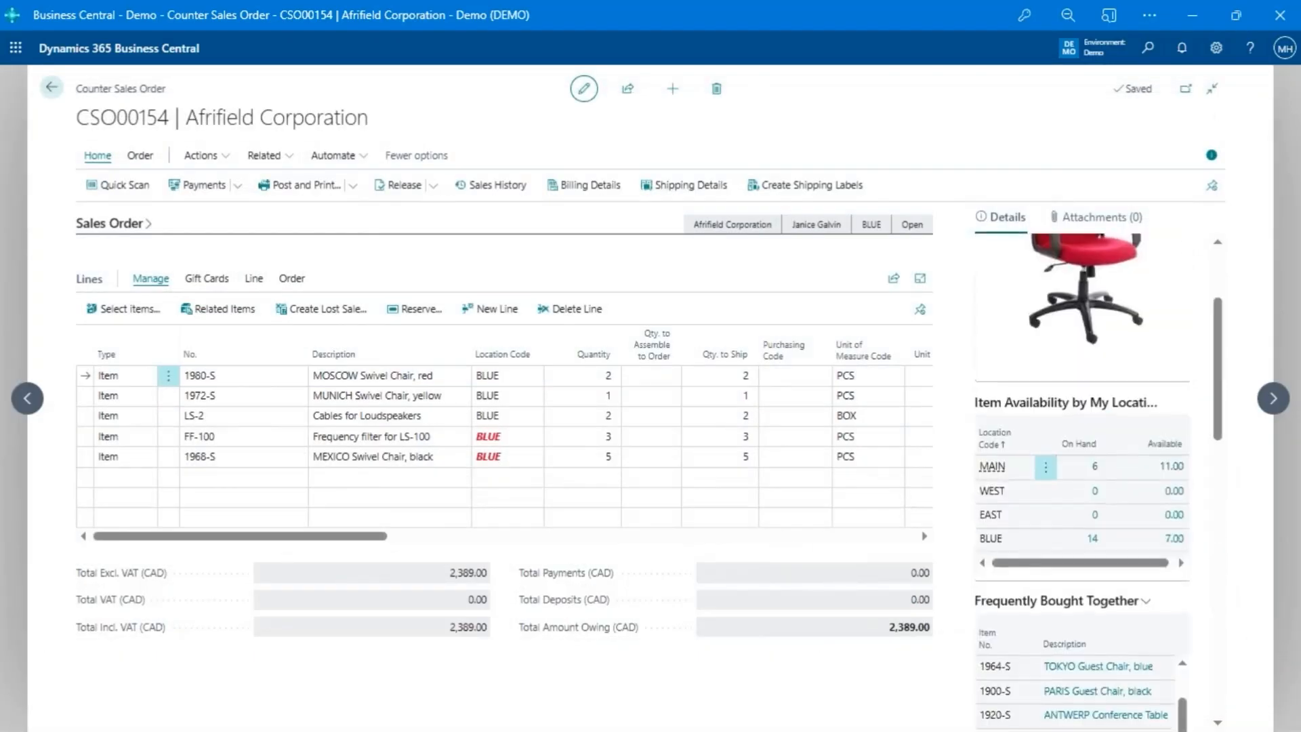
left_click(411, 458)
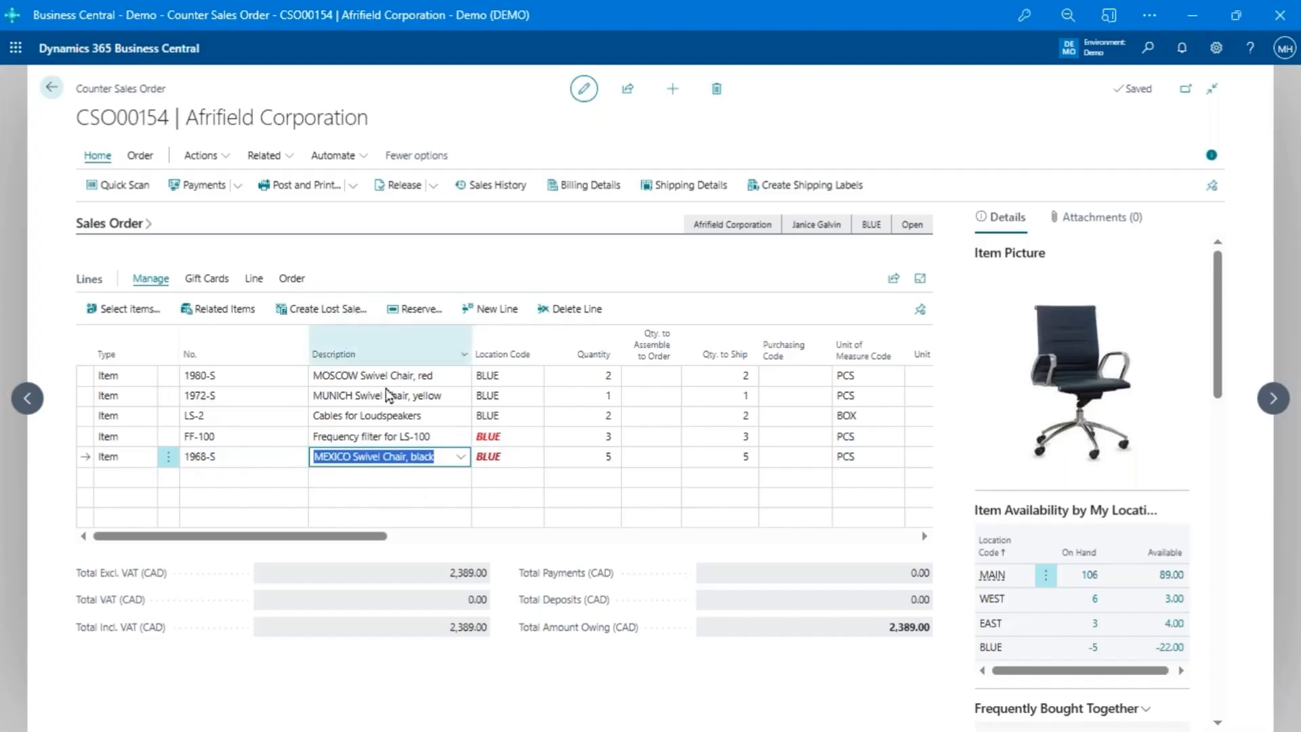
- Record a lost sale for the 1968-S line with reason code STOCK, and remove that line from the order
left_click(336, 322)
left_click(335, 323)
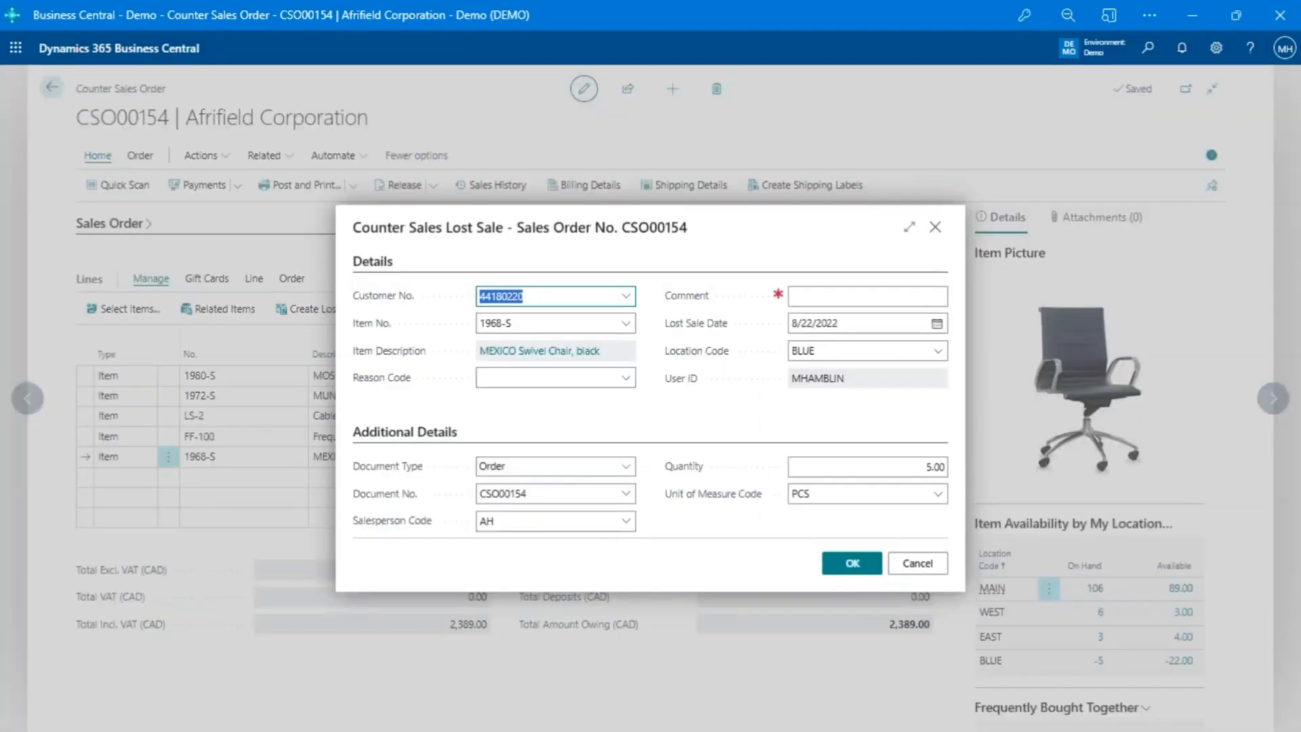
left_click(625, 378)
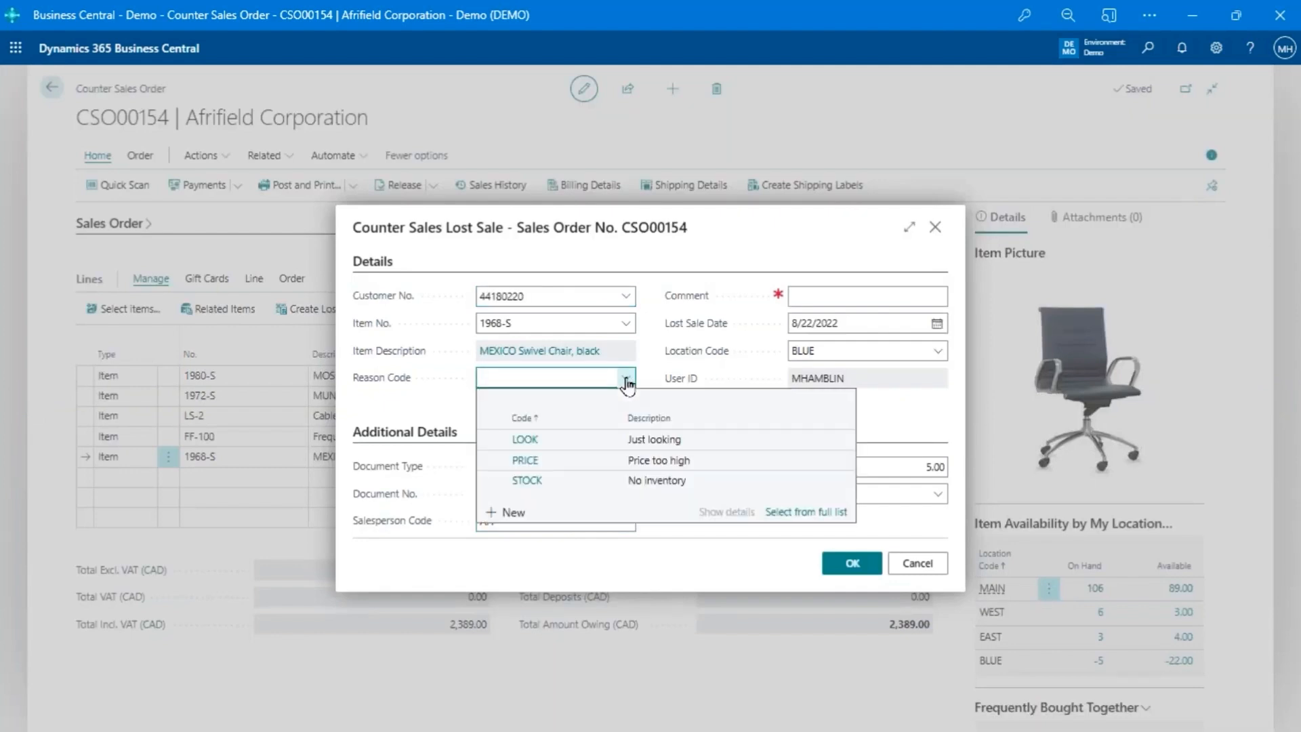
left_click(527, 480)
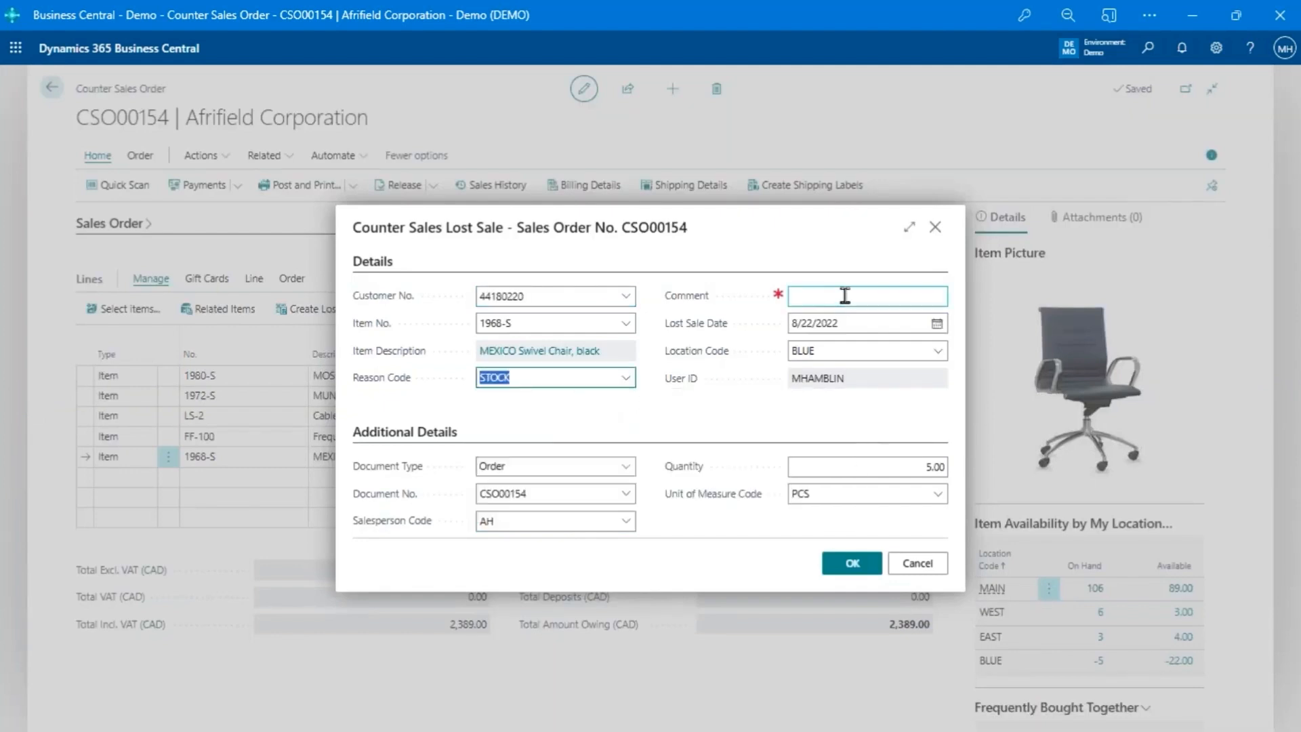
left_click(848, 563)
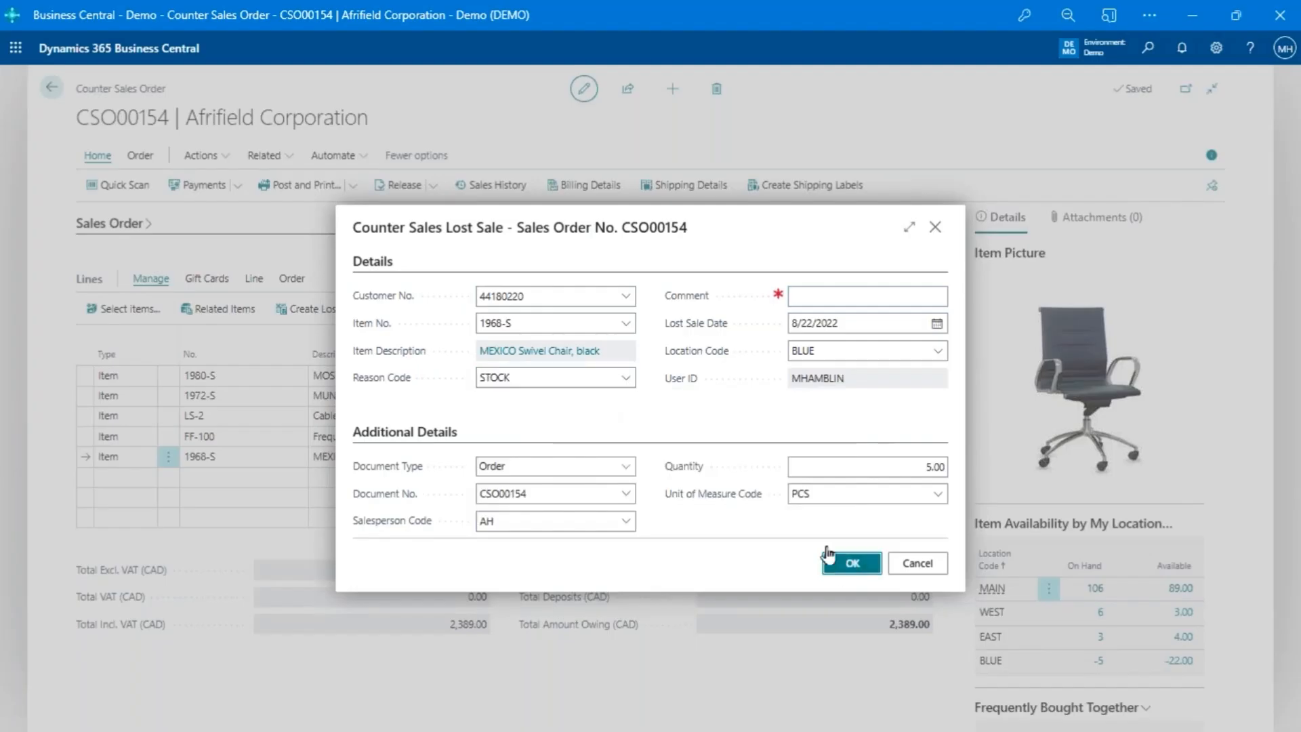
left_click(709, 440)
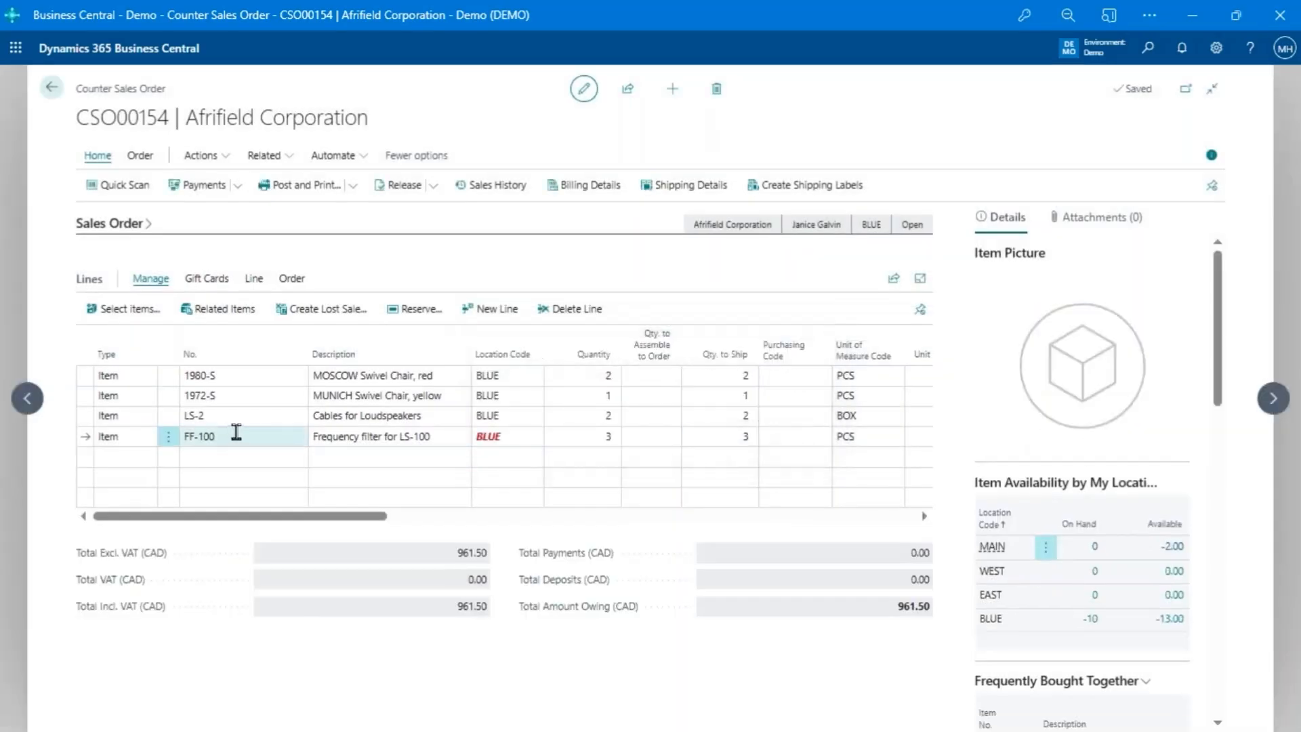
- Record a lost sale for the LS-2 Cables for Loudspeakers line with reason code PRICE, and remove it from the order
left_click(236, 431)
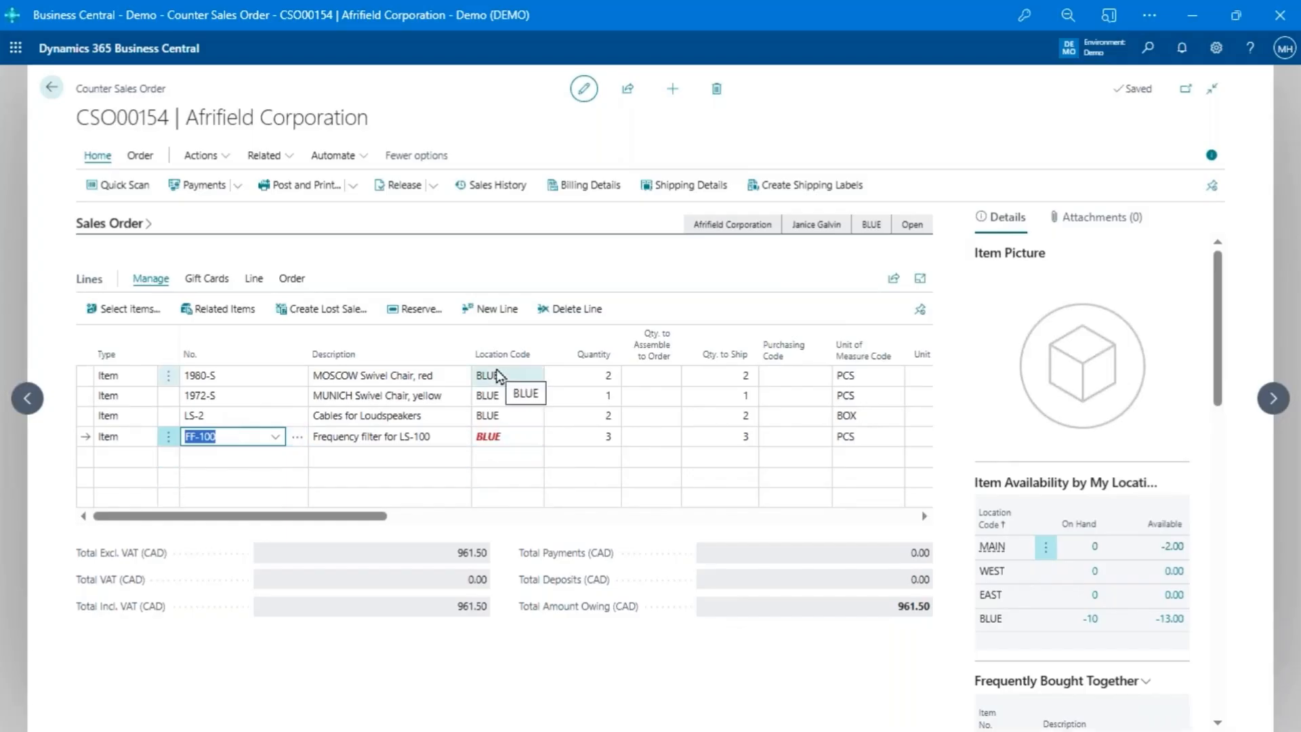
left_click(423, 416)
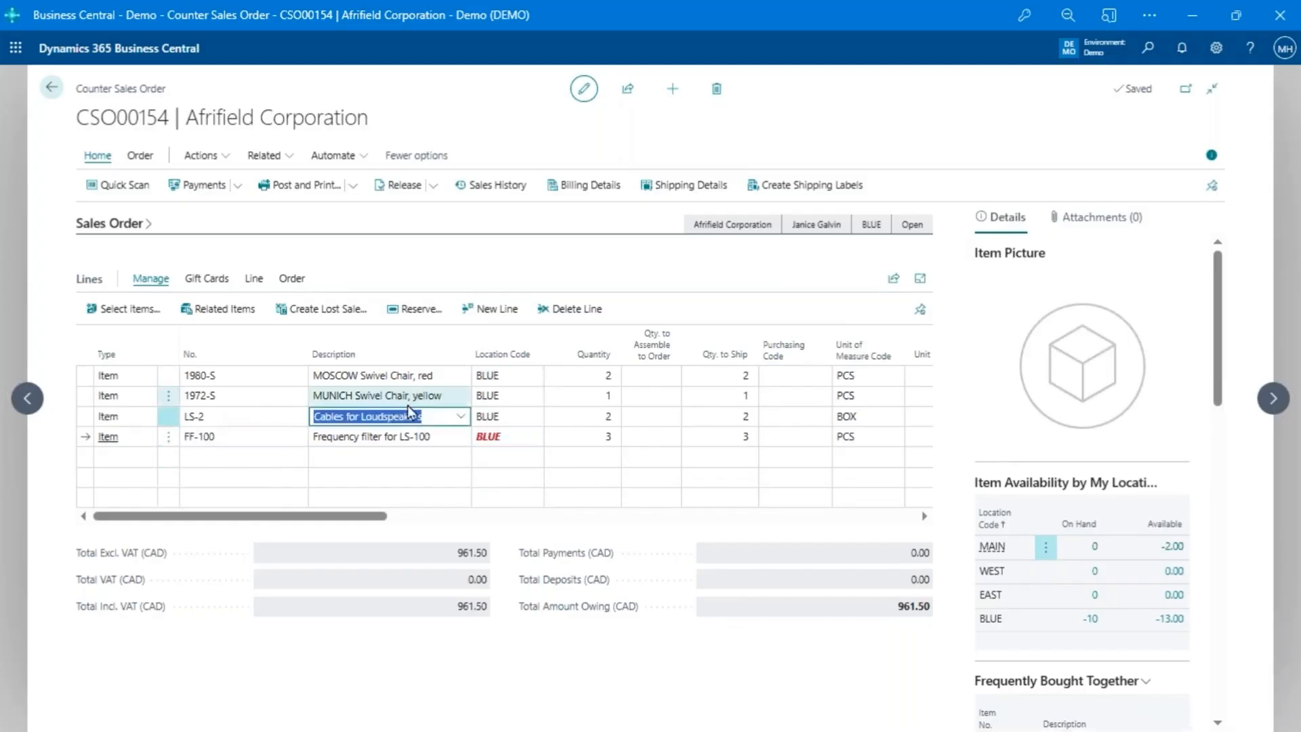
left_click(330, 315)
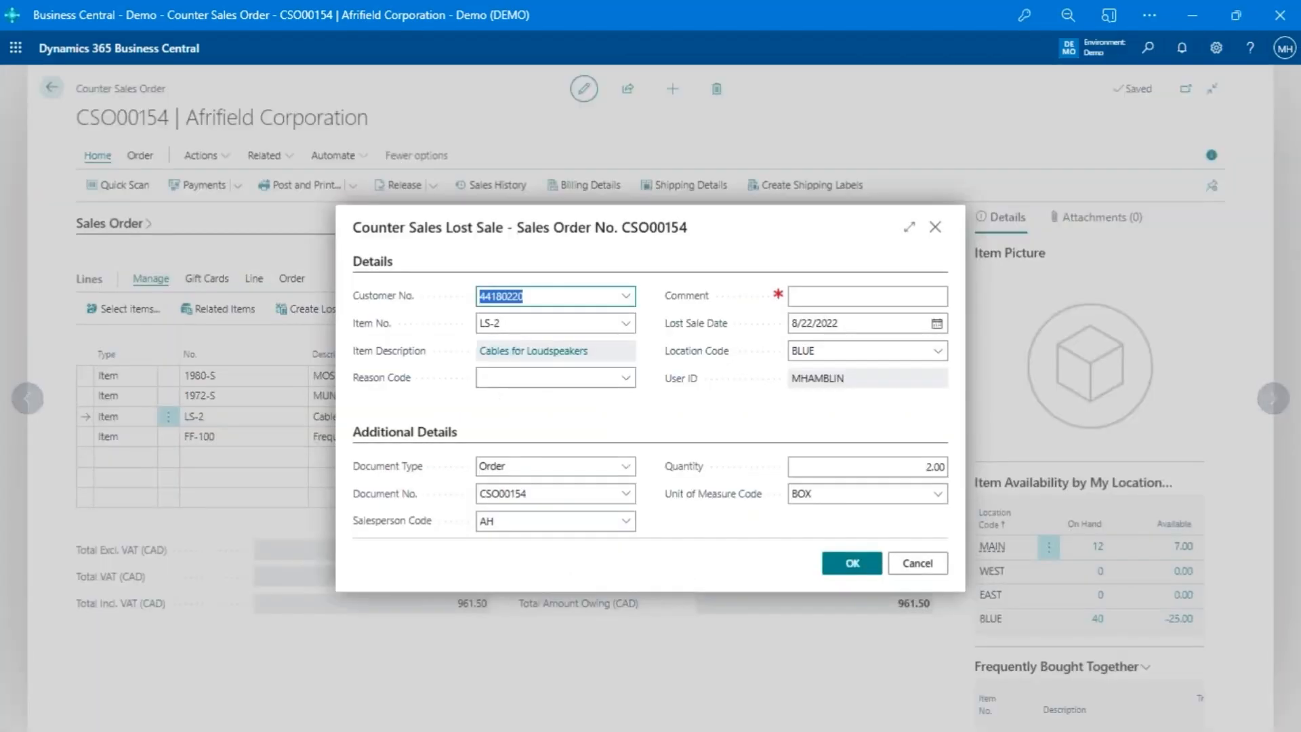
left_click(626, 377)
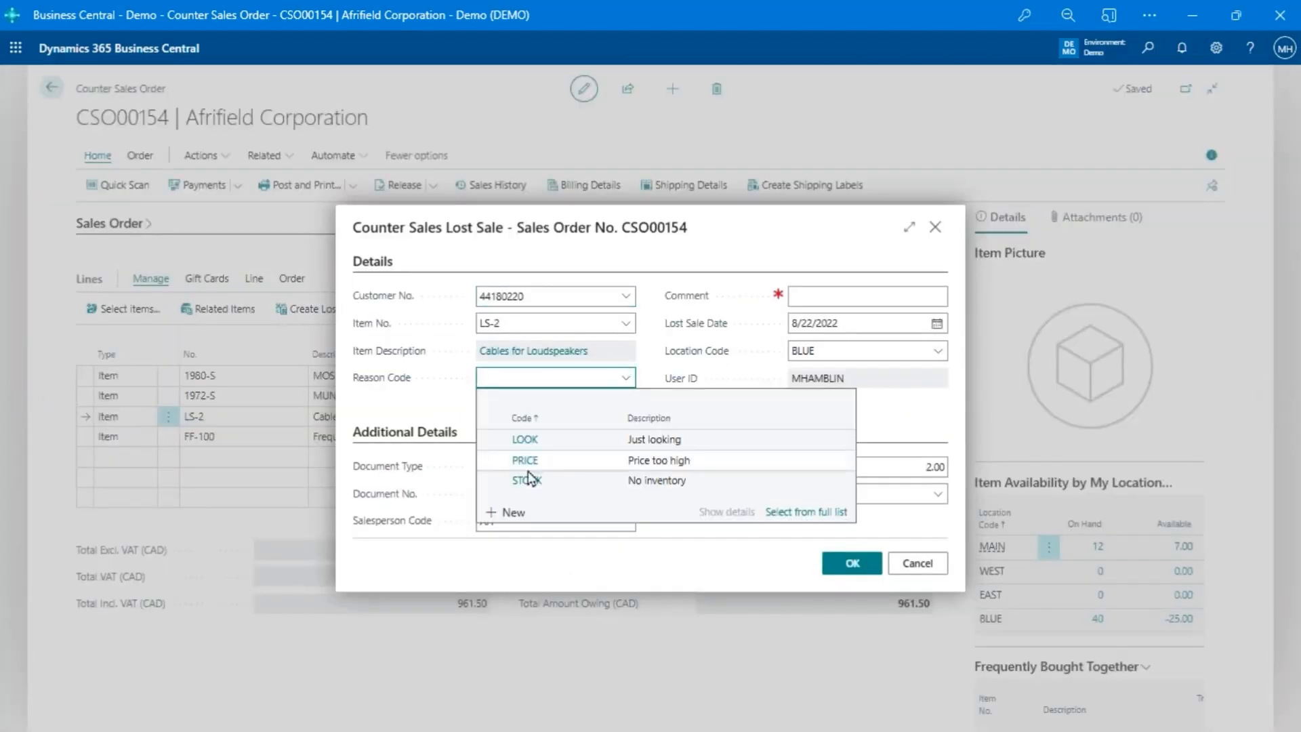
left_click(525, 461)
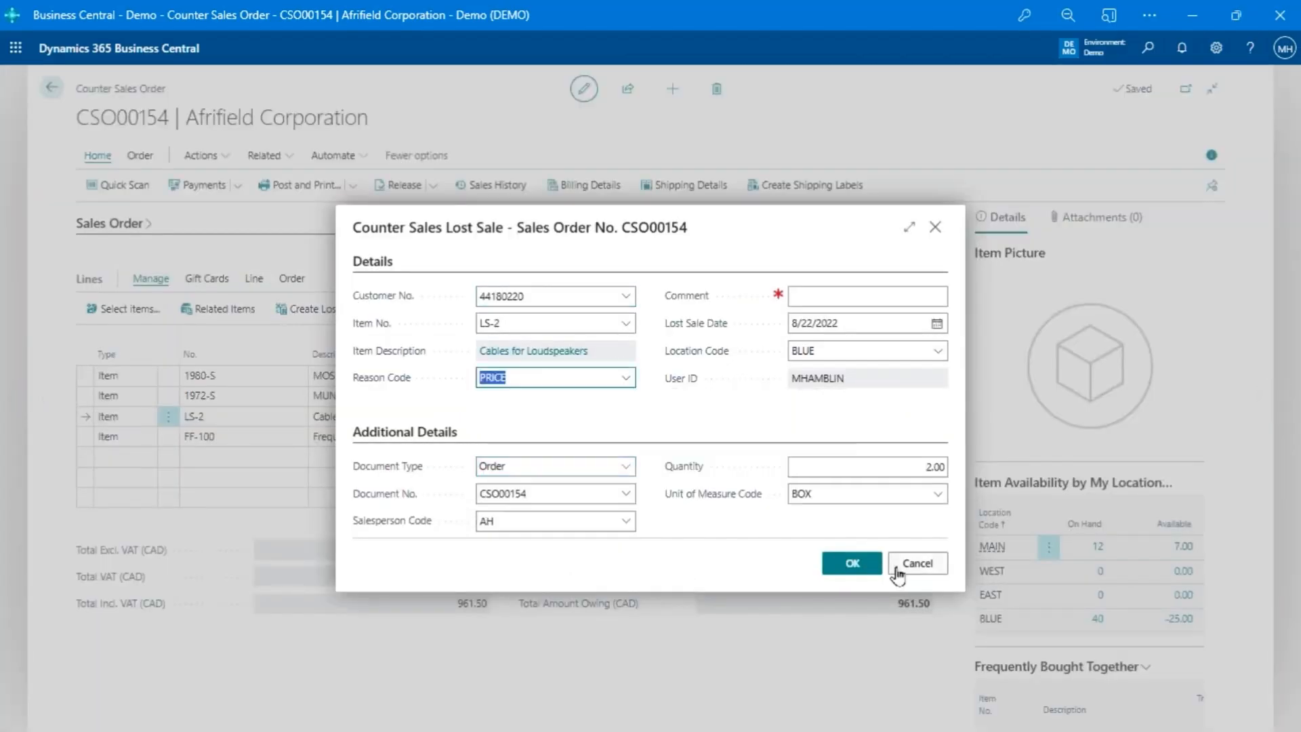
left_click(838, 569)
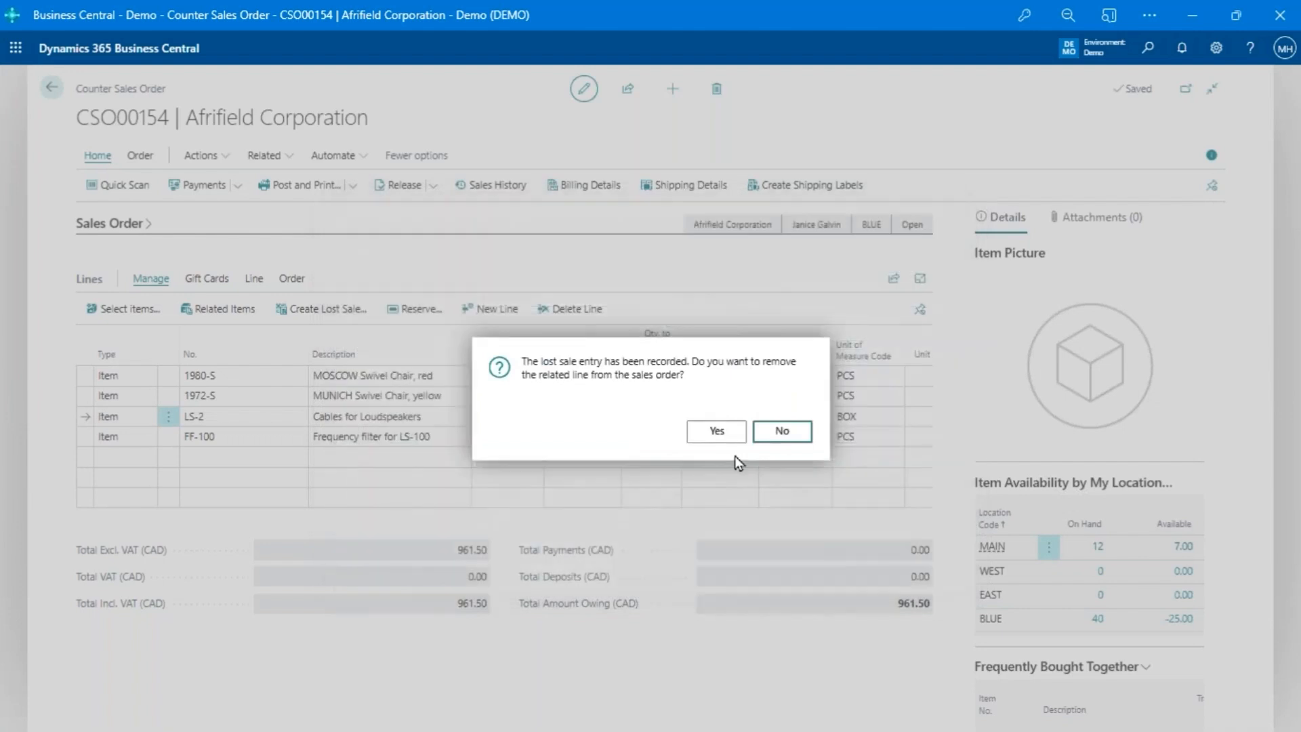
left_click(717, 432)
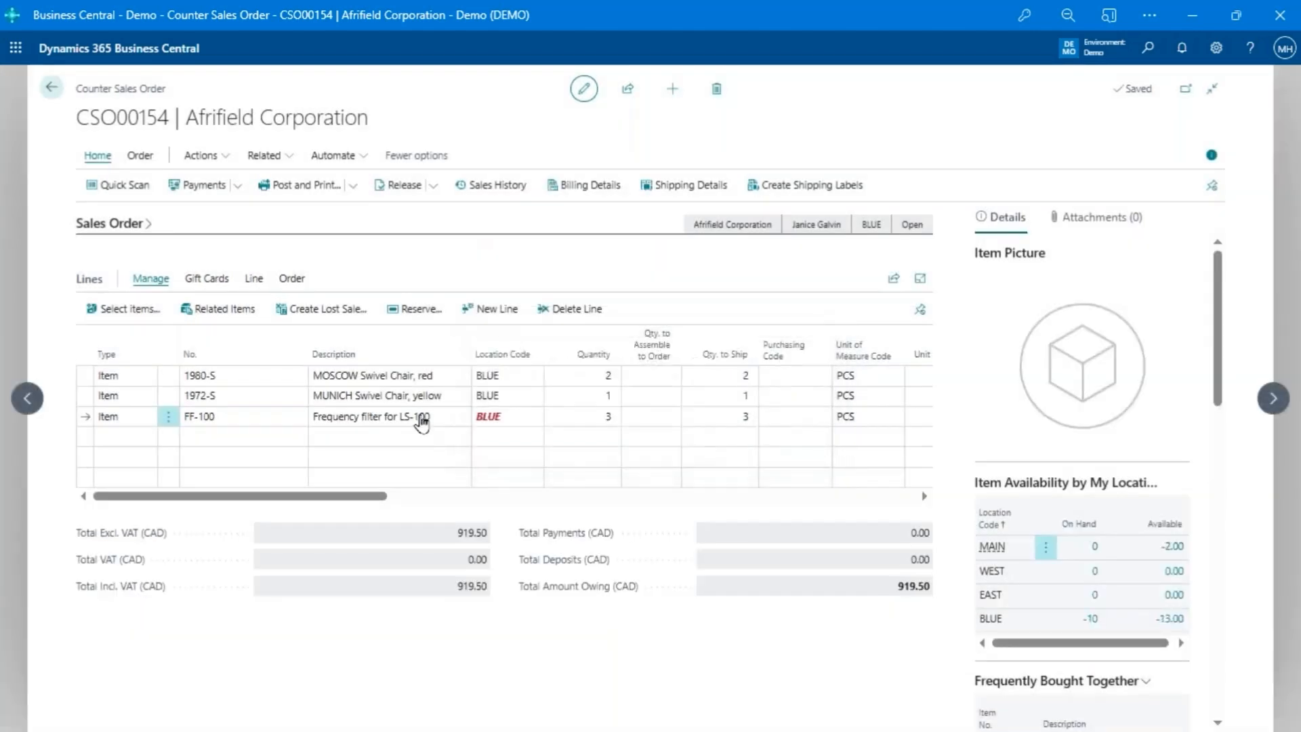
- Enter a 10% line discount on the 1972-S MUNICH Swivel Chair line and review the resulting price override entry
key("Tab")
key("Tab")
key("Tab")
key("Tab")
key("Tab")
key("Tab")
key("Tab")
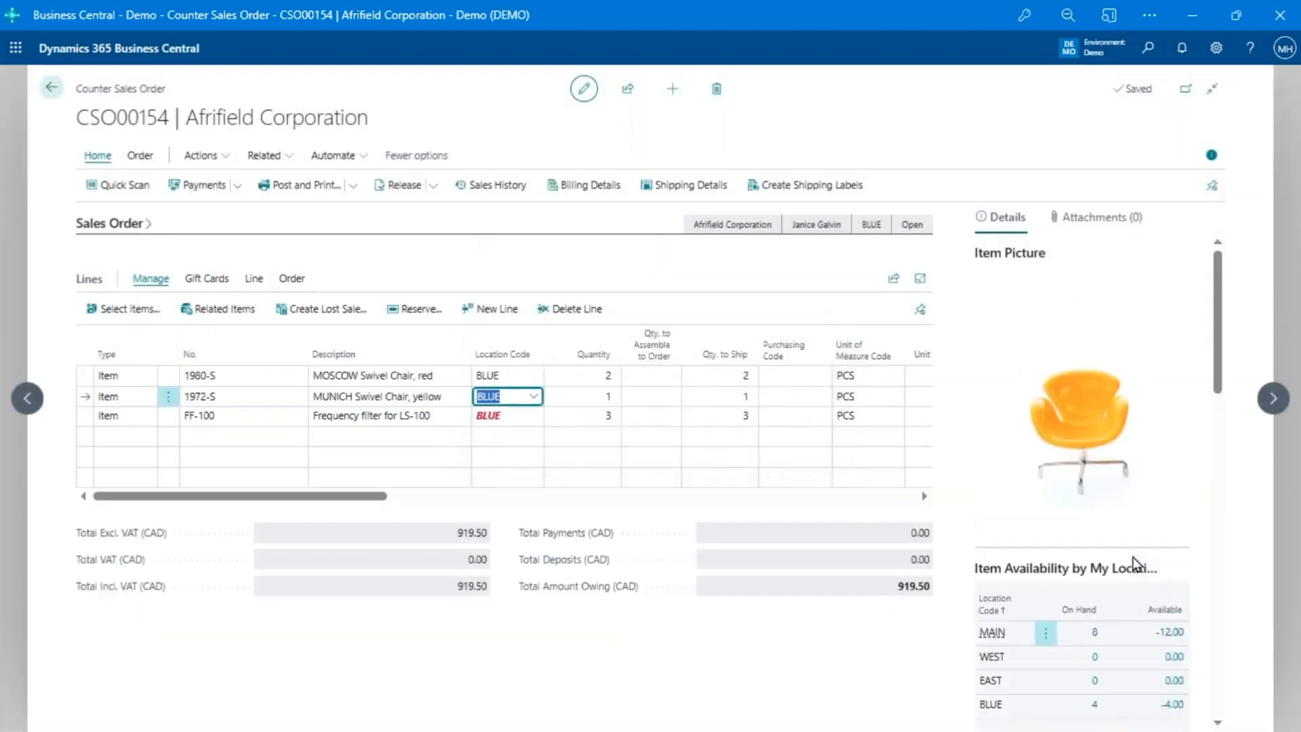
key("Tab")
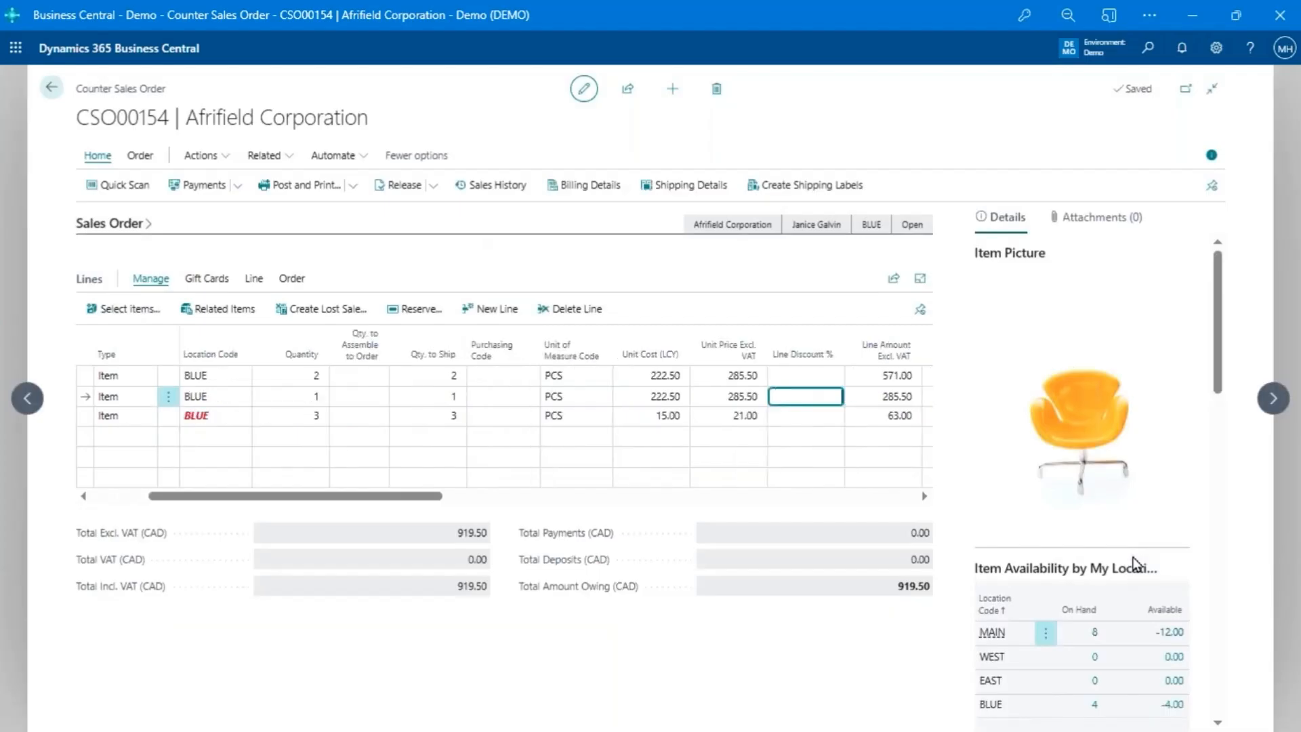
key("shift+Tab")
key("Tab")
key("Tab")
key("Tab")
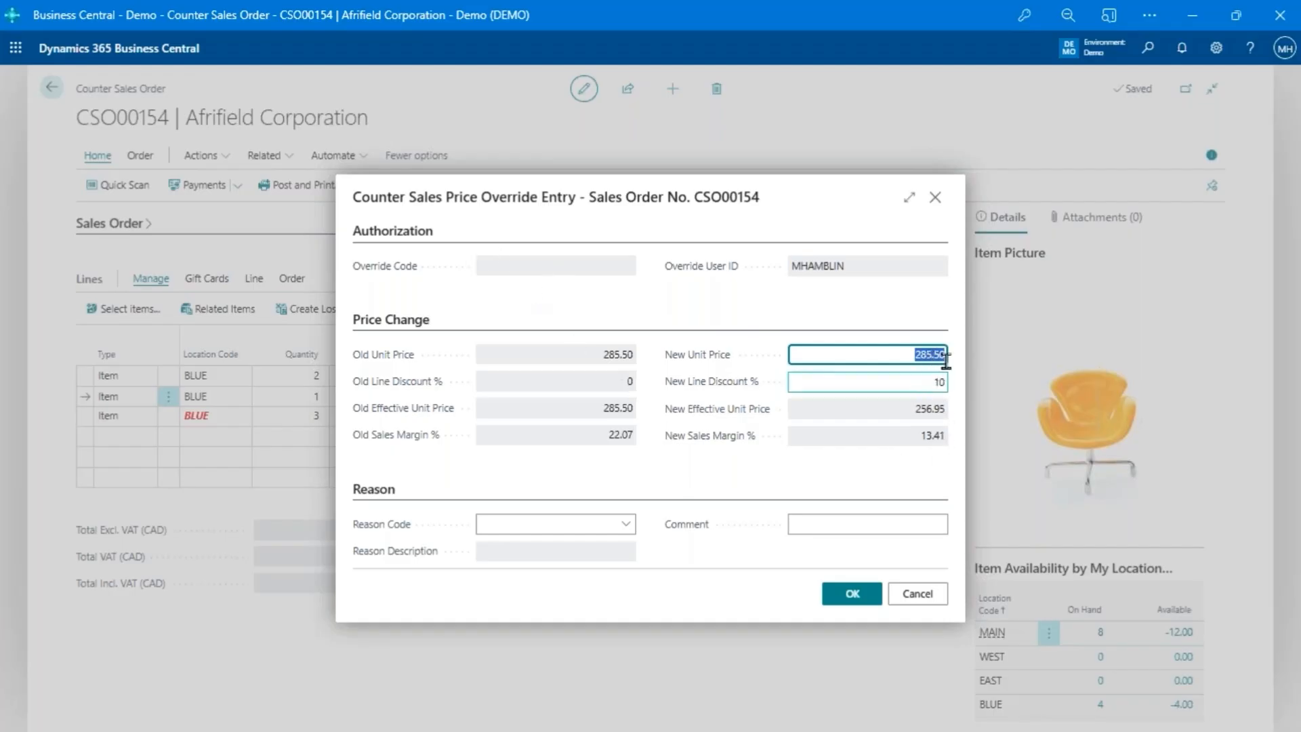
key("Tab")
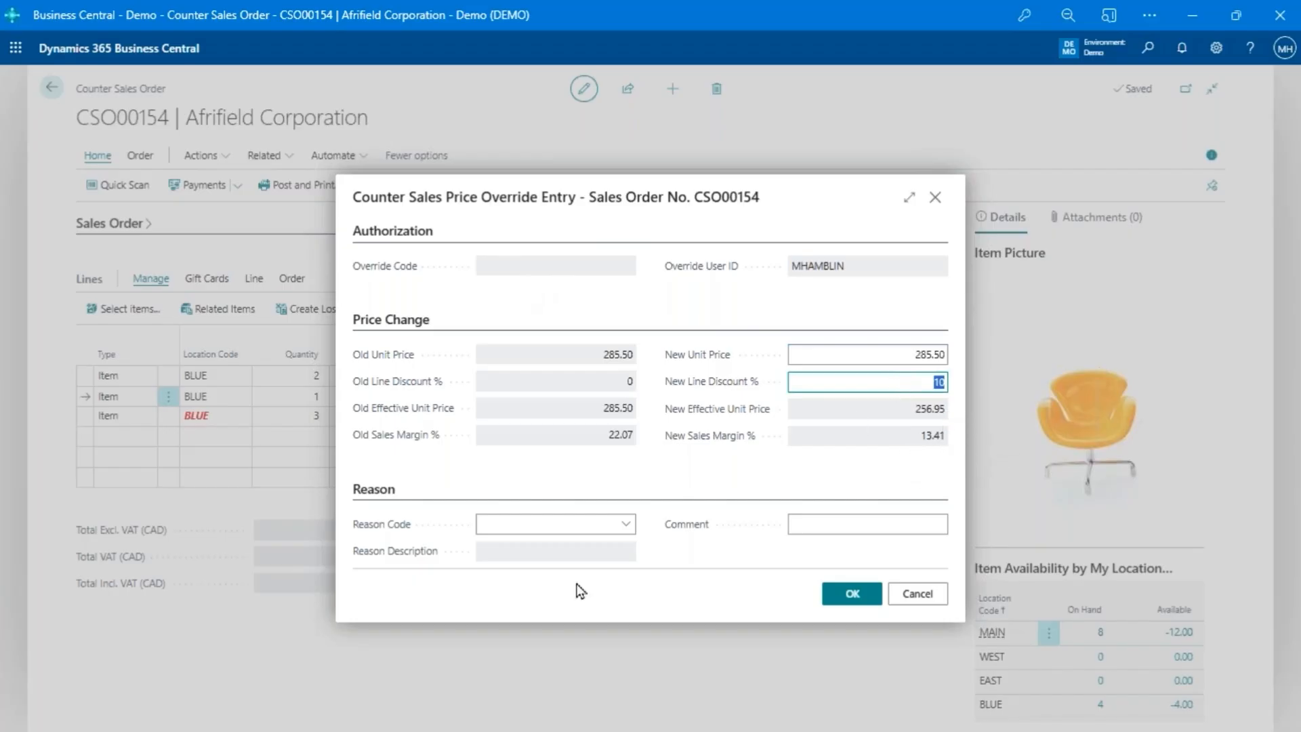
- Set the price override's reason code to MATCH
left_click(624, 525)
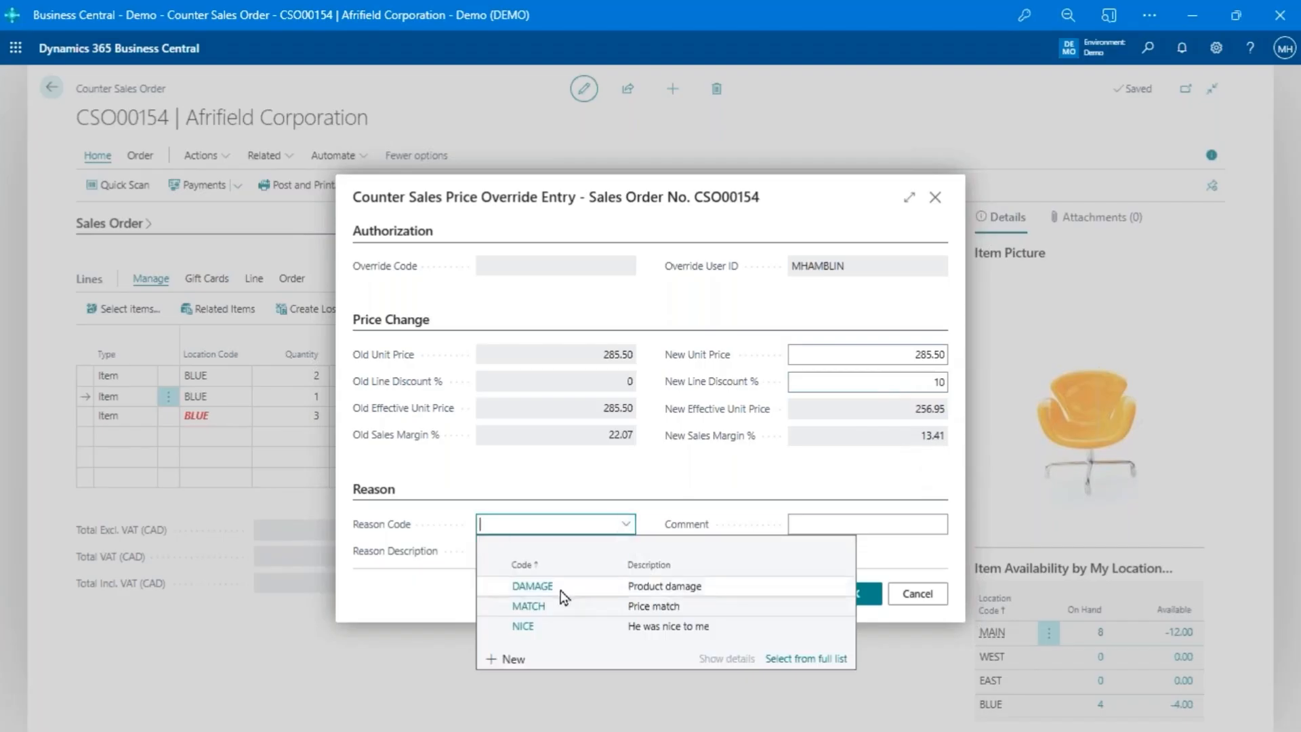
left_click(529, 606)
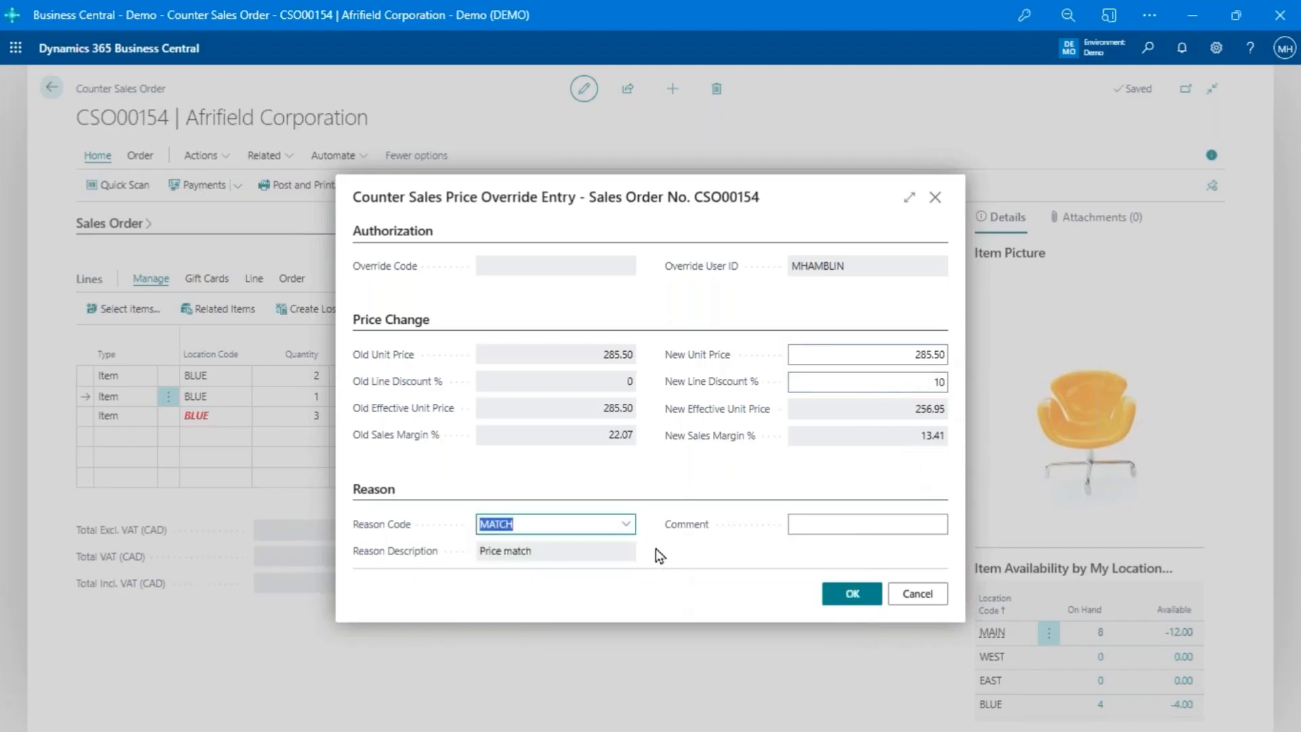
left_click(656, 549)
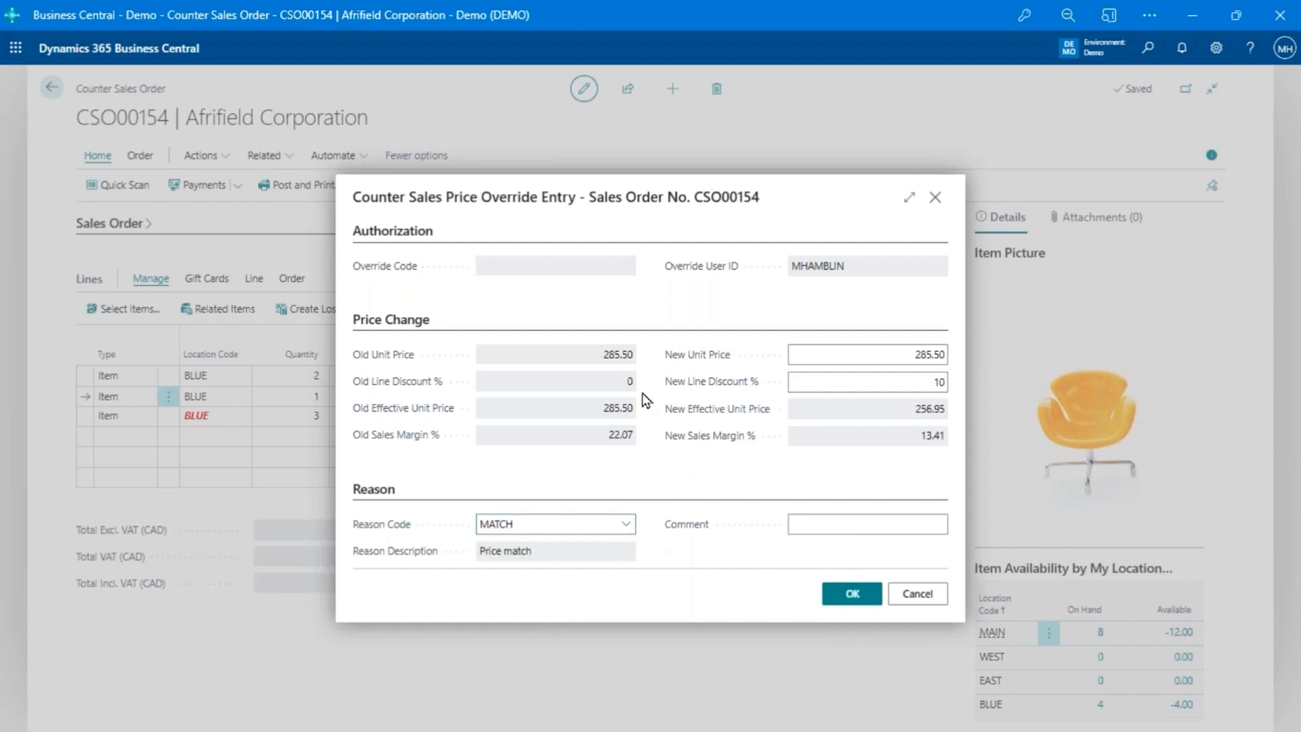
- Change the price override's reason code to NICE and accept the override for the 1972-S line
left_click(626, 525)
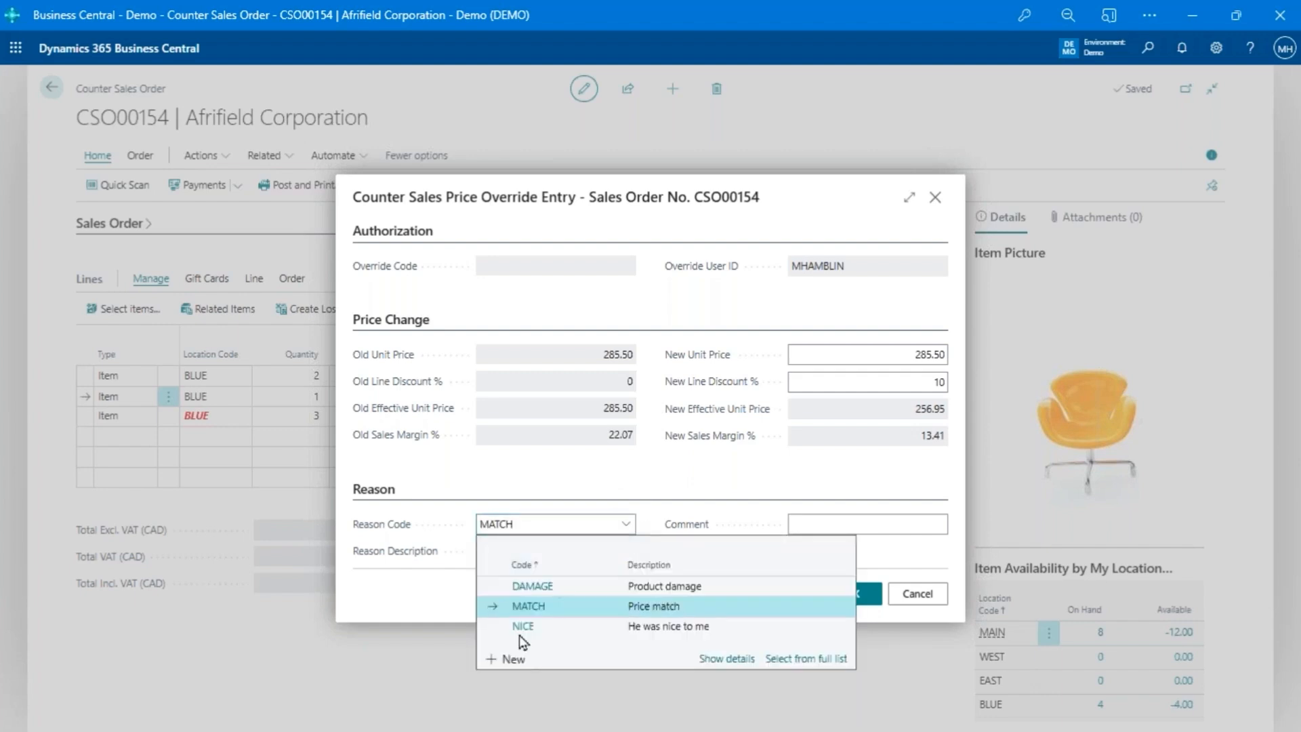
left_click(522, 628)
left_click(664, 544)
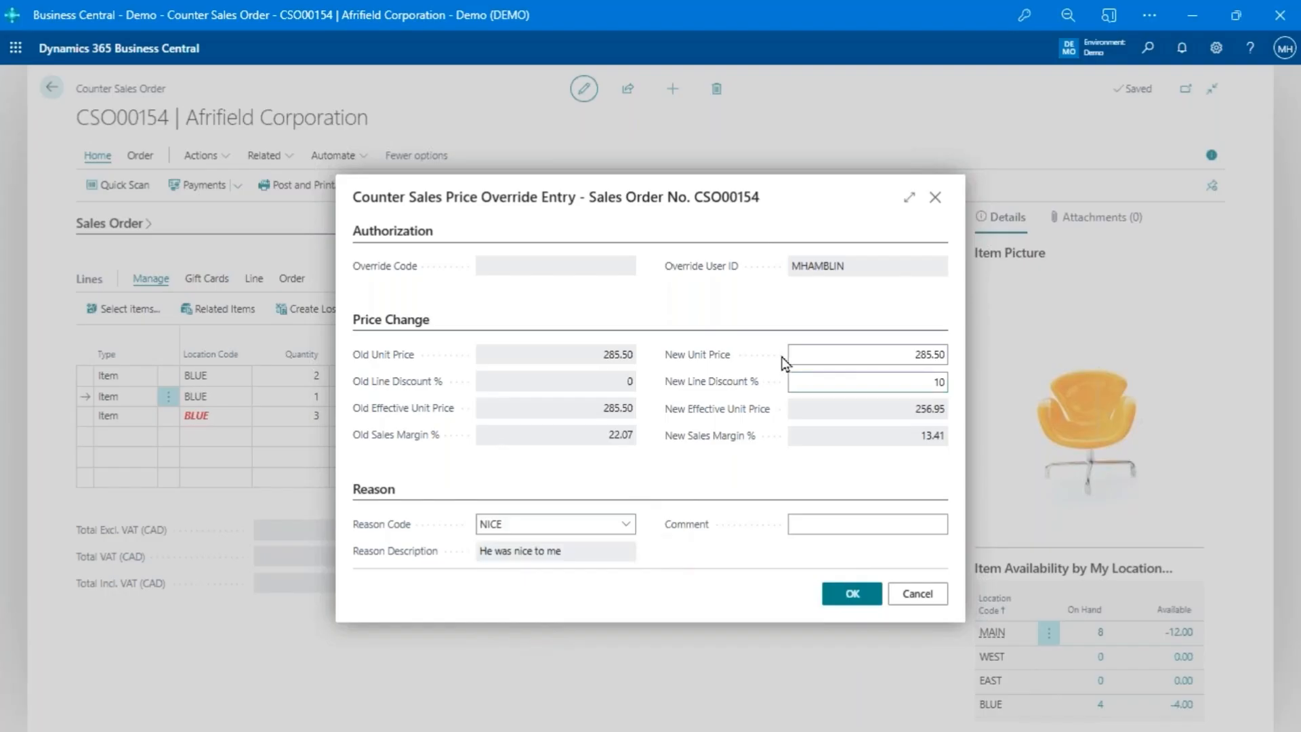
left_click(845, 596)
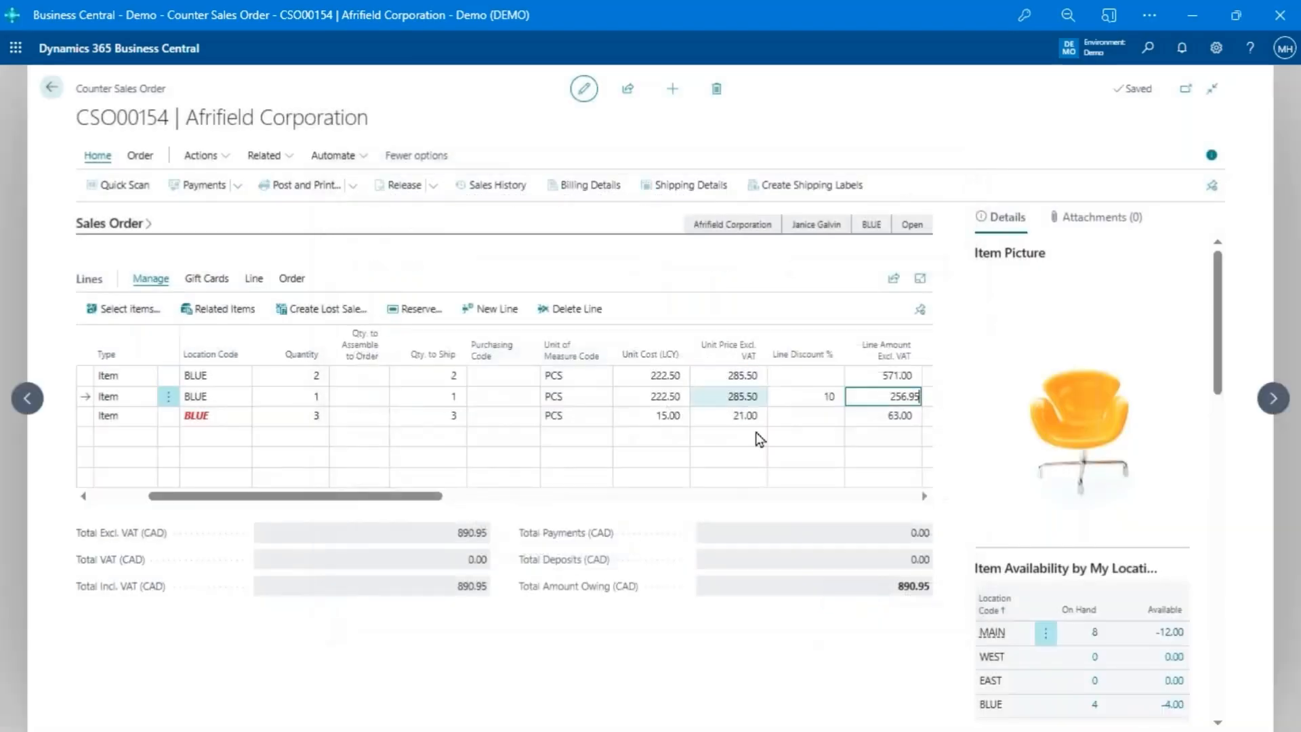
key("Up")
key("Left")
key("Left")
key("Left")
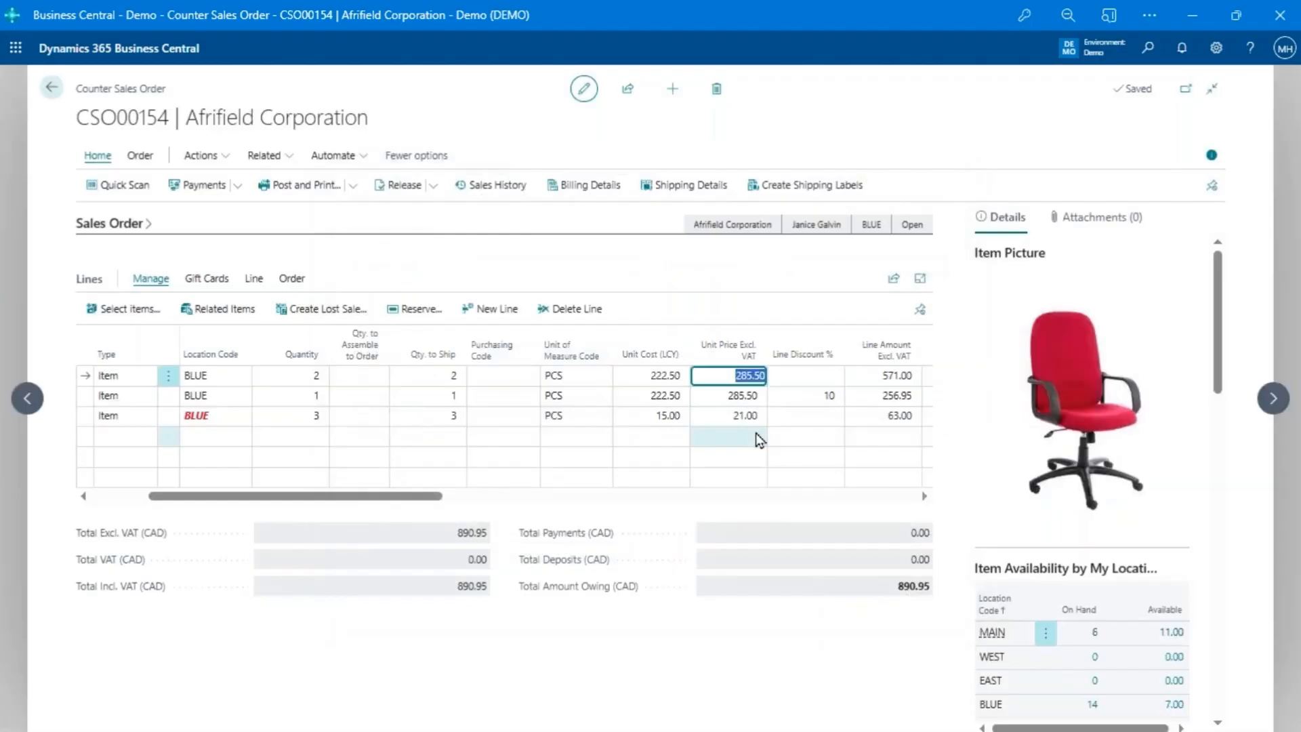
key("Down")
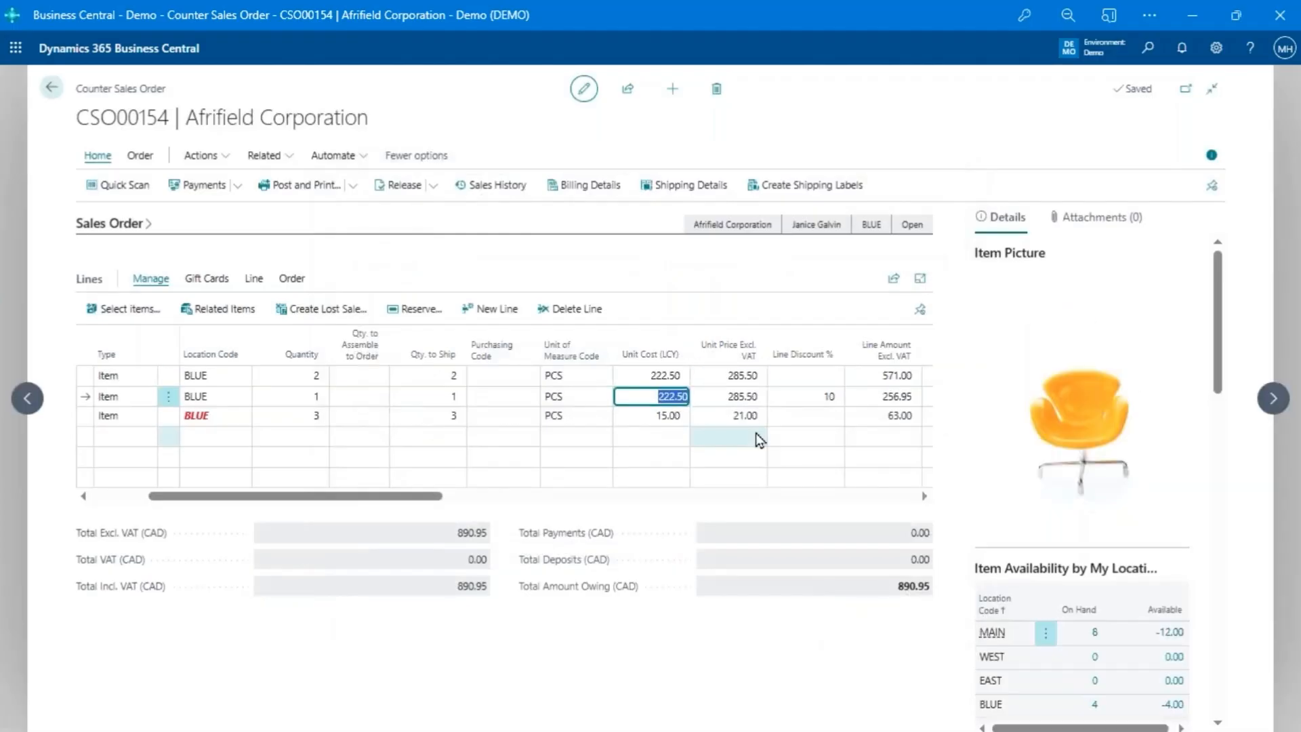
key("Left")
key("Left")
key("Left")
key("Left")
key("Left")
key("Left")
key("Left")
key("Left")
key("Left")
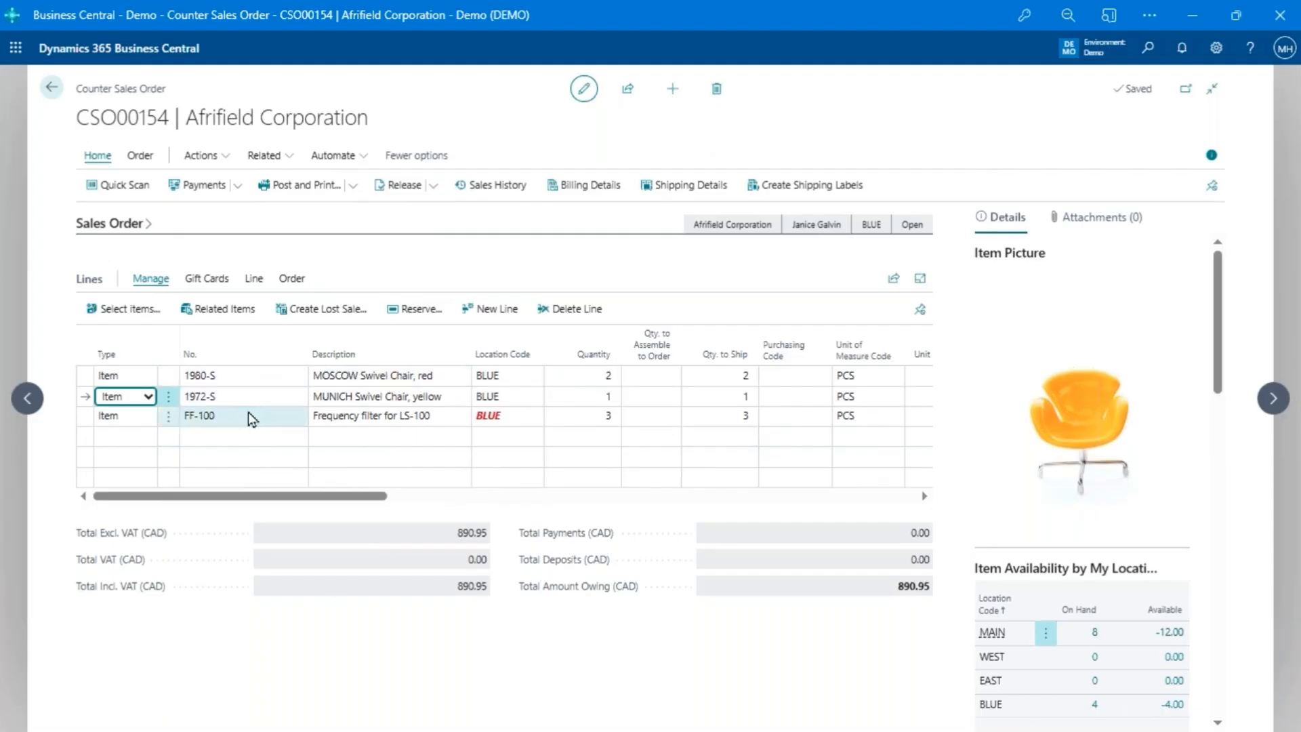
- Clear the quantity to ship on the FF-100 Frequency filter for LS-100 line
left_click(521, 418)
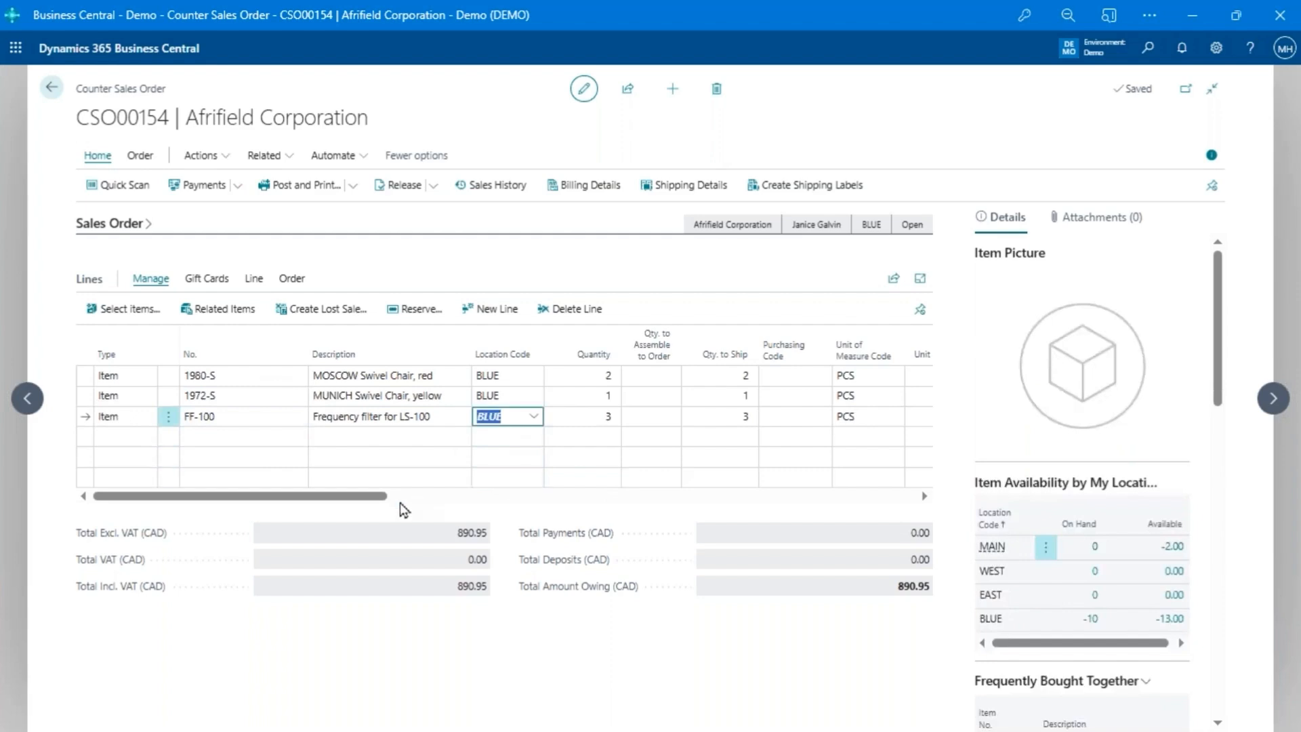
left_click(704, 418)
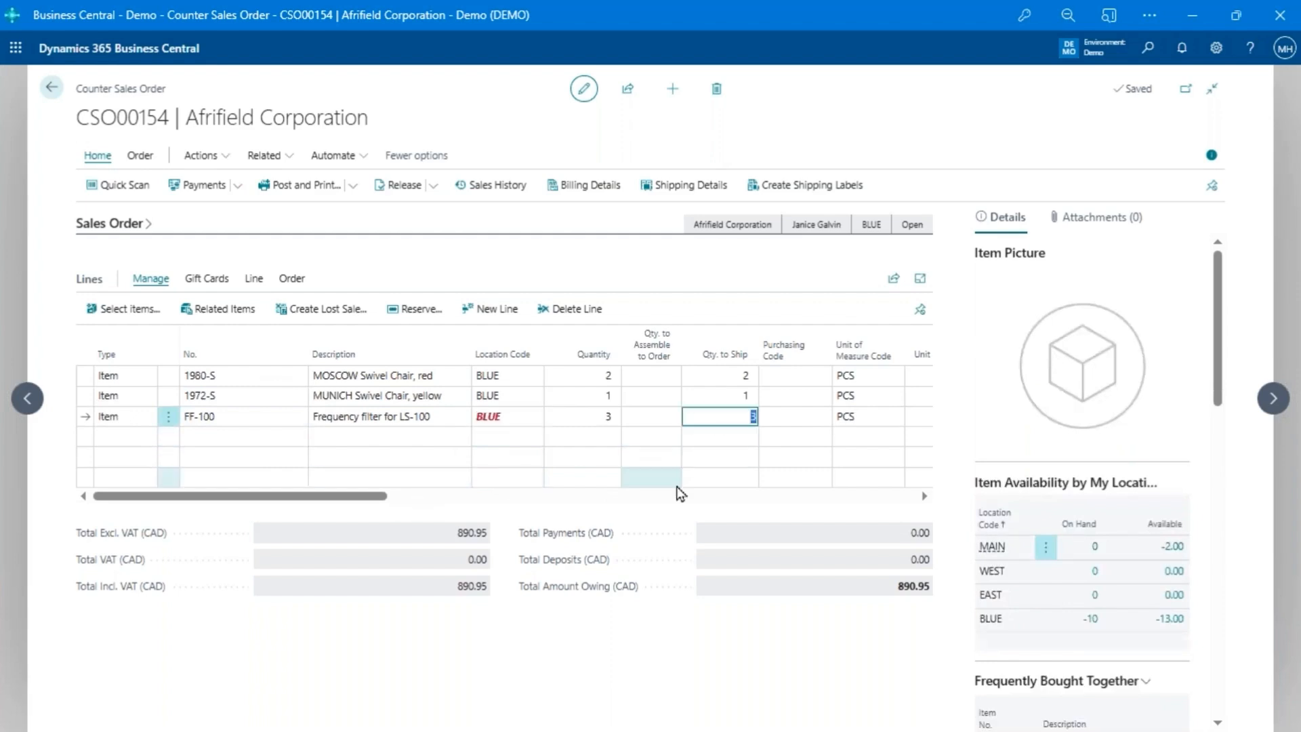
key("BackSpace")
key("shift+Tab")
key("shift+Tab")
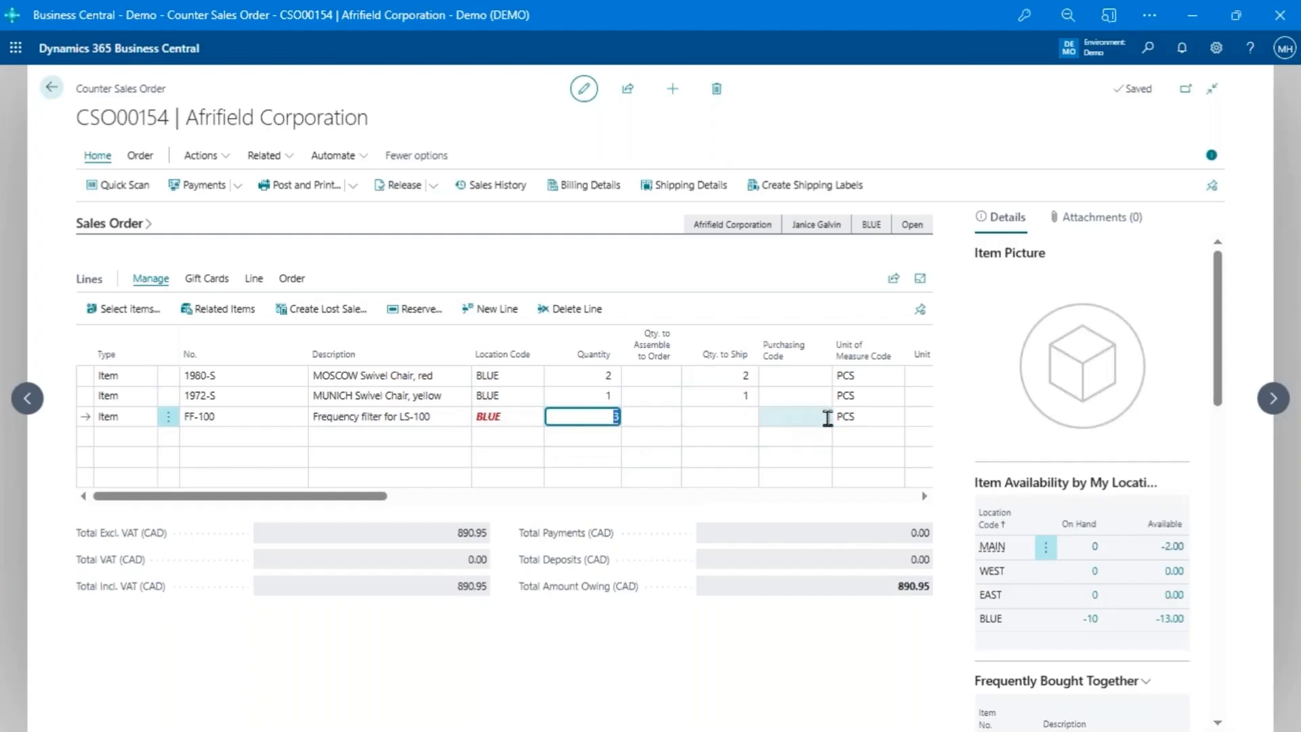
- Assign the SPEC ORDER purchasing code to the FF-100 line
left_click(827, 418)
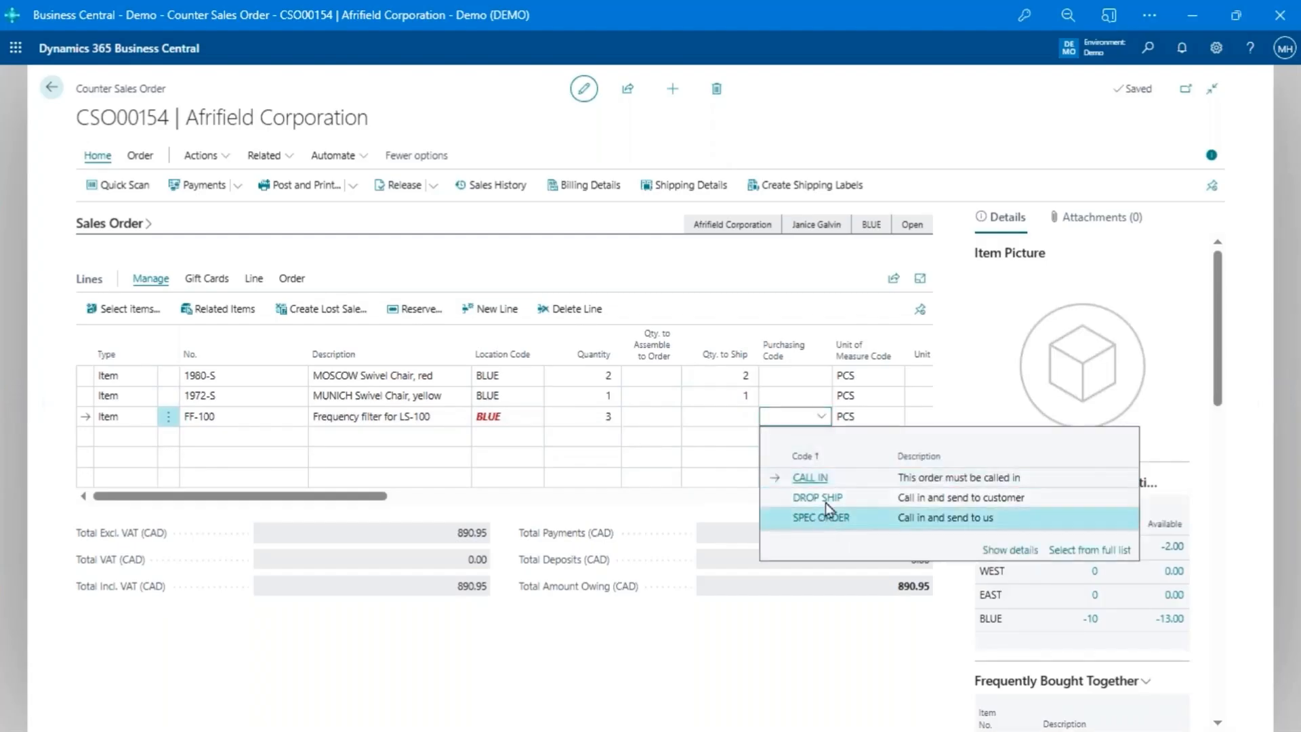
left_click(823, 517)
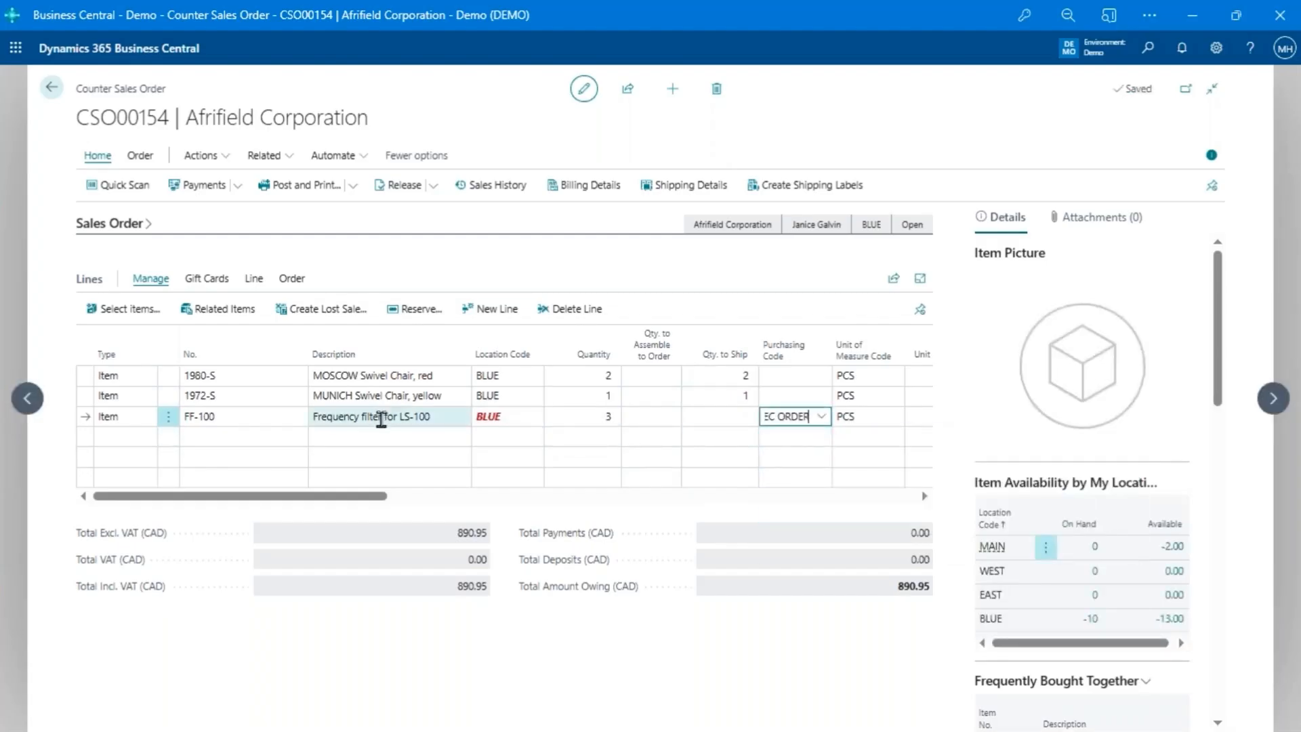
left_click(381, 418)
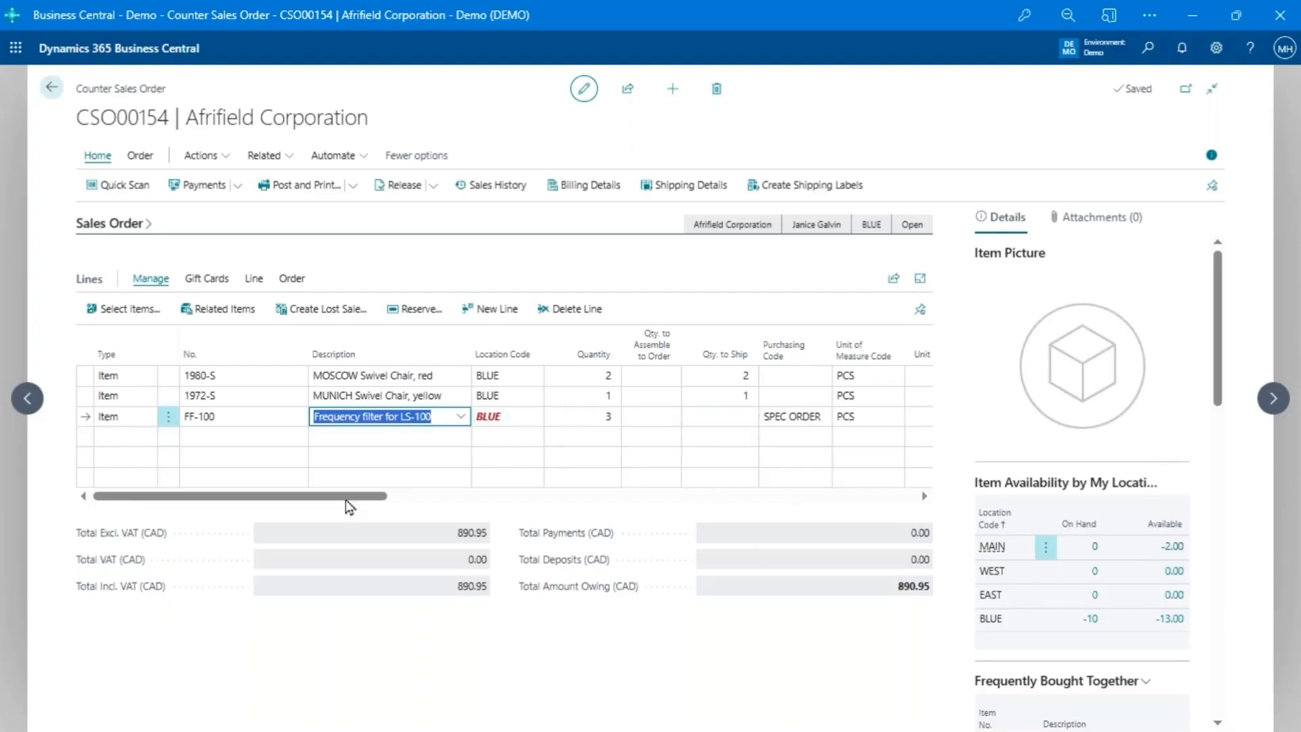
left_click_drag(339, 498, 411, 498)
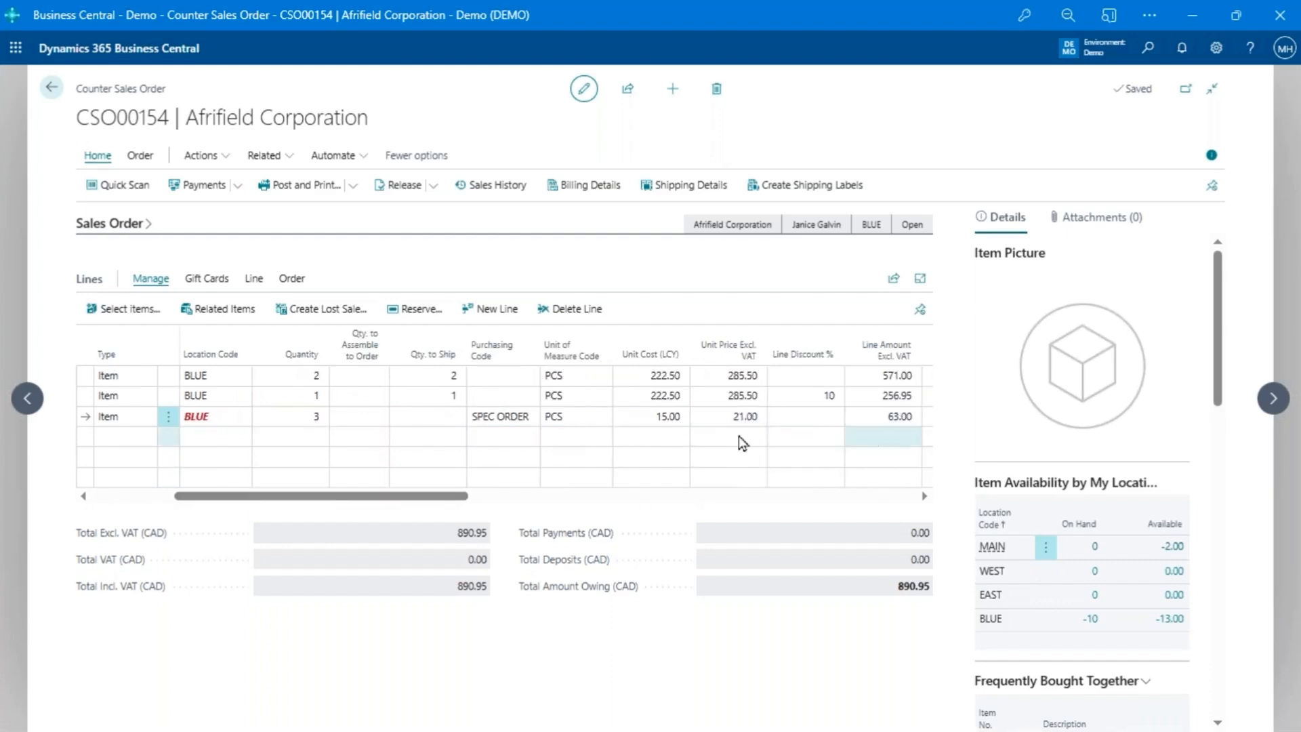
- Start taking a deposit on the Afrifield order with CASH as the payment method, checking the other available payment methods
left_click_drag(456, 498, 216, 489)
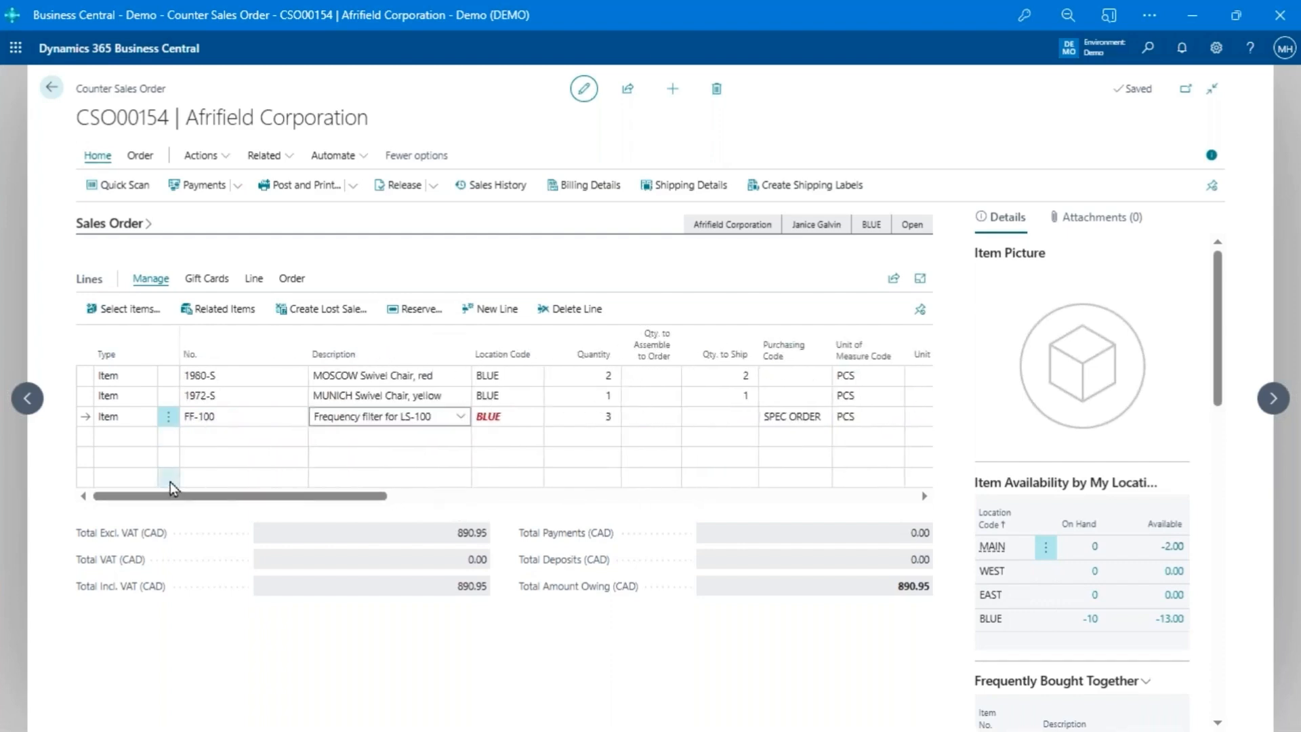
left_click(237, 193)
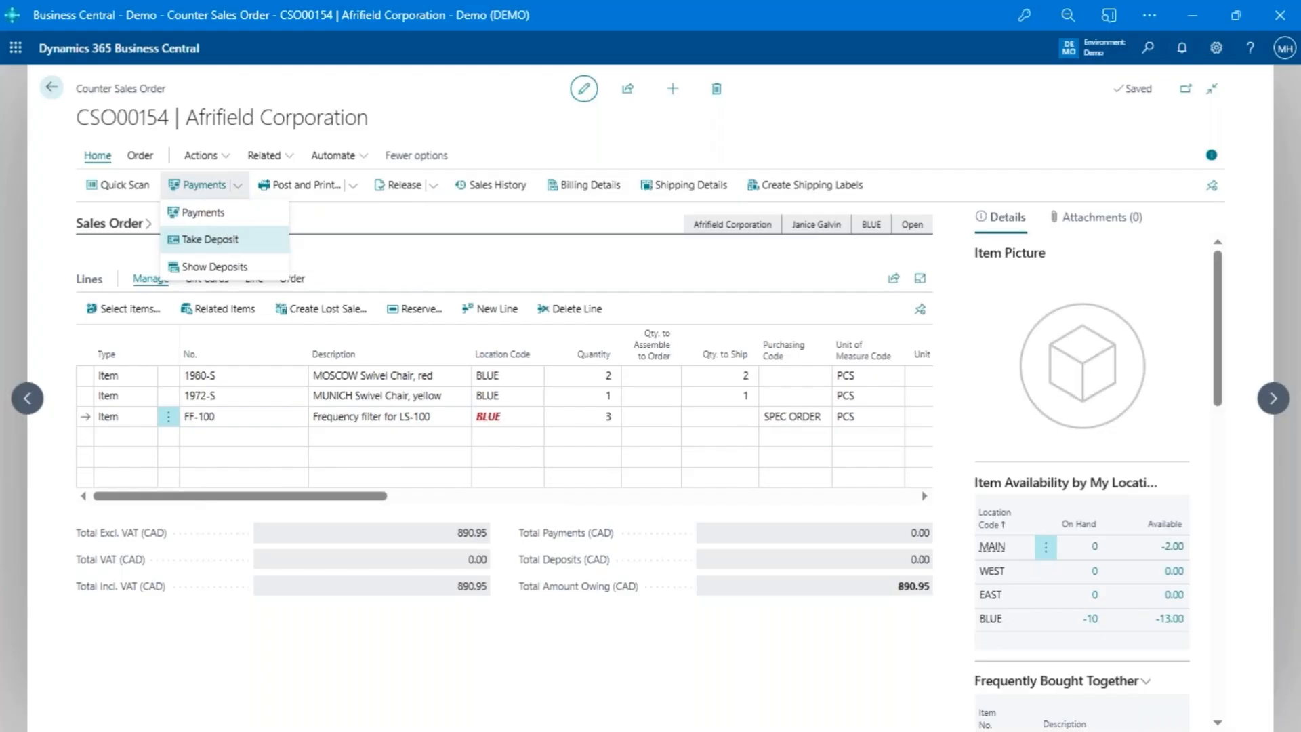
left_click(191, 241)
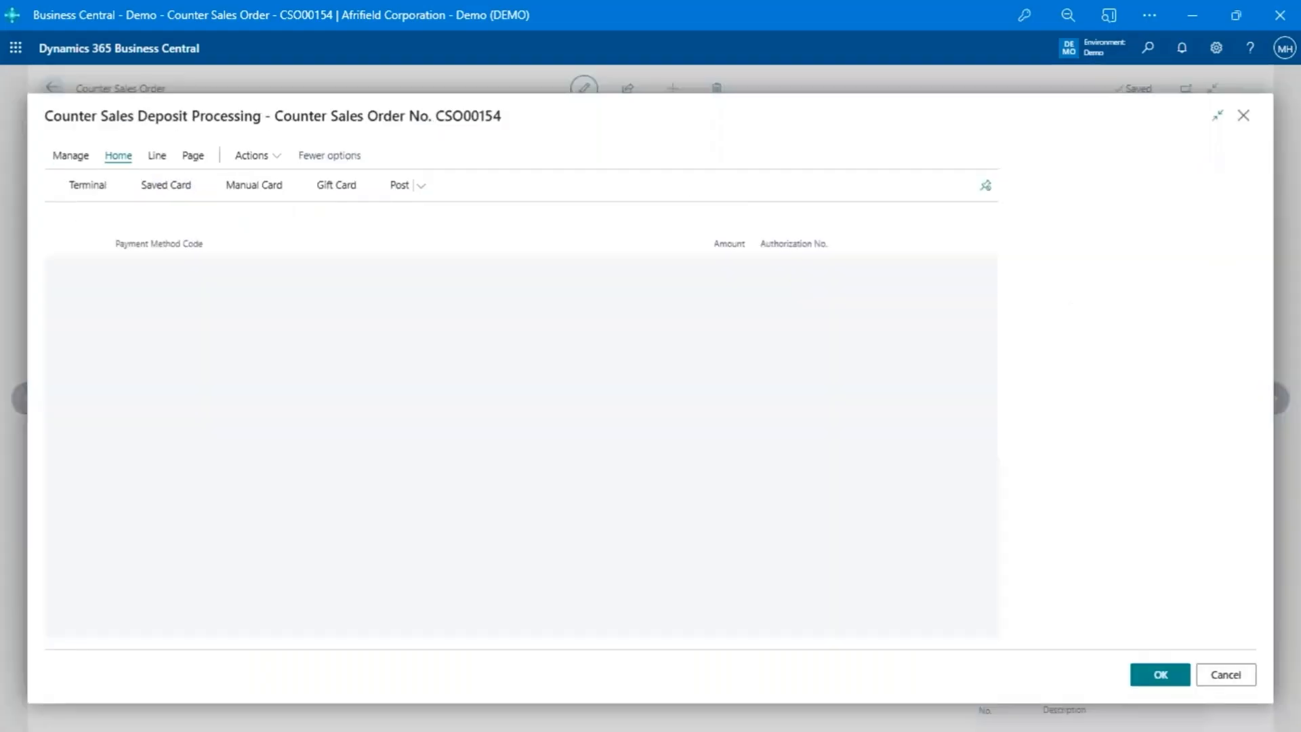
type("cash")
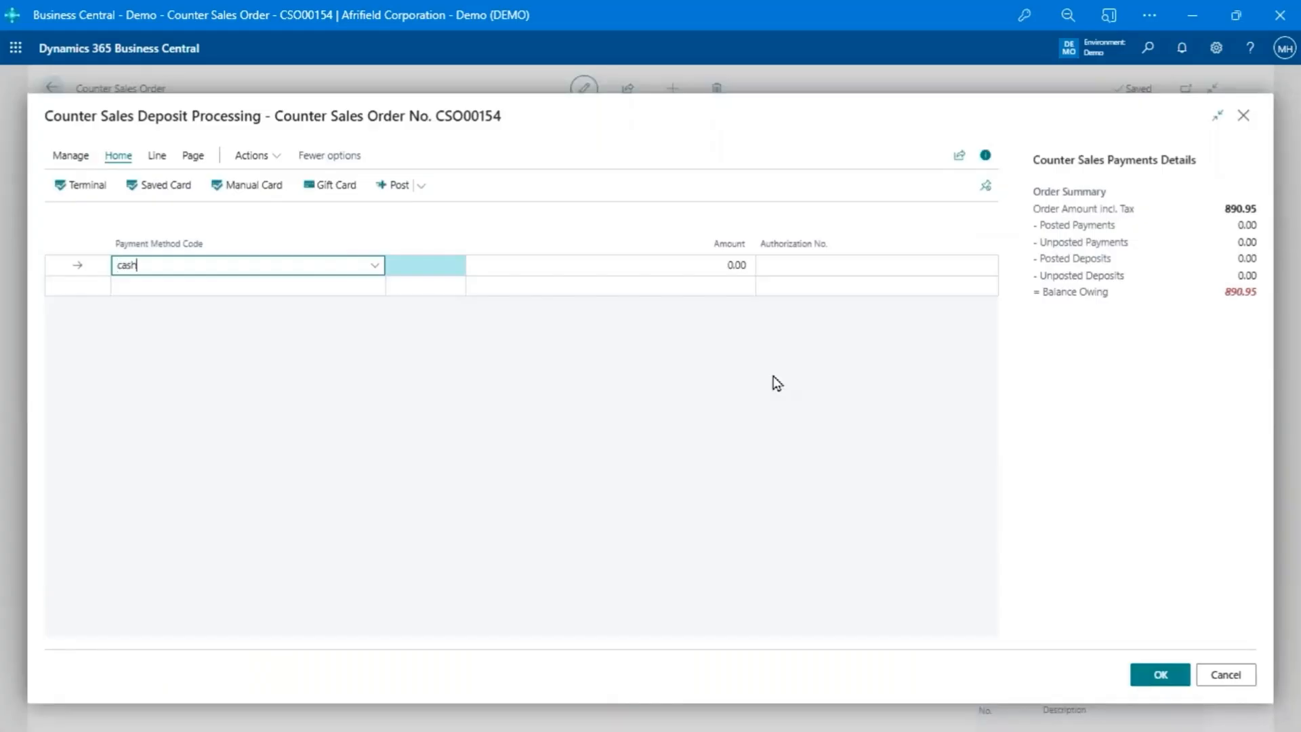
key("Tab")
key("shift+Tab")
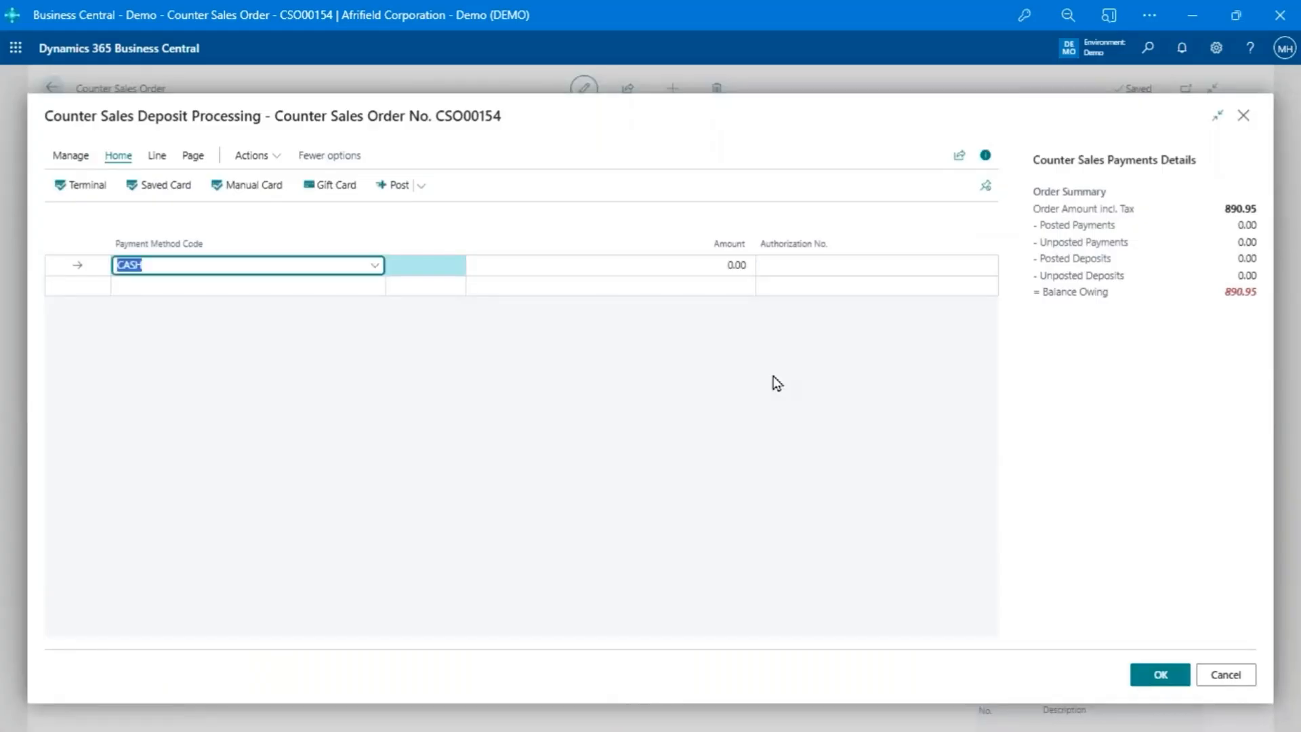
key("alt+Down")
scroll(217, 379, "down", 1)
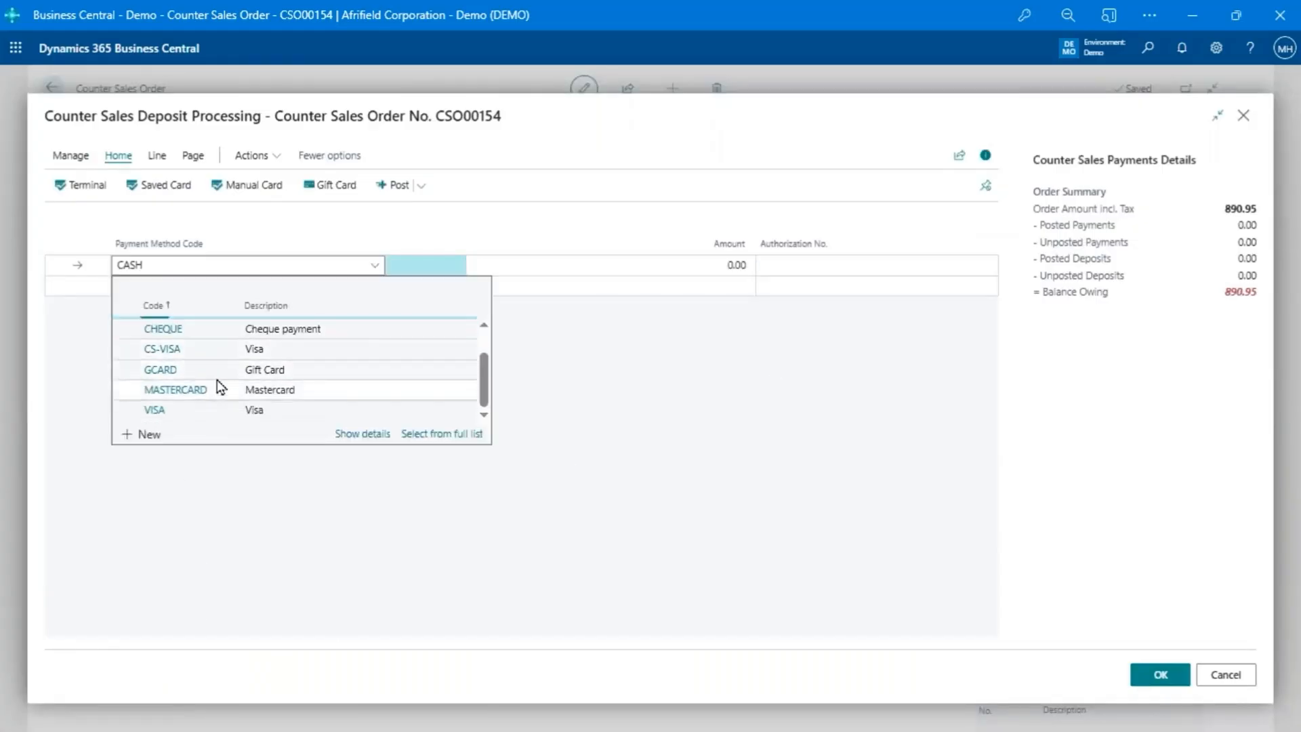
scroll(217, 380, "up", 1)
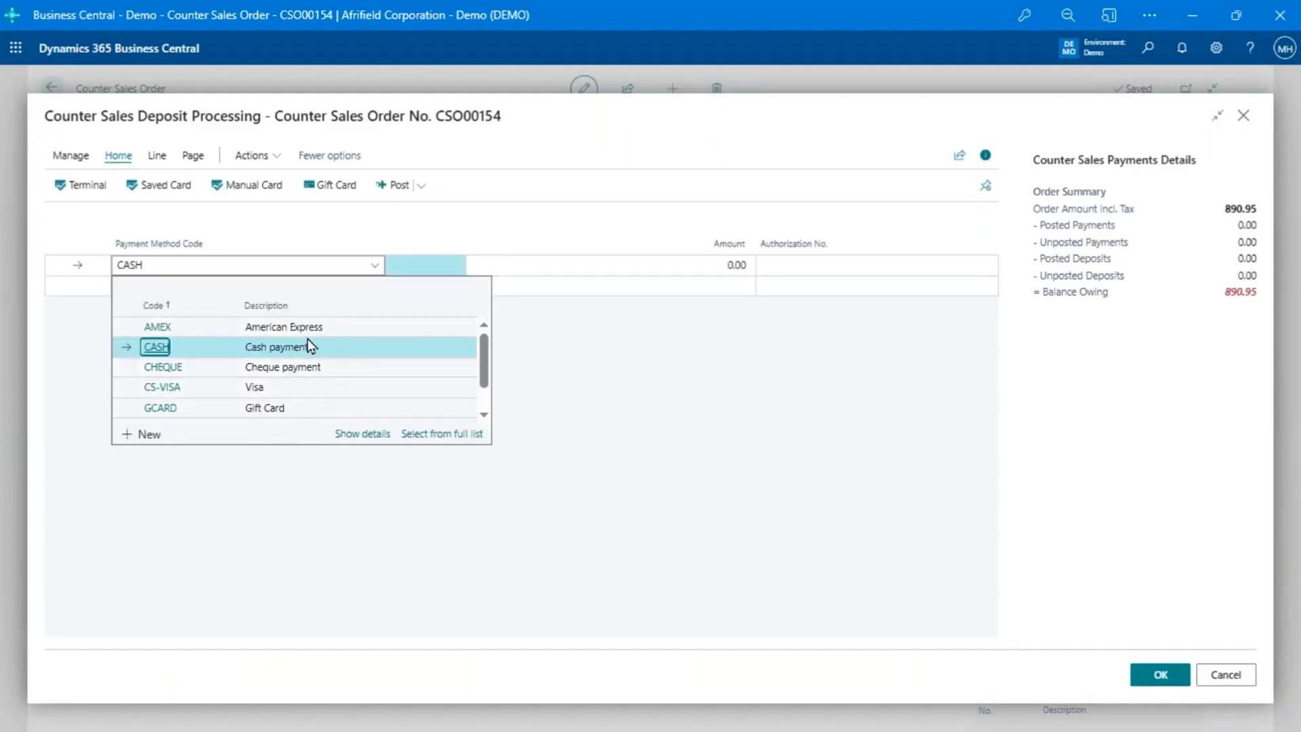
scroll(264, 362, "down", 2)
scroll(265, 362, "up", 2)
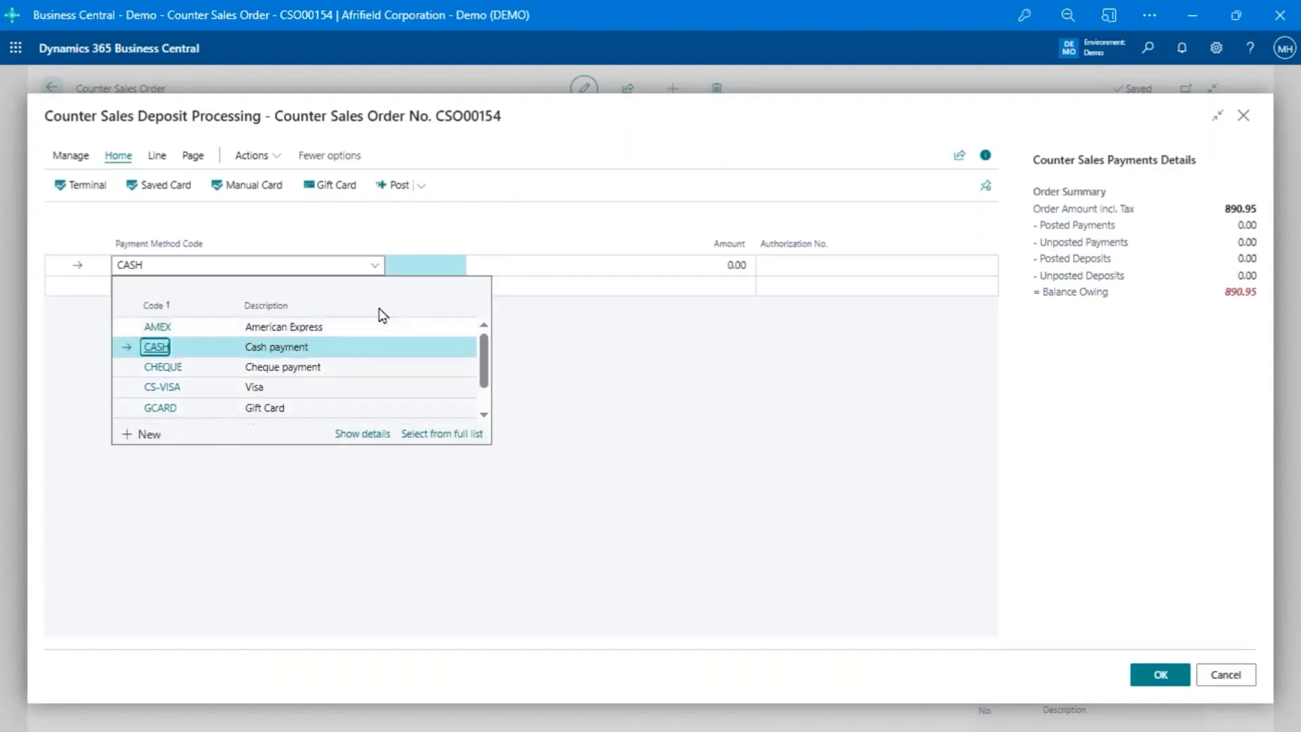
- Set the cash deposit amount to 20.00, post the deposit and close deposit processing
left_click(571, 270)
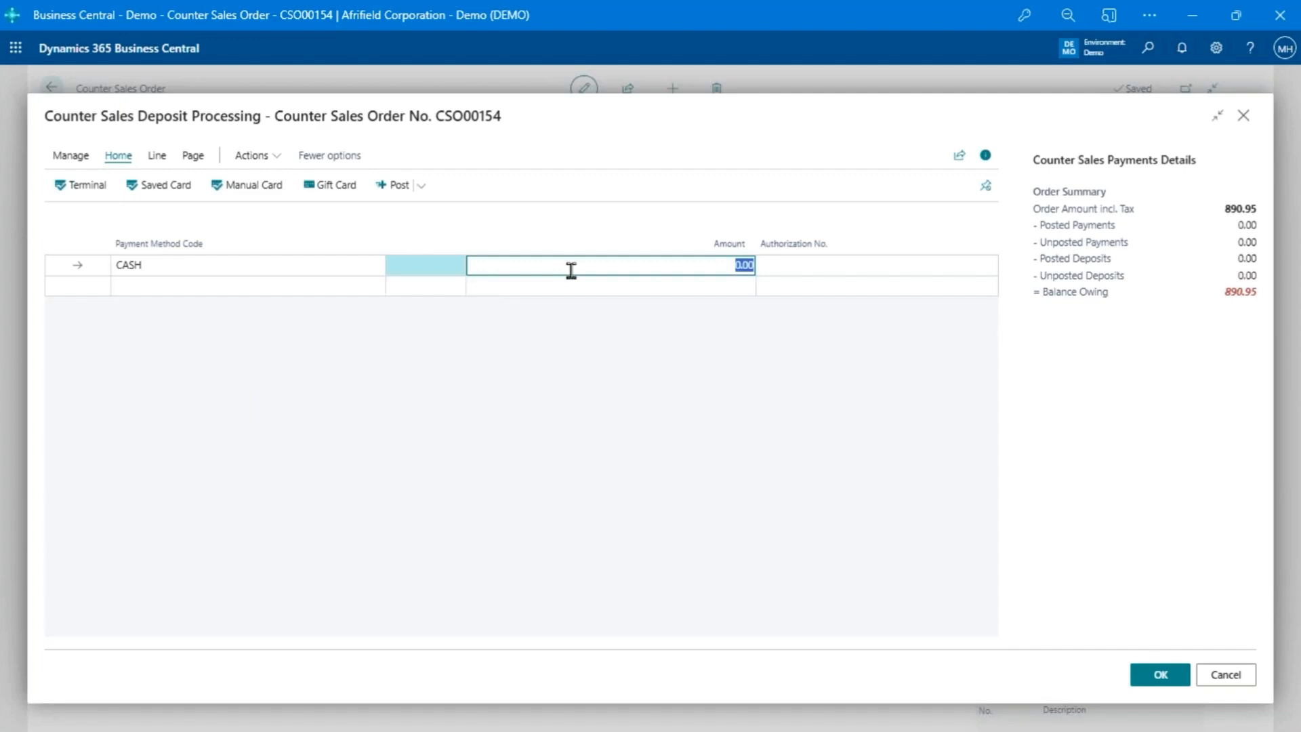
type("20")
key("Tab")
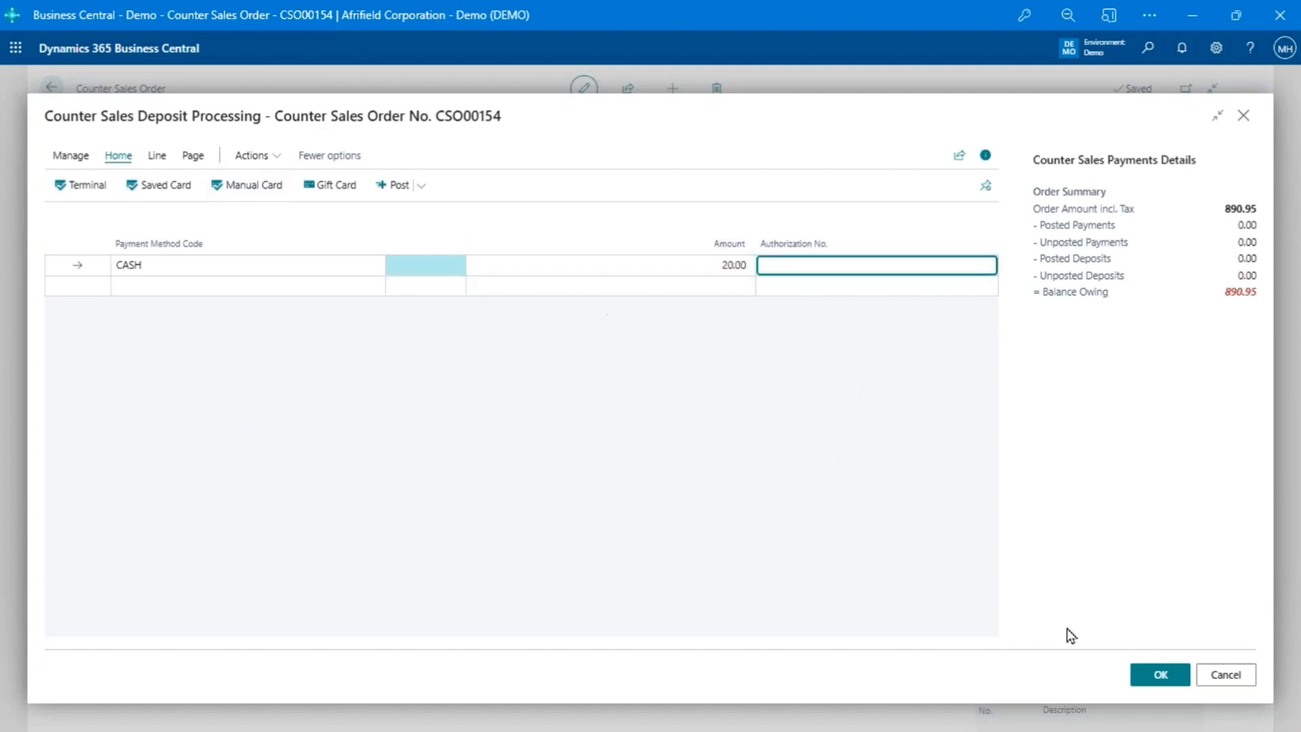
left_click(1160, 675)
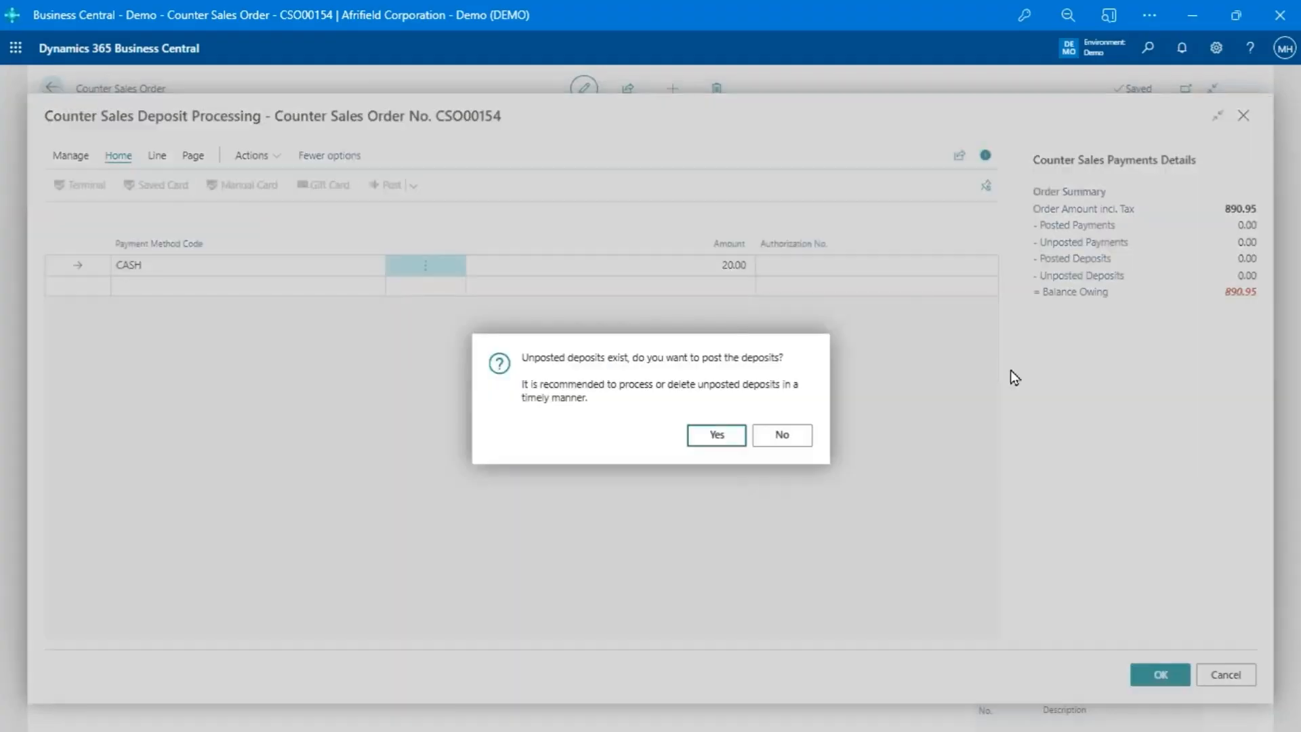
left_click(711, 439)
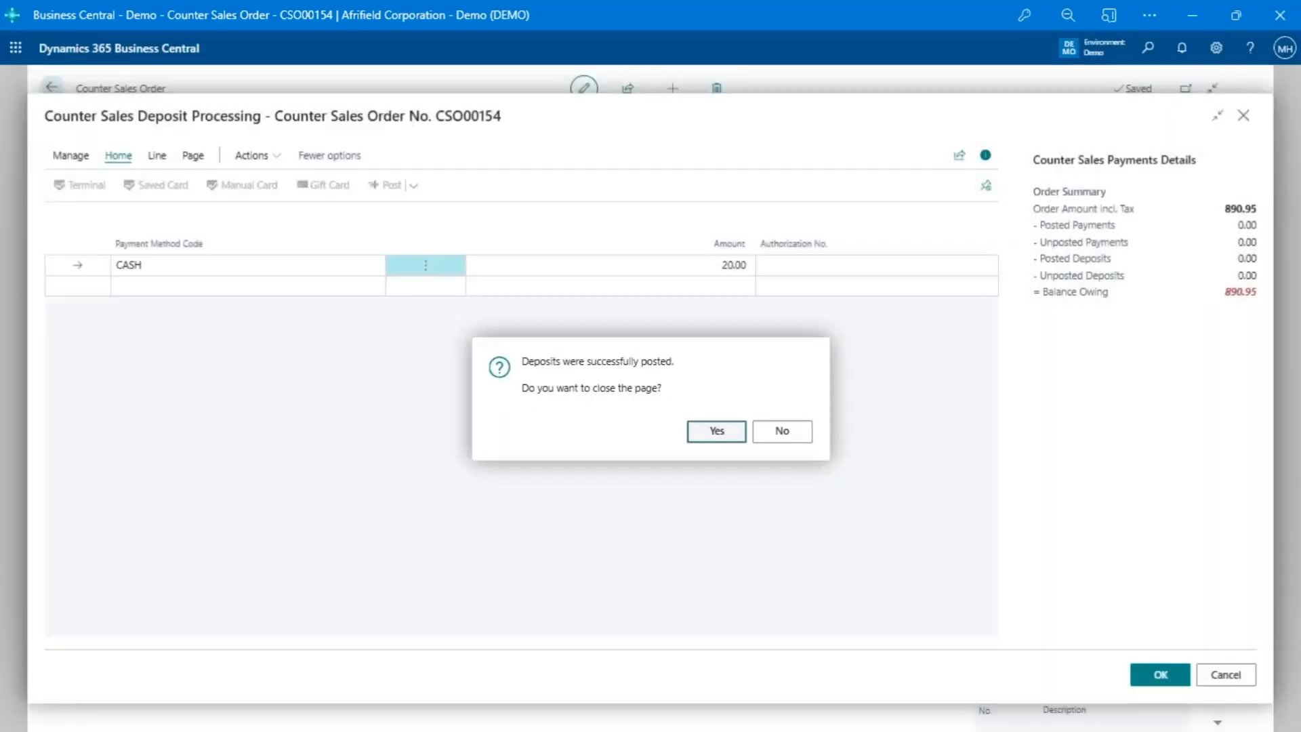
left_click(716, 431)
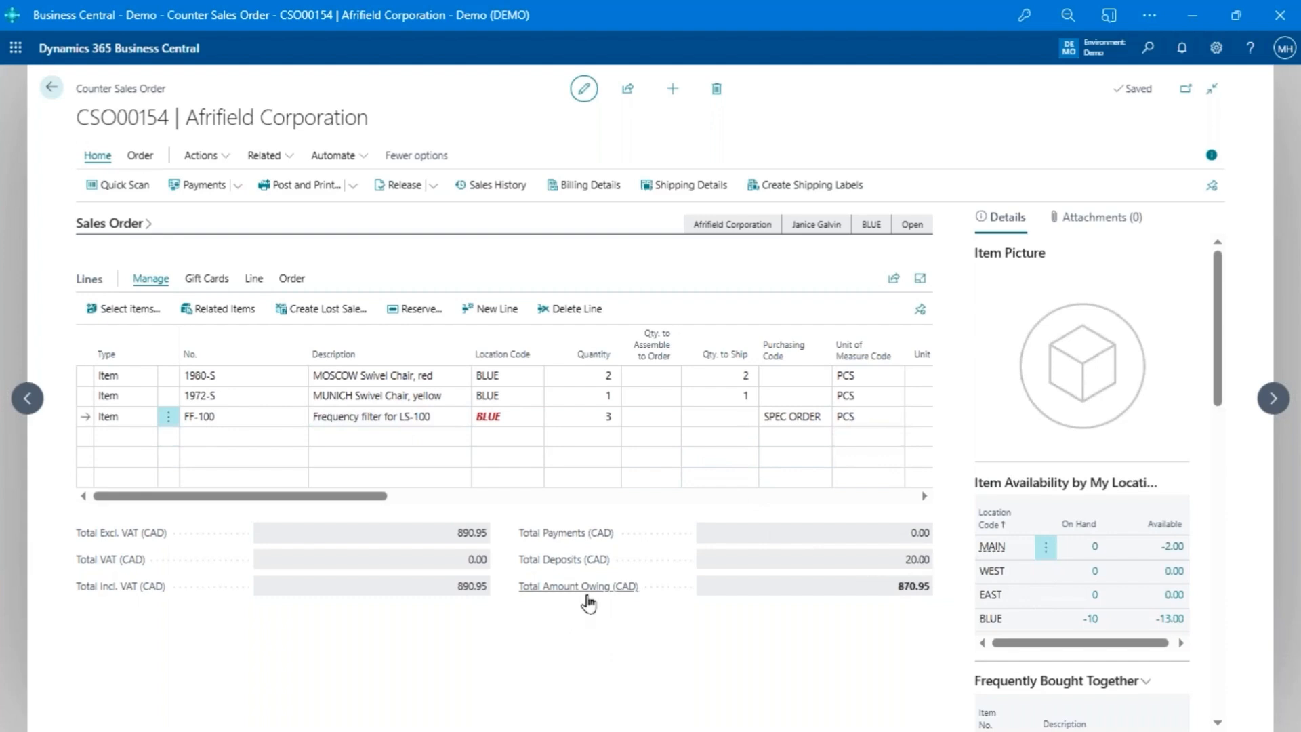
- Start posting and printing the order to bring up payment processing, and dismiss the unapplied deposits notice
mouse_move(587, 601)
left_click(337, 189)
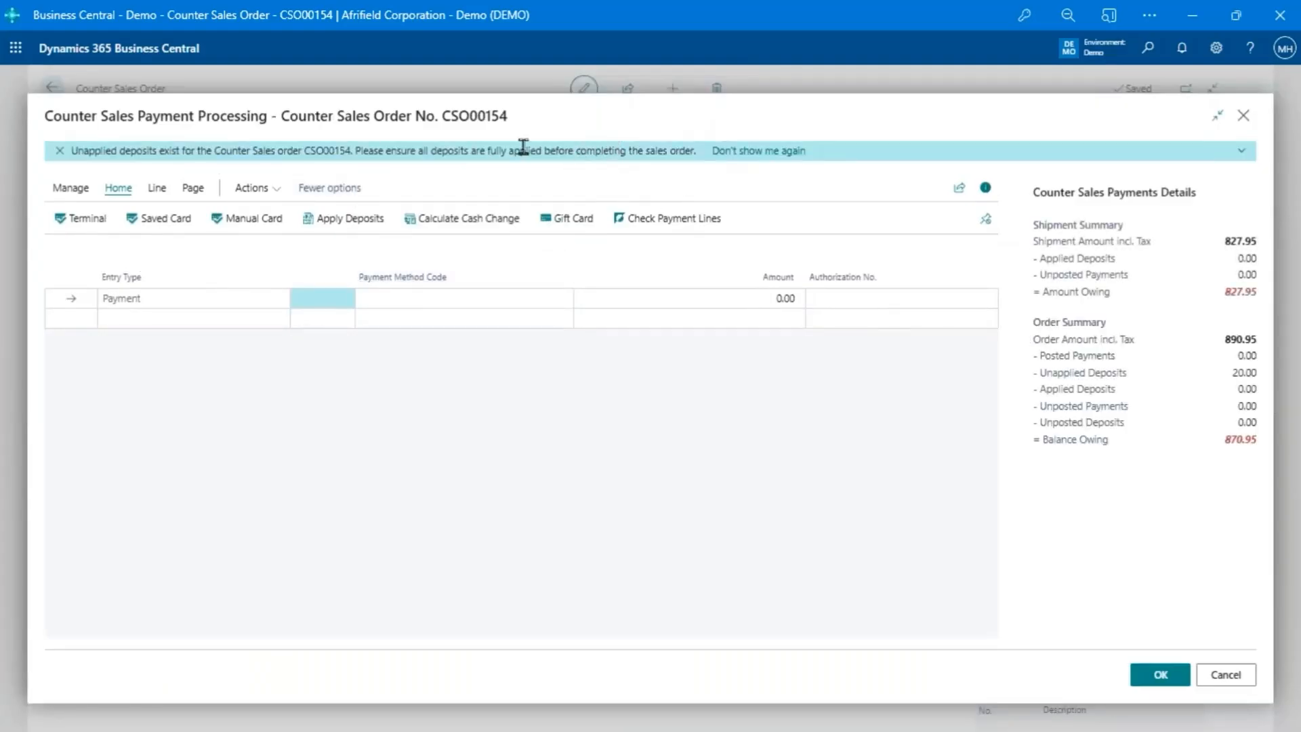
left_click(60, 152)
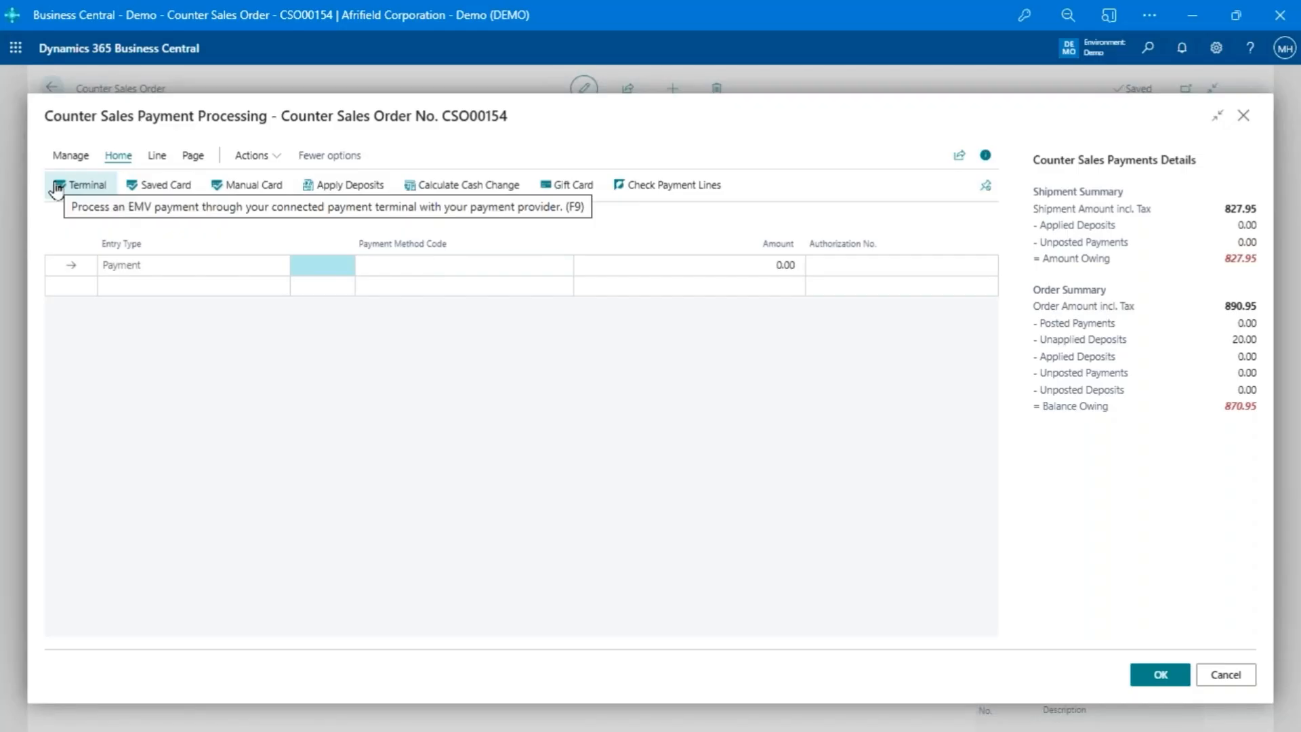
- Look at the saved card and manual card payment entry forms, leaving each without entering a payment
left_click(189, 191)
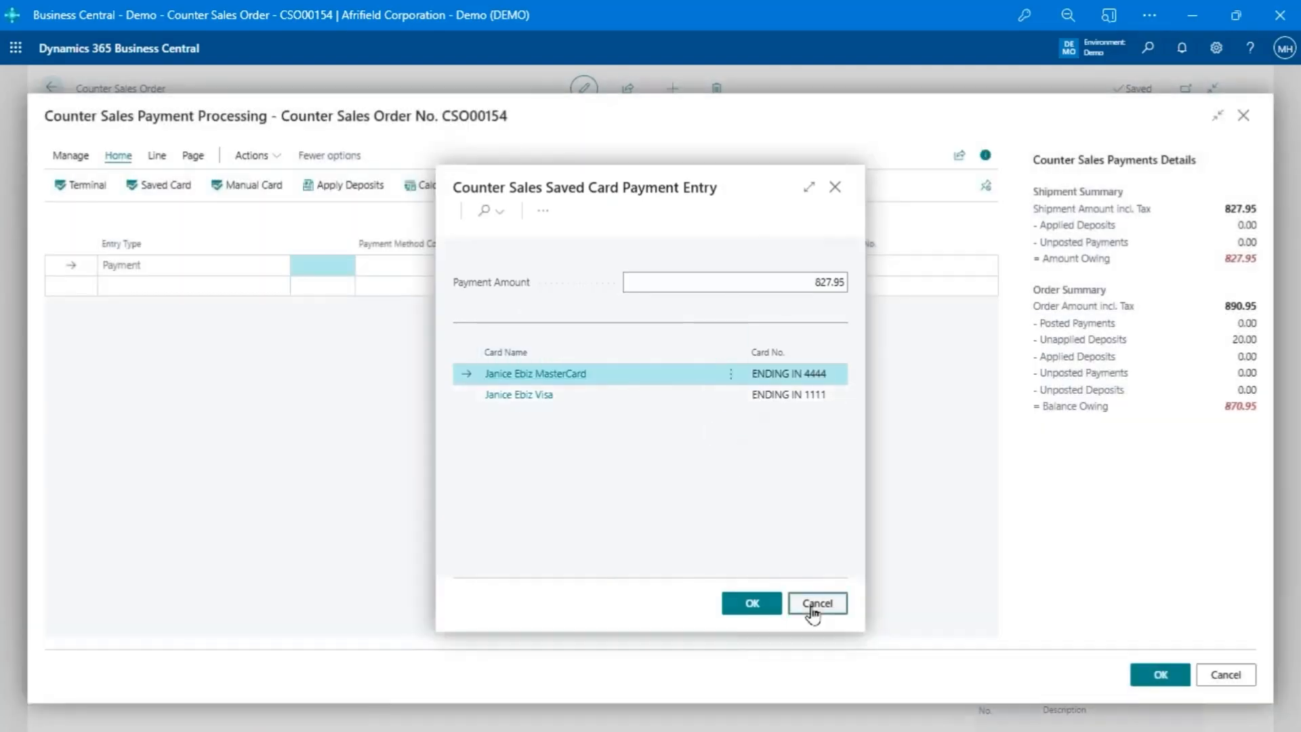
left_click(813, 605)
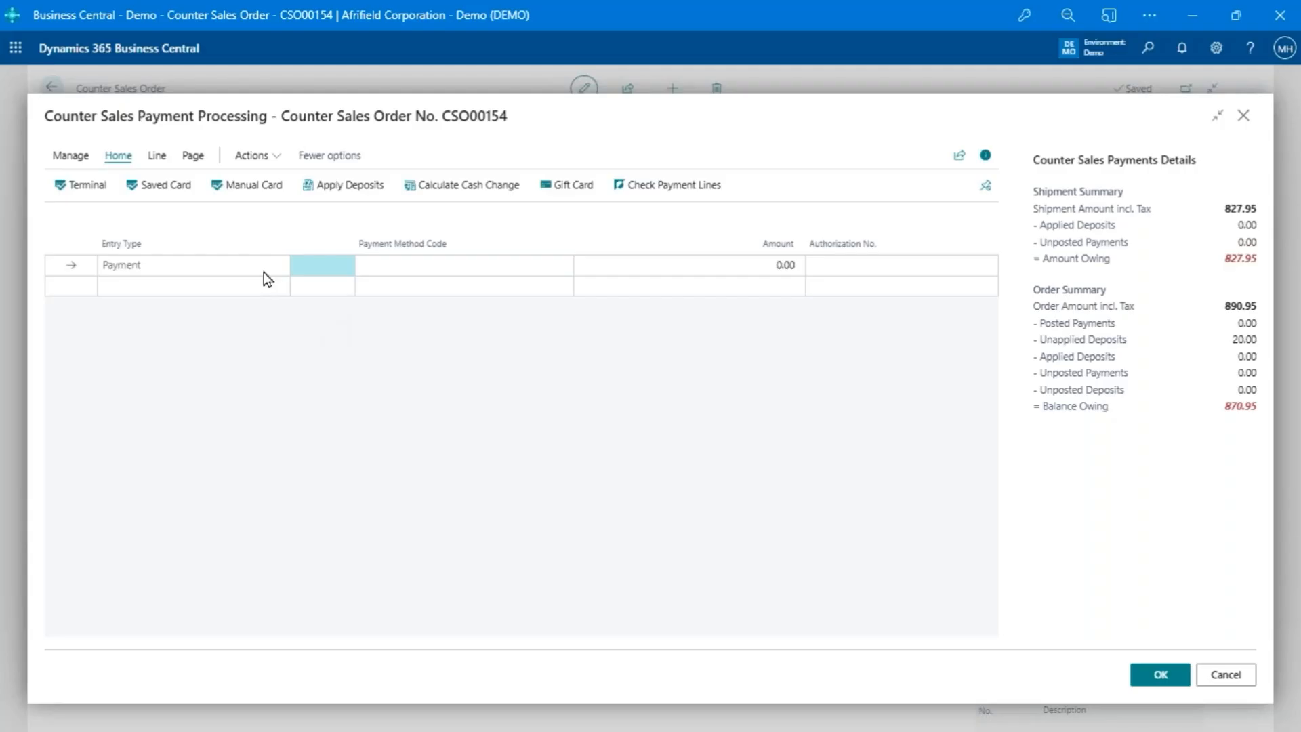
left_click(279, 197)
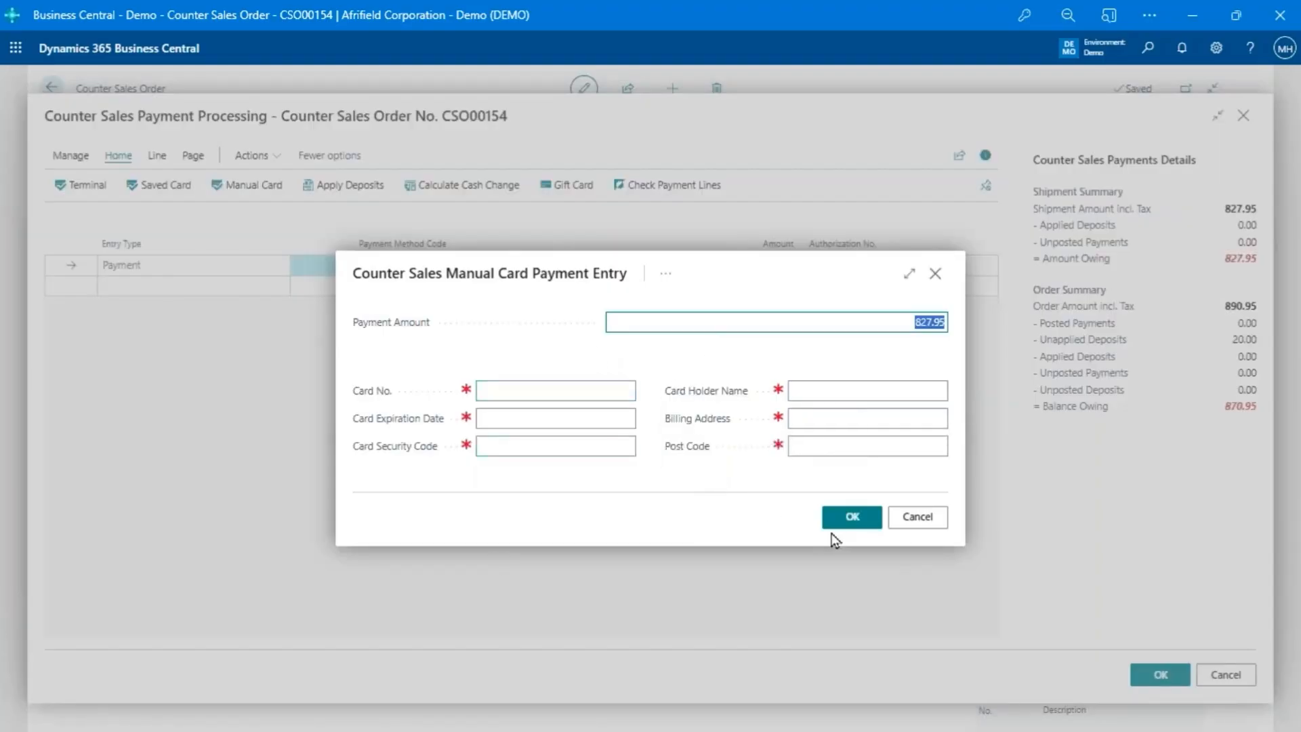
left_click(919, 517)
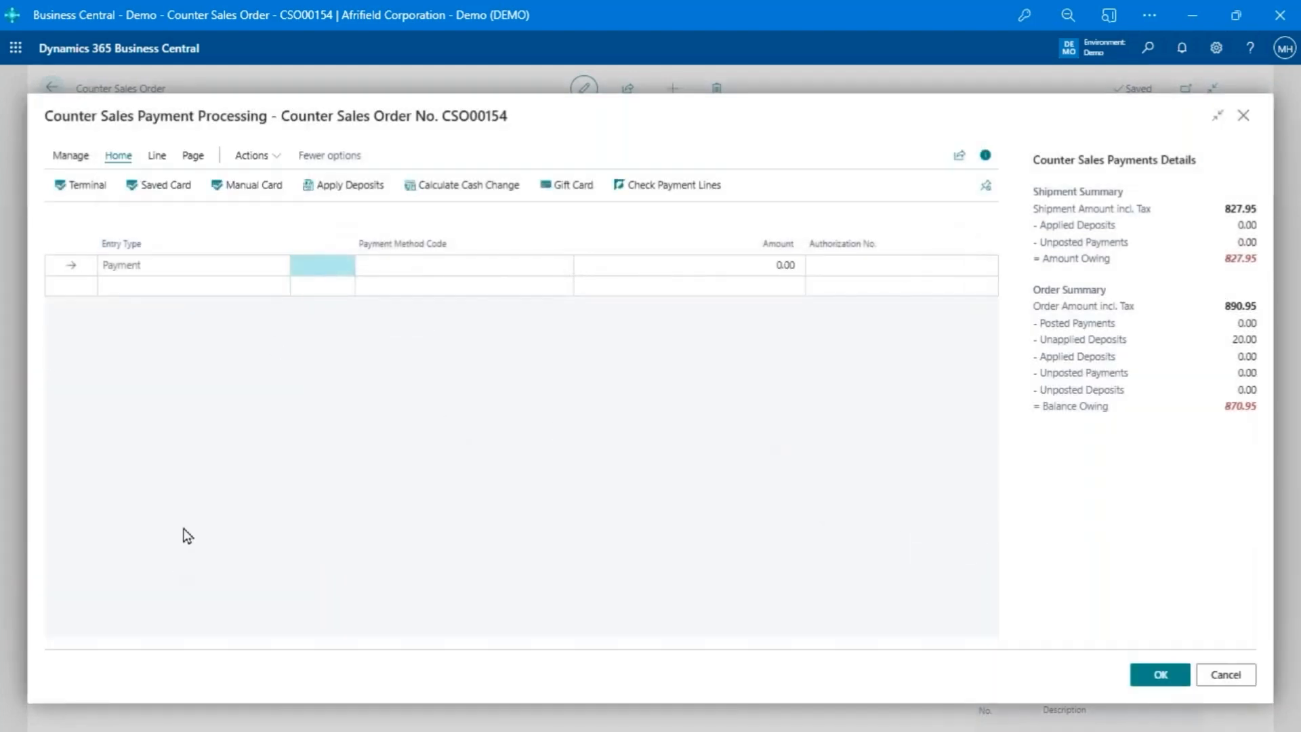
- Take a terminal card payment of 800.00 towards the order
left_click(74, 185)
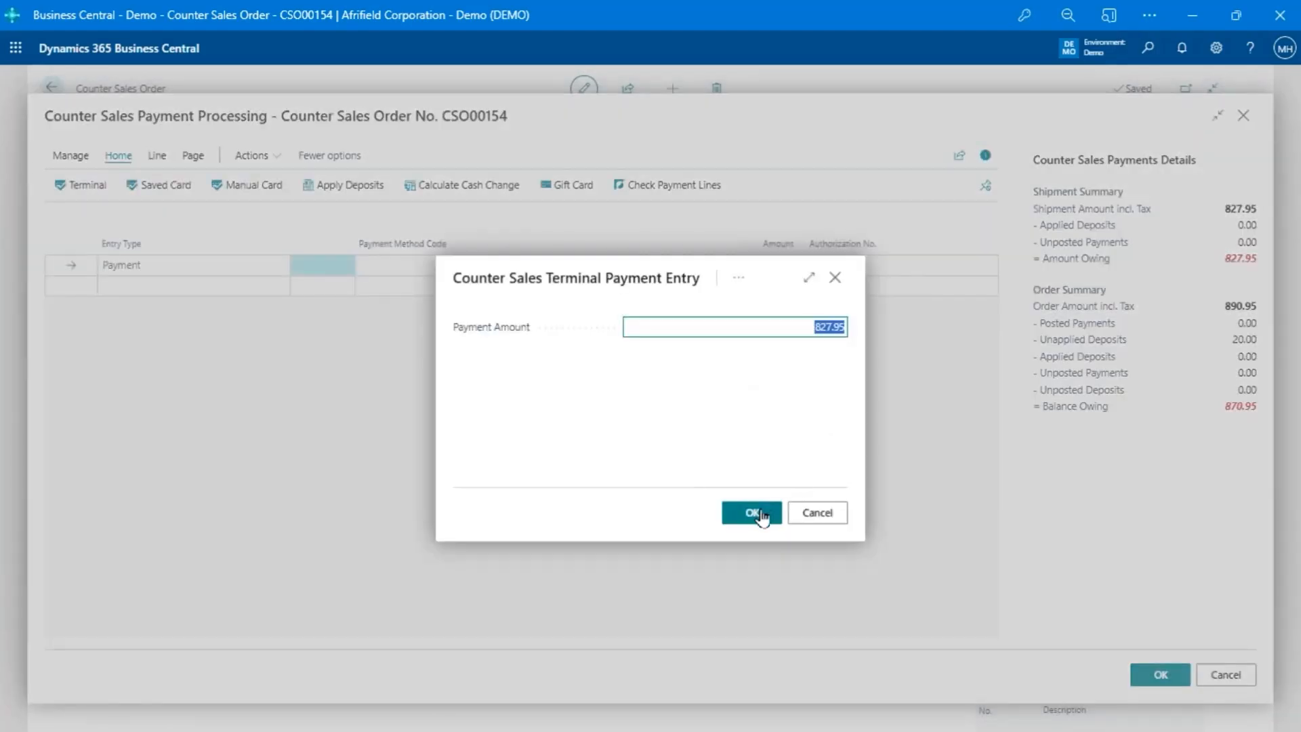
type("00")
left_click(748, 513)
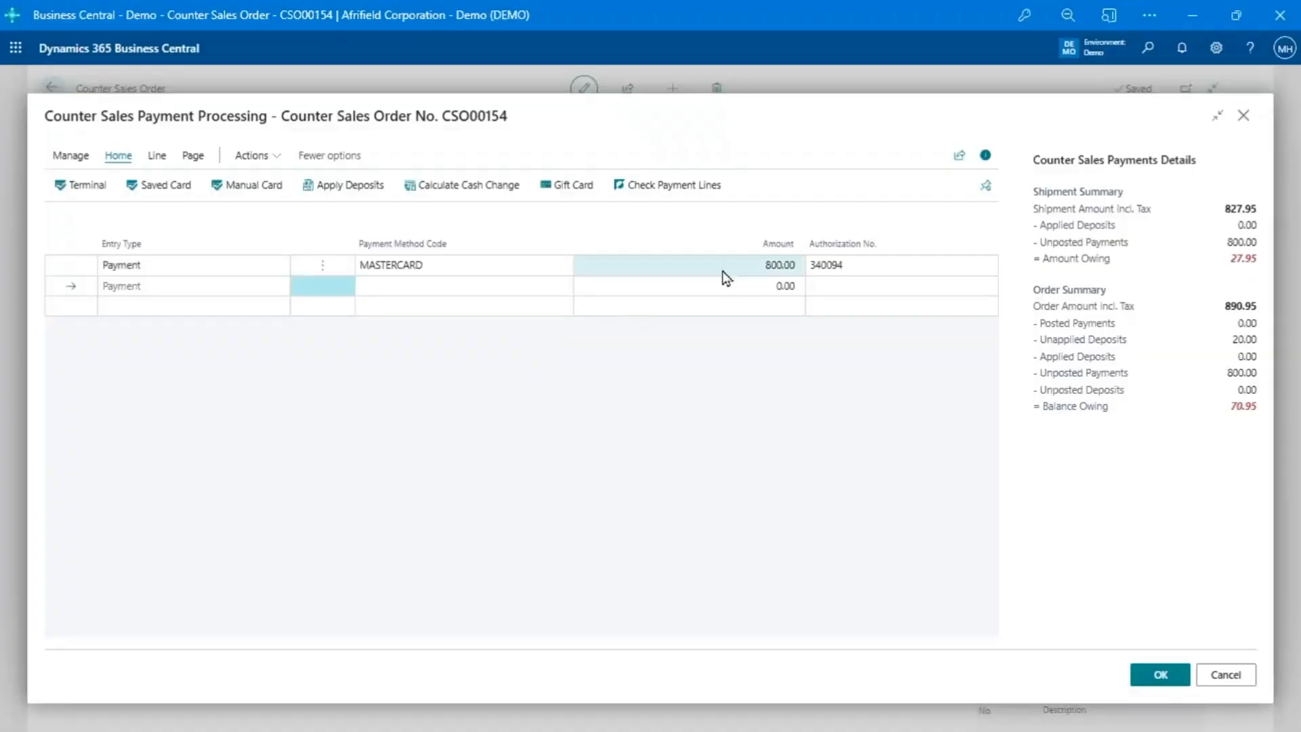
left_click(722, 271)
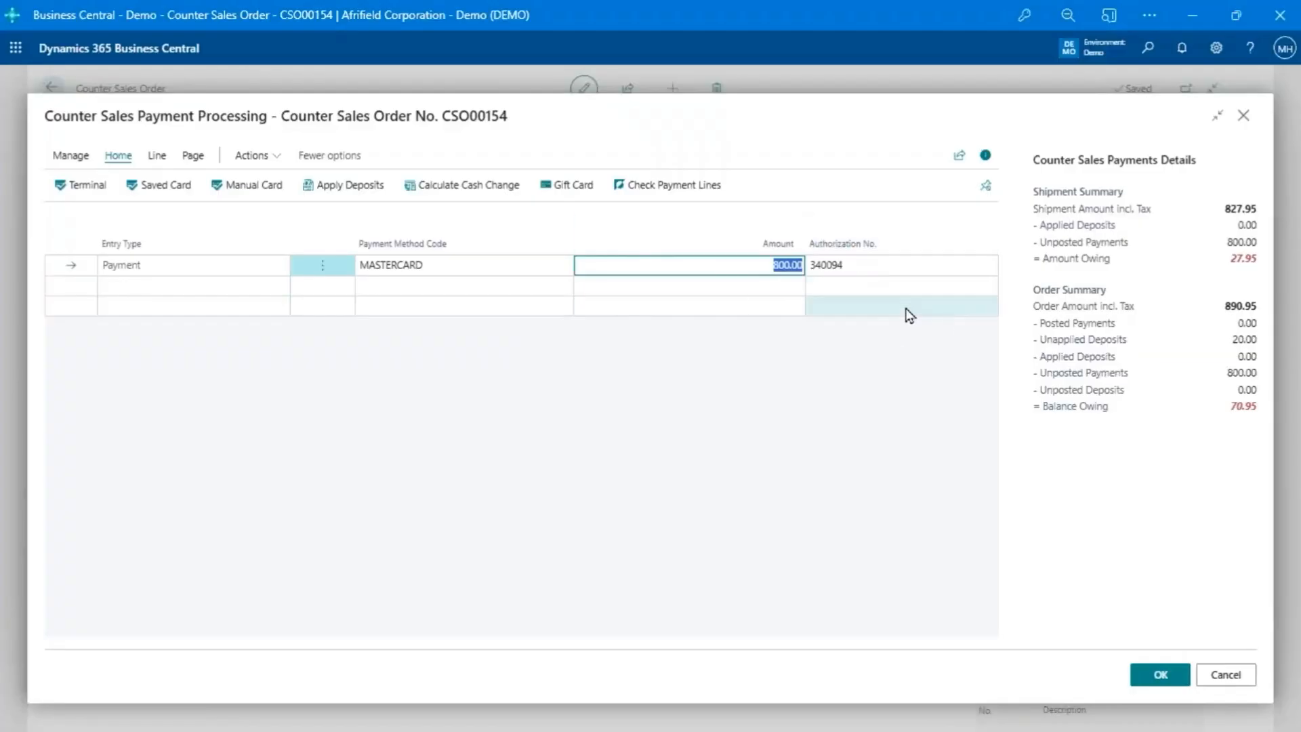
- Add a CASH payment line of 27.95 for the rest of the shipment and complete the order's payment processing
left_click(456, 286)
type("cash")
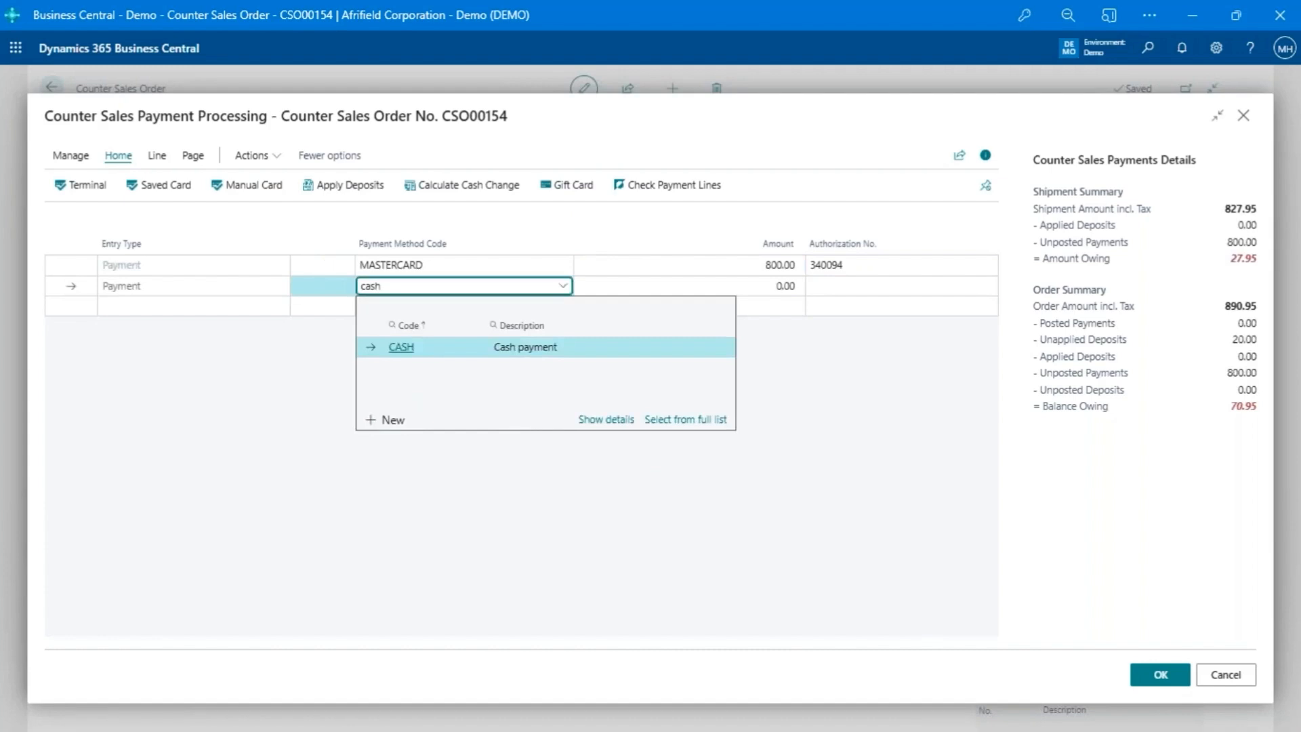
key("Tab")
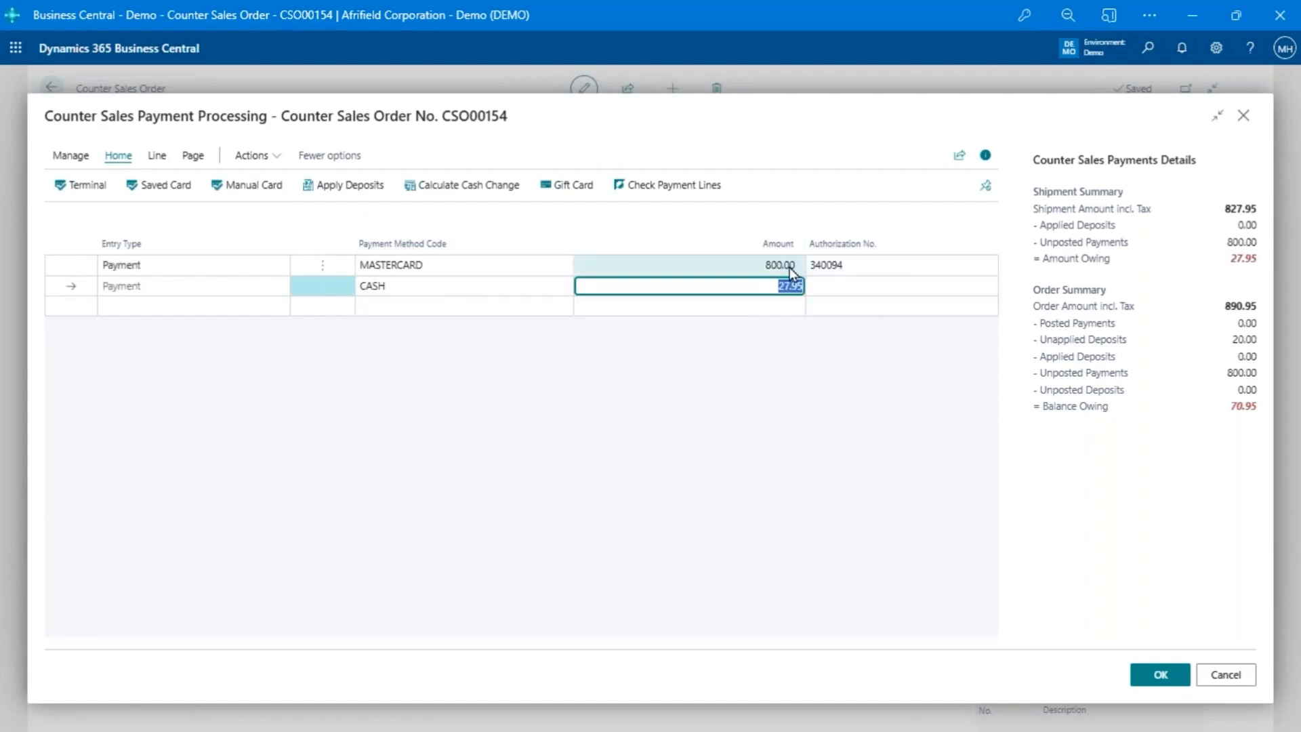
left_click(1146, 677)
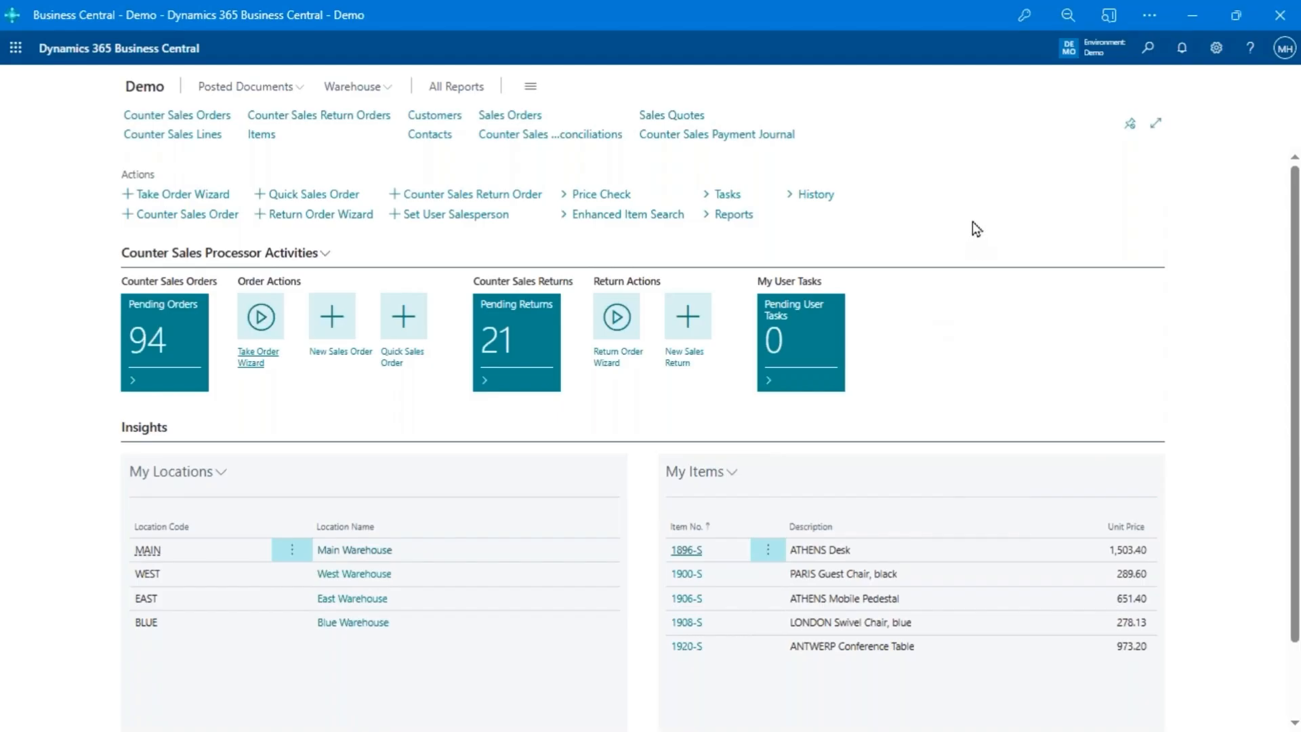
- Create a quick sales order for the cash customer with one 1980-S MOSCOW Swivel Chair, red
mouse_move(384, 504)
left_click(407, 319)
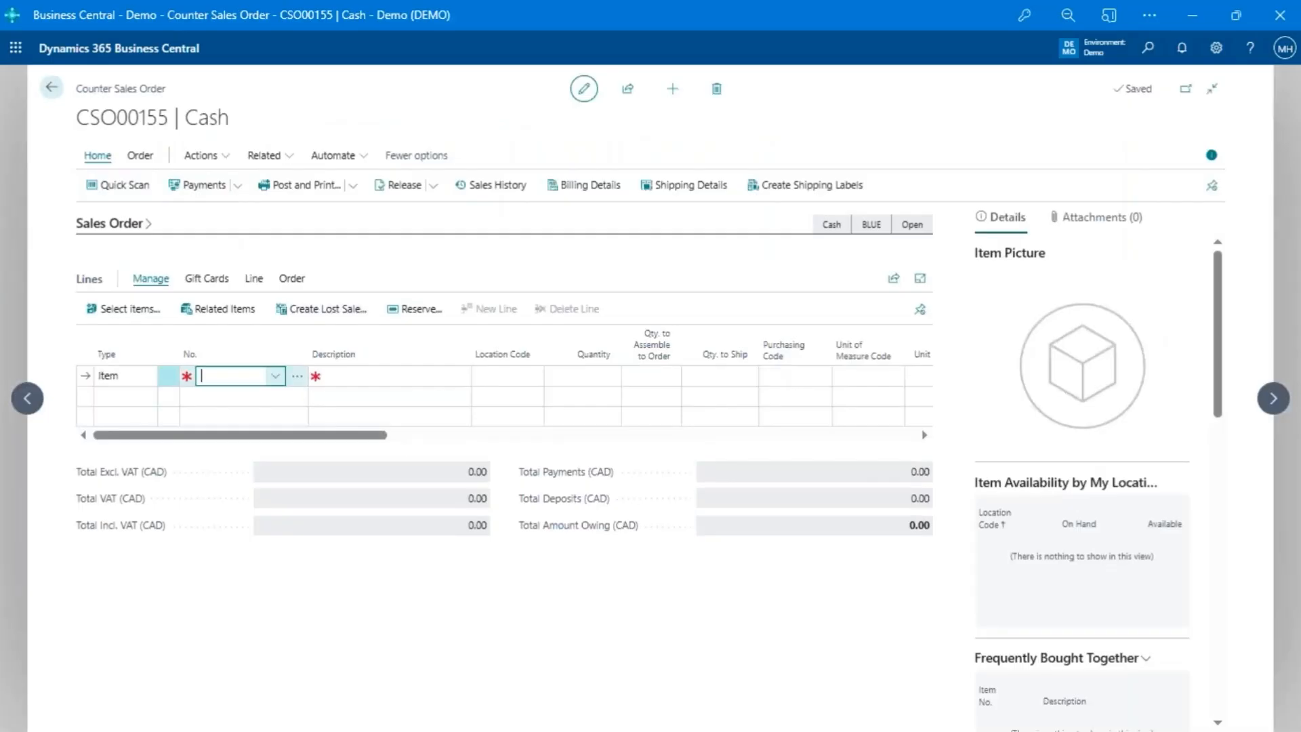
type("l")
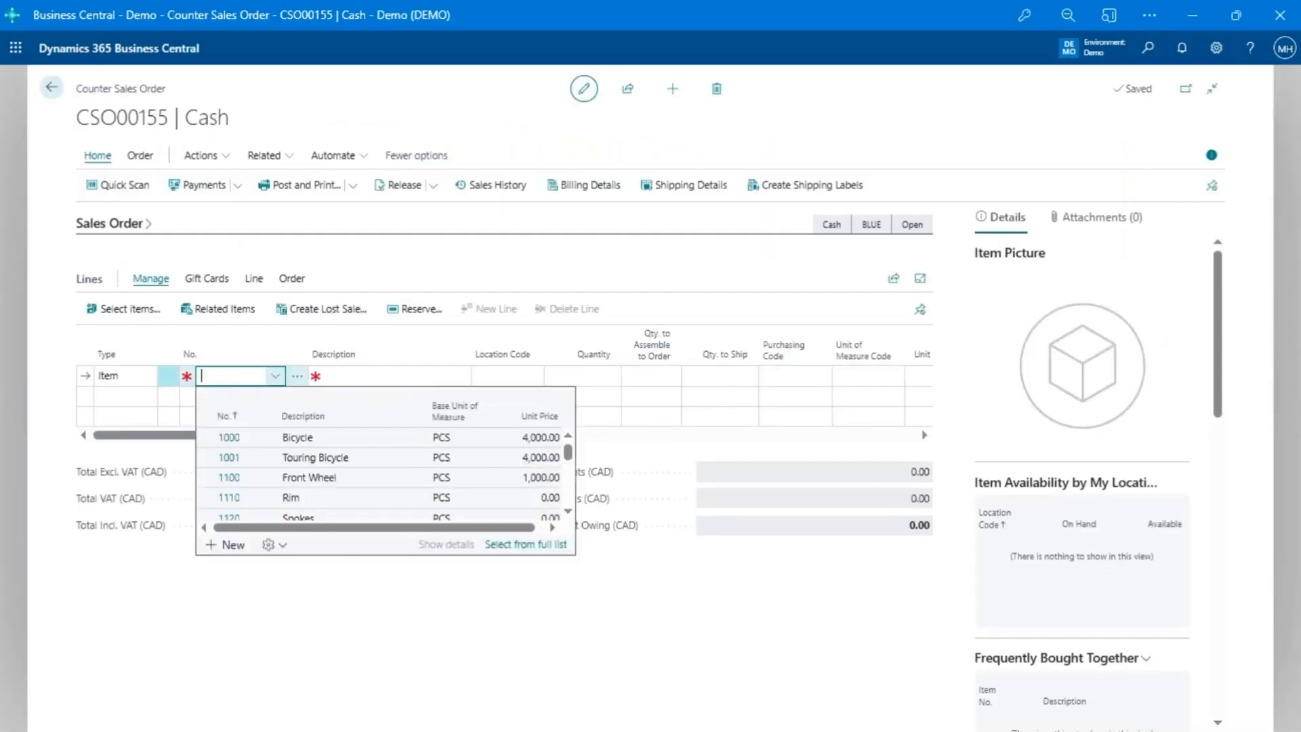
type("1980-S")
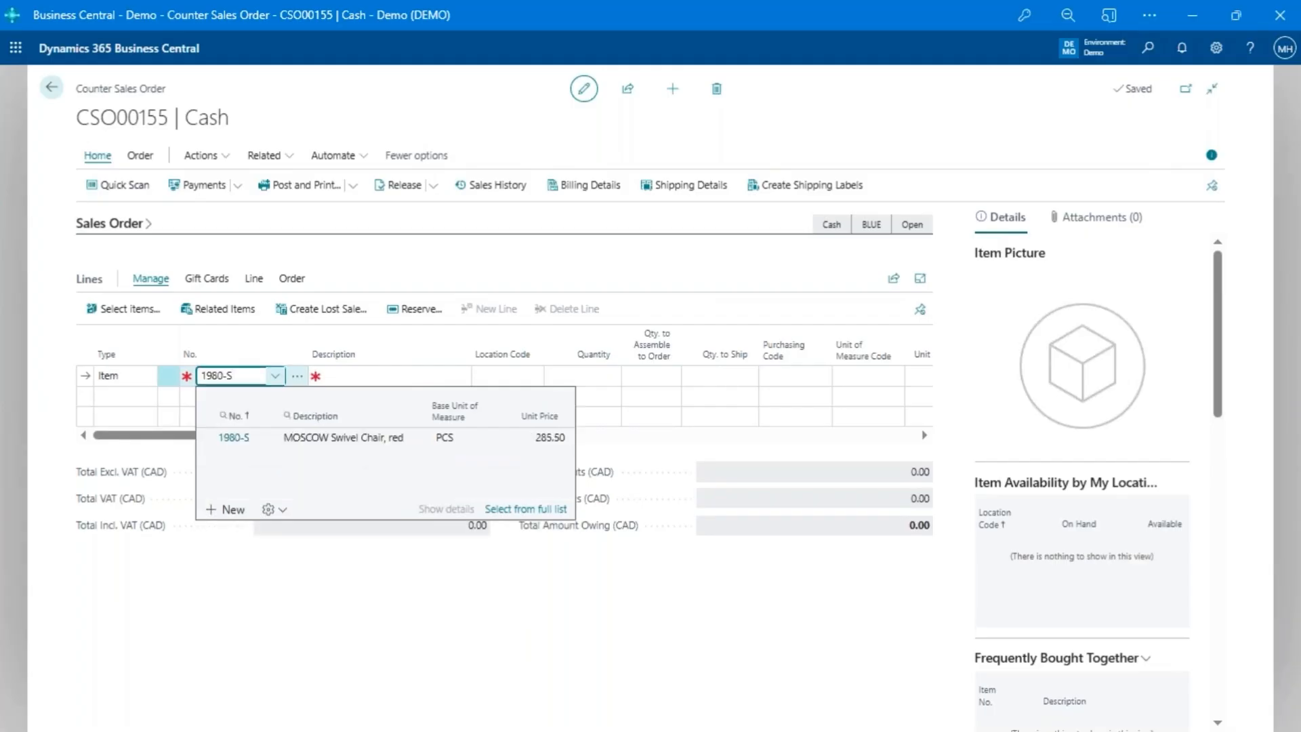
key("Return")
type("1")
key("Return")
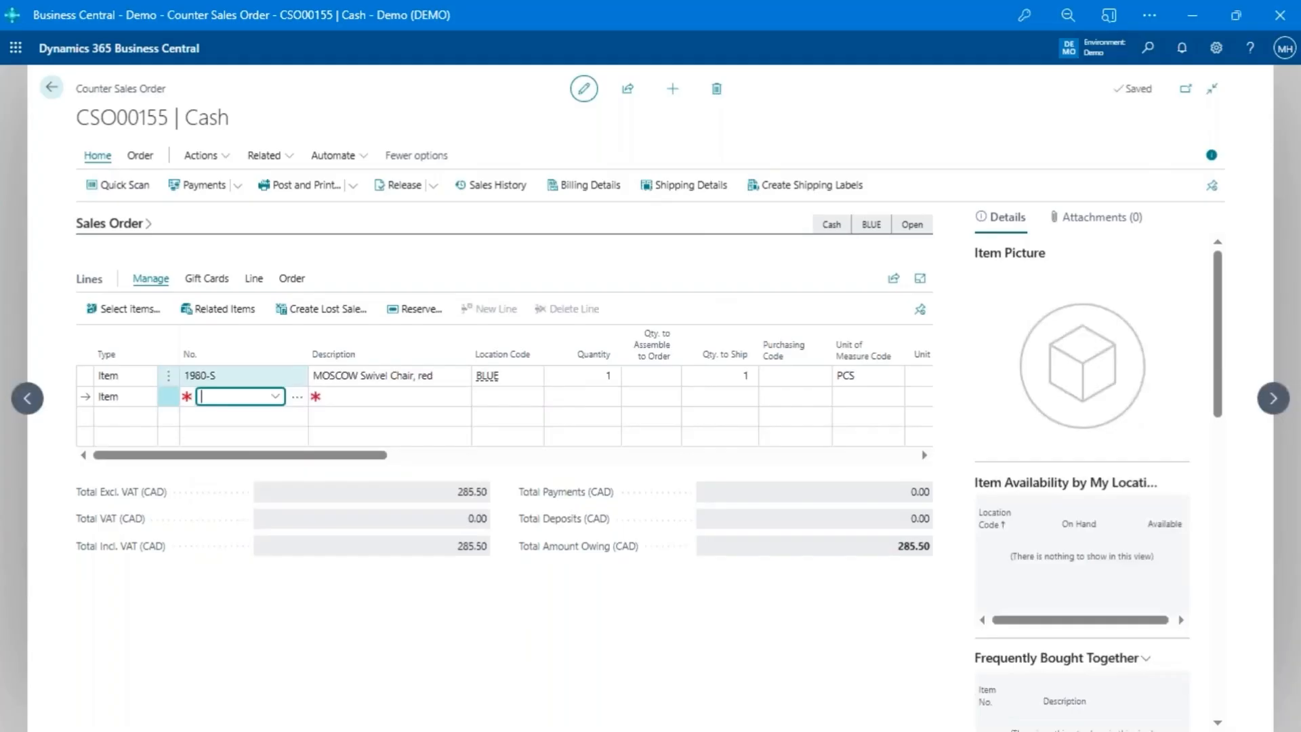
- Pay the quick sales order's full 285.50 through the card terminal and complete its payment processing
left_click(204, 185)
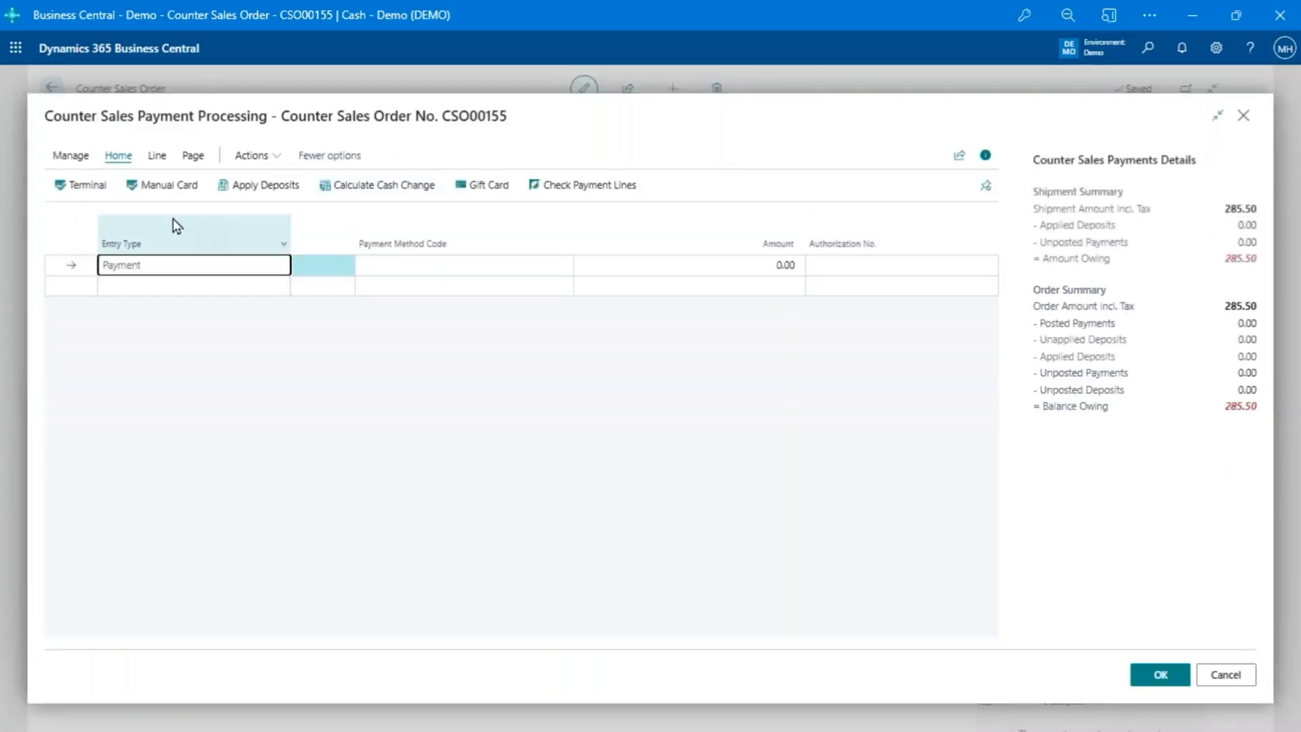
left_click(105, 188)
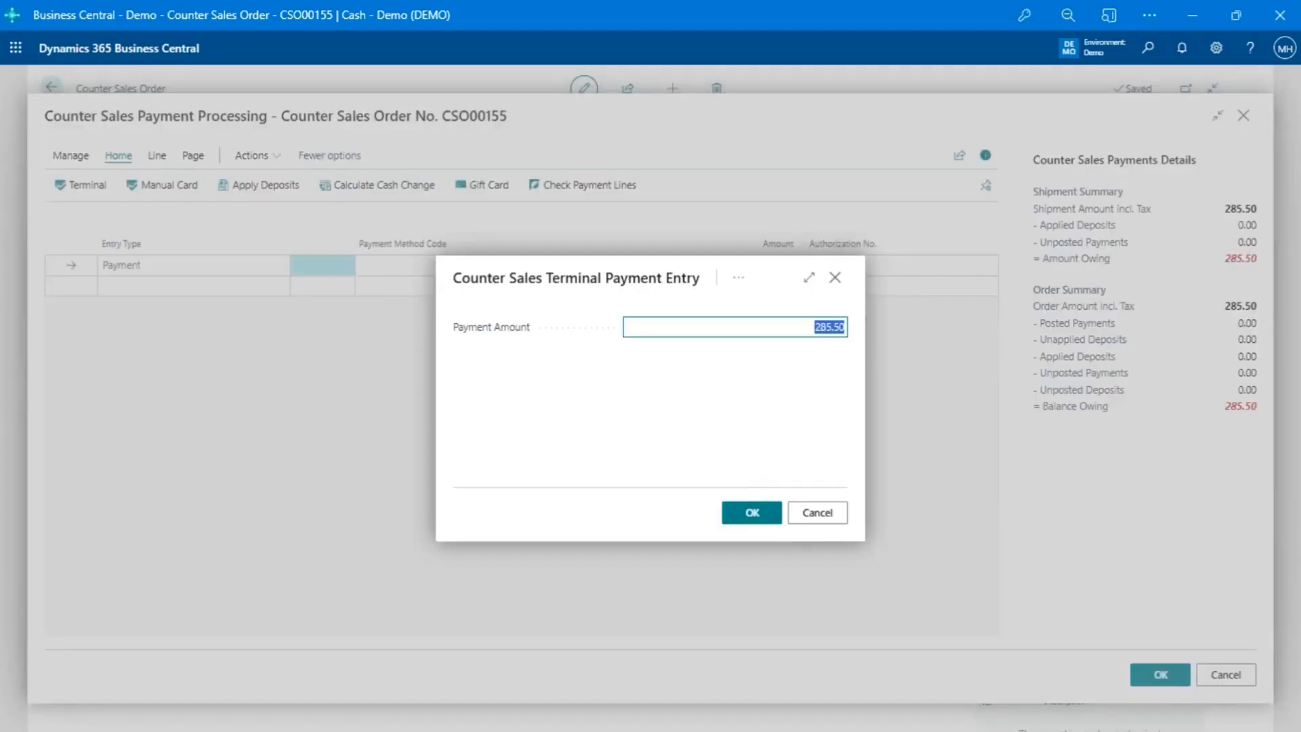
left_click(760, 520)
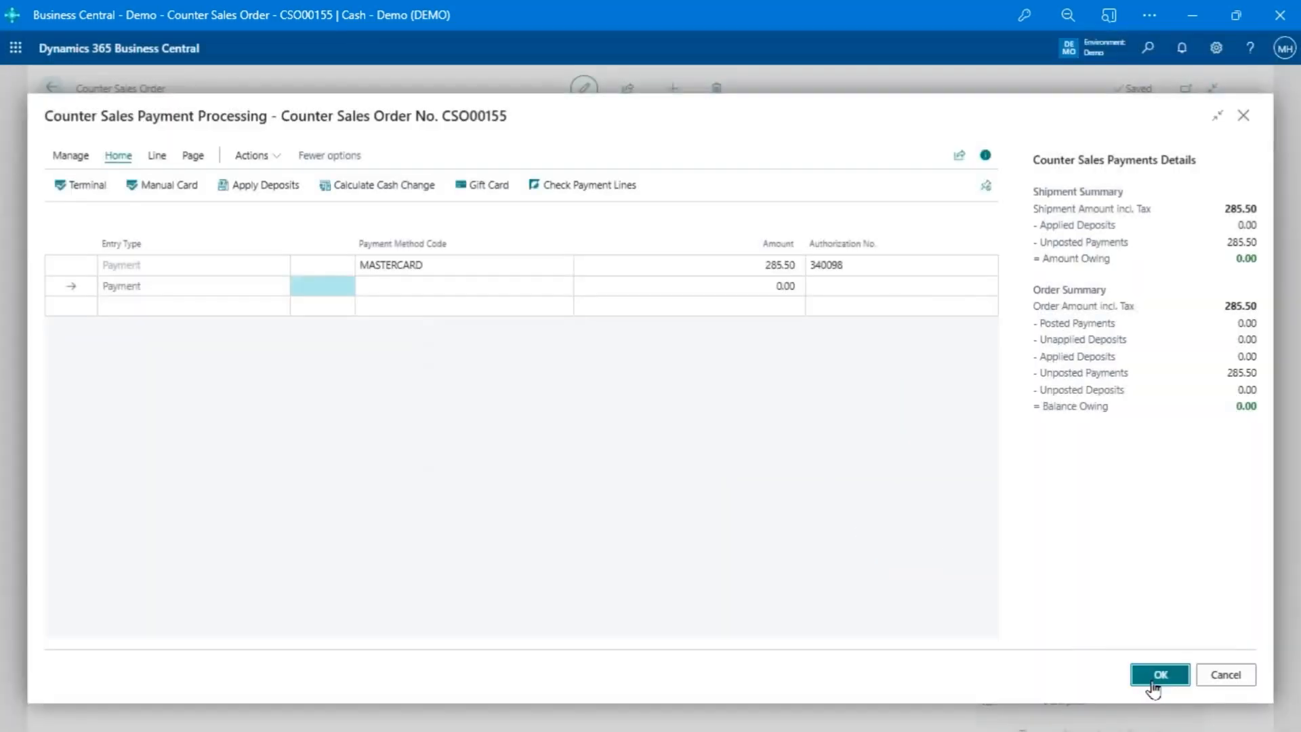
left_click(1153, 683)
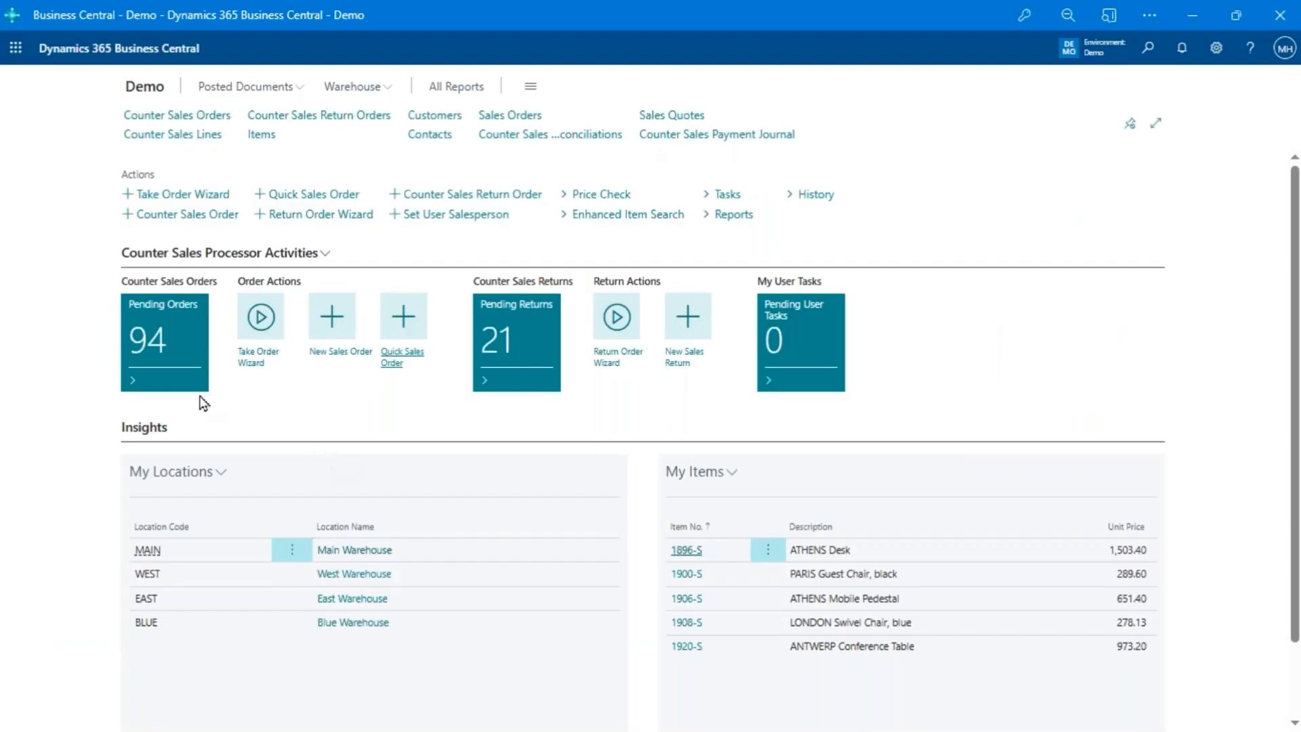
- Start a wizard order for Afrifield Corporation by finding its contact through the phone number
left_click(259, 316)
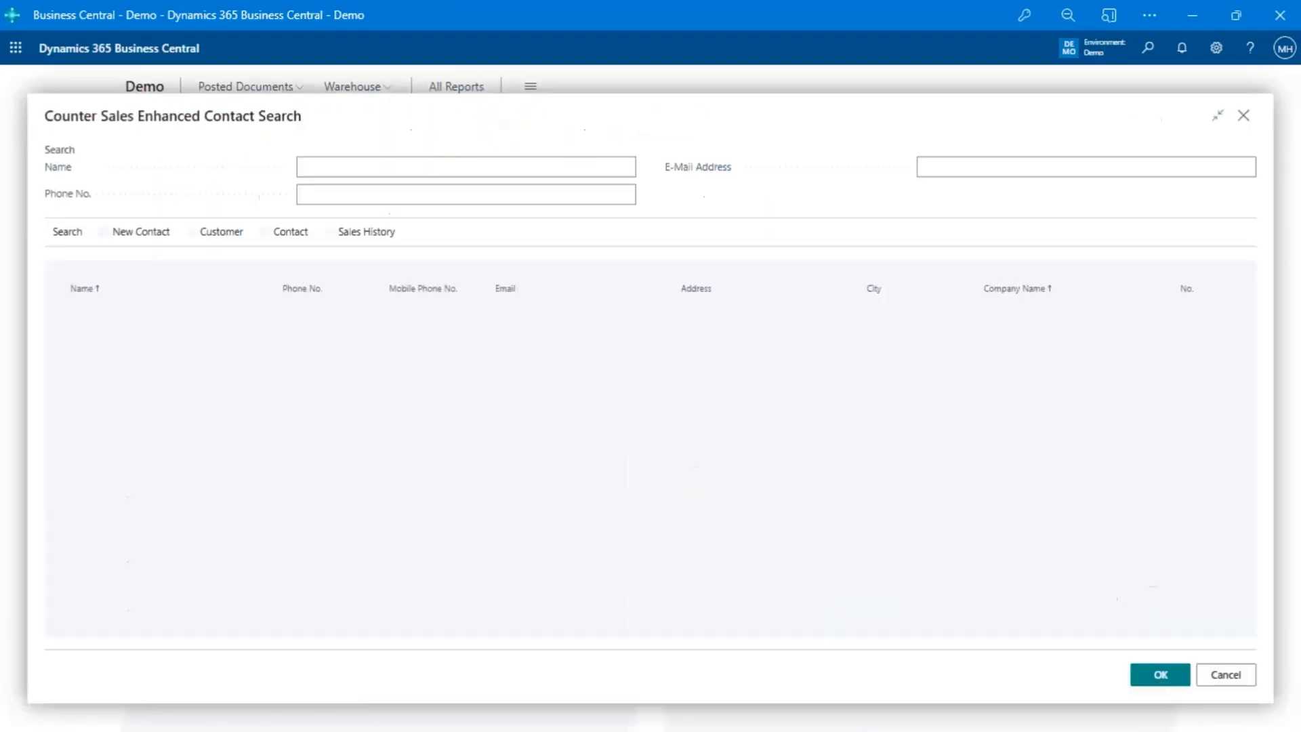
left_click(405, 192)
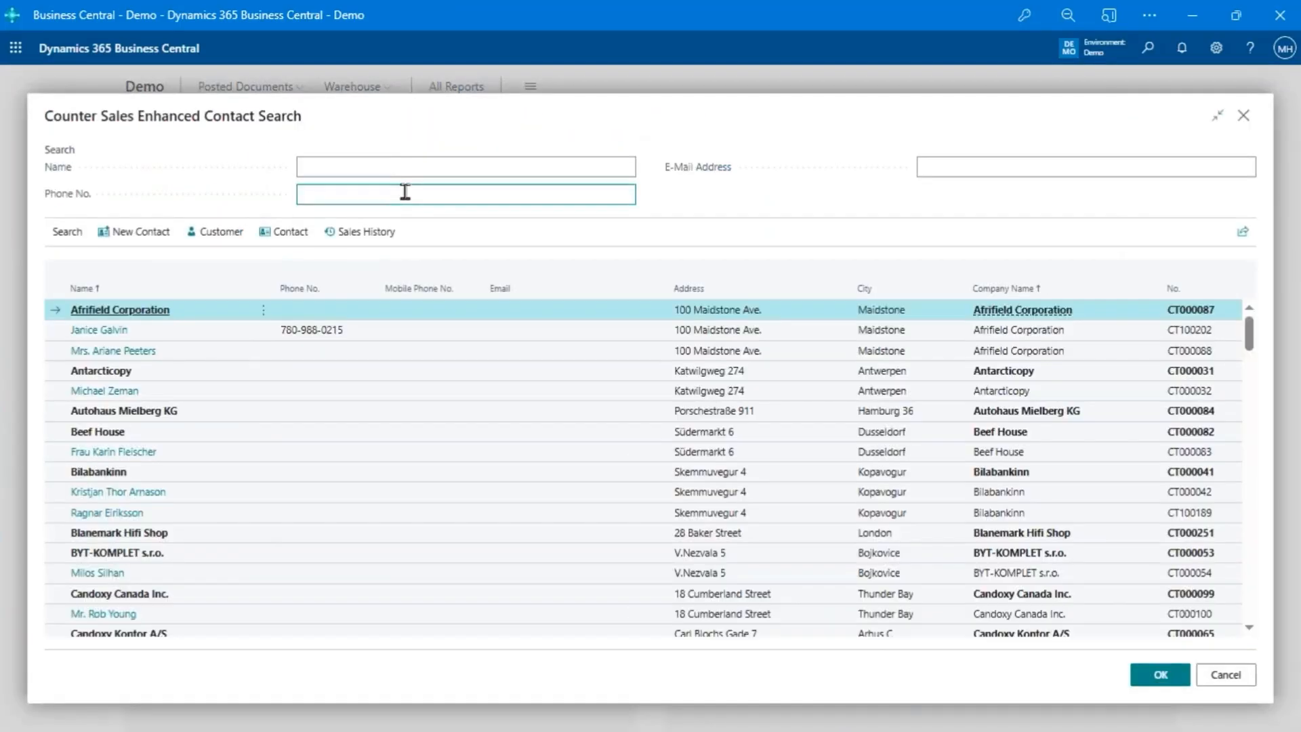
type("888")
key("BackSpace")
key("Tab")
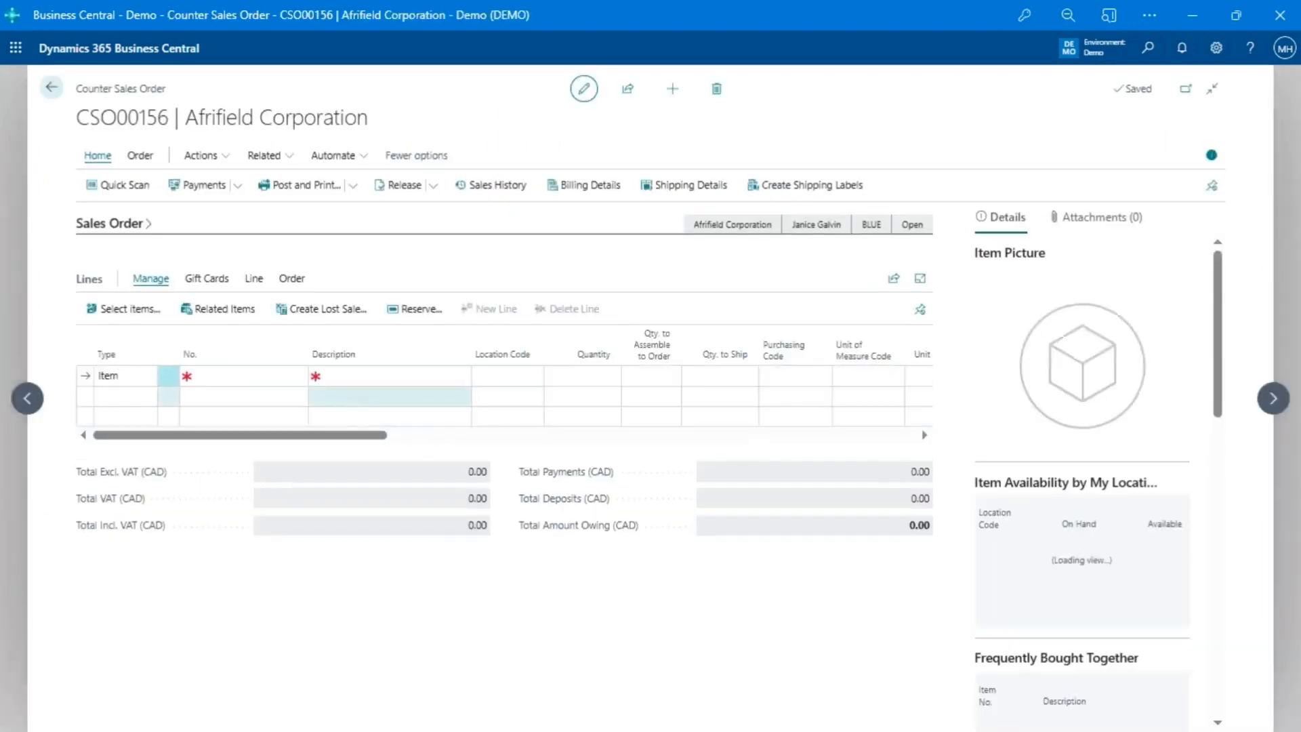
- Examine the enhanced item search for the order line, including the Bicycle's availability, replenishment and planning details, and close it without selecting an item
left_click(261, 374)
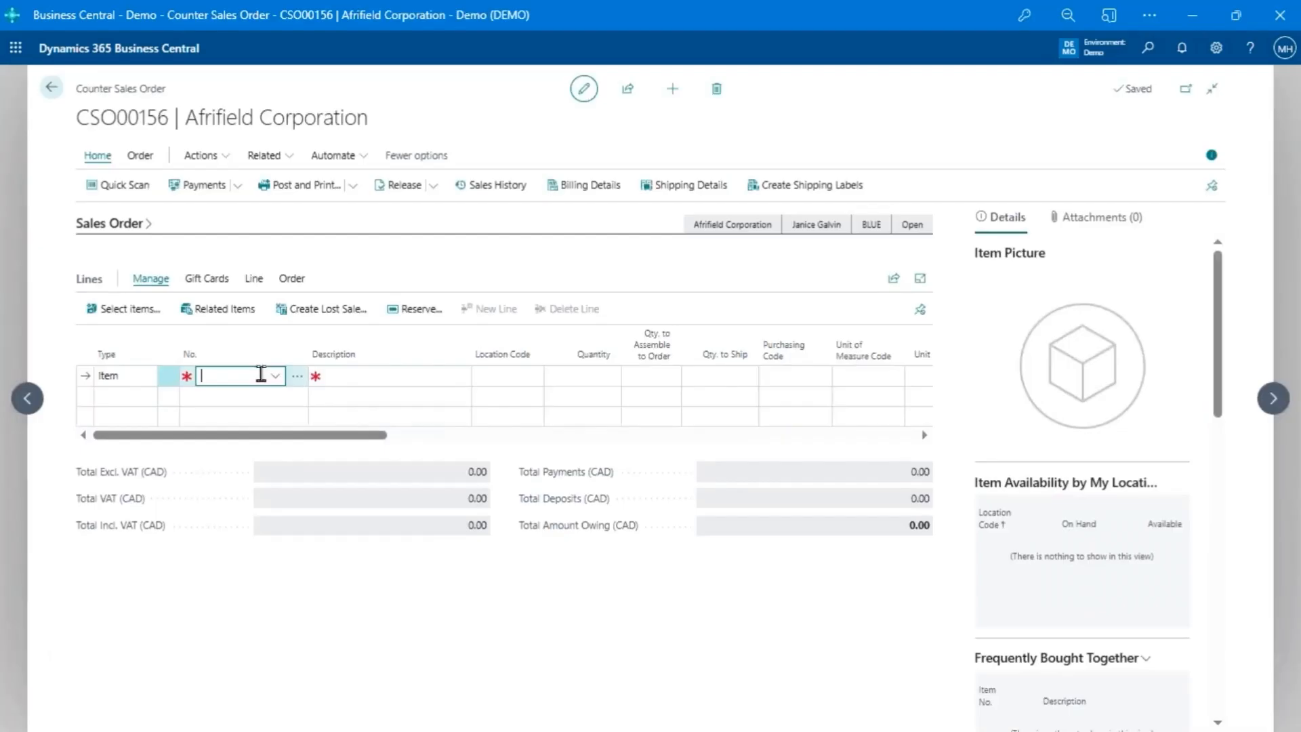
left_click(298, 380)
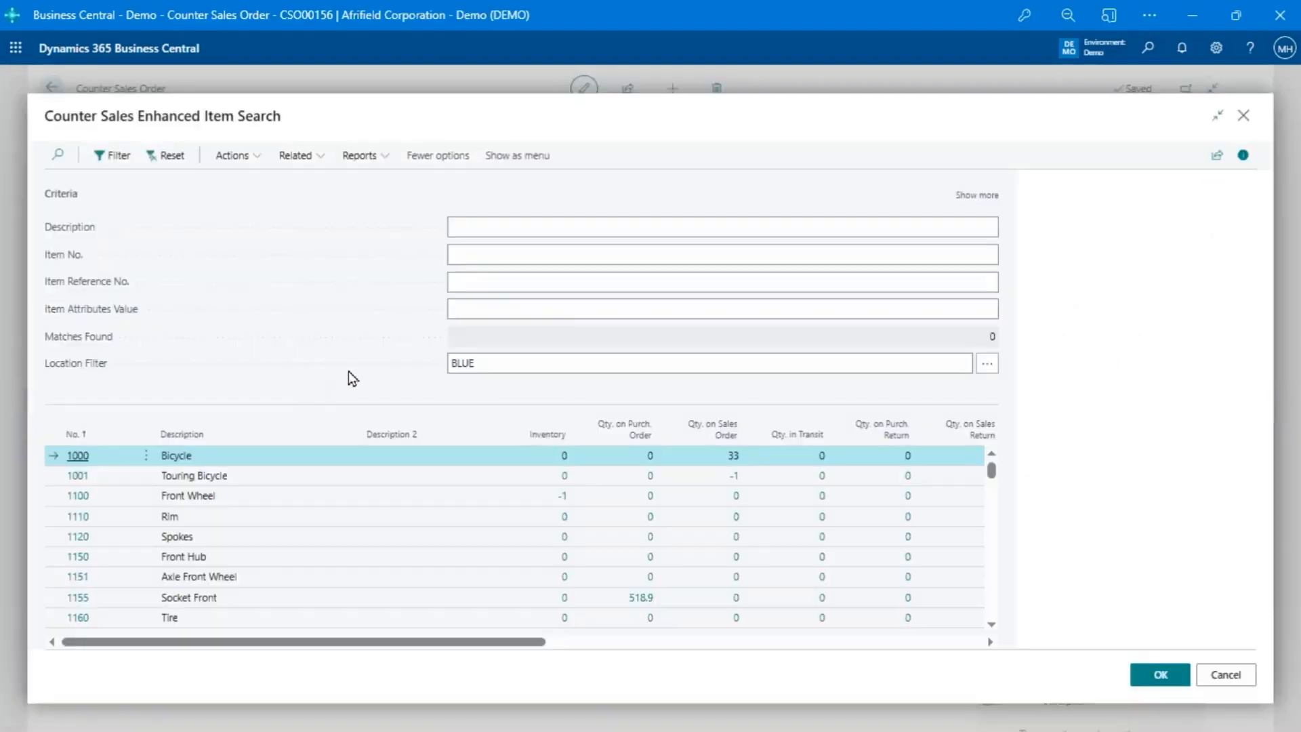
scroll(304, 508, "down", 2)
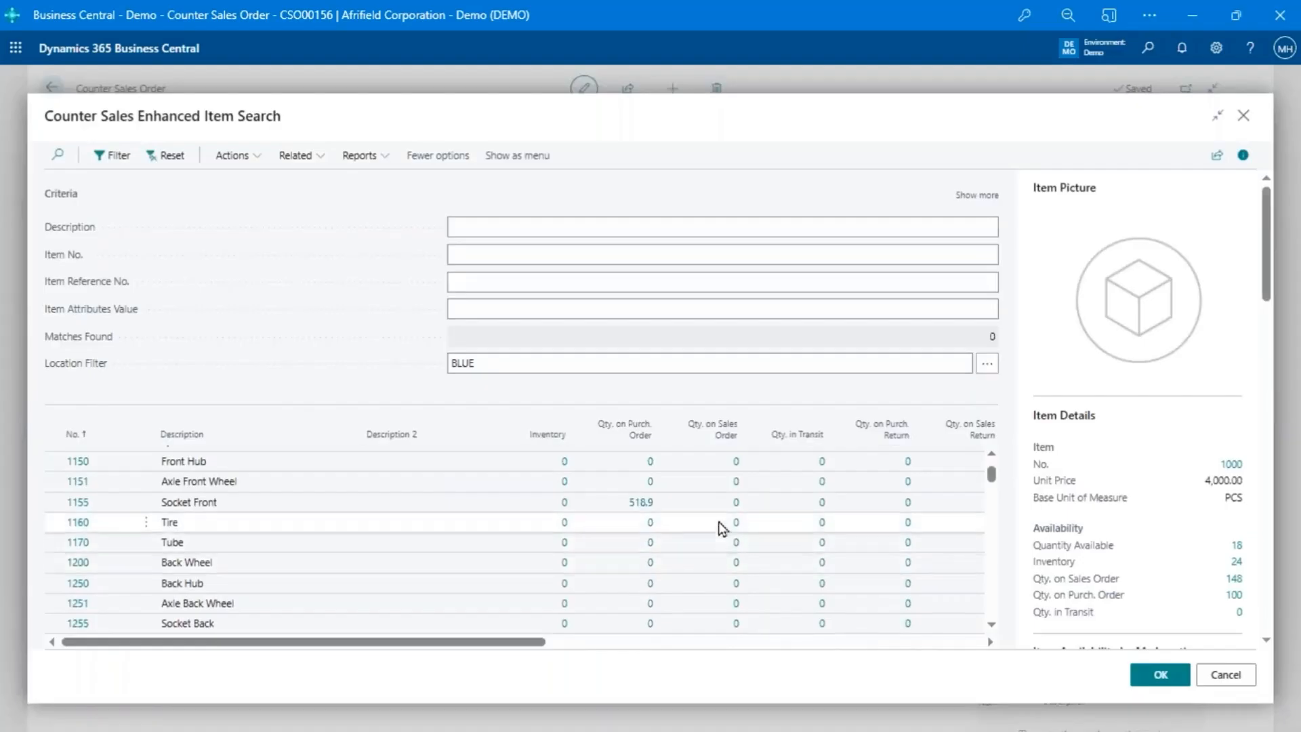
scroll(720, 523, "up", 2)
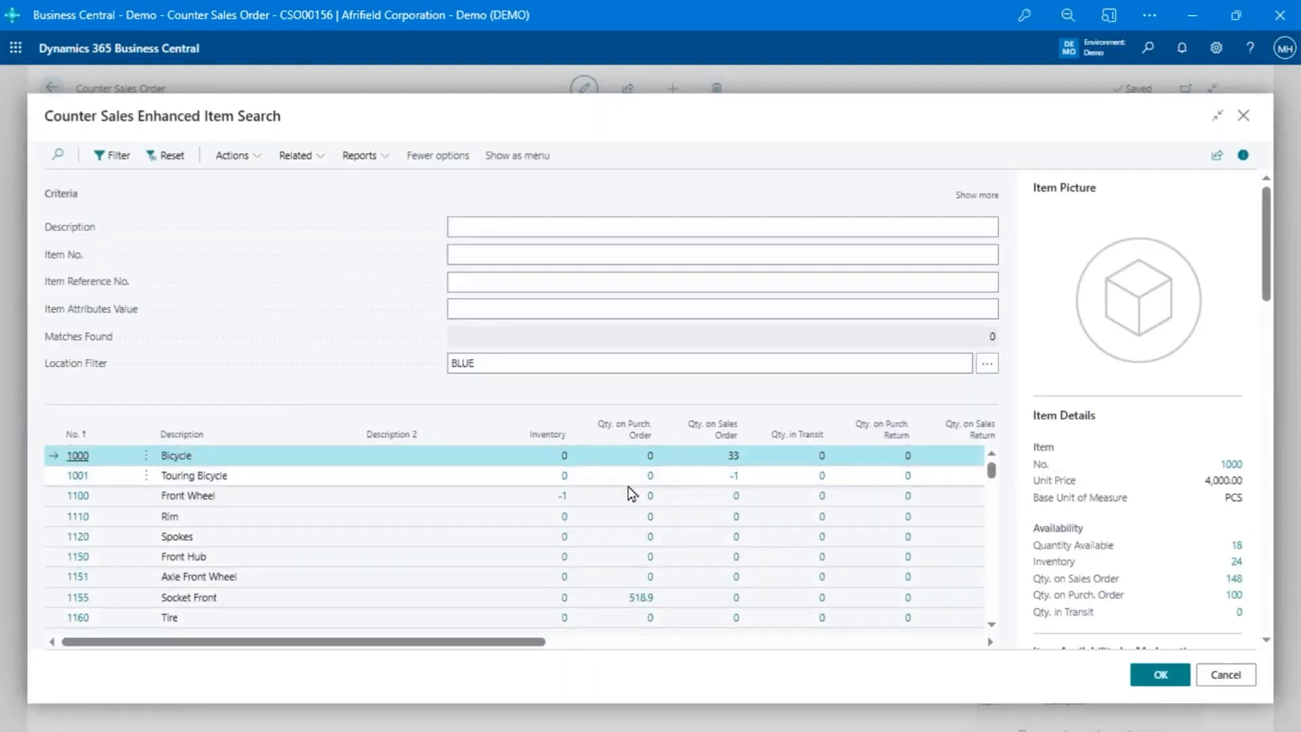
scroll(1023, 542, "down", 4)
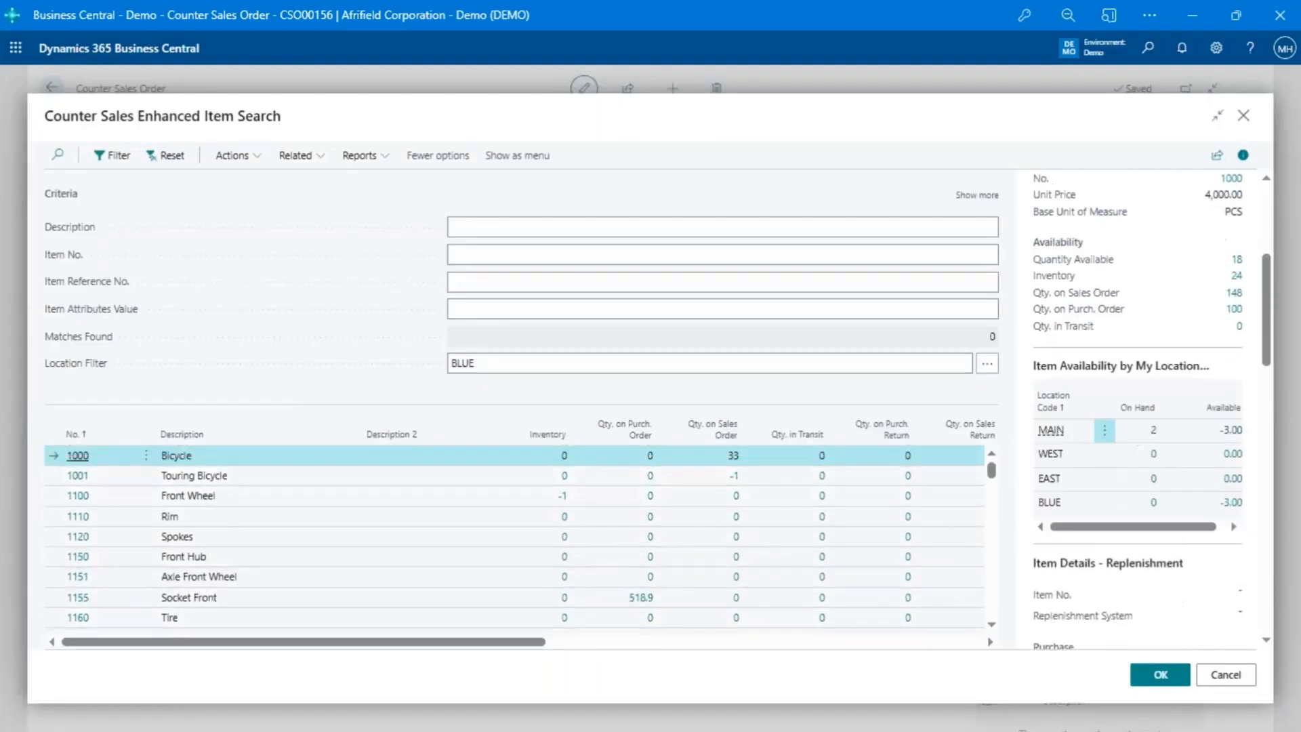
scroll(1087, 538, "down", 6)
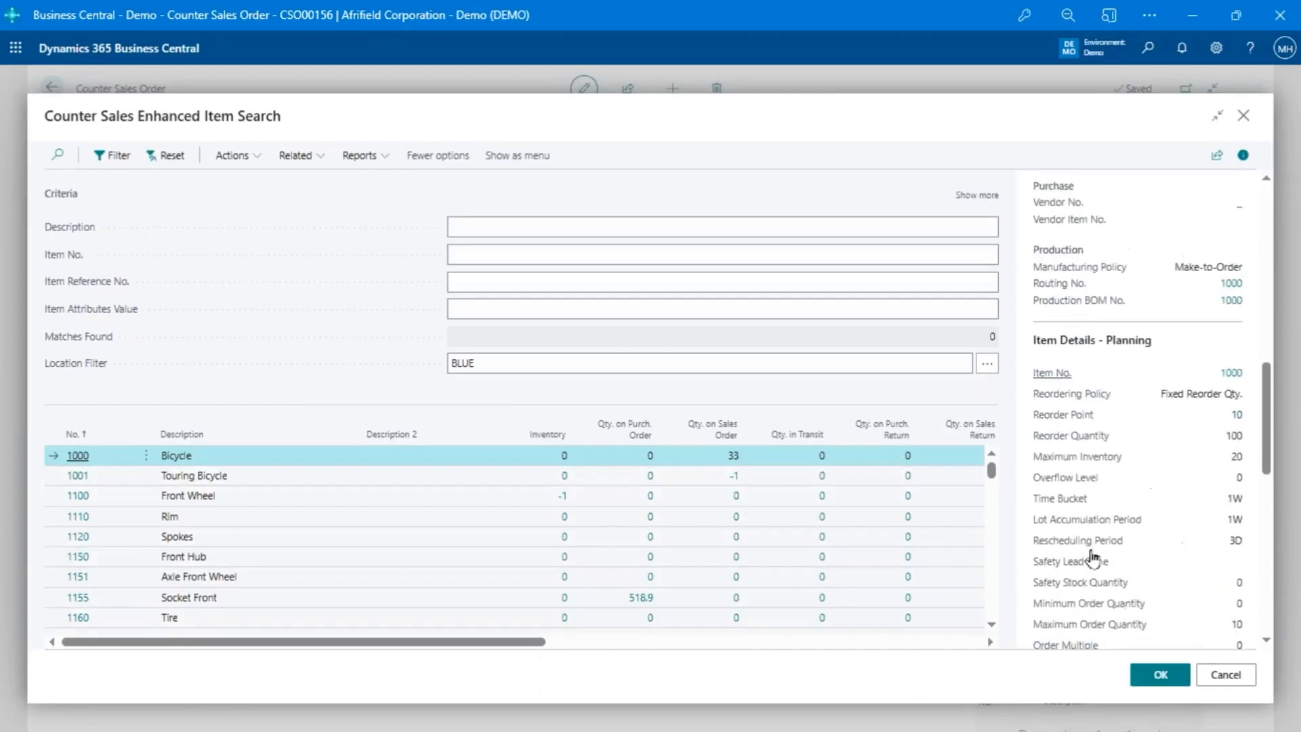
scroll(1092, 557, "down", 2)
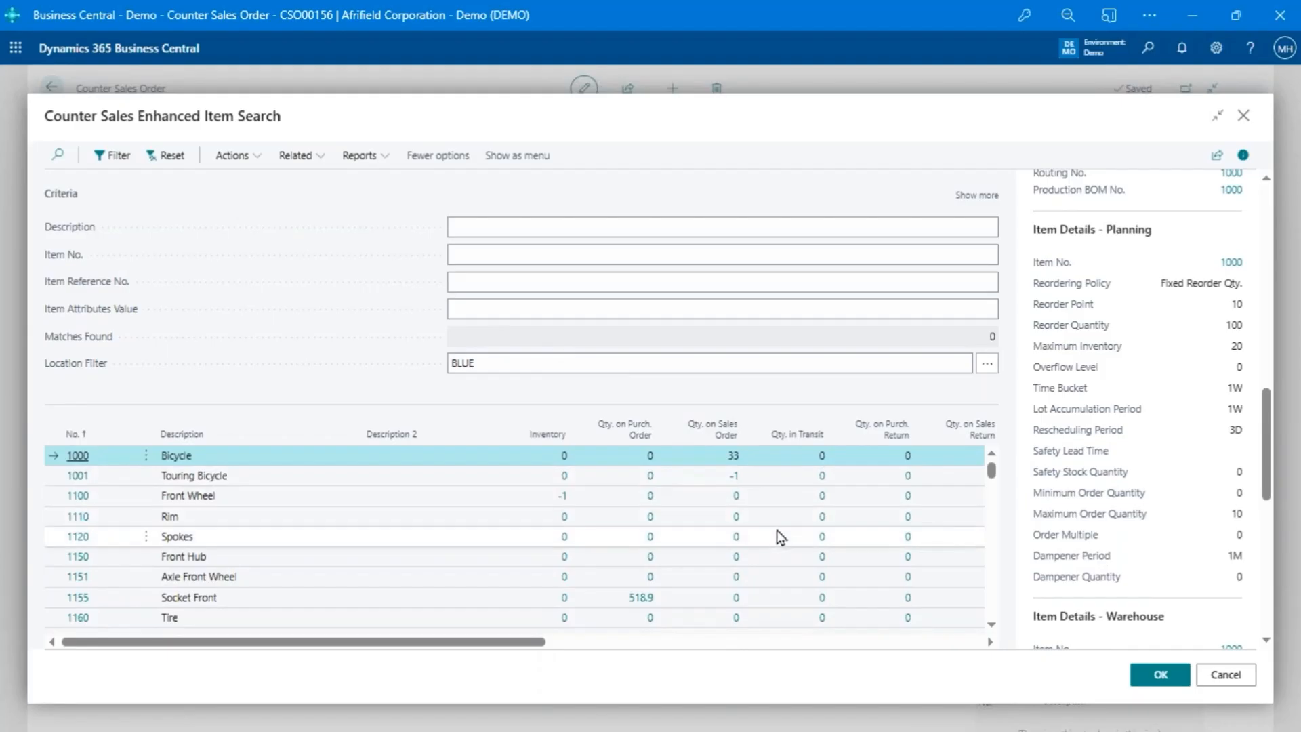
key("Escape")
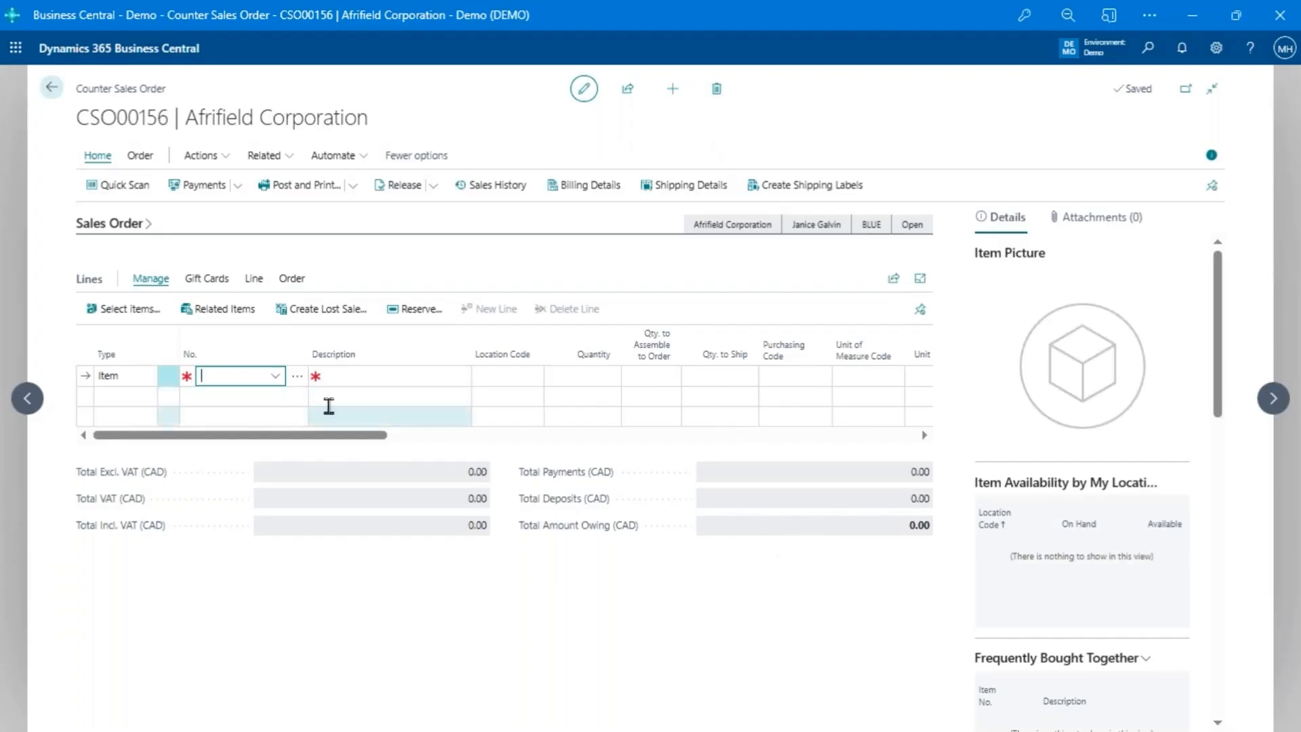
- Create a gift card worth 35 on the order, entering the gift card number and the gift card secret code
left_click(212, 281)
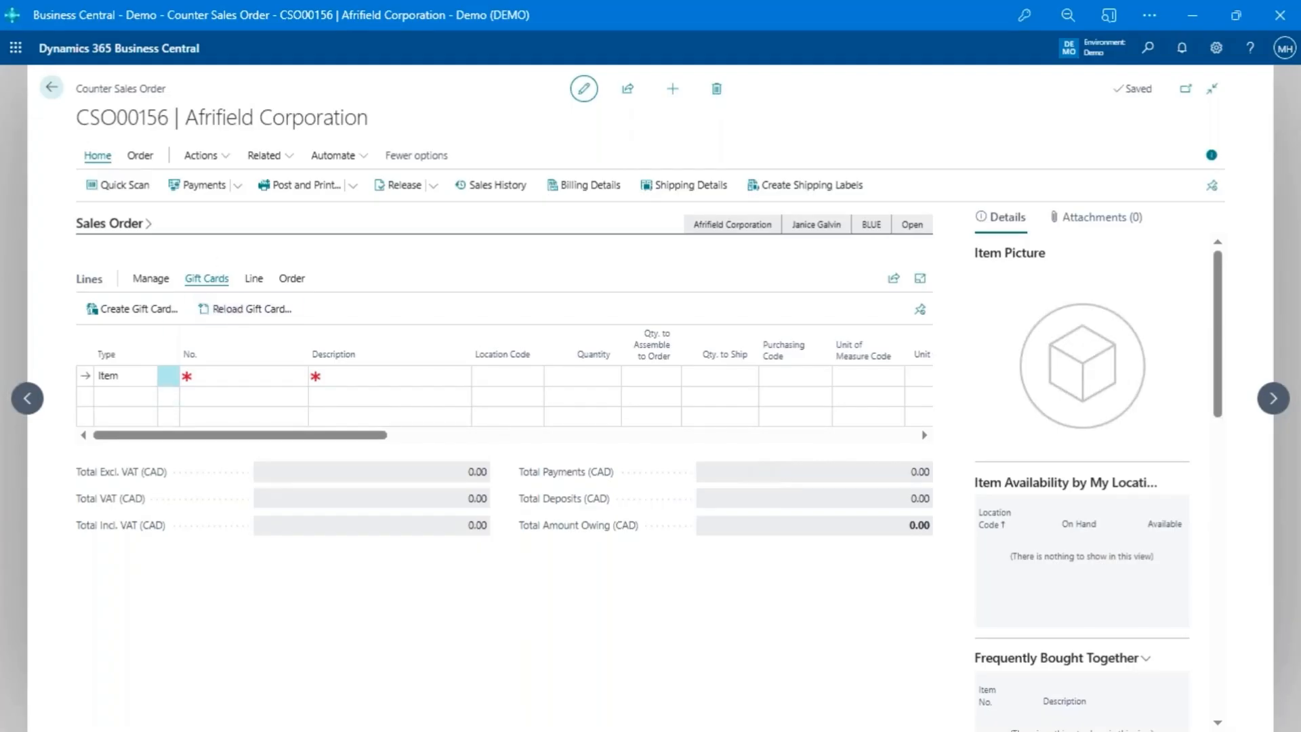
left_click(132, 309)
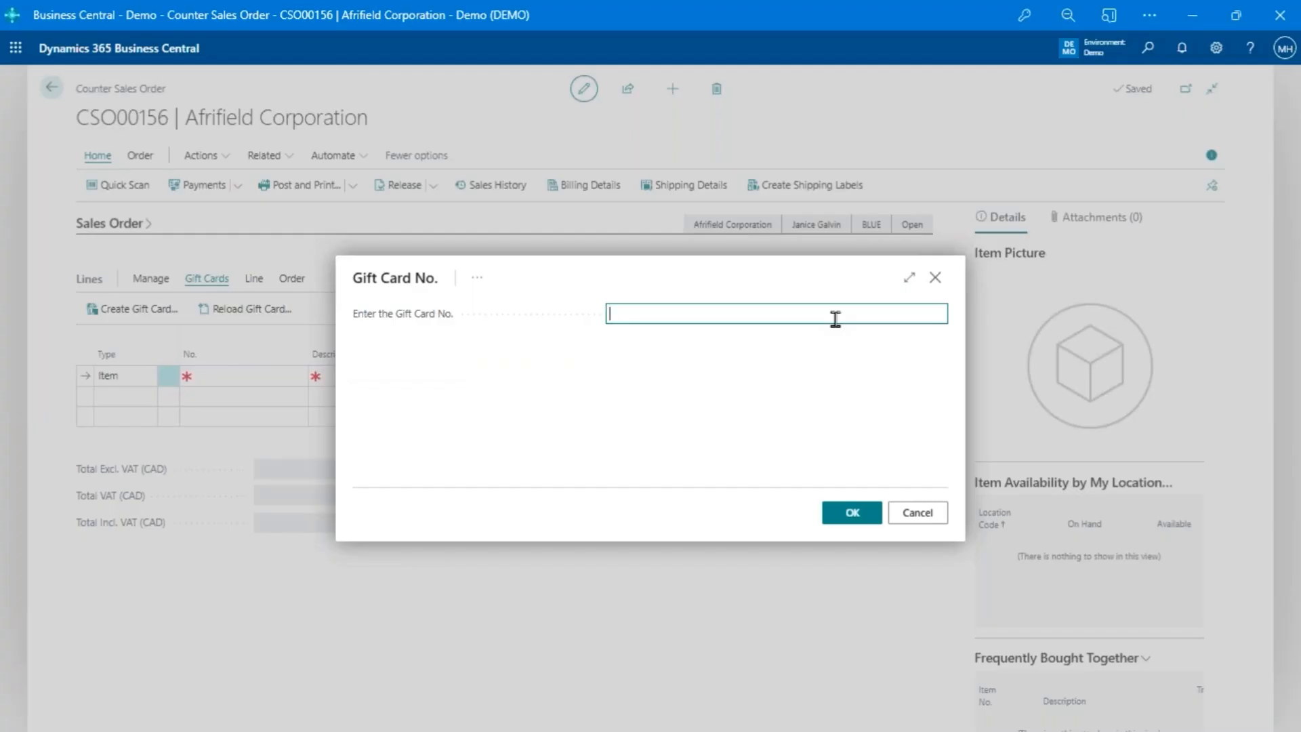
type("A7X3-6T246-Q128U")
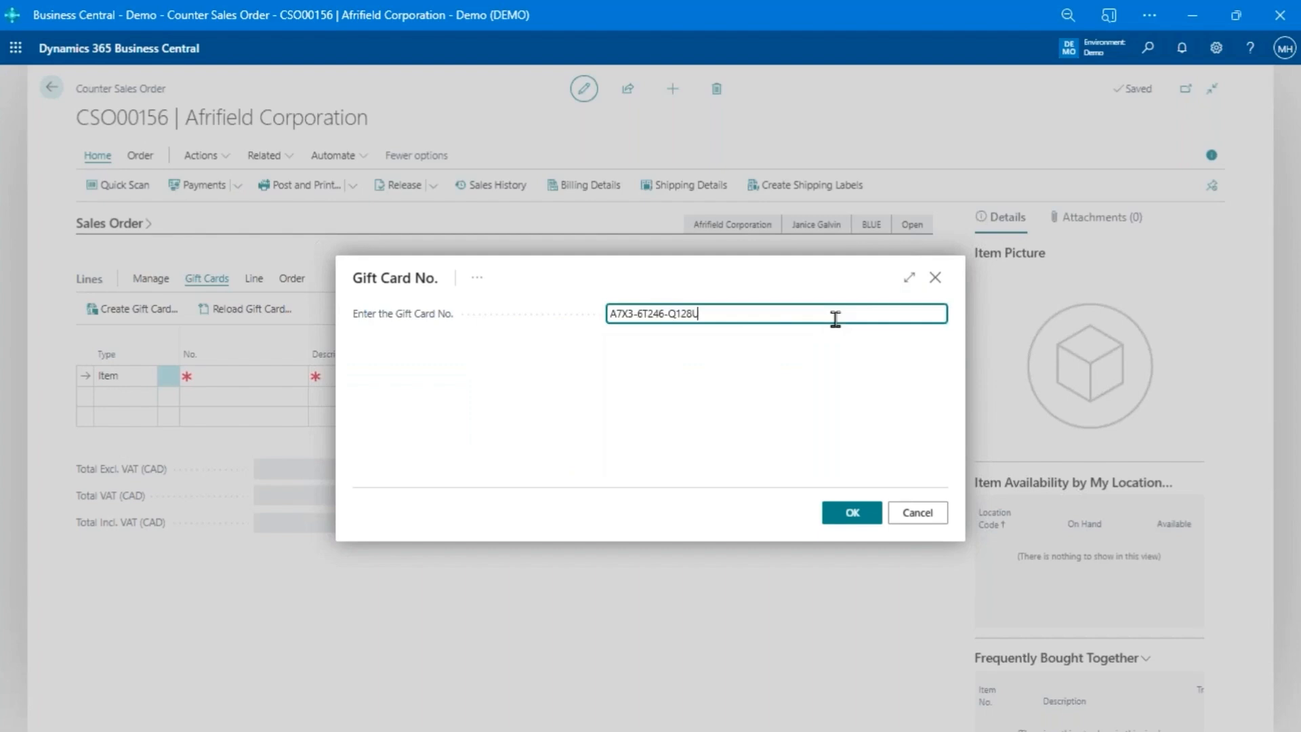
left_click(837, 519)
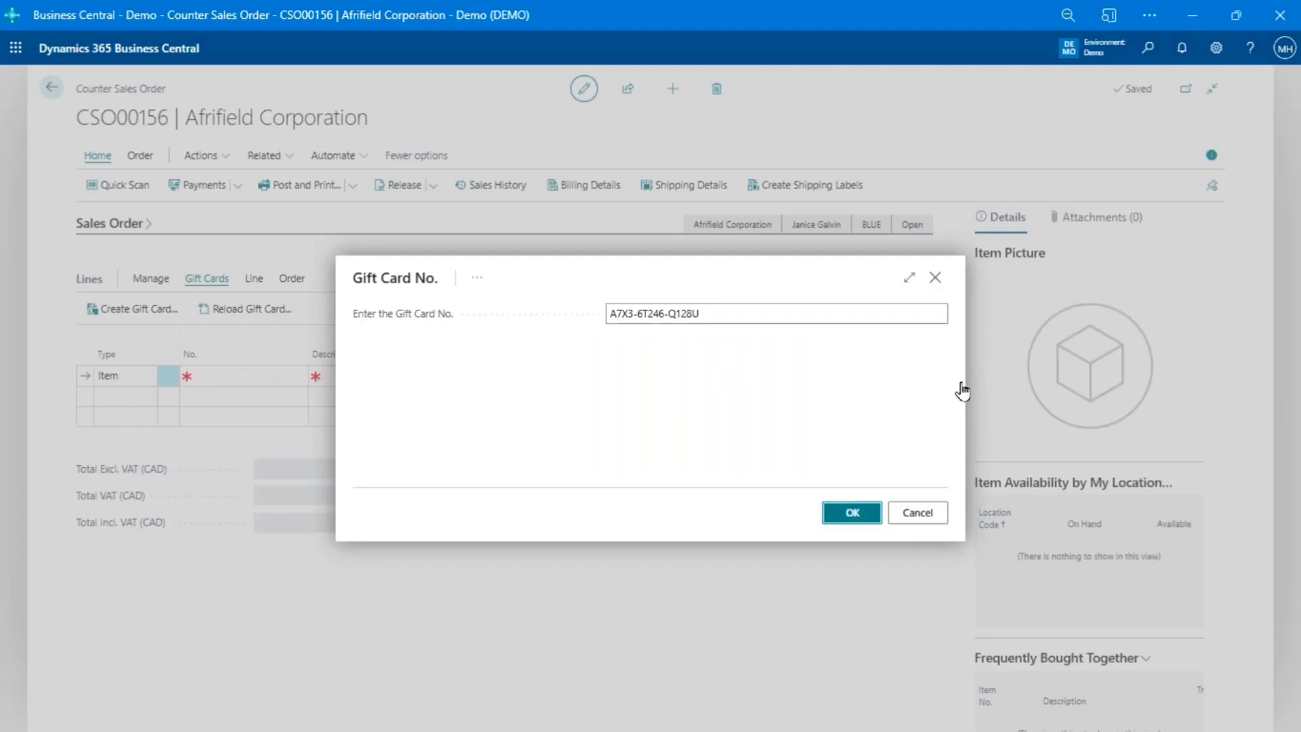
left_click(681, 311)
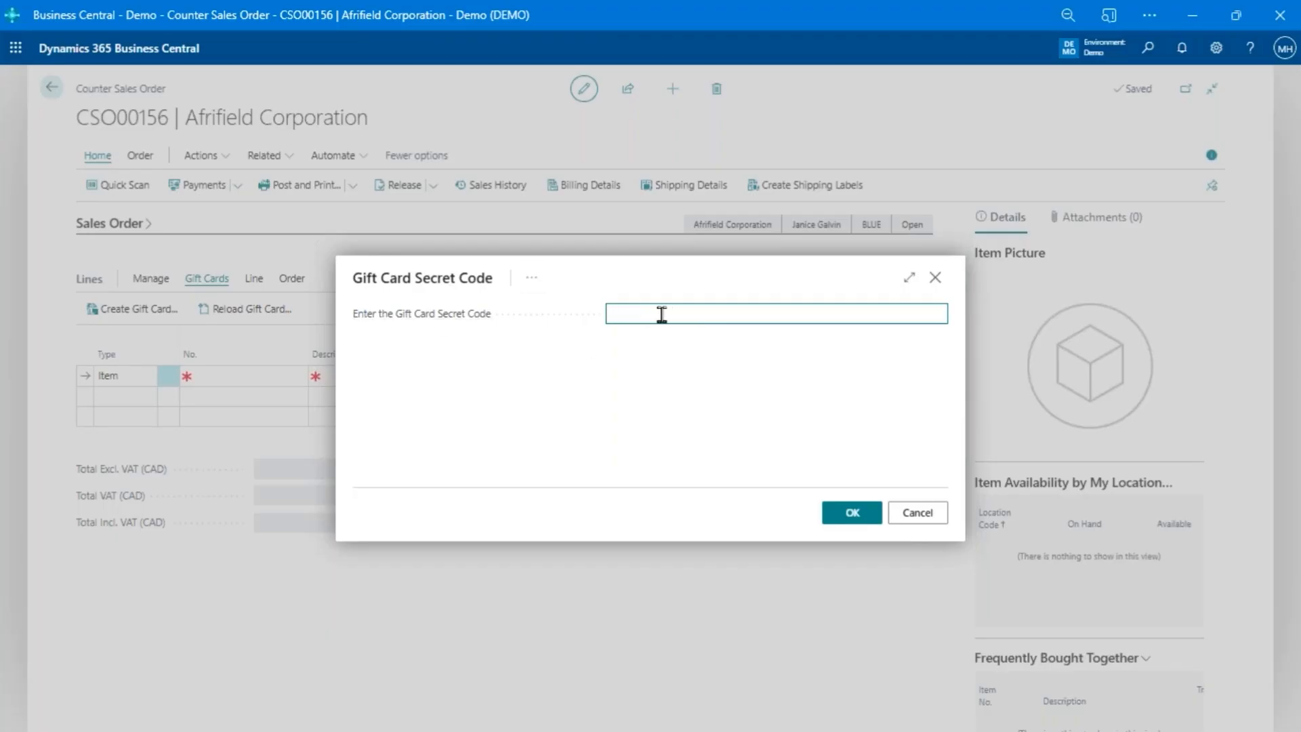
type("••••••")
left_click(851, 513)
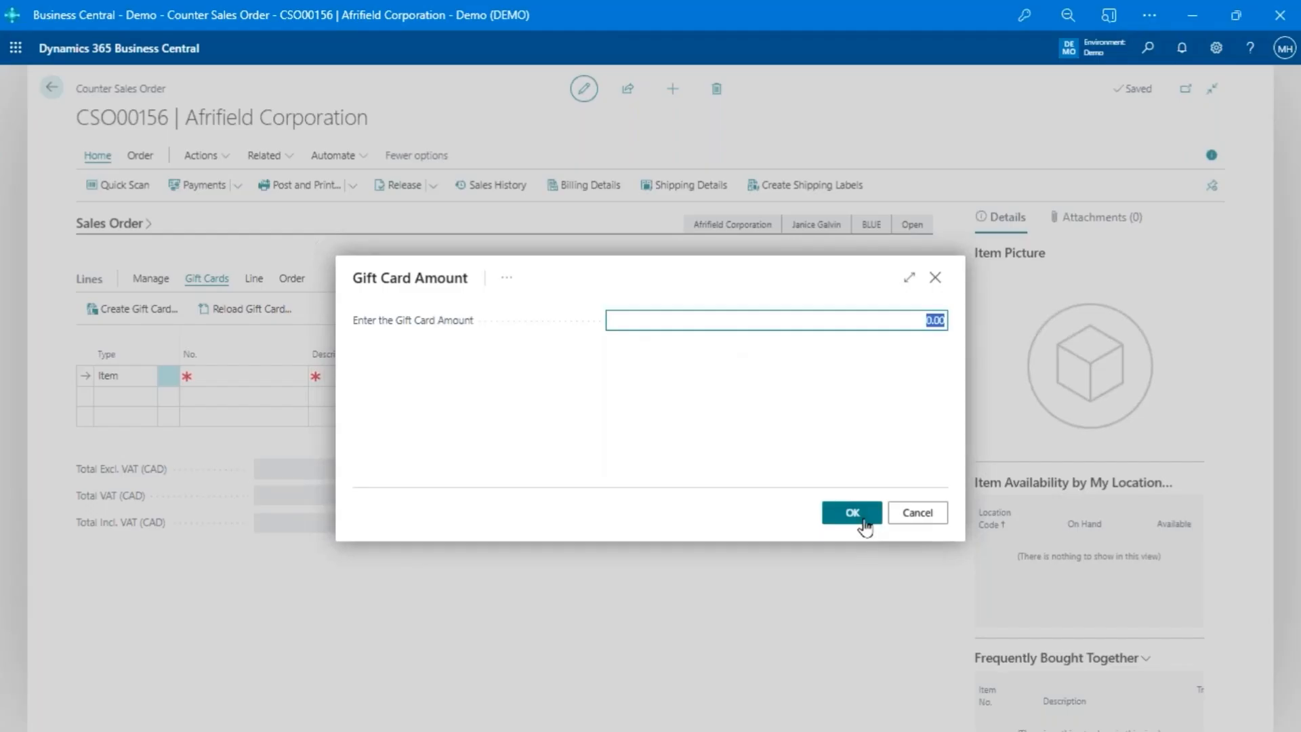
type("35")
left_click(851, 513)
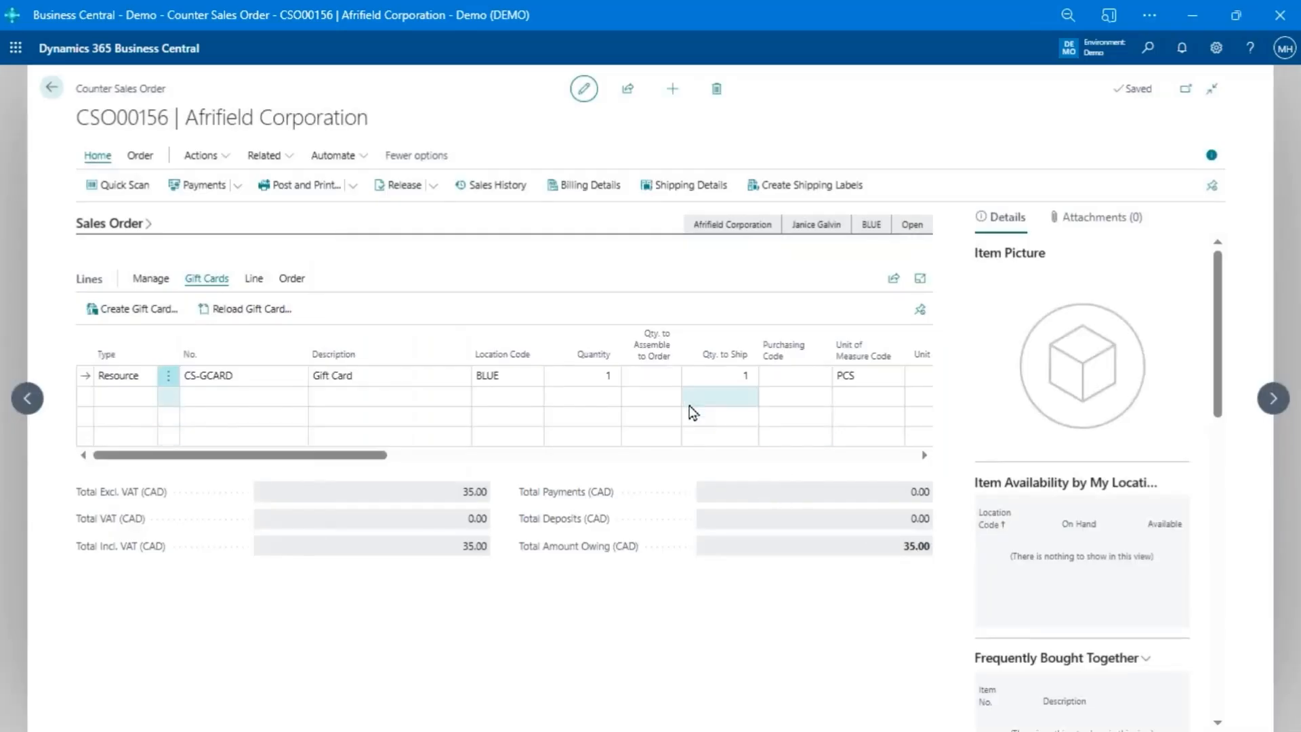
- Add a CASH payment line of 35.00 for the gift card order and complete its payment processing
left_click(466, 266)
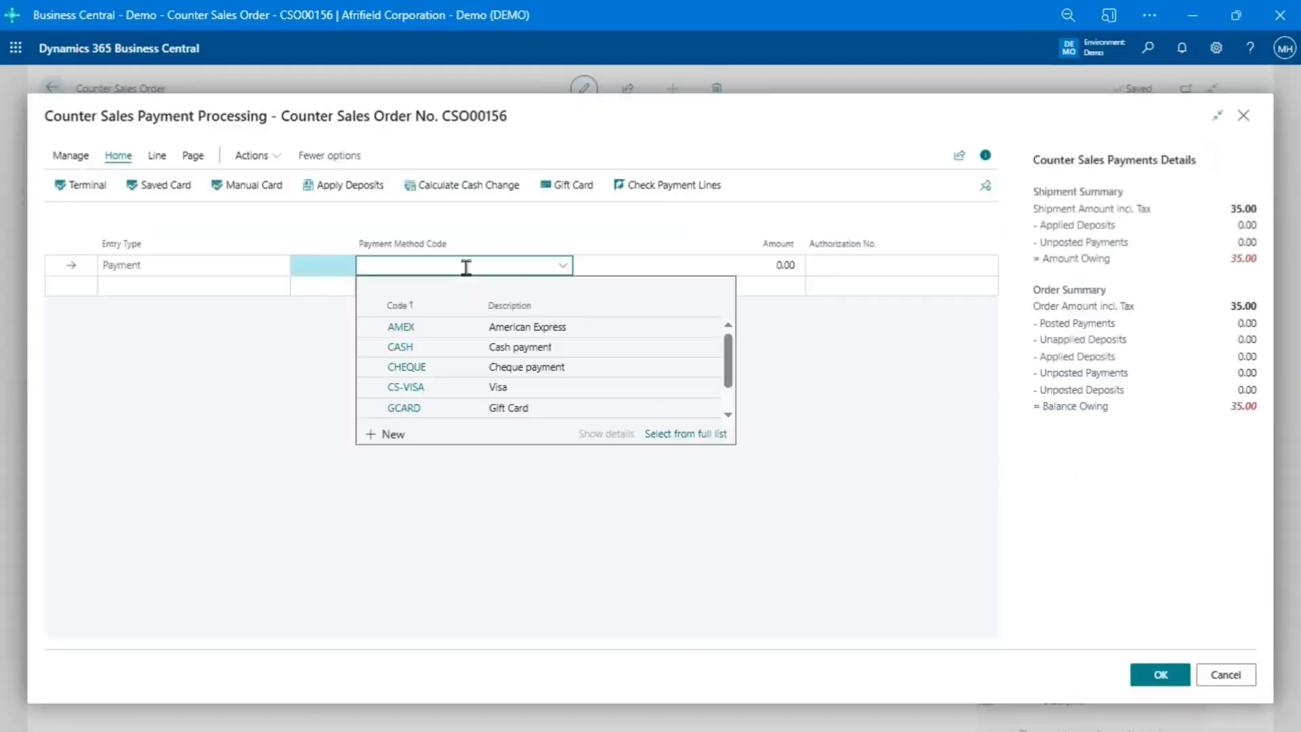
type("cash")
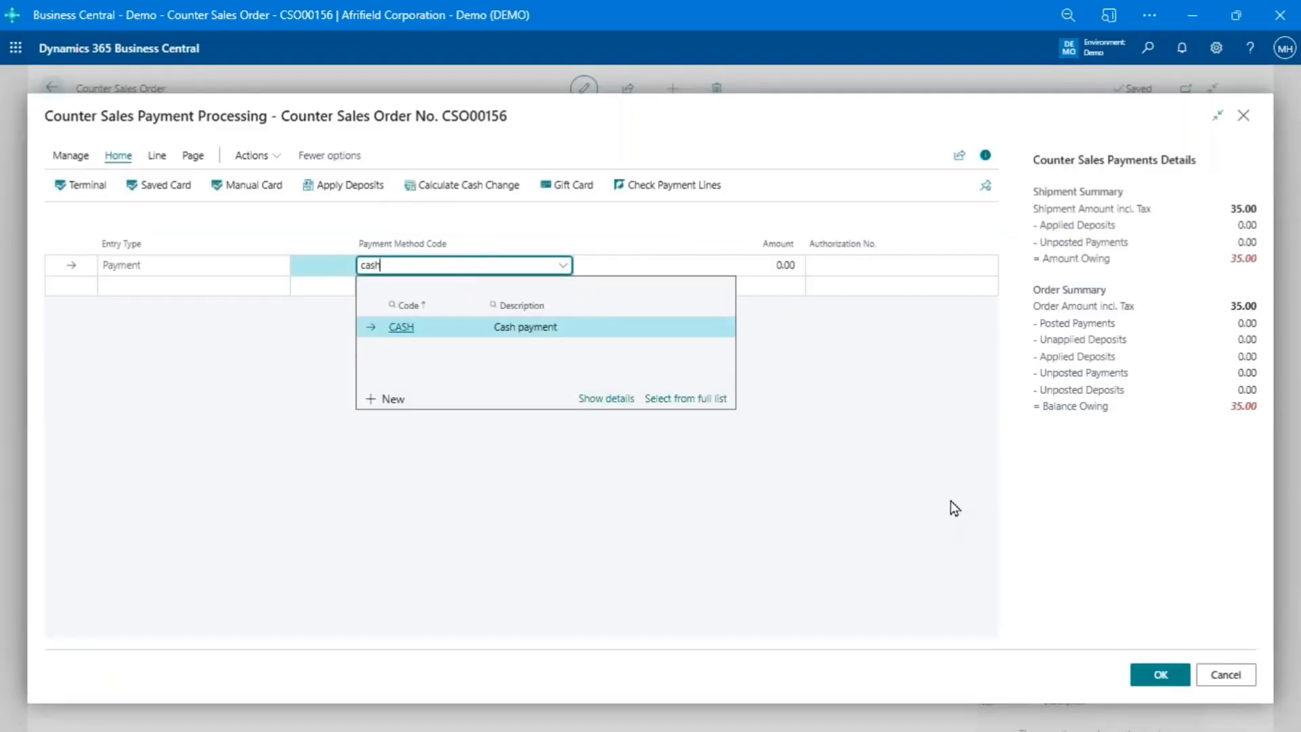
key("Tab")
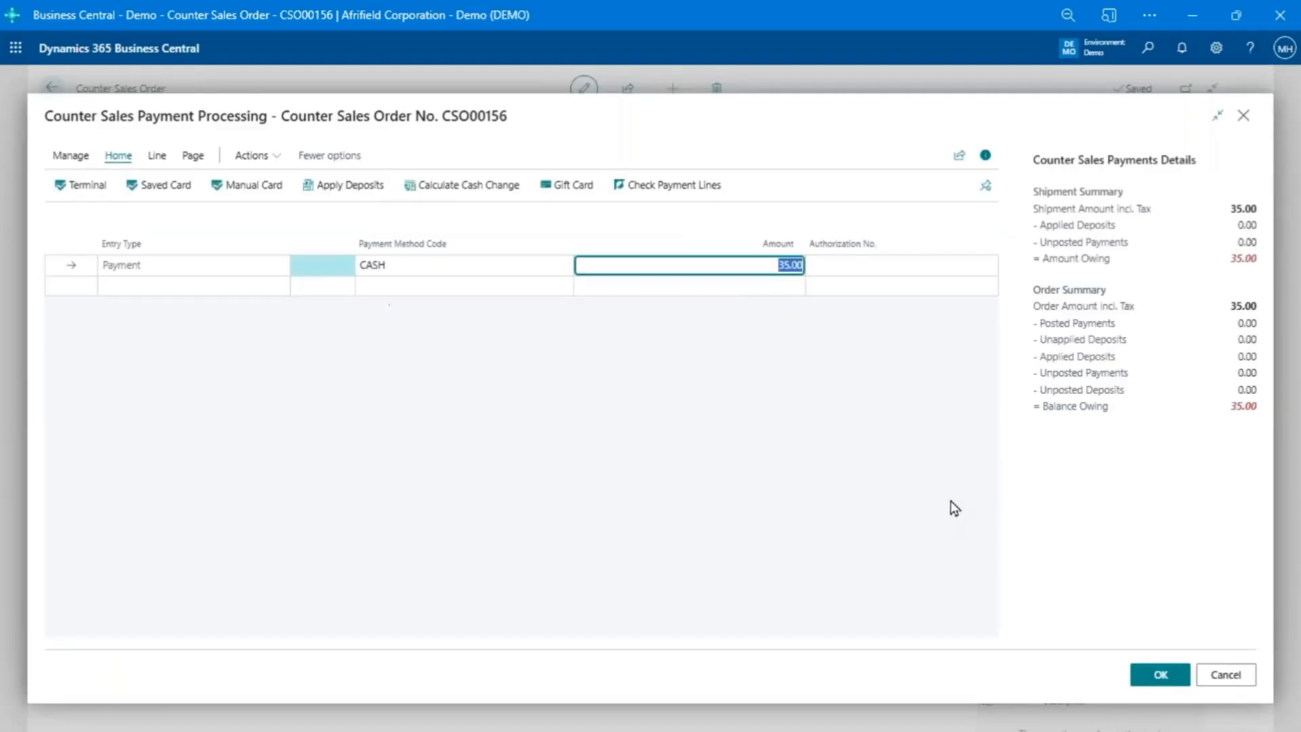
left_click(1150, 681)
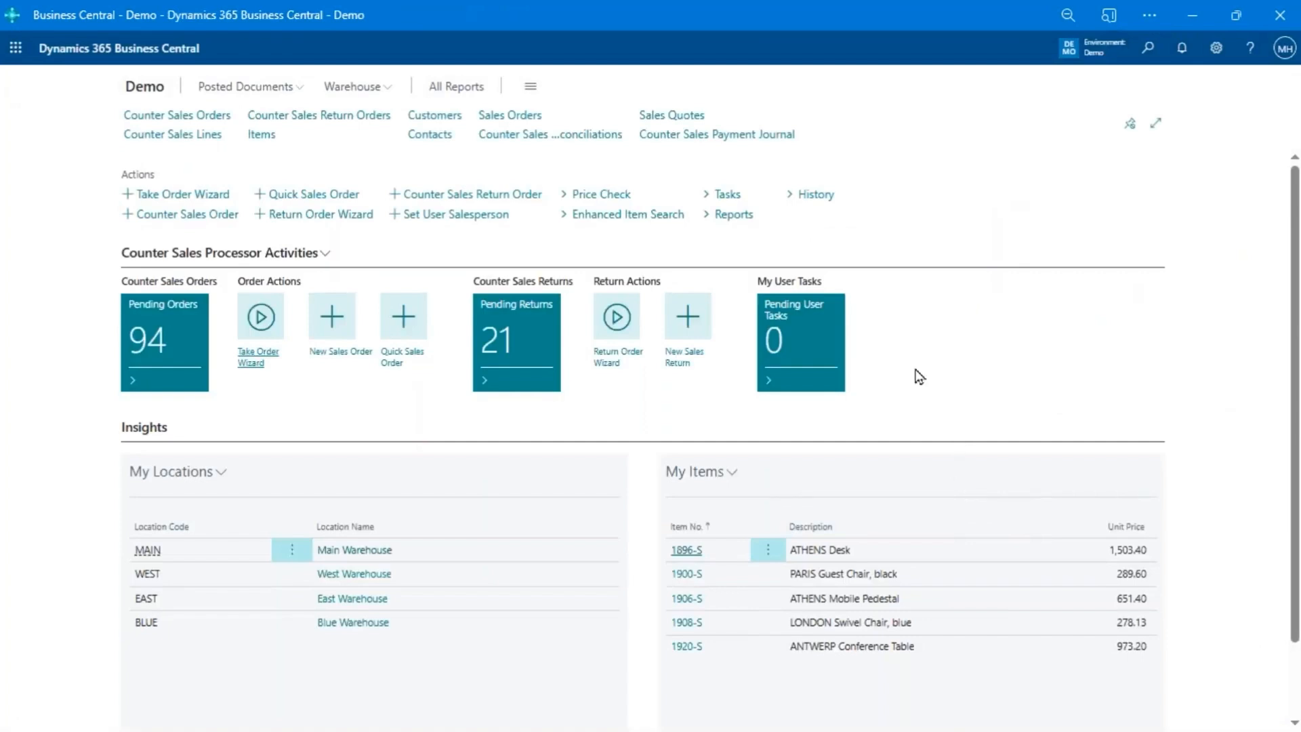
- Check the new gift card's amount by entering the gift card number and the gift card secret code
left_click(727, 195)
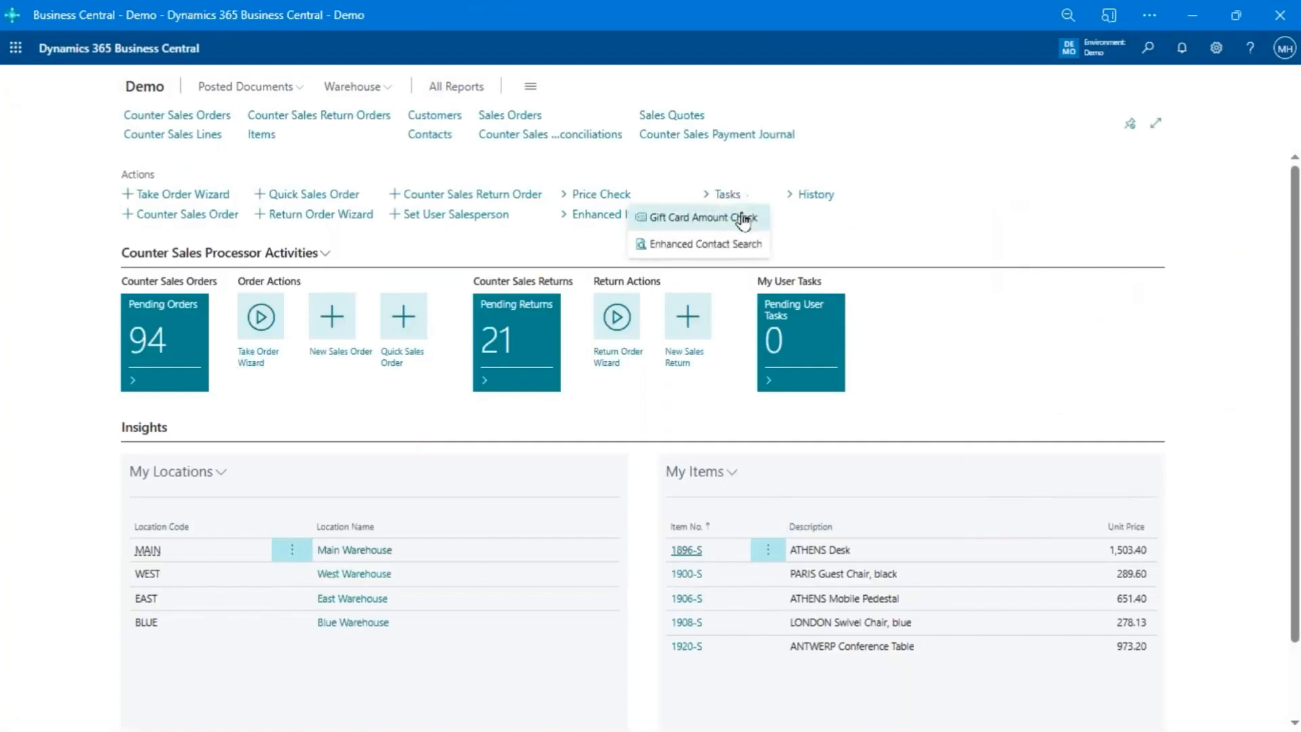
left_click(742, 218)
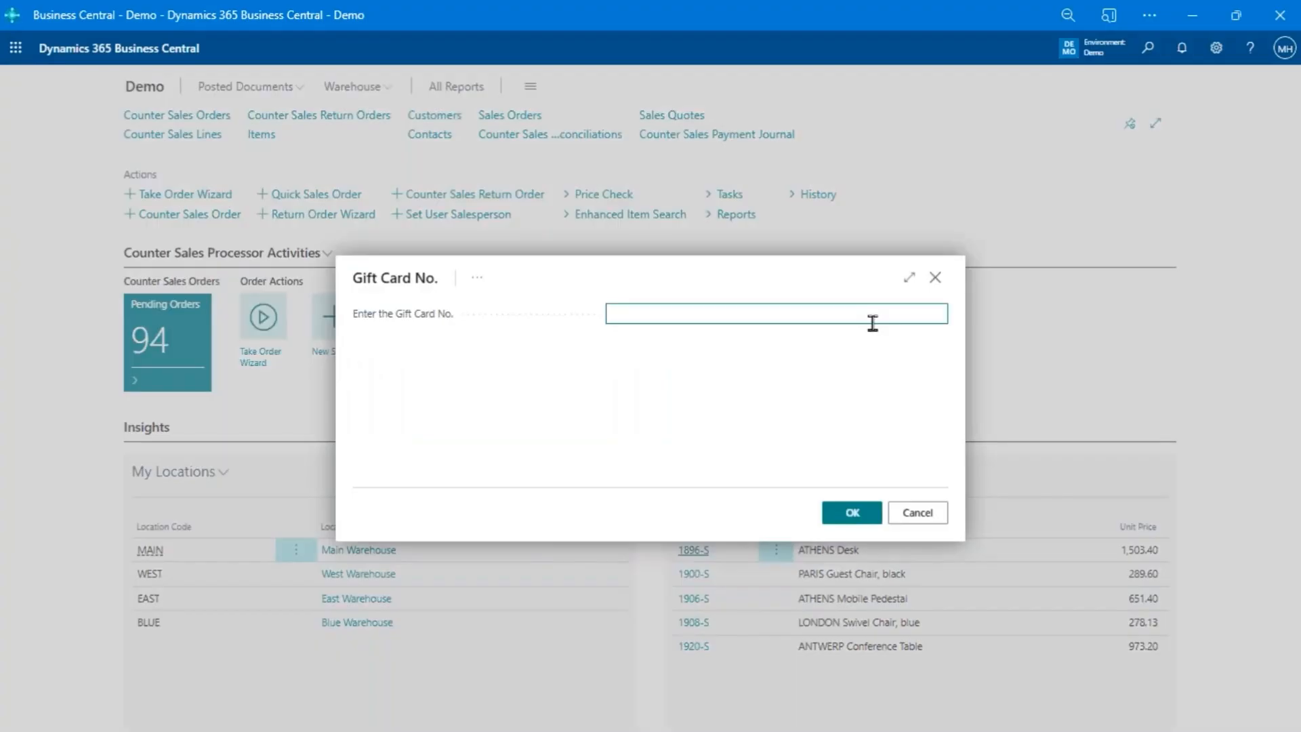
key("ctrl+v")
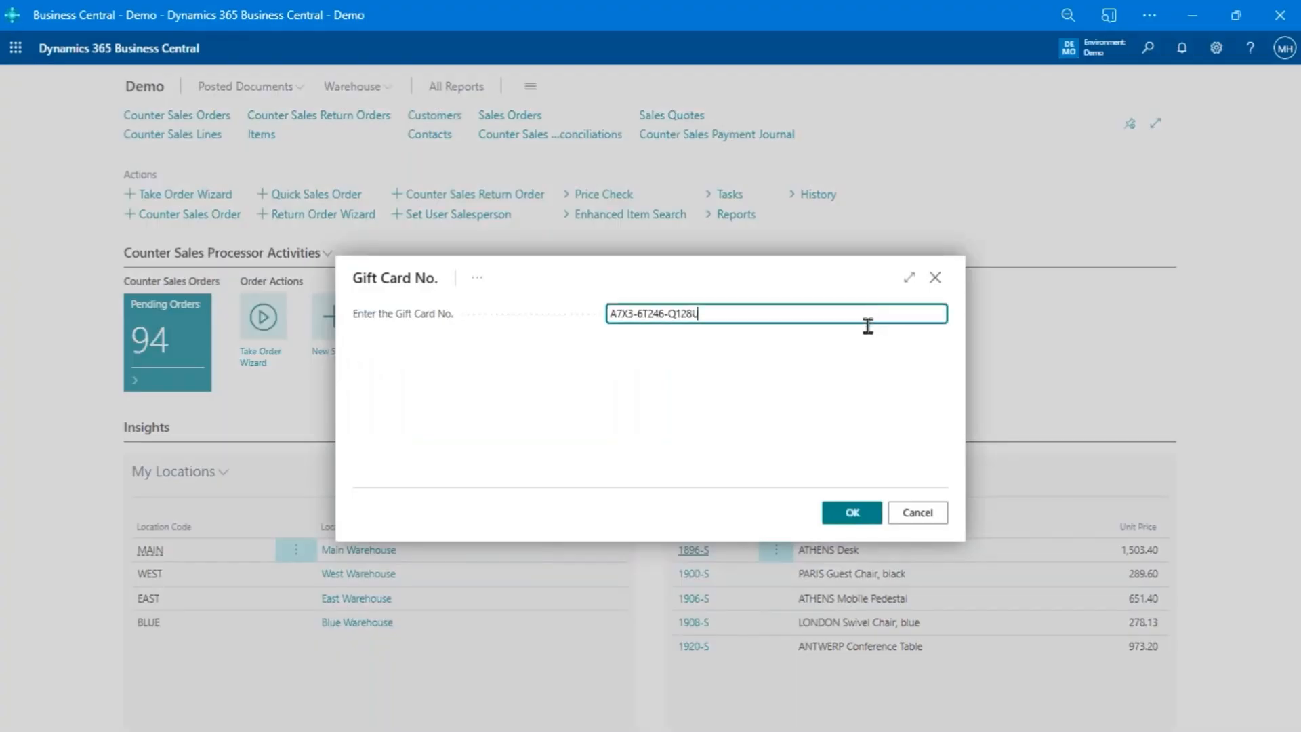
left_click(860, 520)
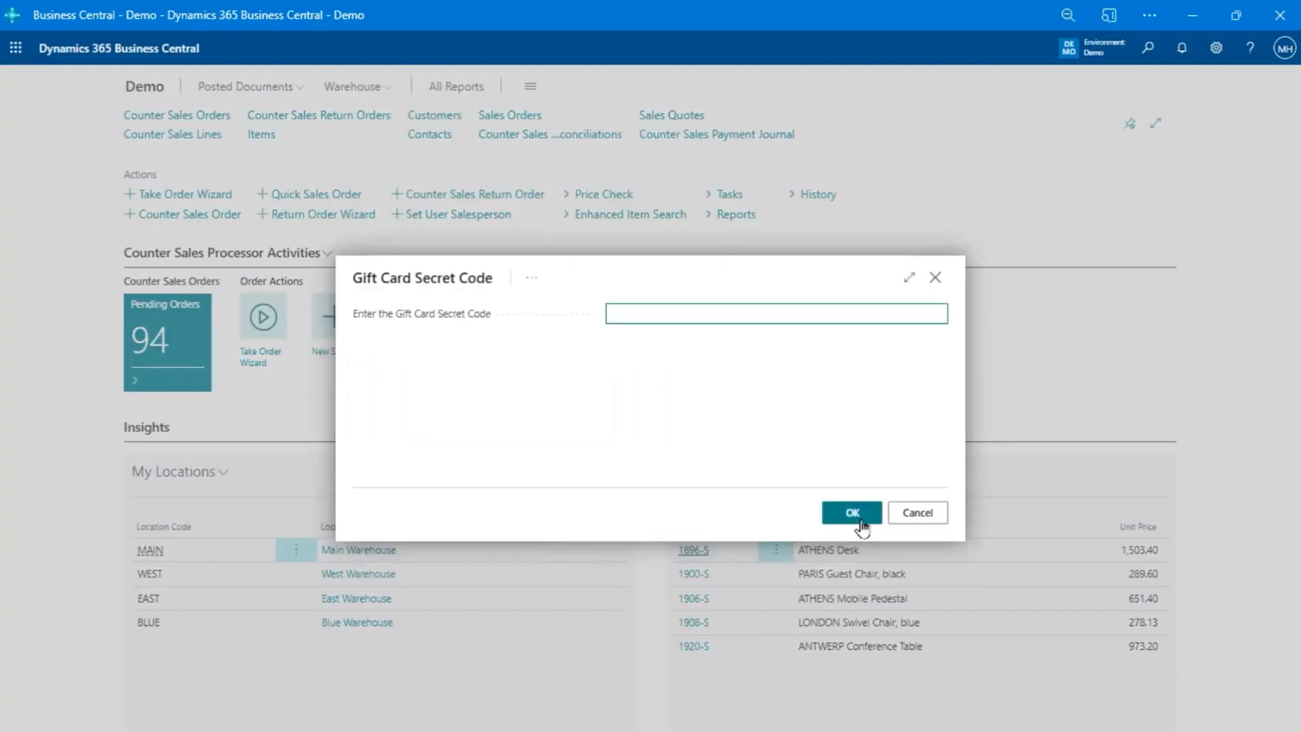
type("••••••")
left_click(842, 512)
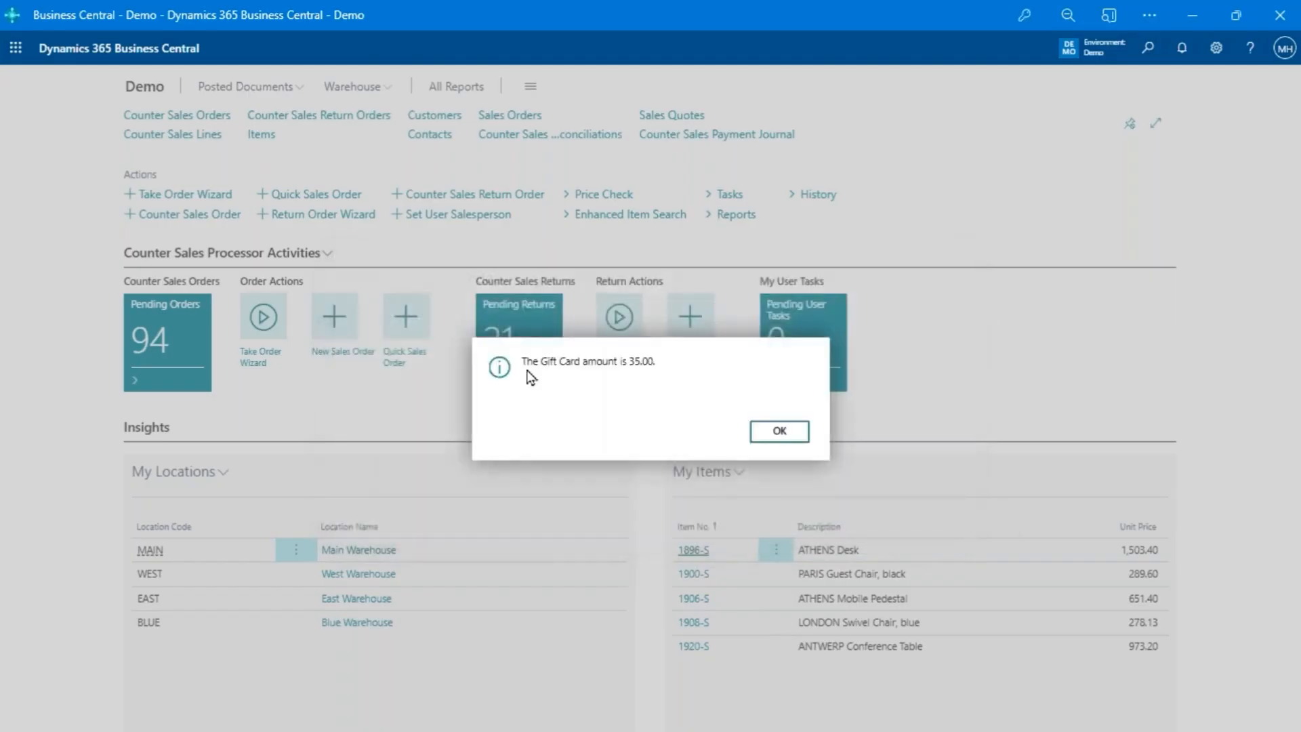
left_click(773, 434)
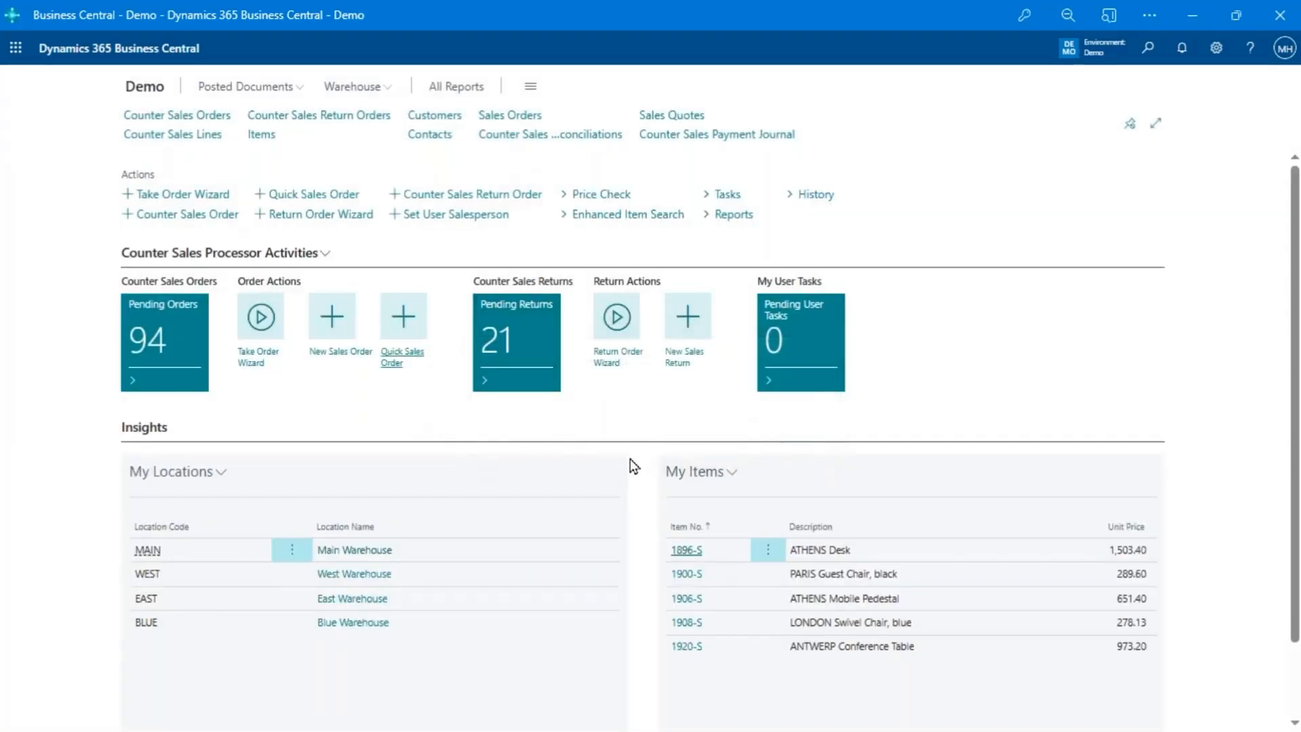
- Create a quick sales order for the cash customer with one LS-2 Cables for Loudspeakers
left_click(418, 334)
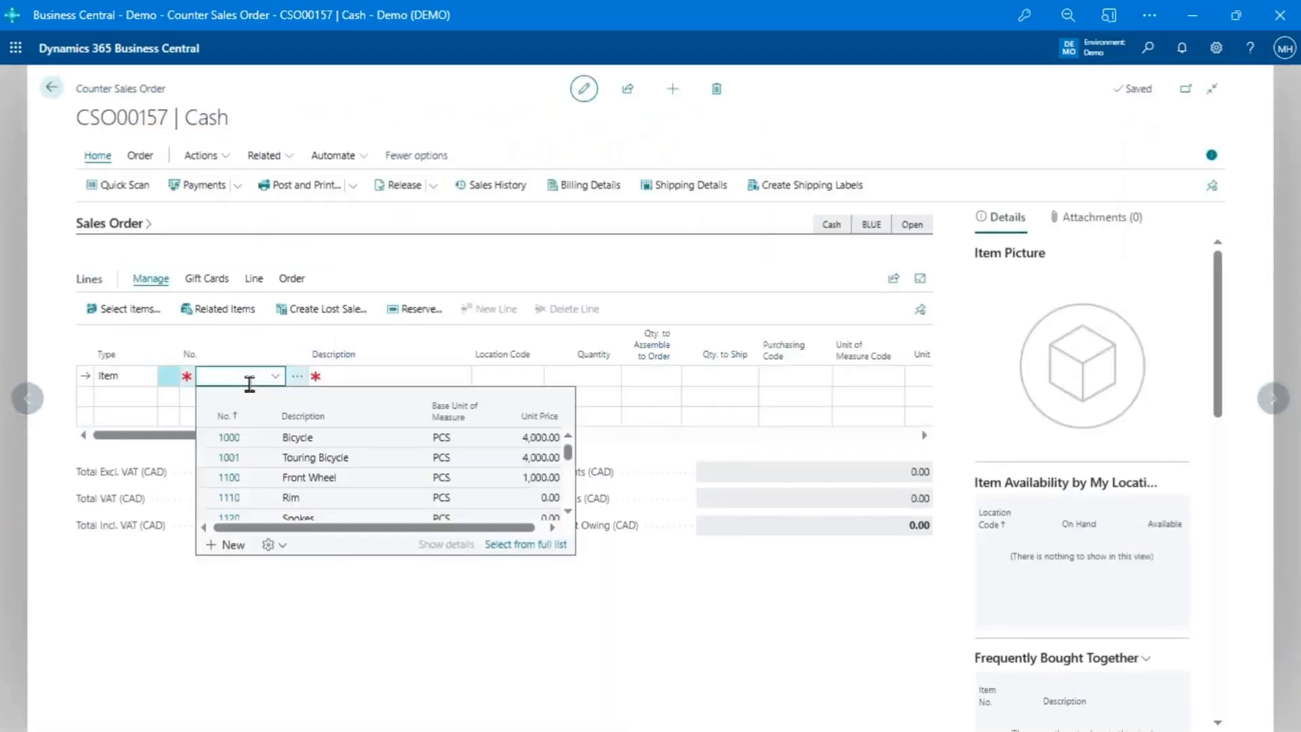
type("1")
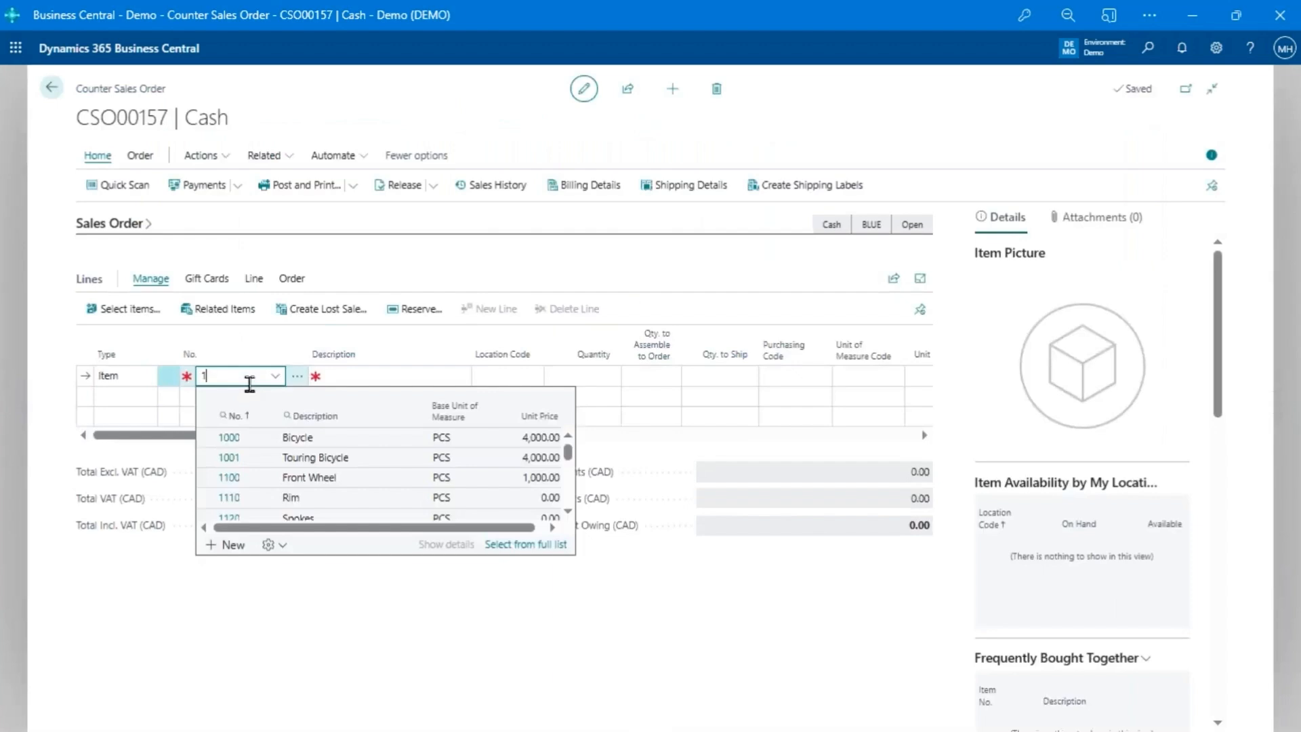
type("s-2")
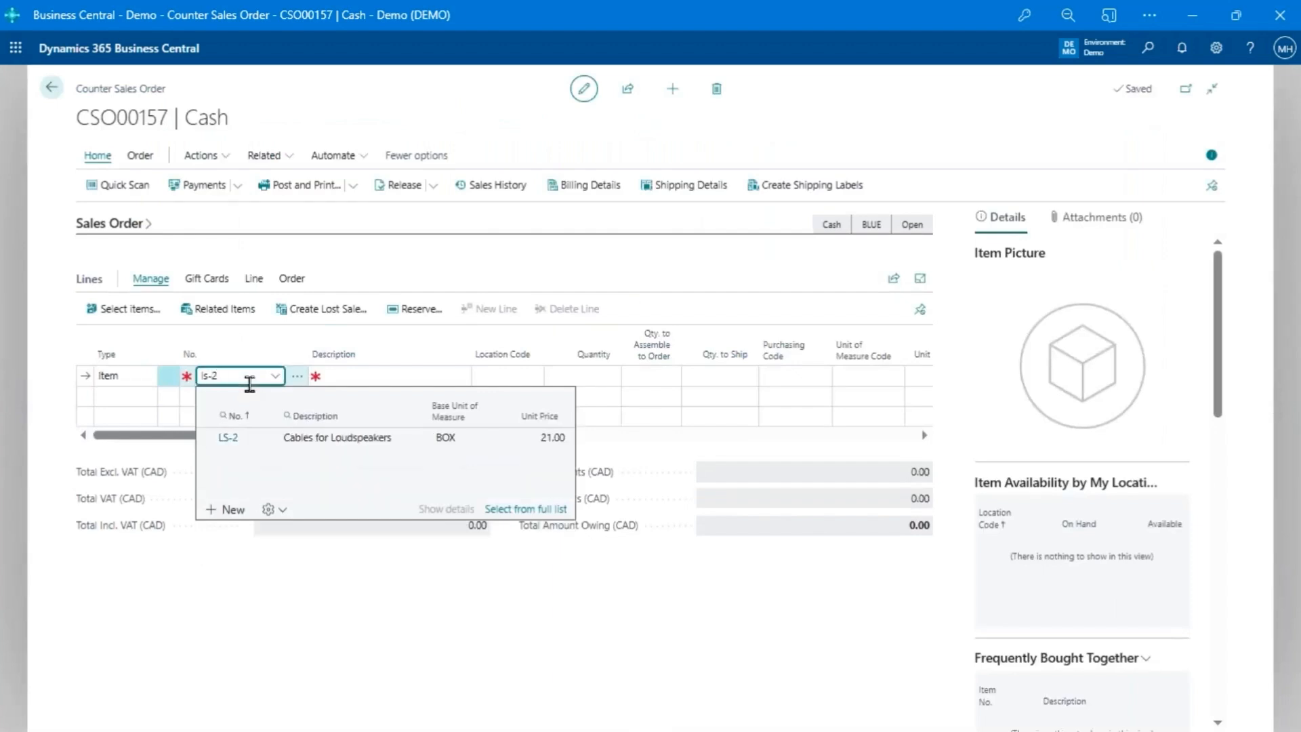
key("Return")
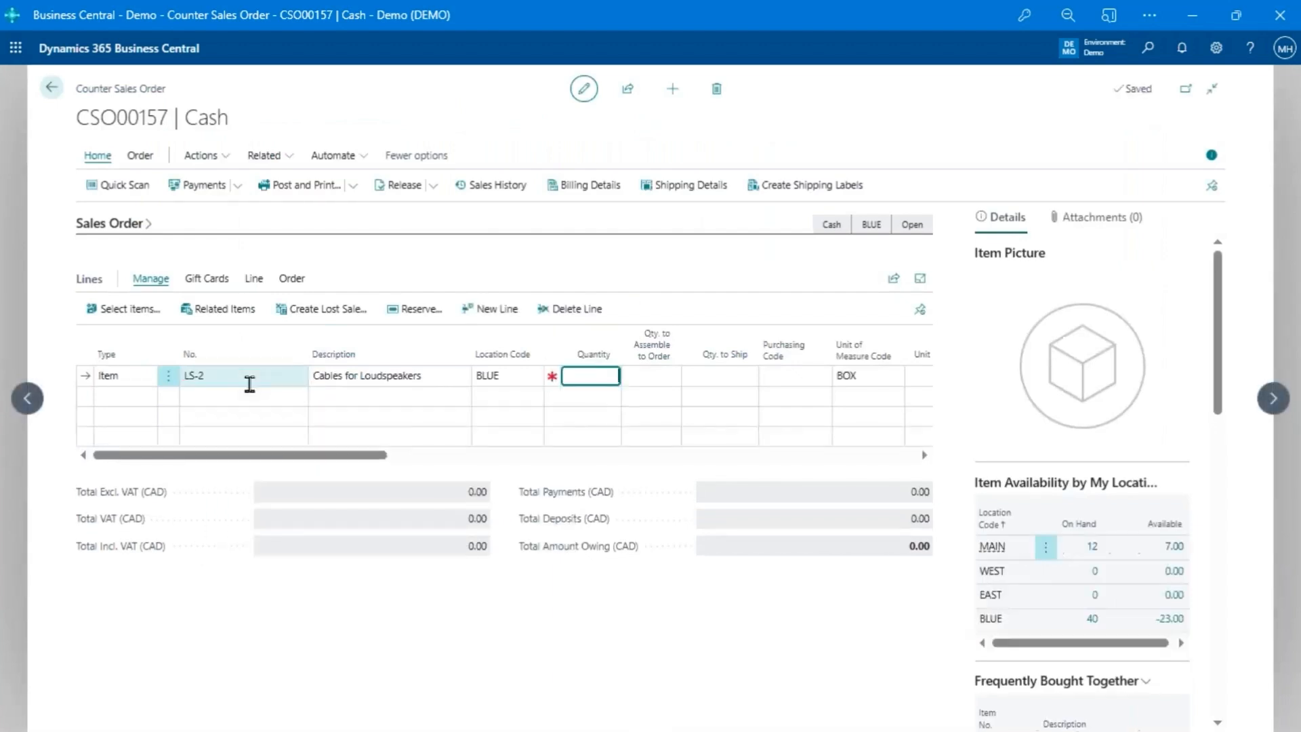
type("1")
key("Return")
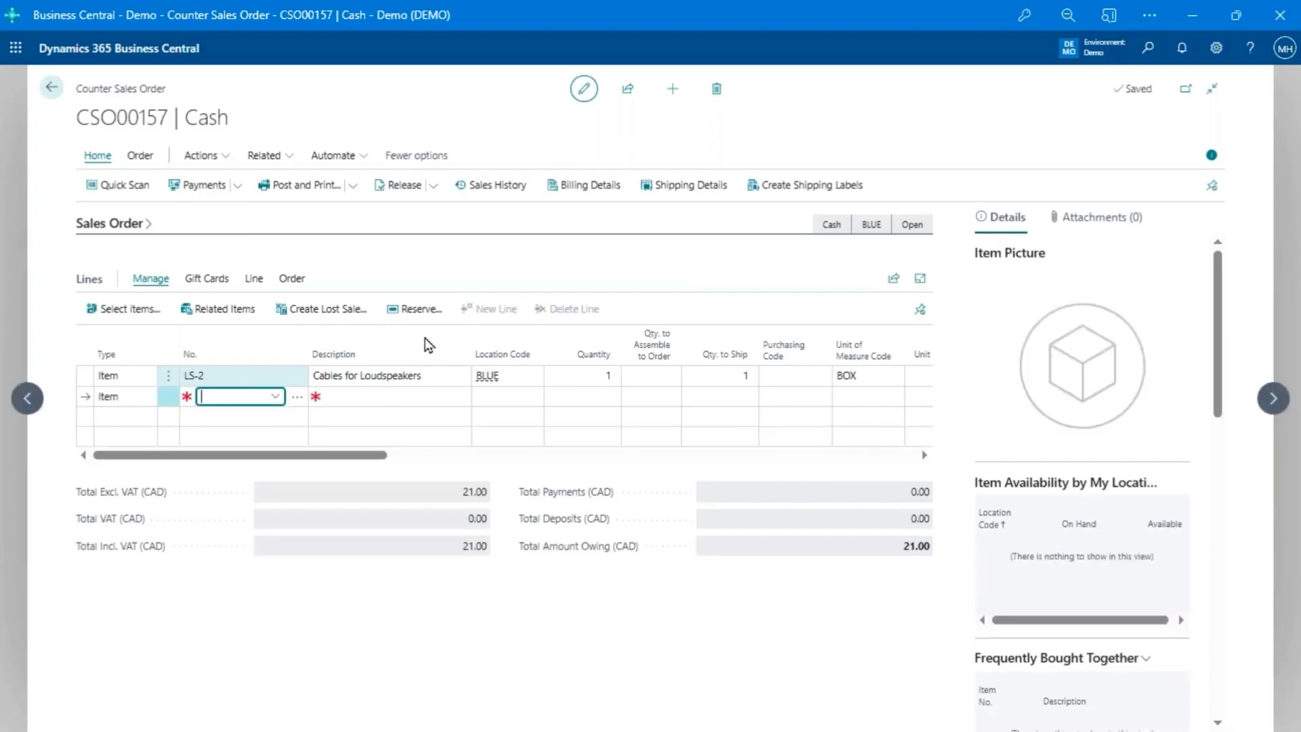
- Pay the 21.00 quick sales order by gift card, entering the gift card number and secret code, and complete its payment processing
key("ctrl+alt+p")
left_click(472, 192)
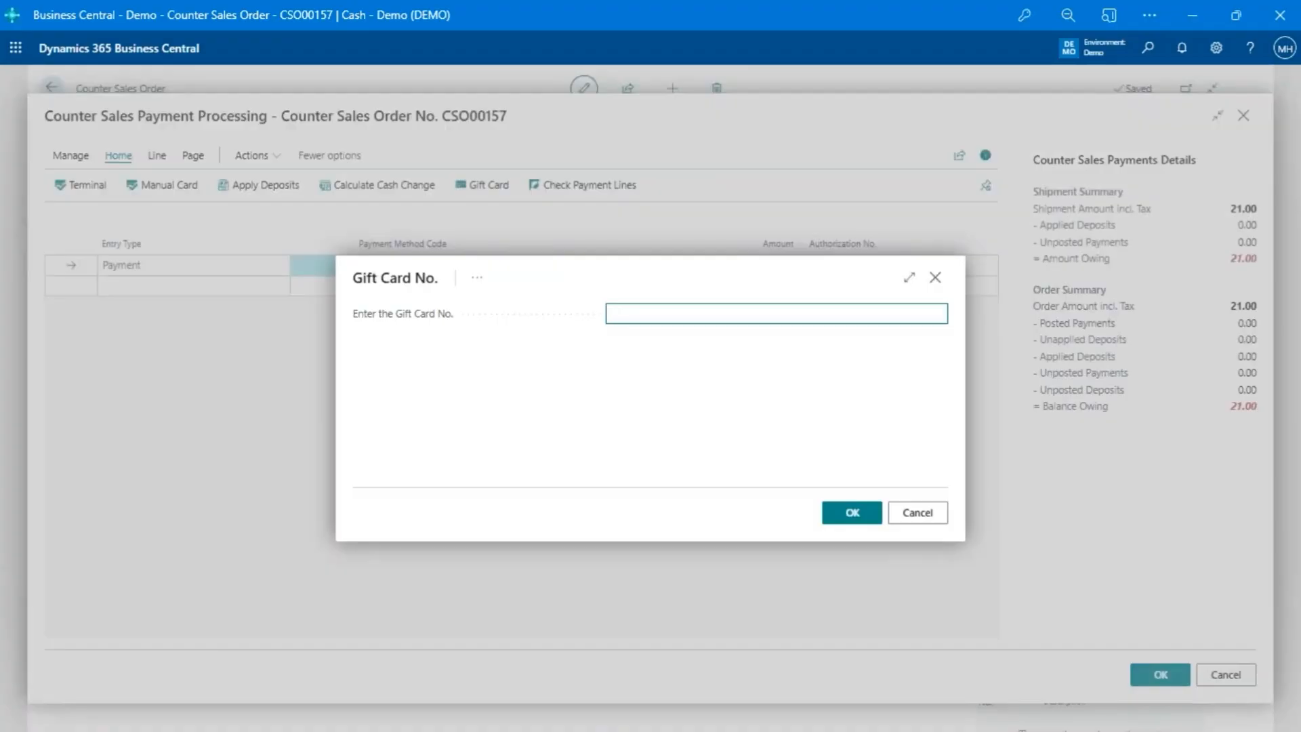
type("A7X3-6T246-Q128U")
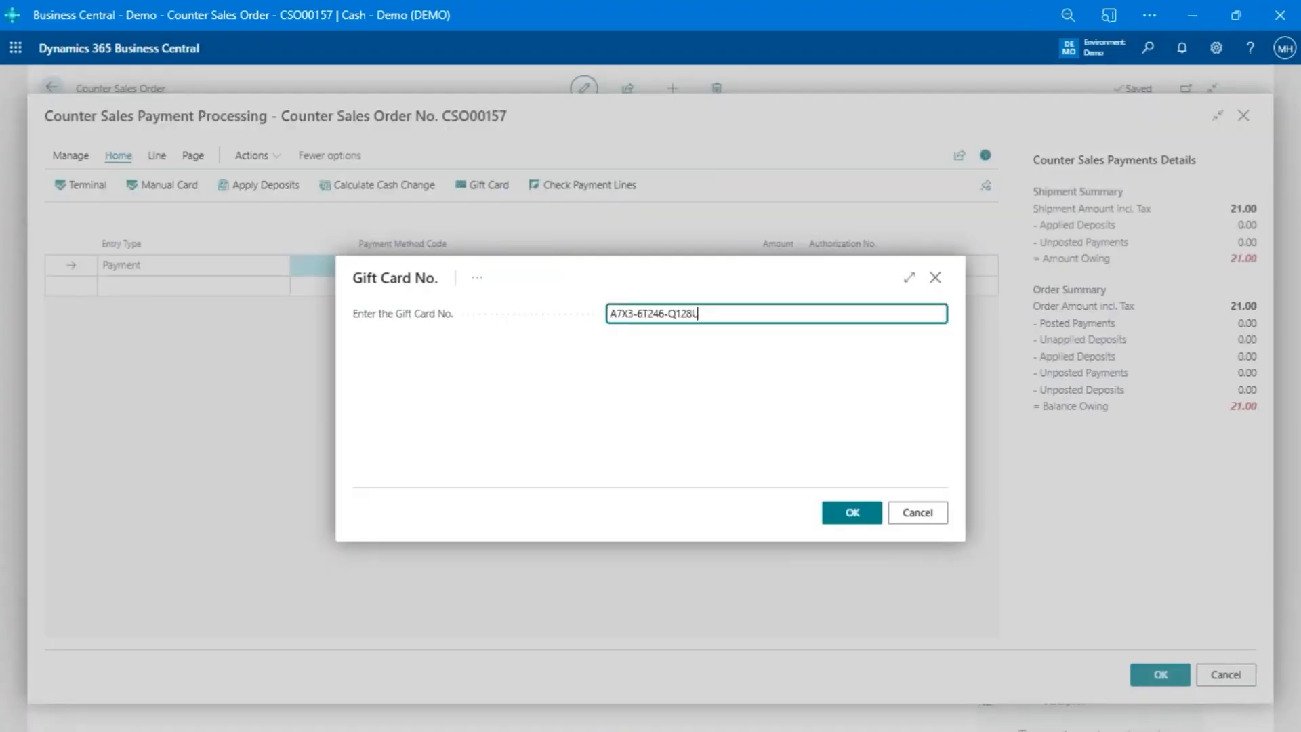
left_click(847, 518)
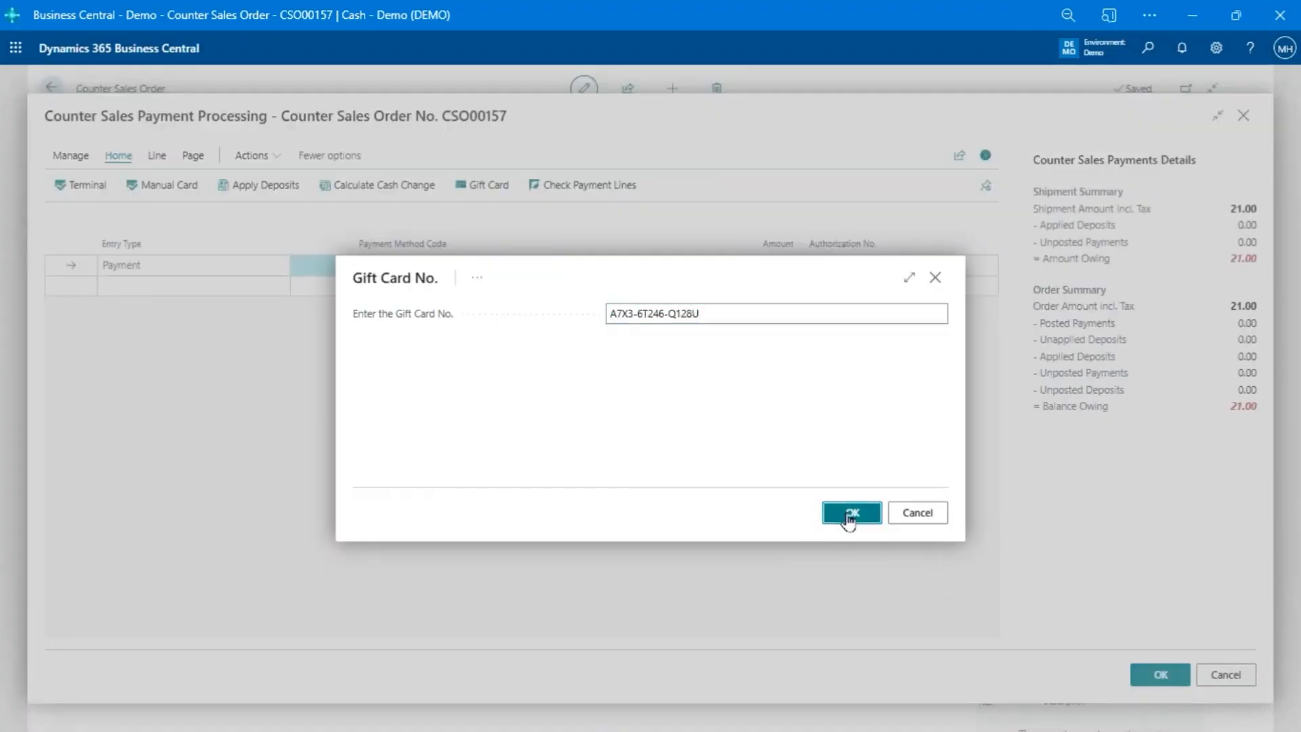
type("••••••")
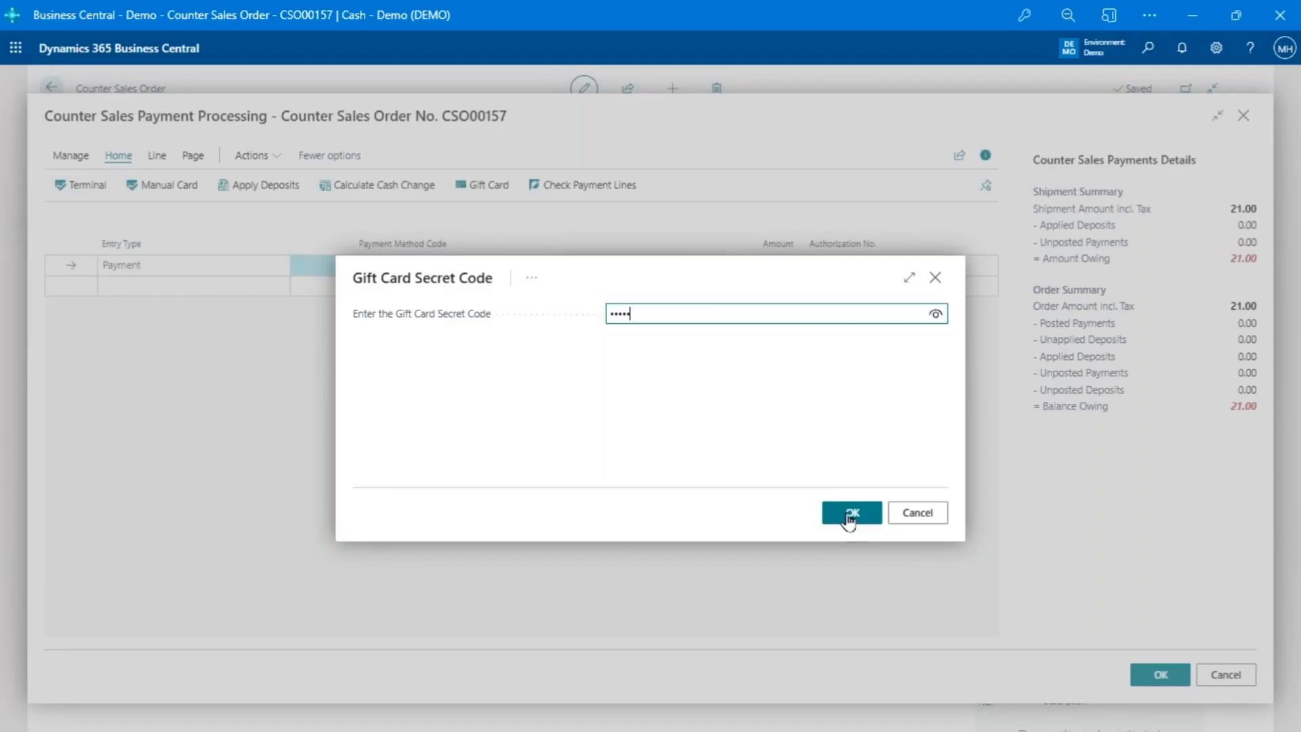
left_click(866, 523)
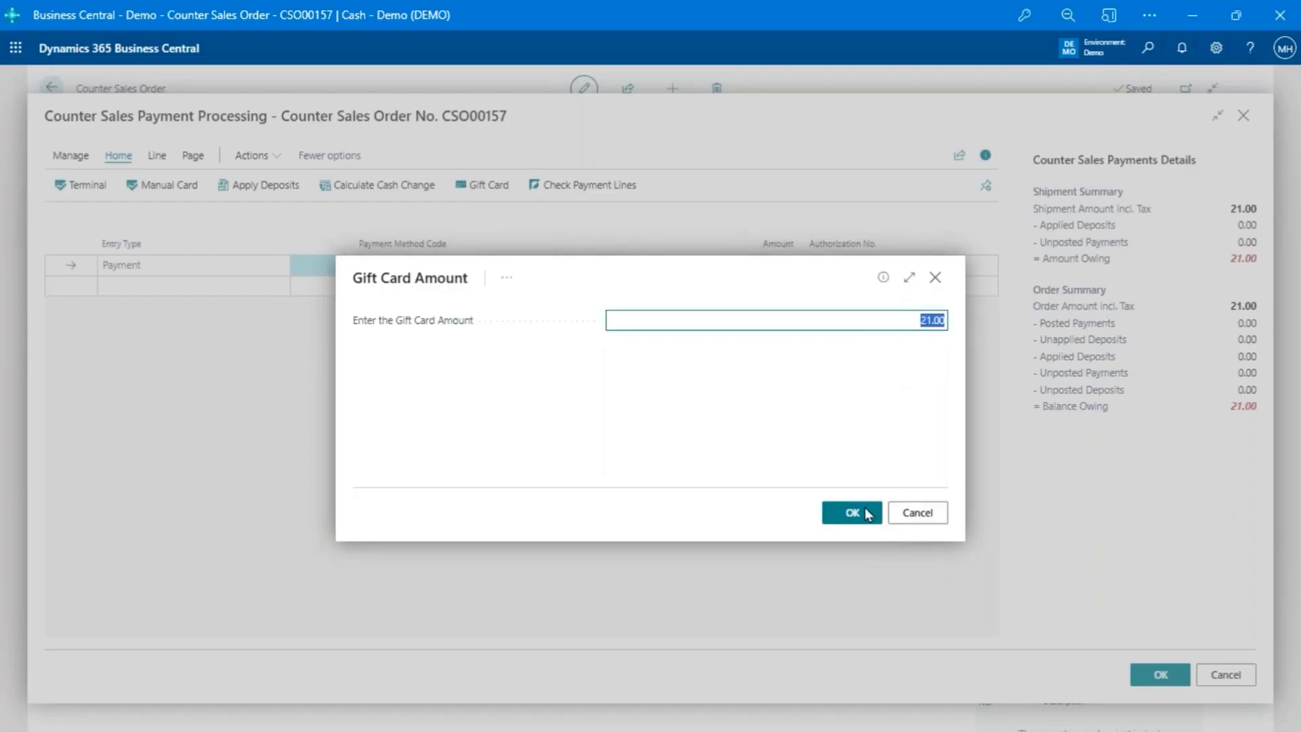
left_click(847, 519)
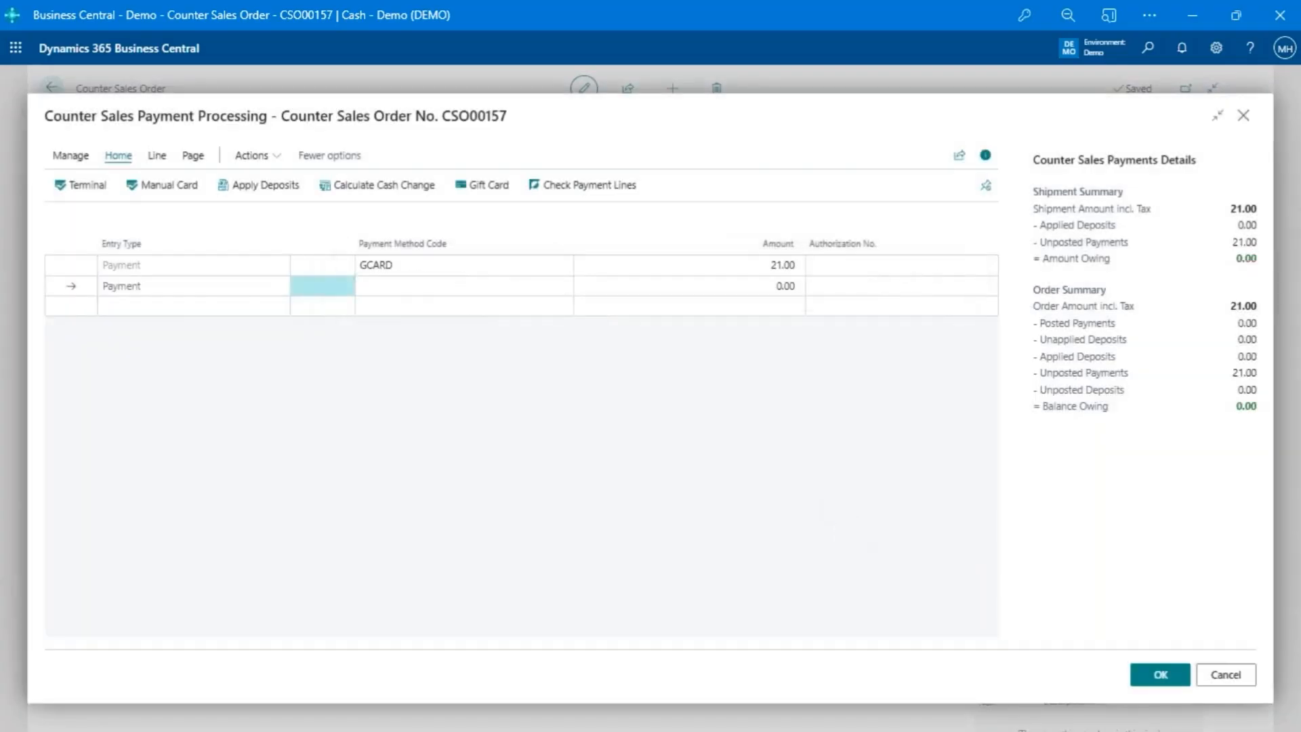
left_click(1168, 684)
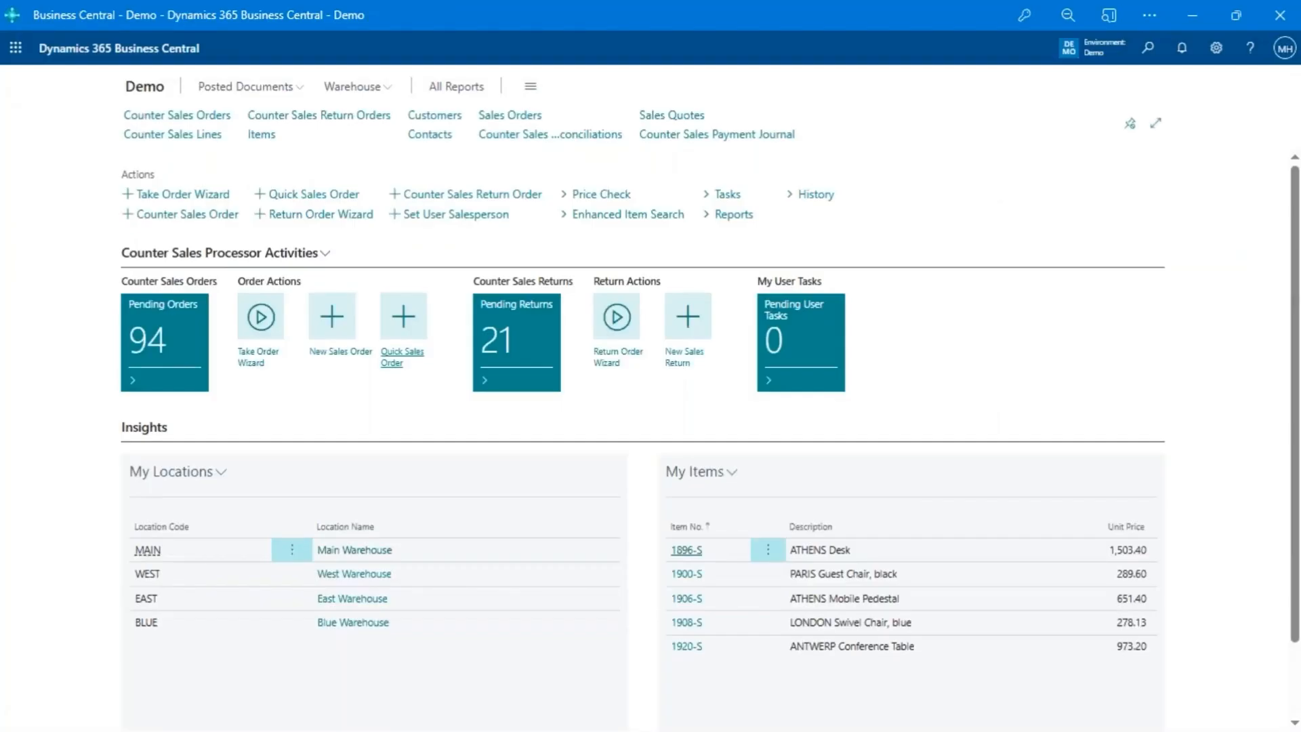
- Find the redeemed gift card in Counter Sales Gift Cards and review its card detail entries
key("alt+q")
type("co")
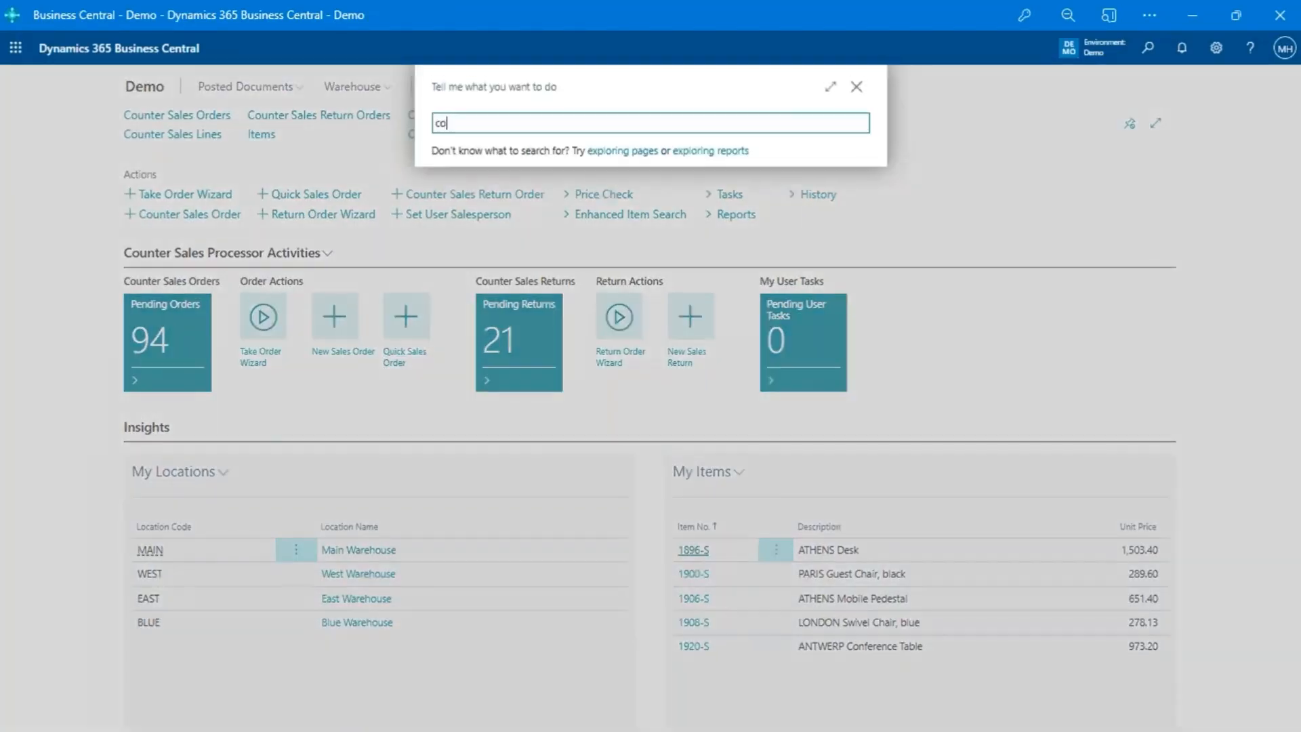
type("unt sale gift")
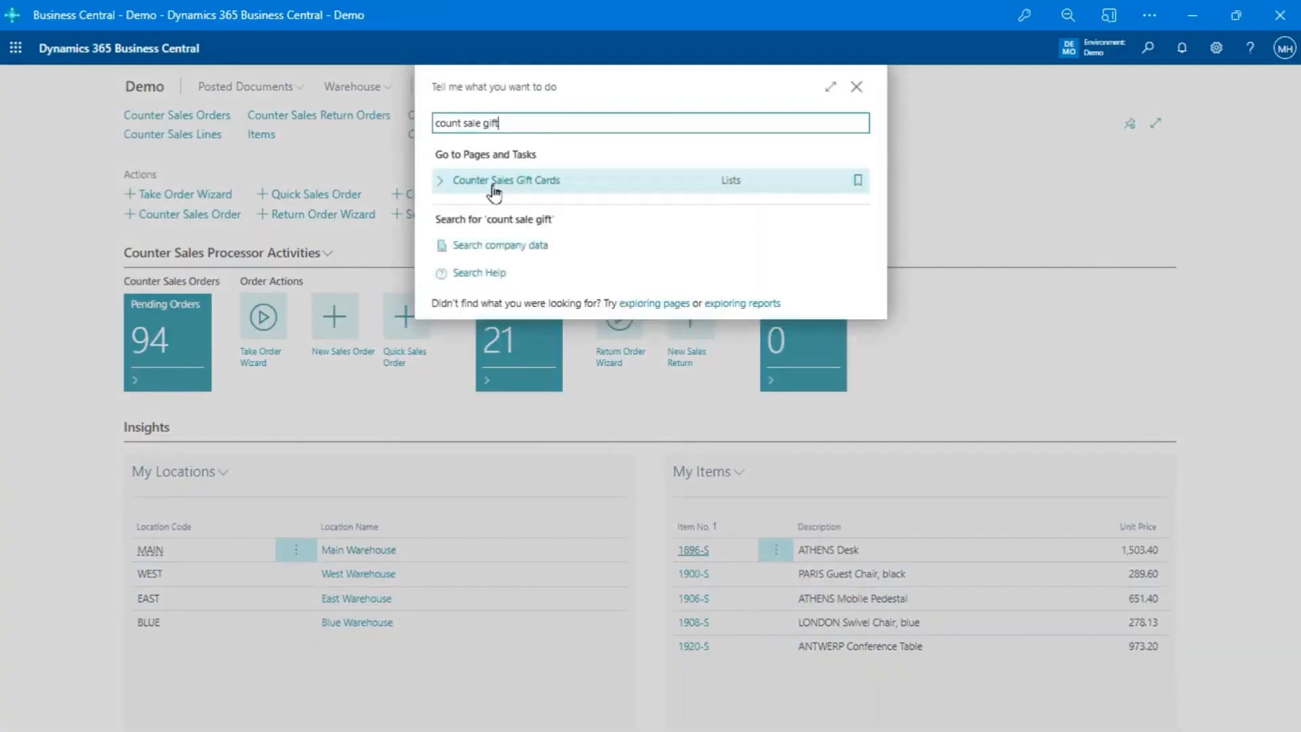
left_click(533, 185)
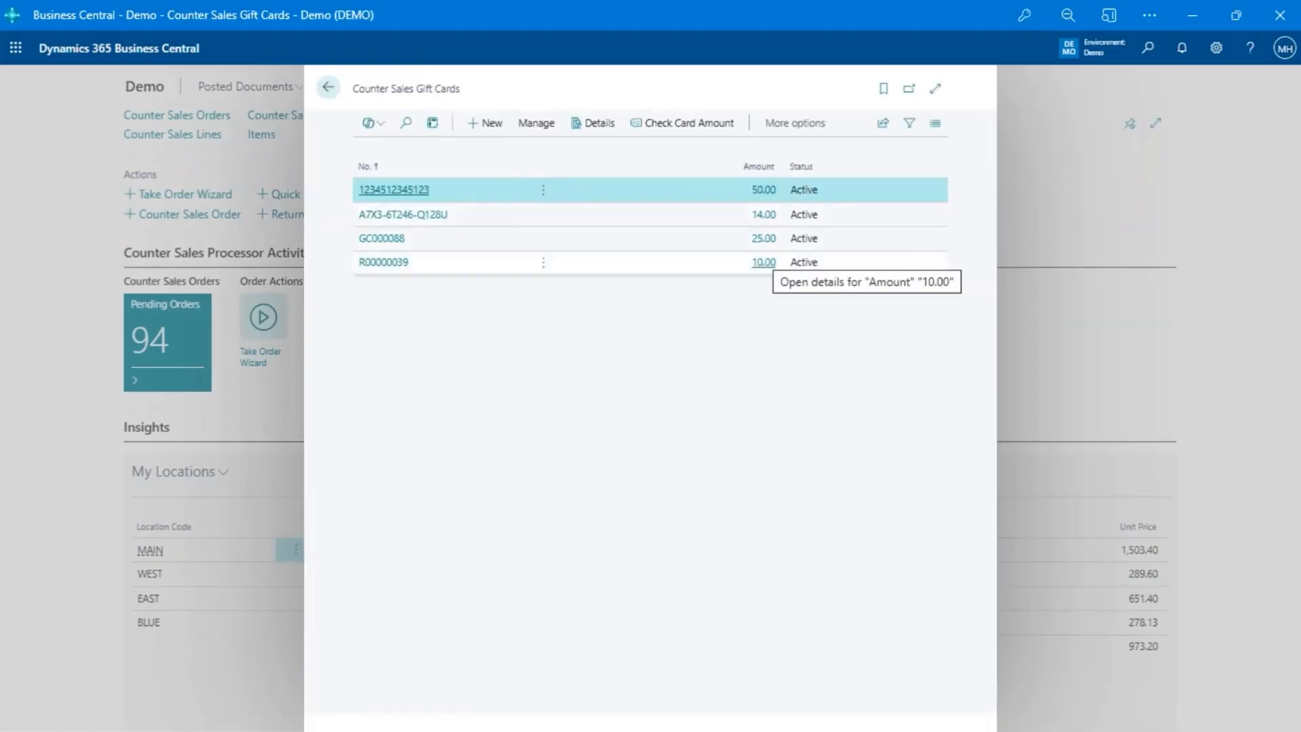
left_click(427, 215)
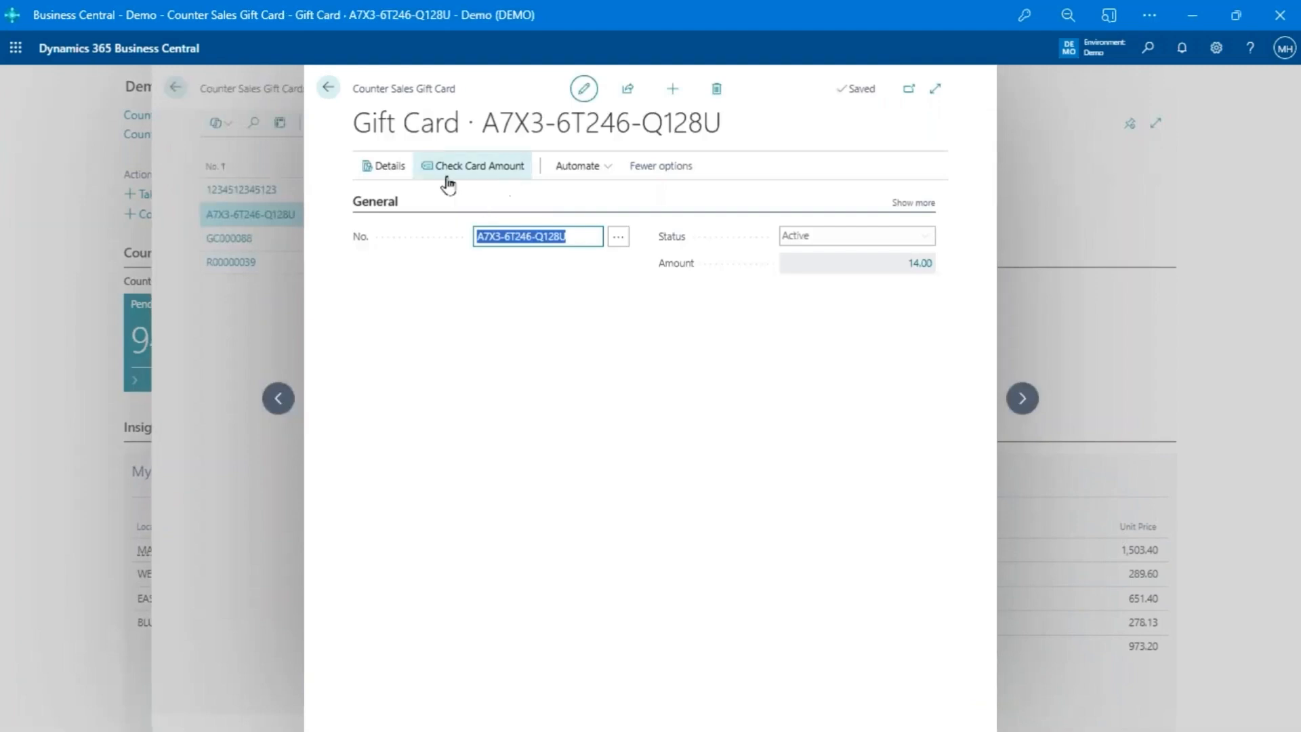
left_click(374, 174)
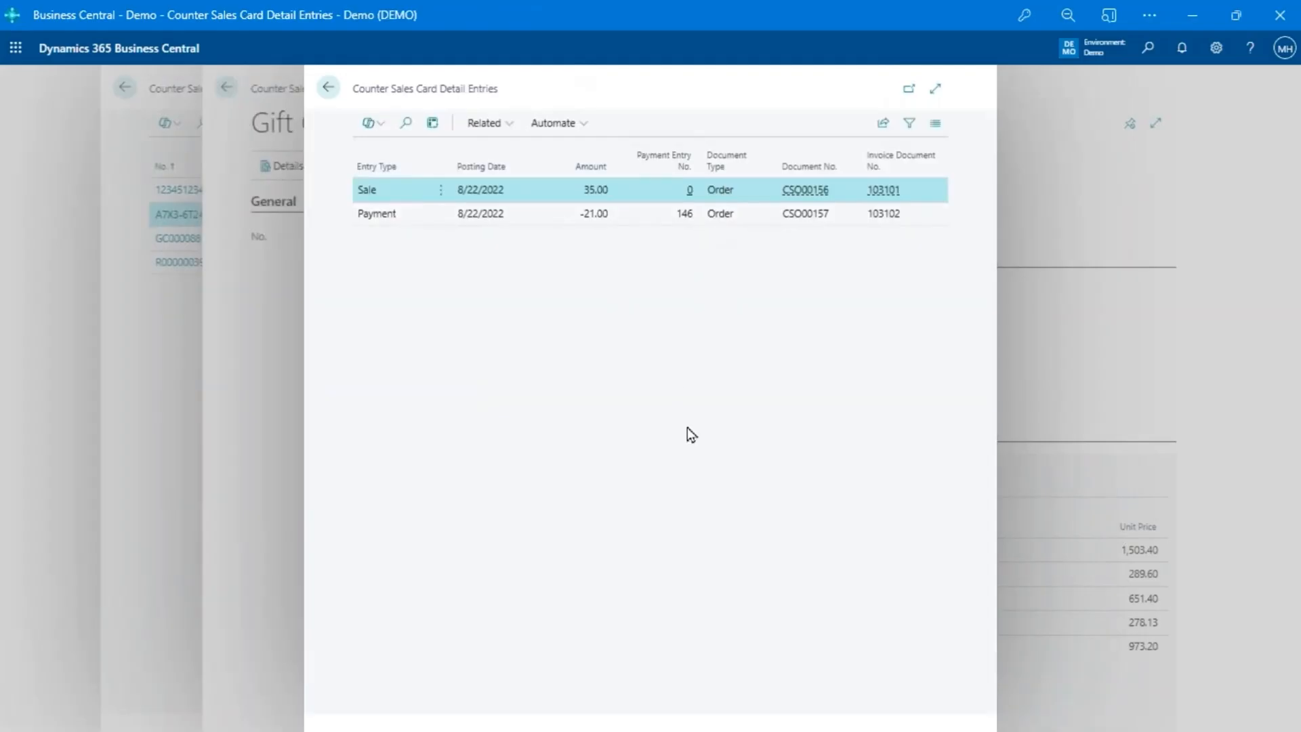
left_click(329, 88)
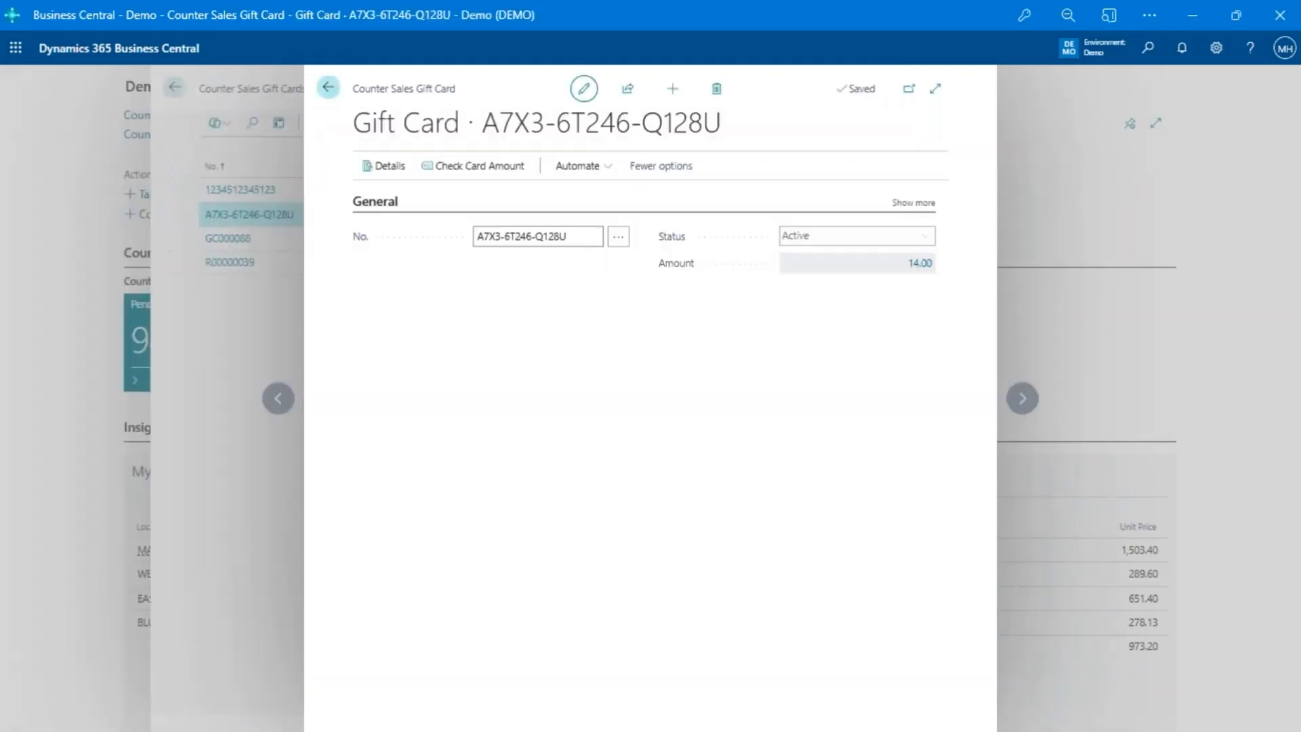
left_click(329, 88)
left_click(328, 88)
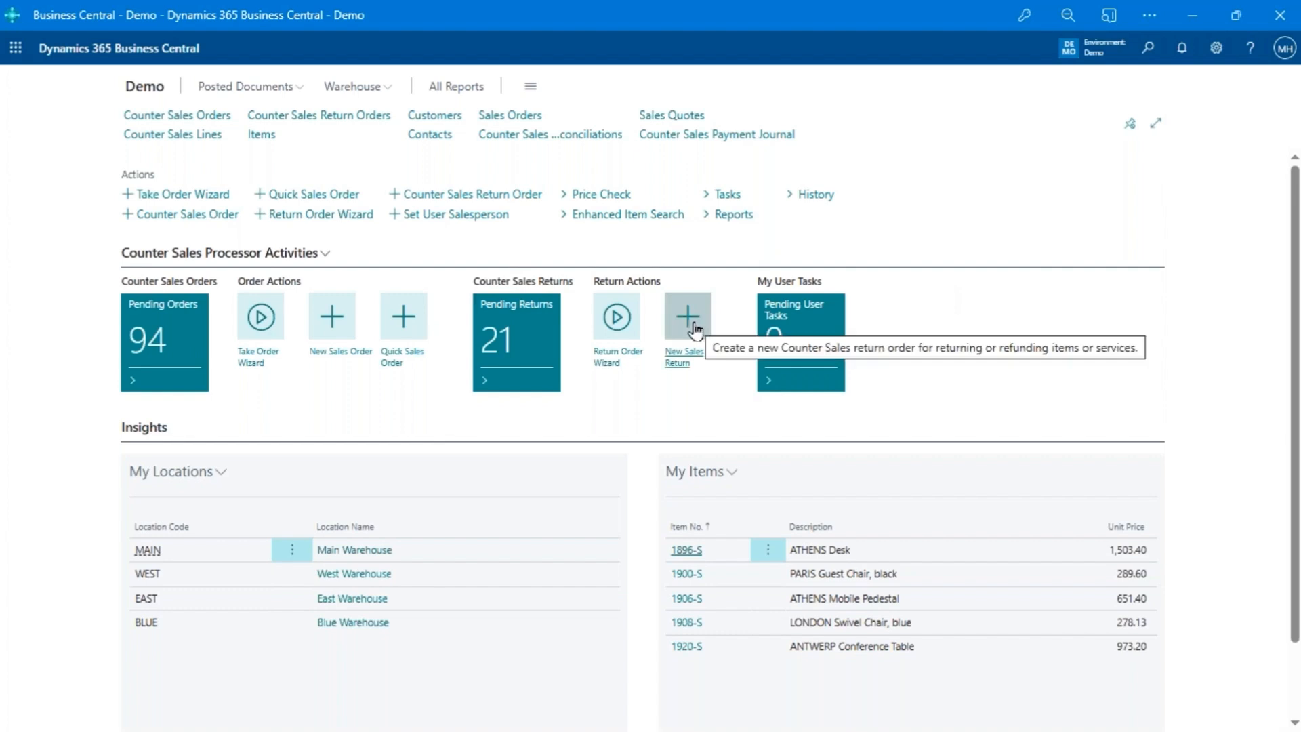
- Start the Return Order Wizard and log in as salesperson AH with the salesperson passcode
left_click(615, 325)
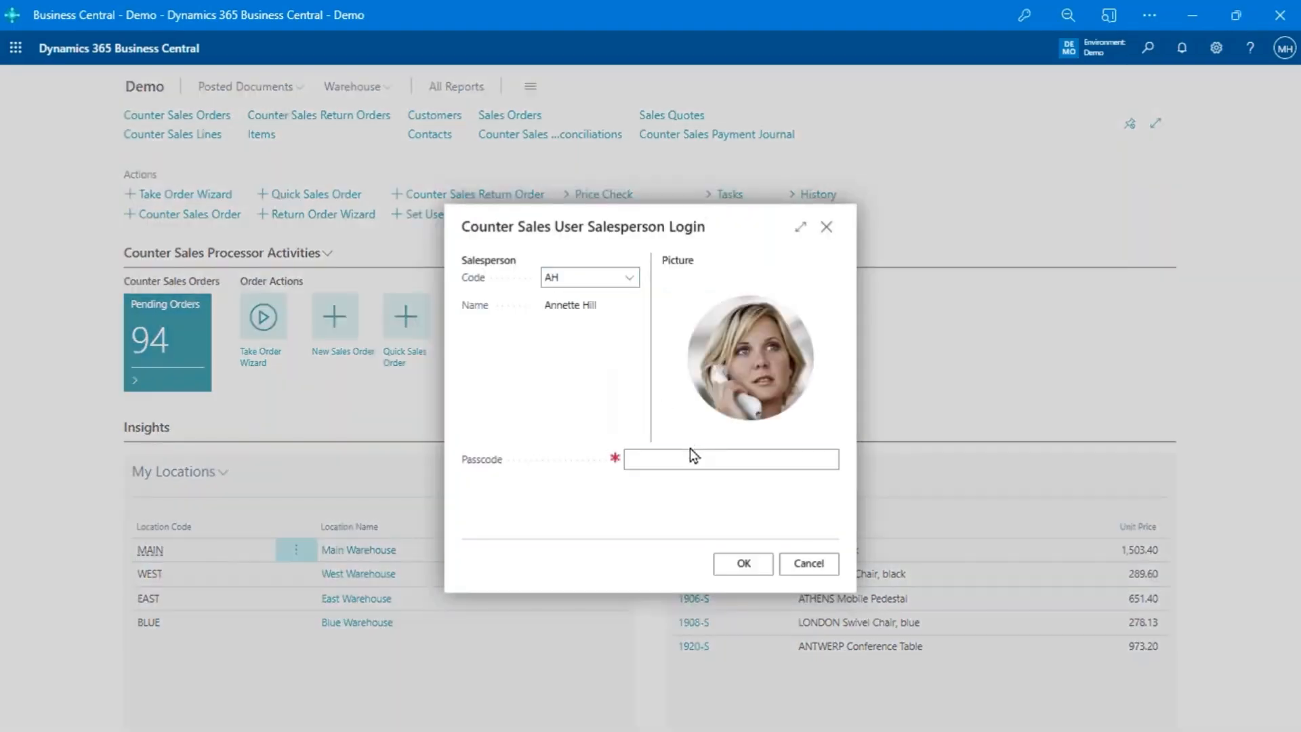
left_click(689, 449)
type("1234")
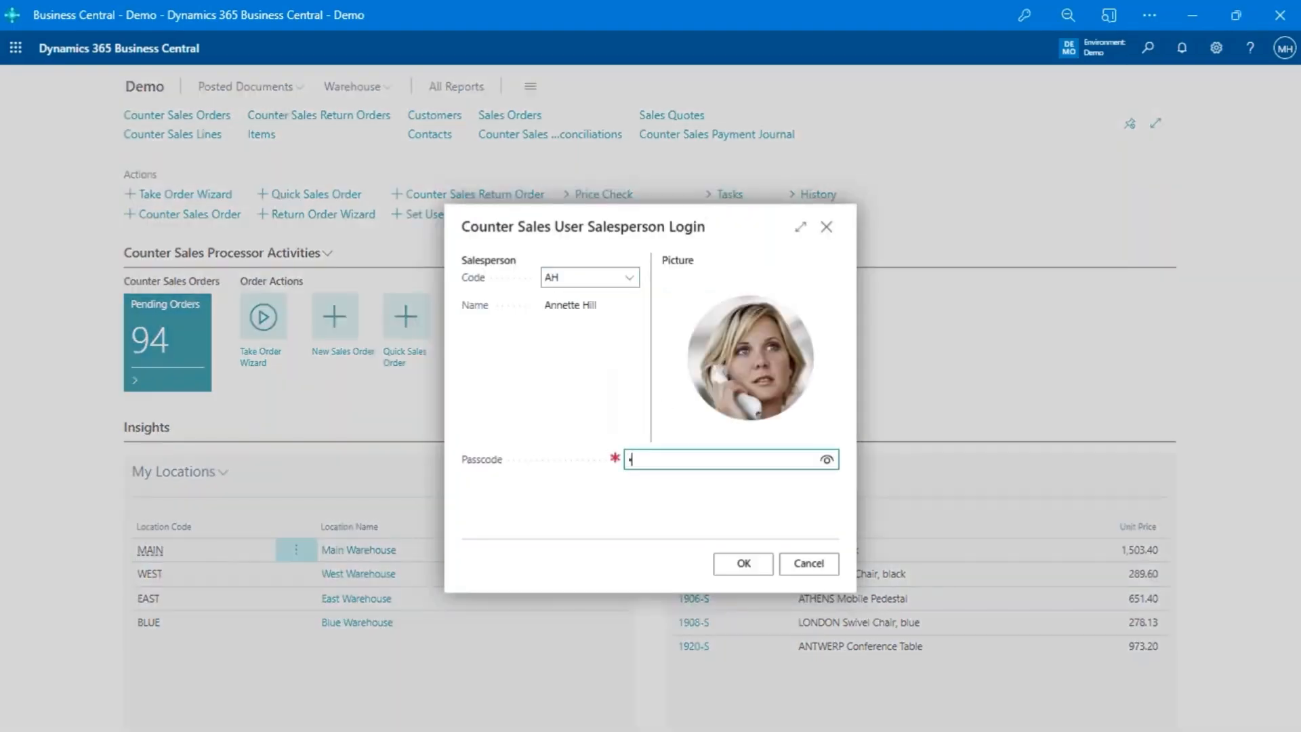
left_click(758, 566)
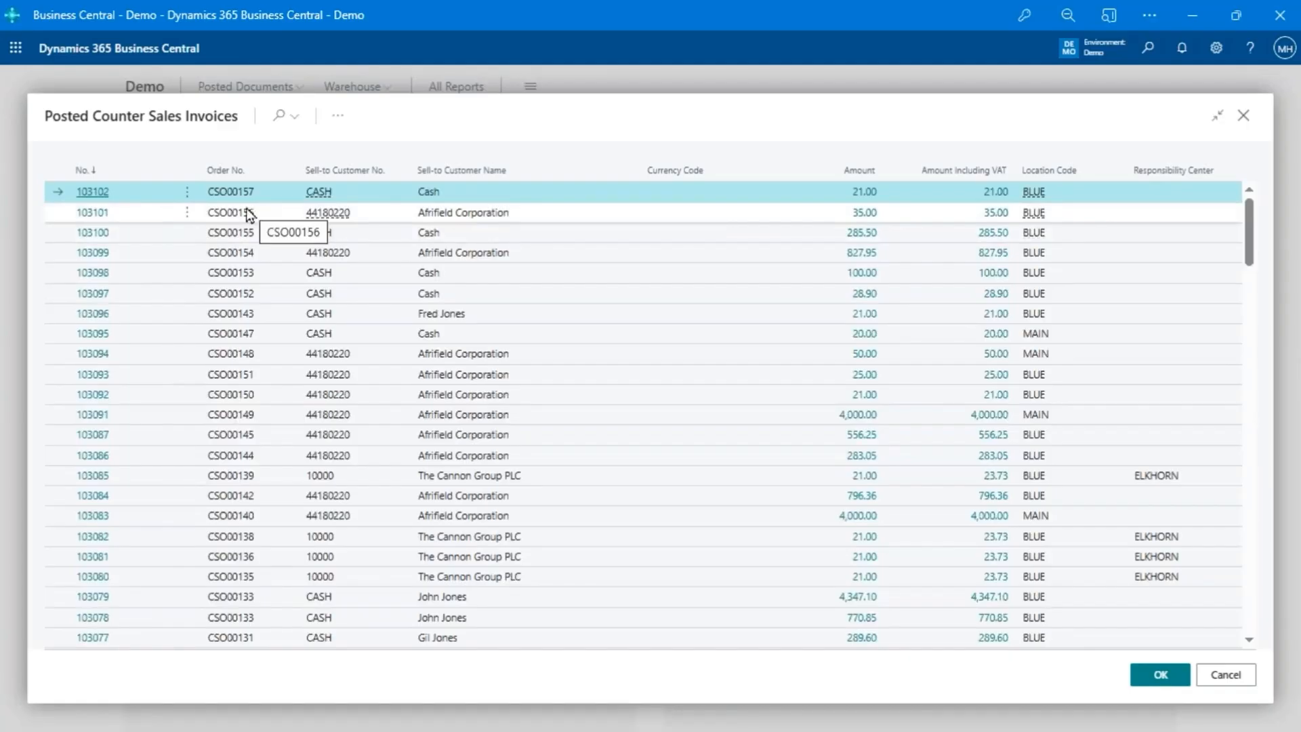
key("F3")
type("102")
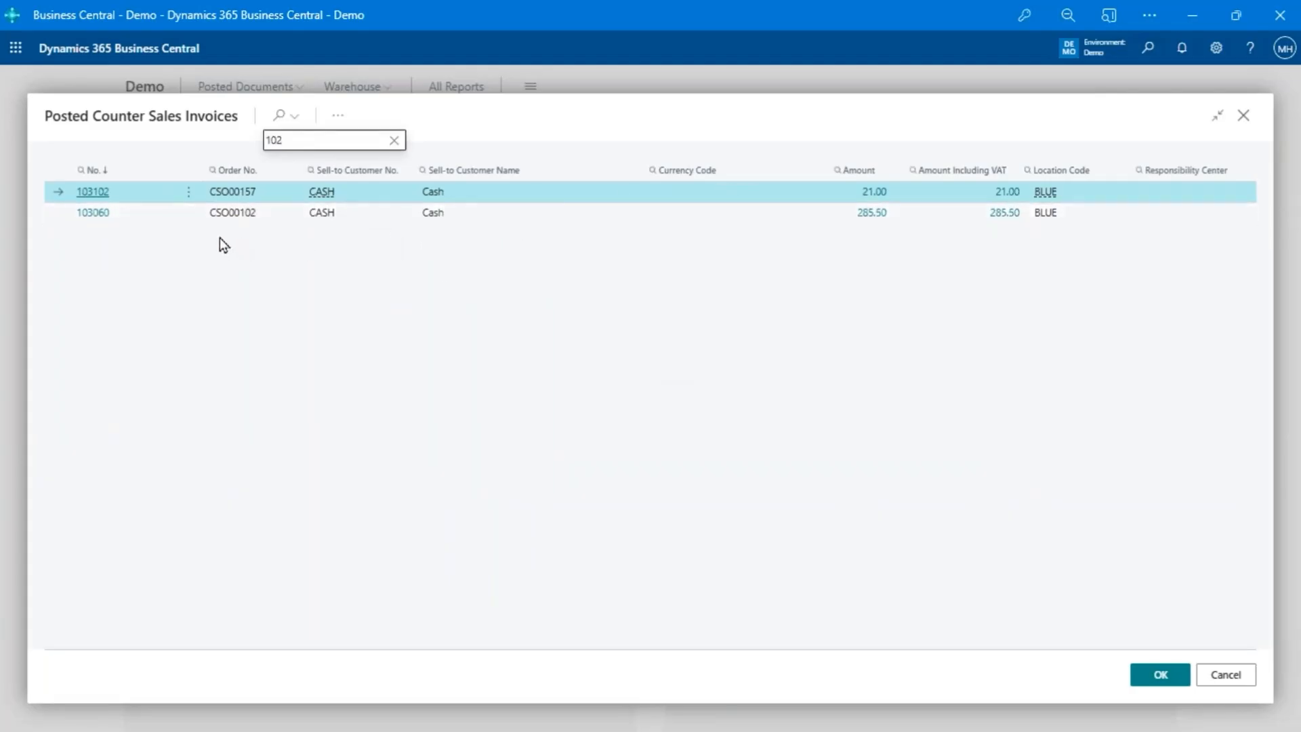
key("BackSpace")
key("BackSpace")
key("BackSpace")
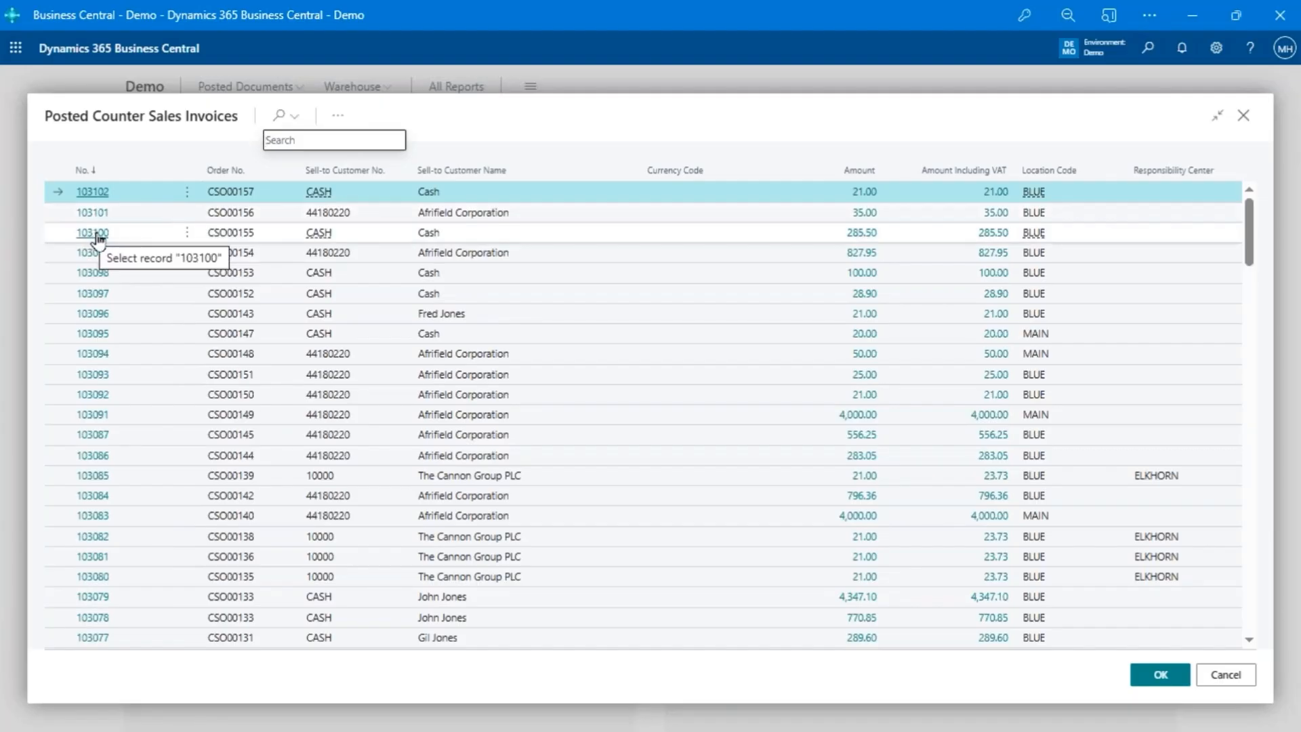
- Create a return and refund for one MOSCOW Swivel Chair, red from the cash customer's posted 285.50 invoice
left_click(98, 234)
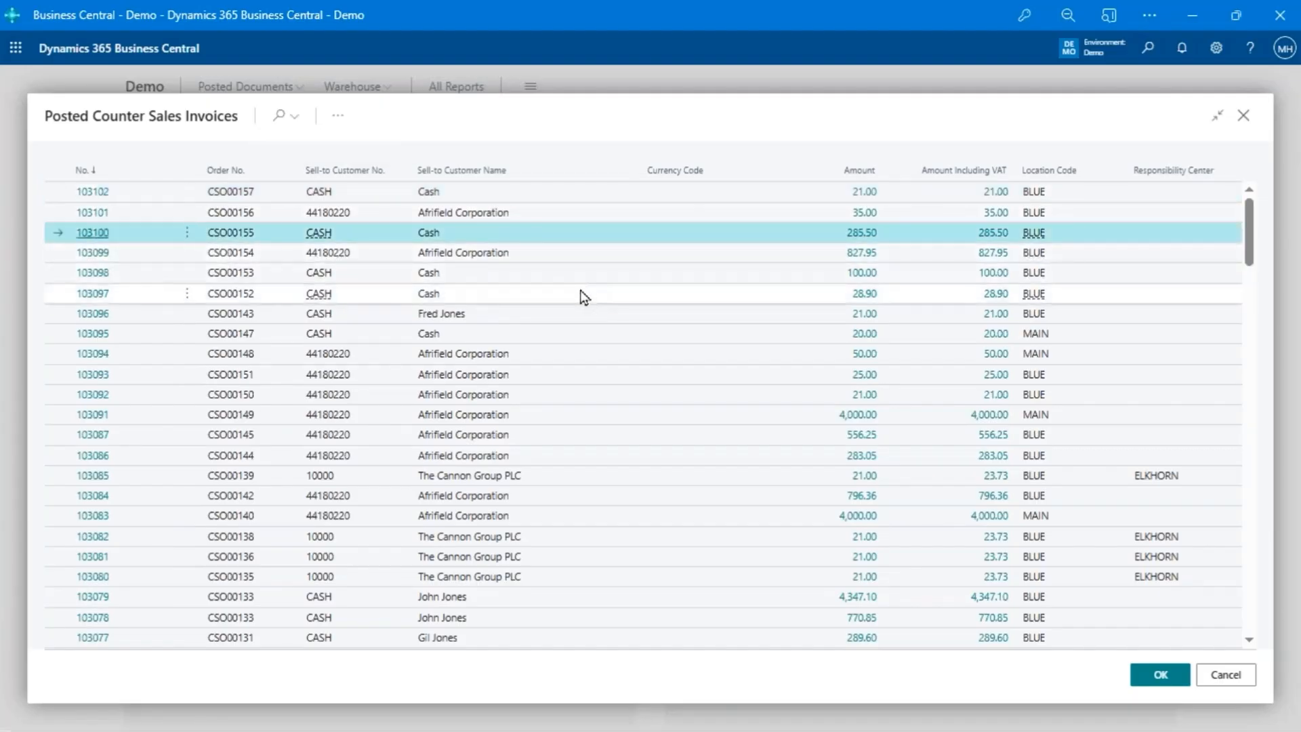
left_click(1176, 686)
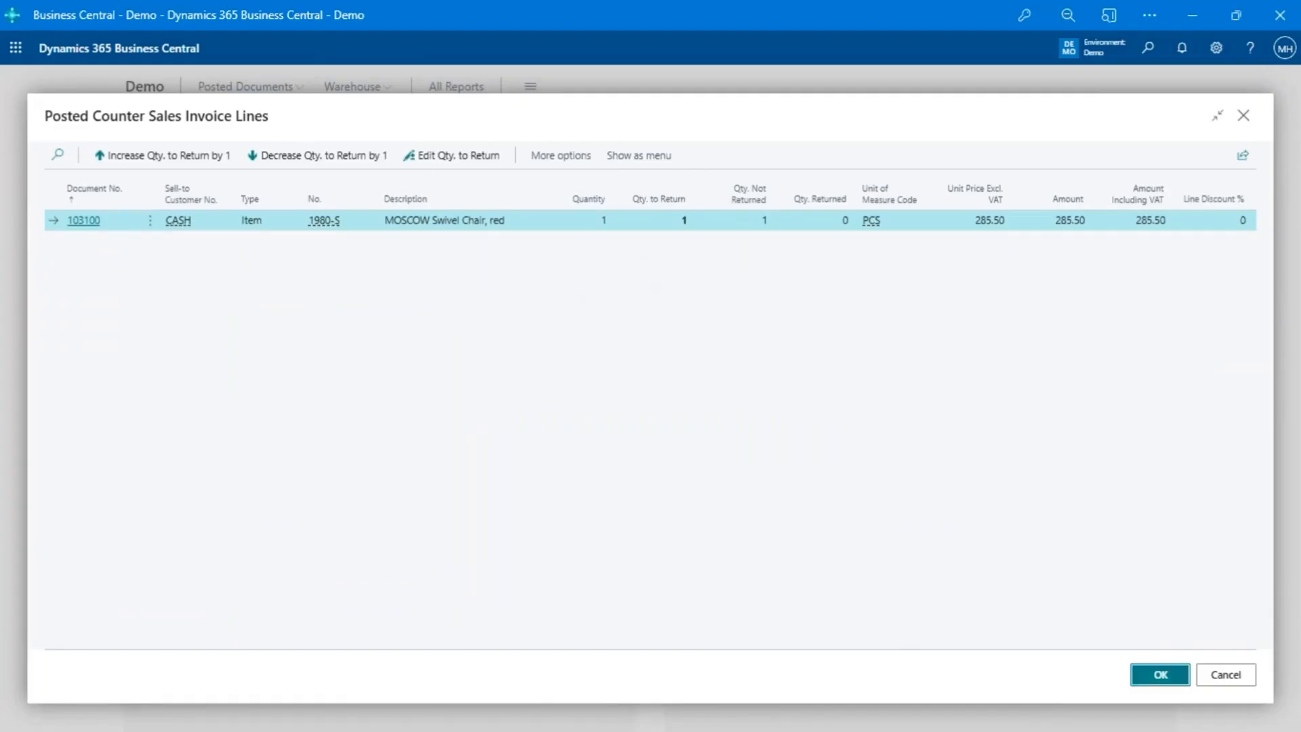
left_click(1159, 674)
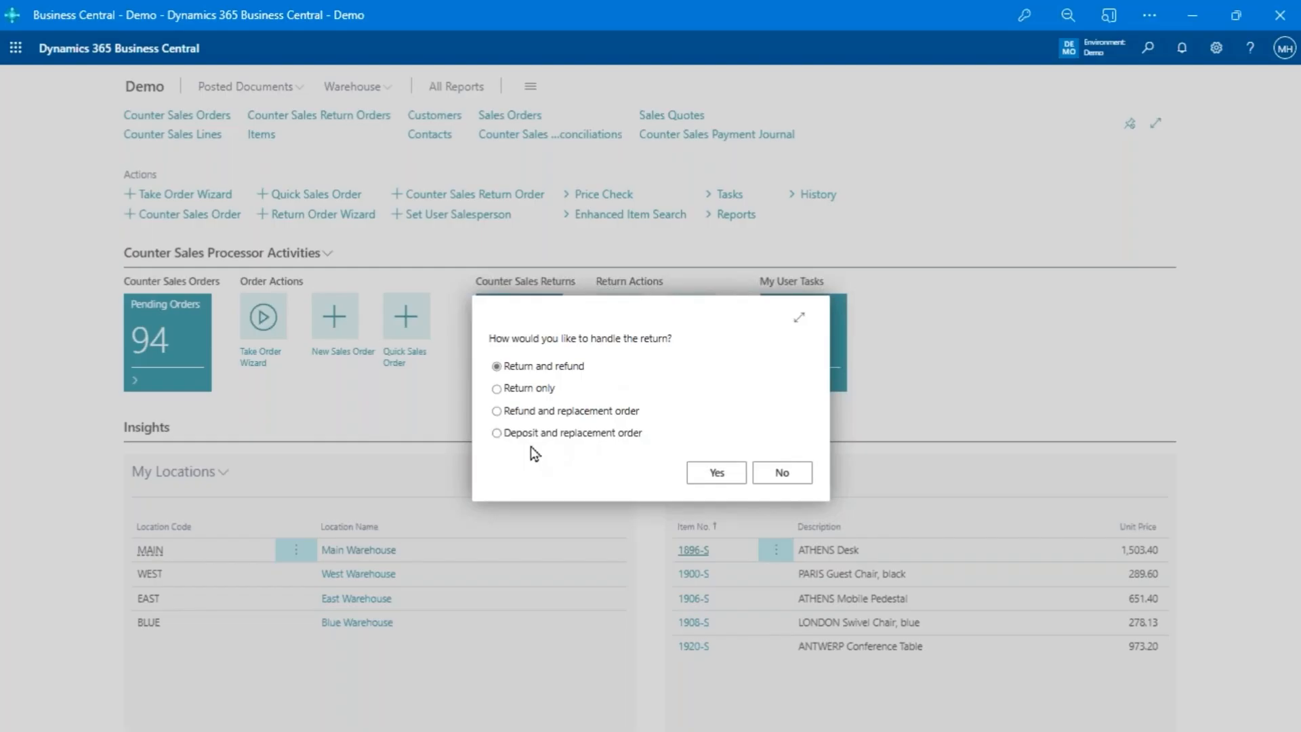
left_click(720, 472)
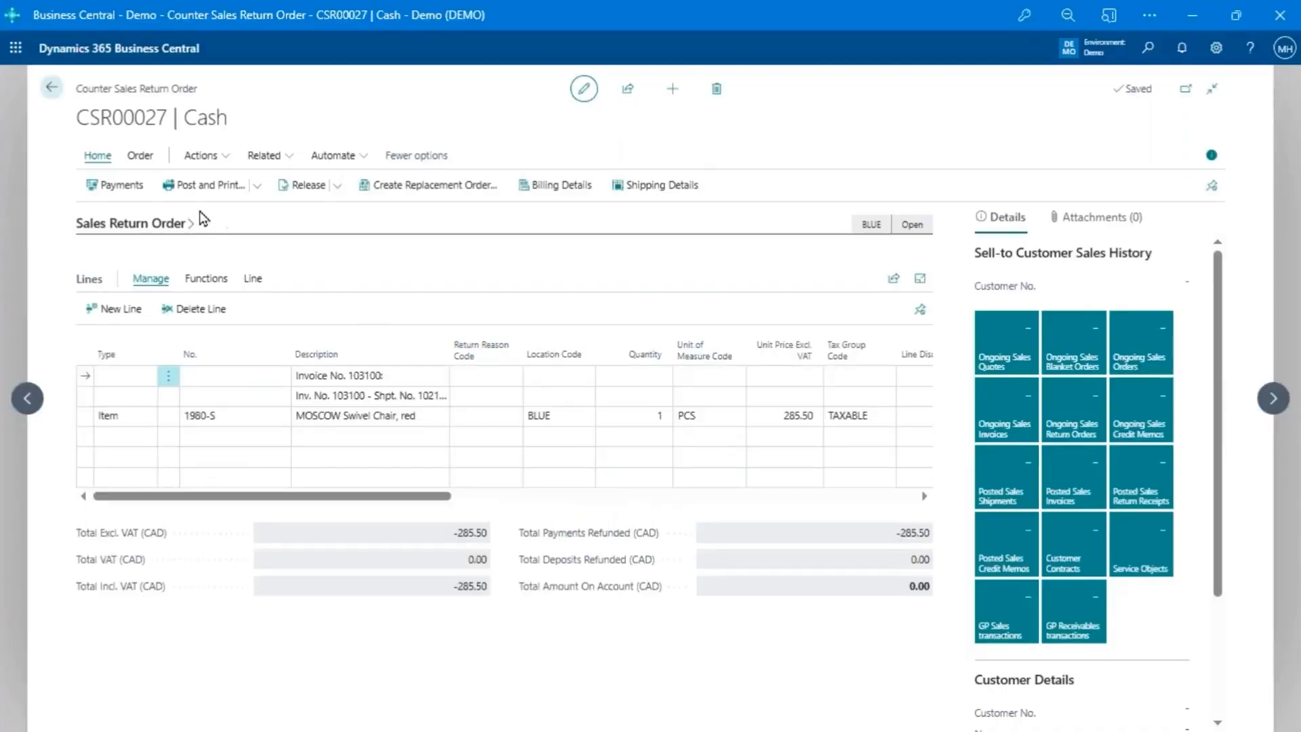
- Process the MASTERCARD refund of -285.50 on the return order and review its payment line
left_click(105, 187)
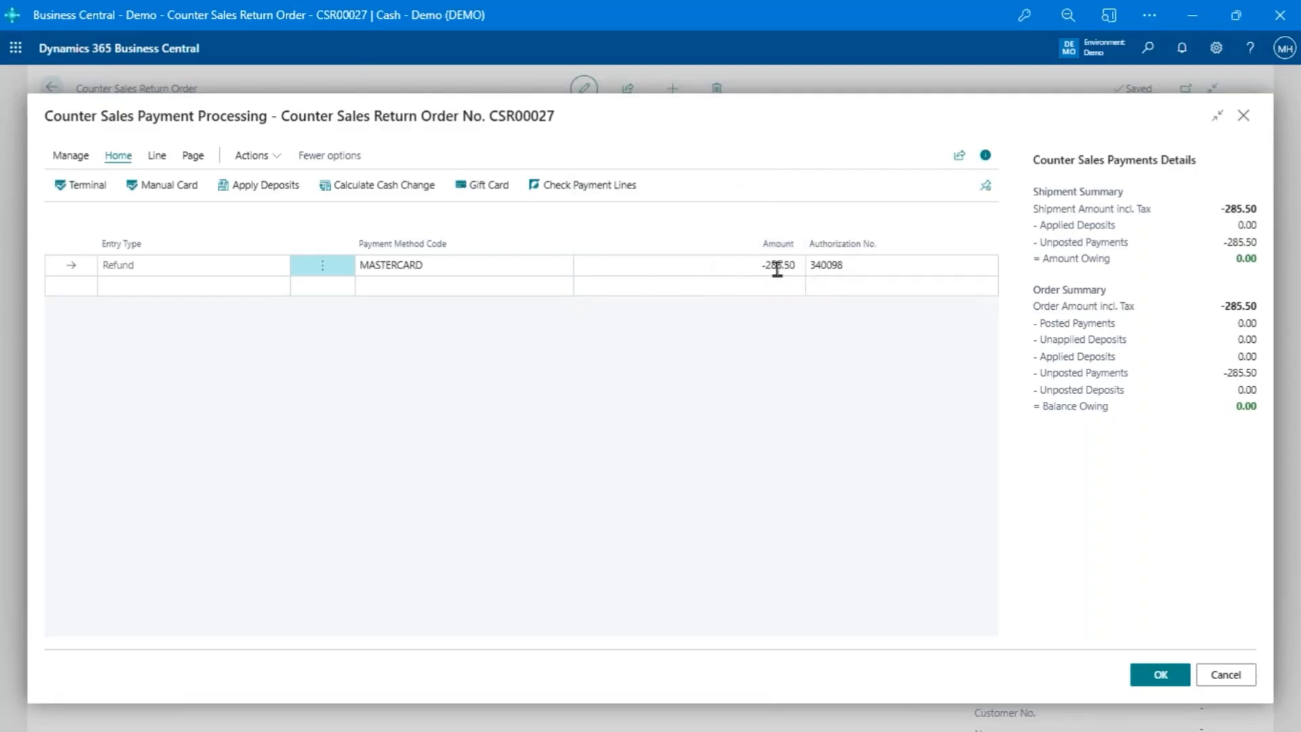
left_click(1158, 675)
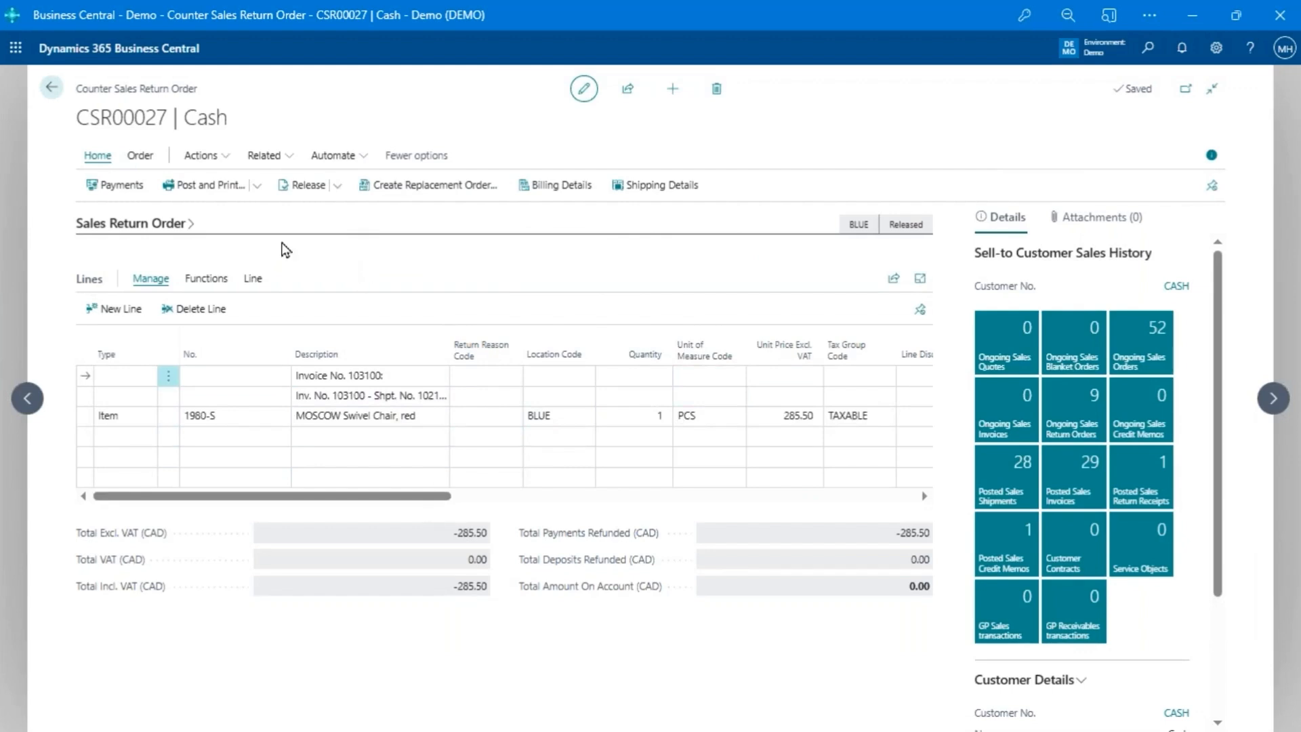
left_click(115, 185)
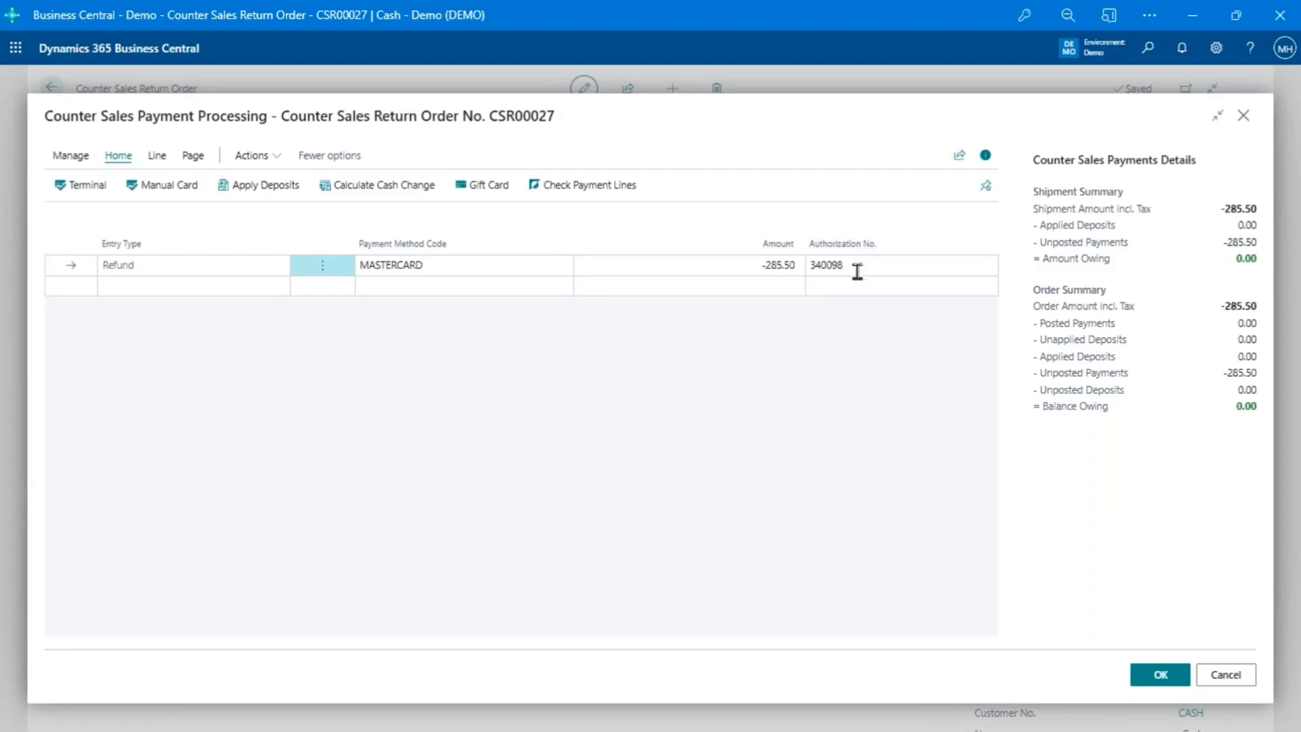
key("Escape")
left_click(724, 430)
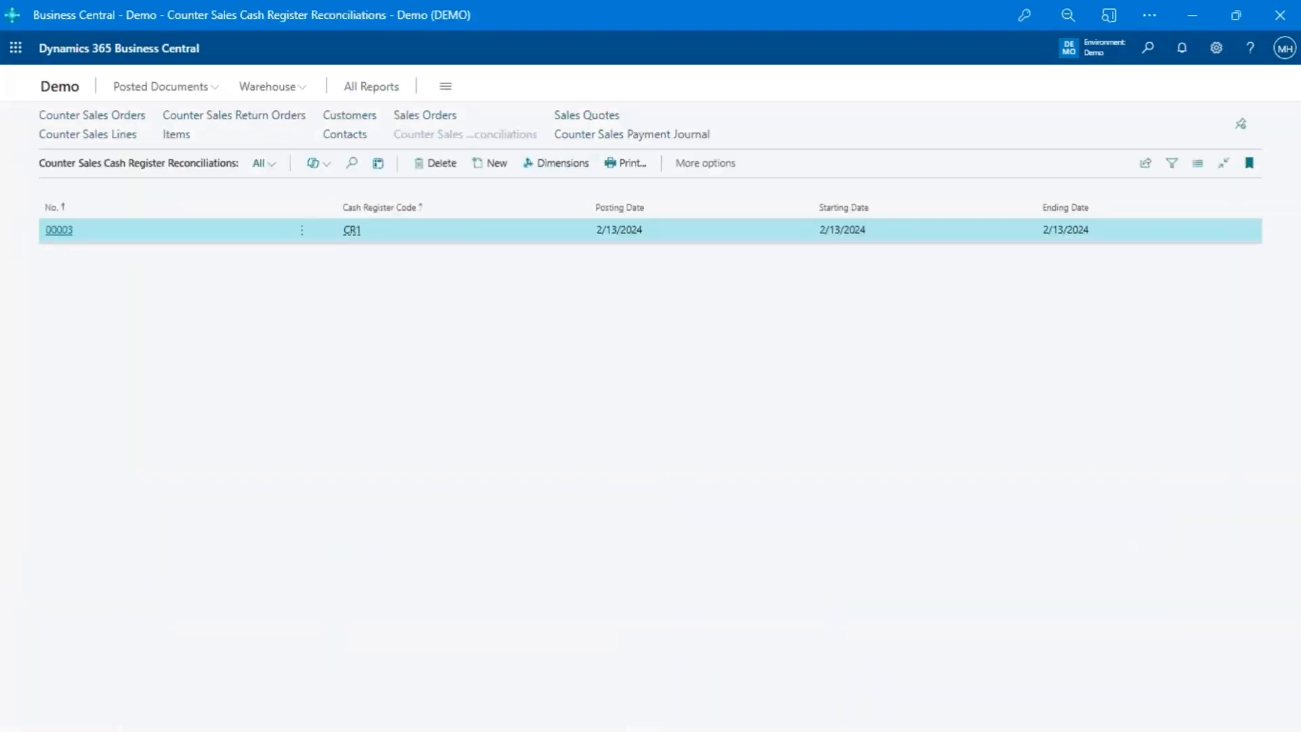
- Examine the reconciliation amounts and denomination quantities in the worksheet for cash register CR1
left_click(58, 230)
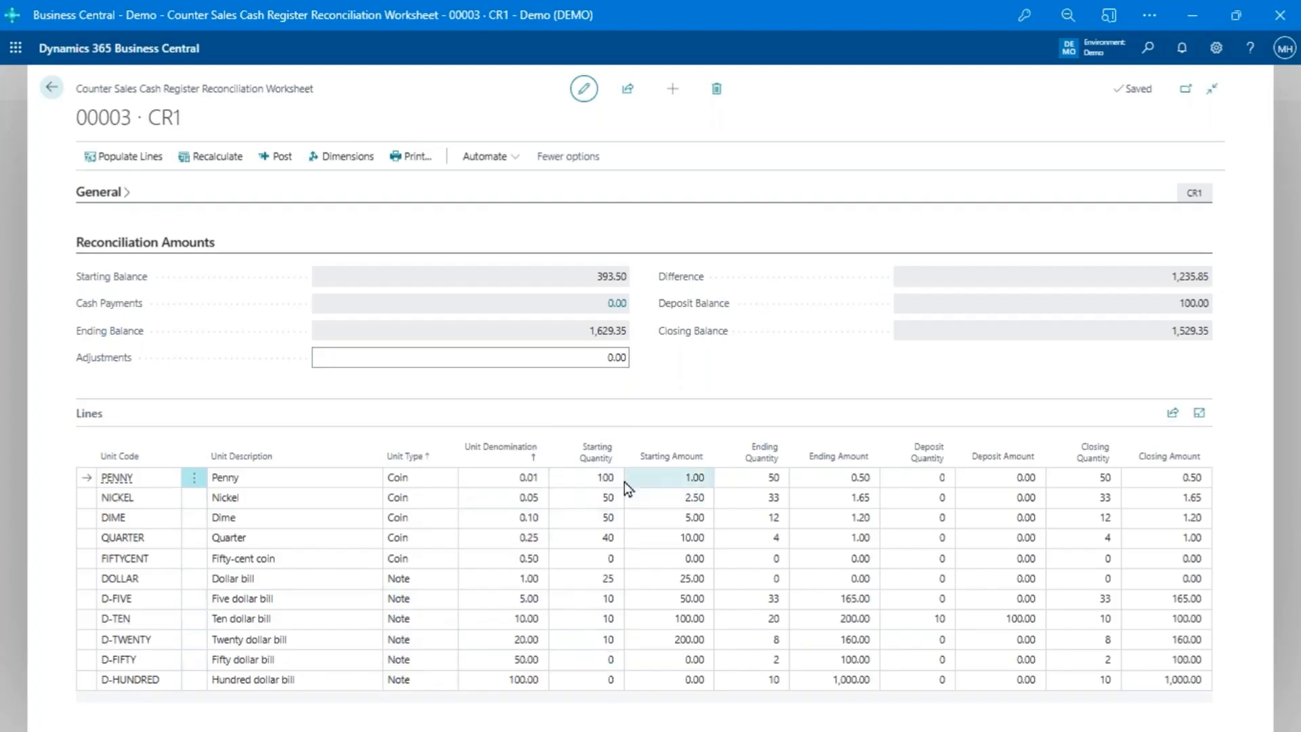
left_click(761, 478)
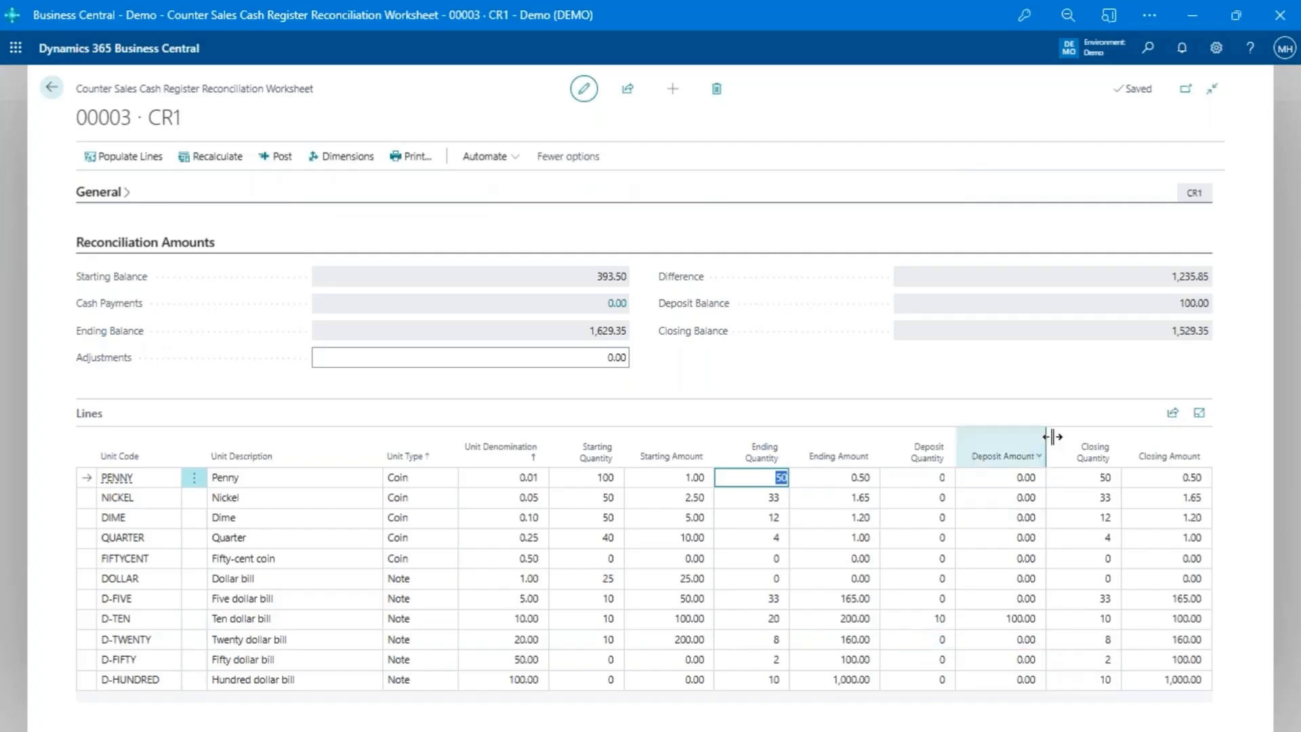
left_click(852, 289)
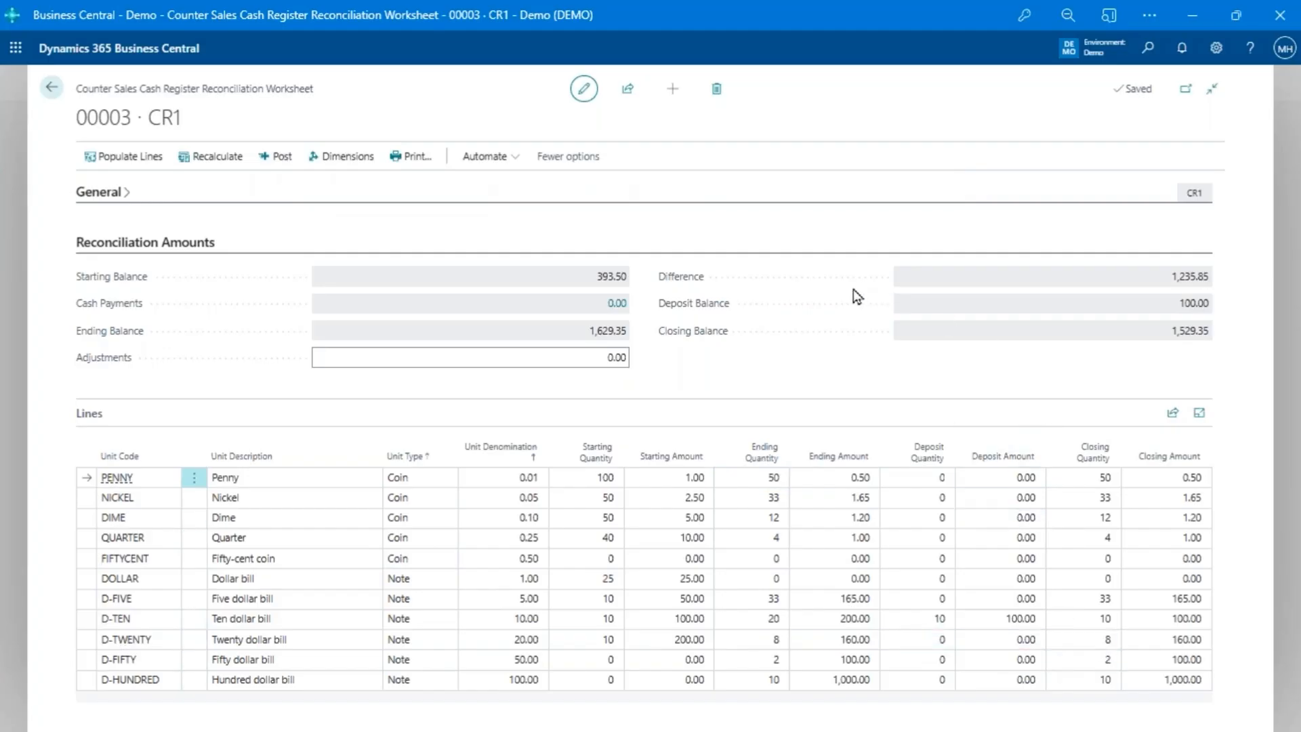
key("Escape")
key("Escape")
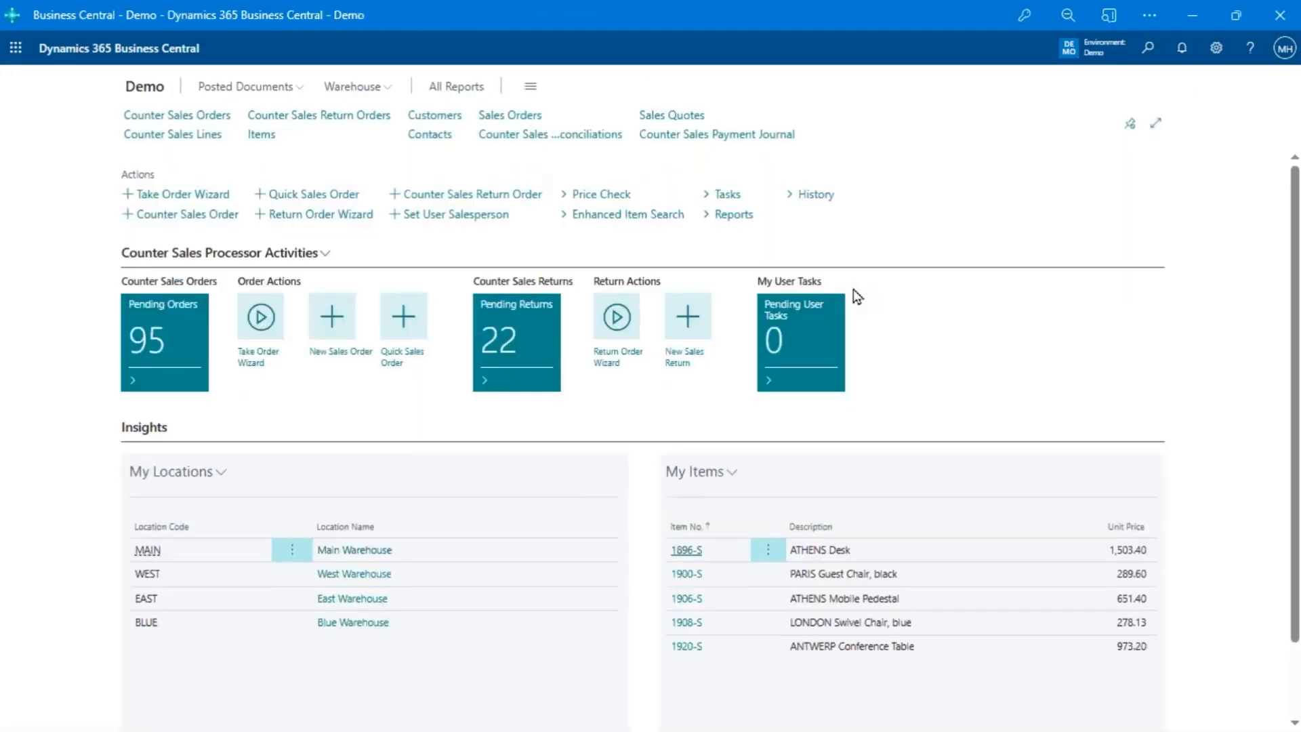